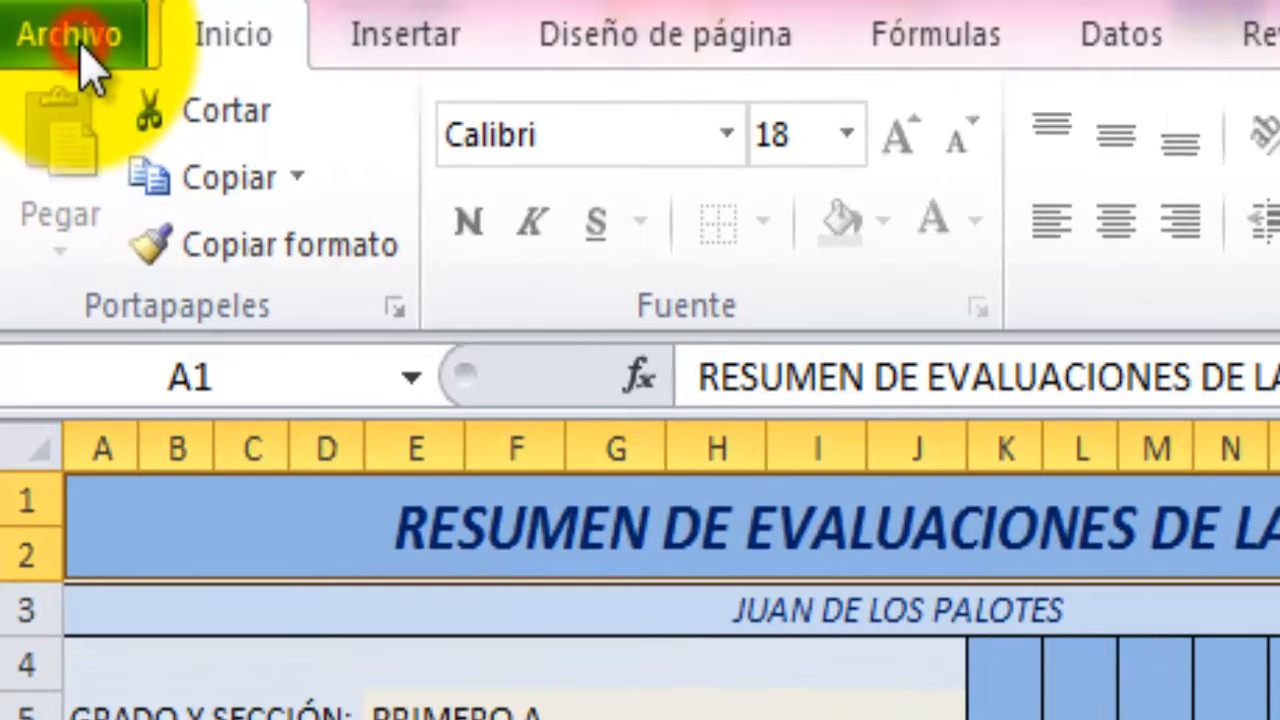
# Review the page margins in the print page setup, accept them and return to the worksheet
pyautogui.click(80, 45)
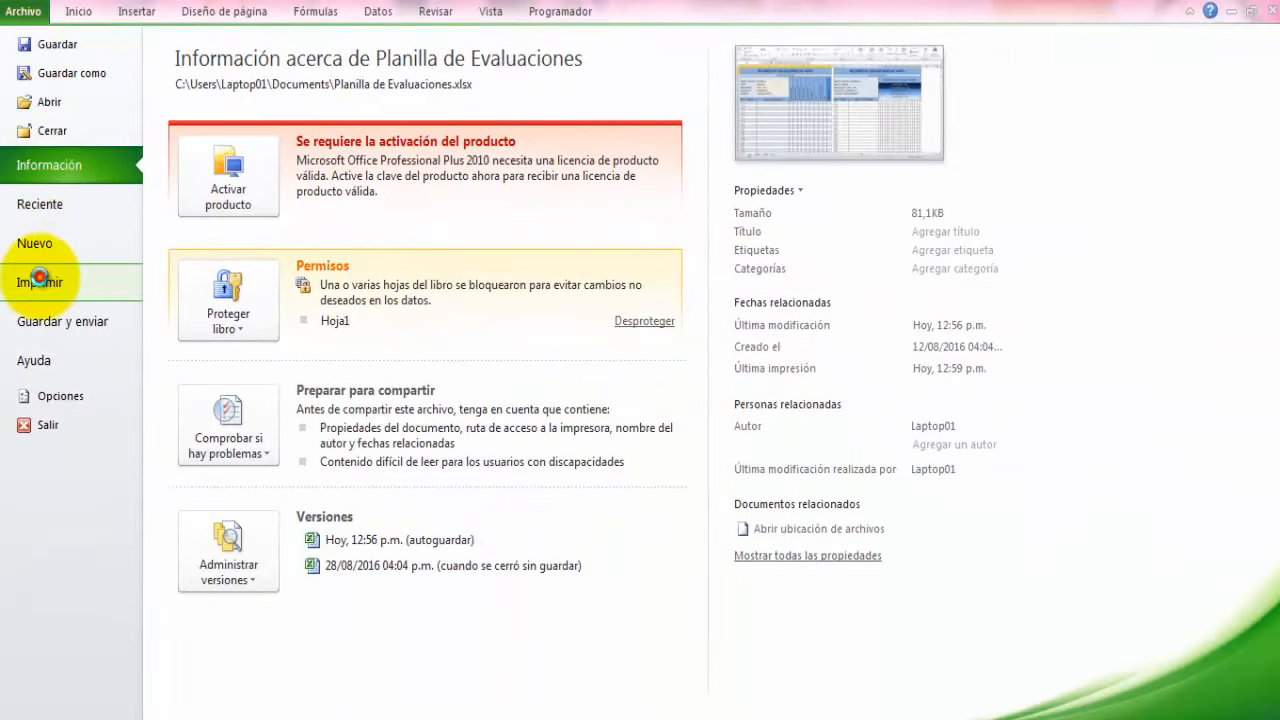
pyautogui.click(38, 277)
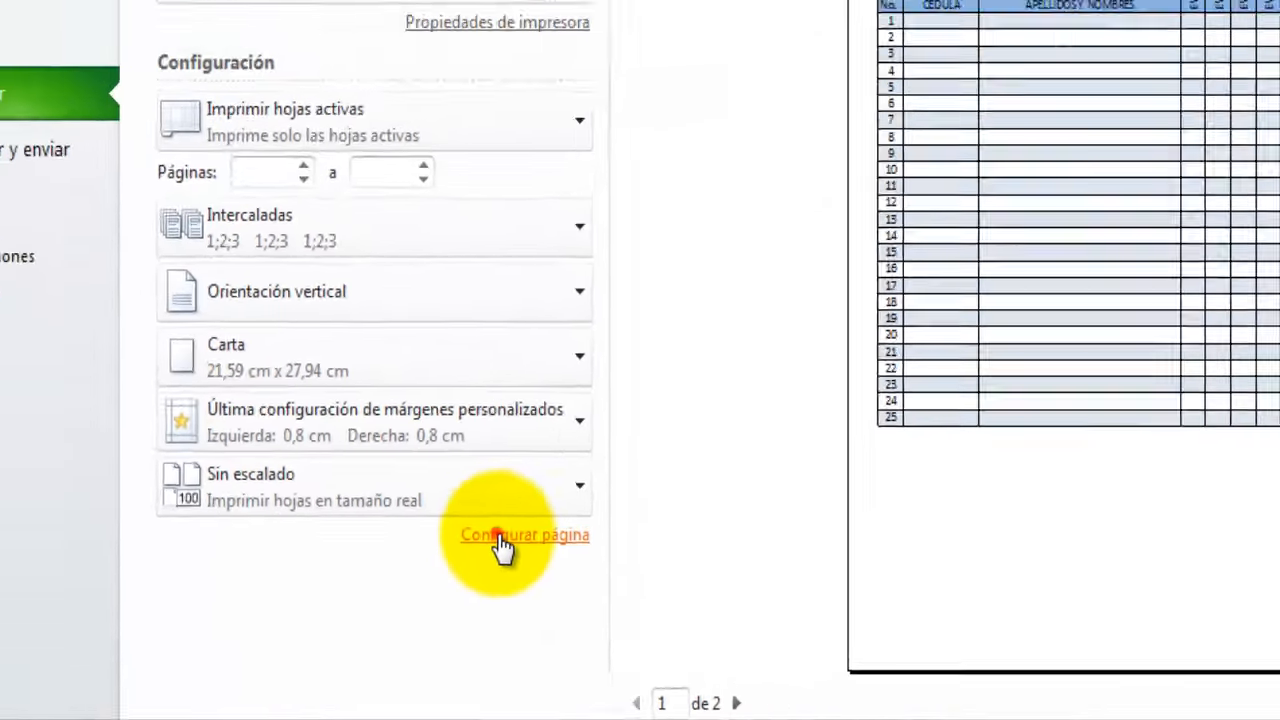
pyautogui.click(410, 591)
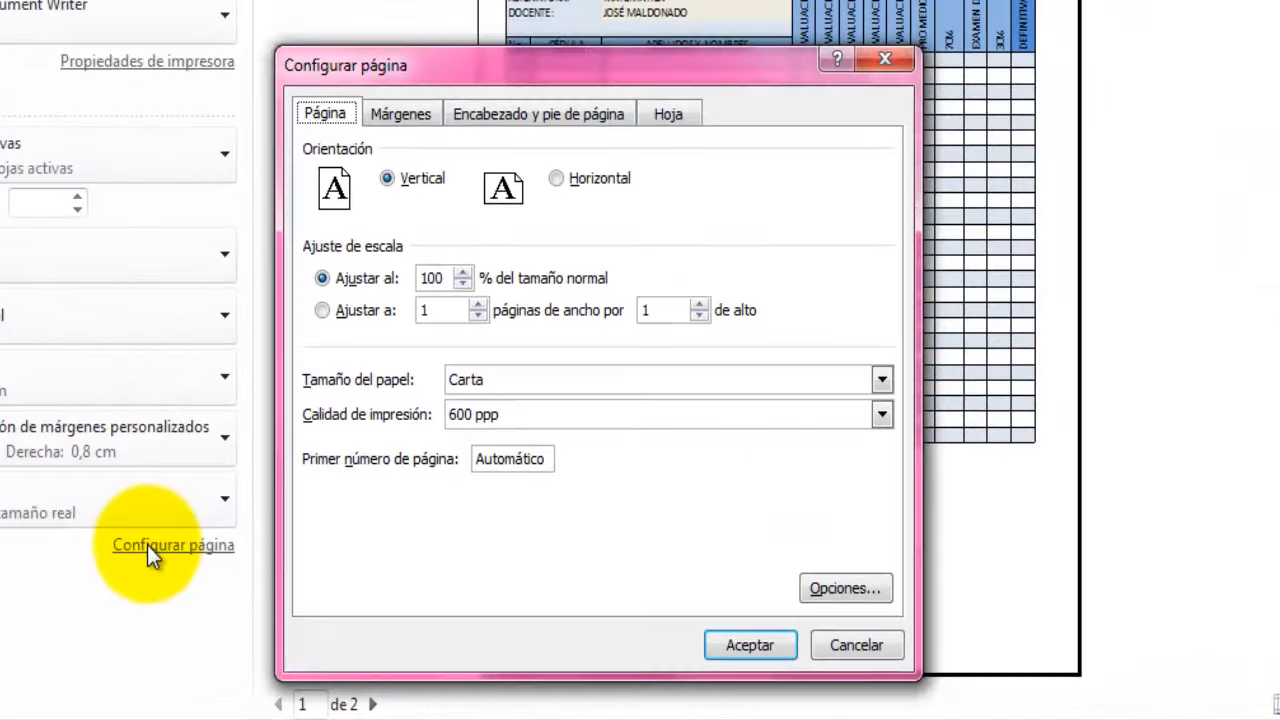
pyautogui.click(399, 113)
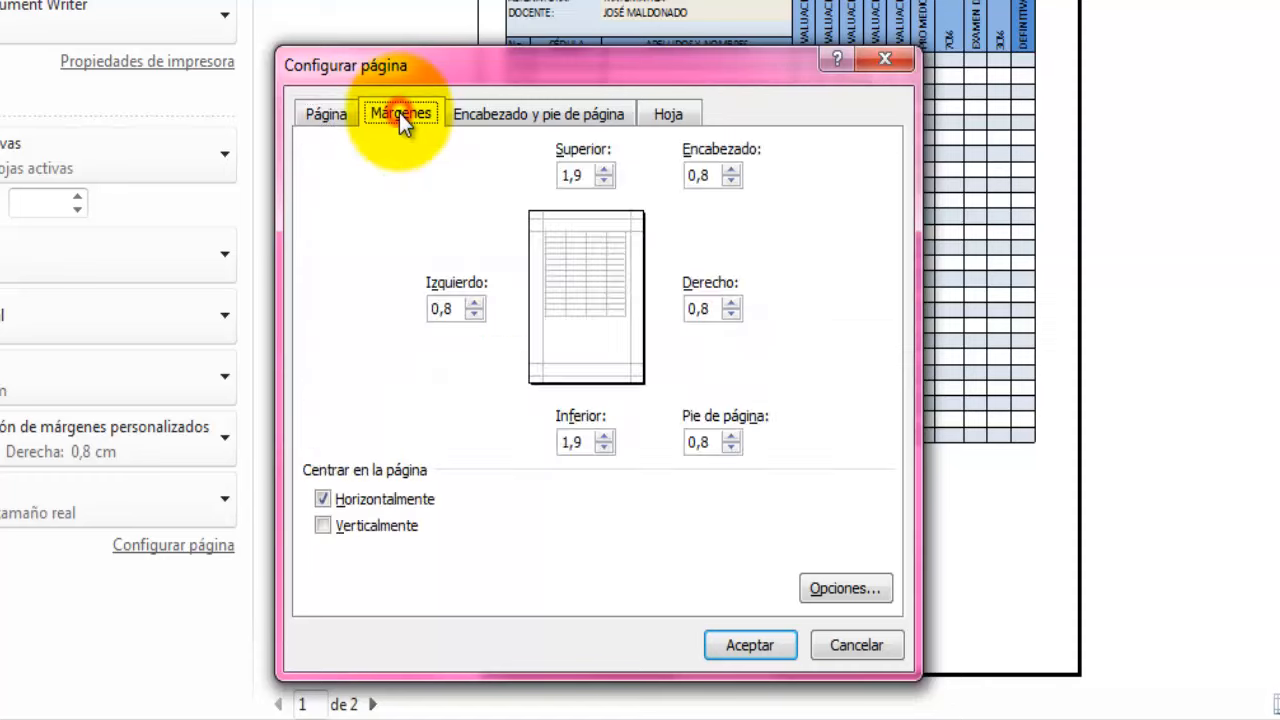
pyautogui.click(449, 309)
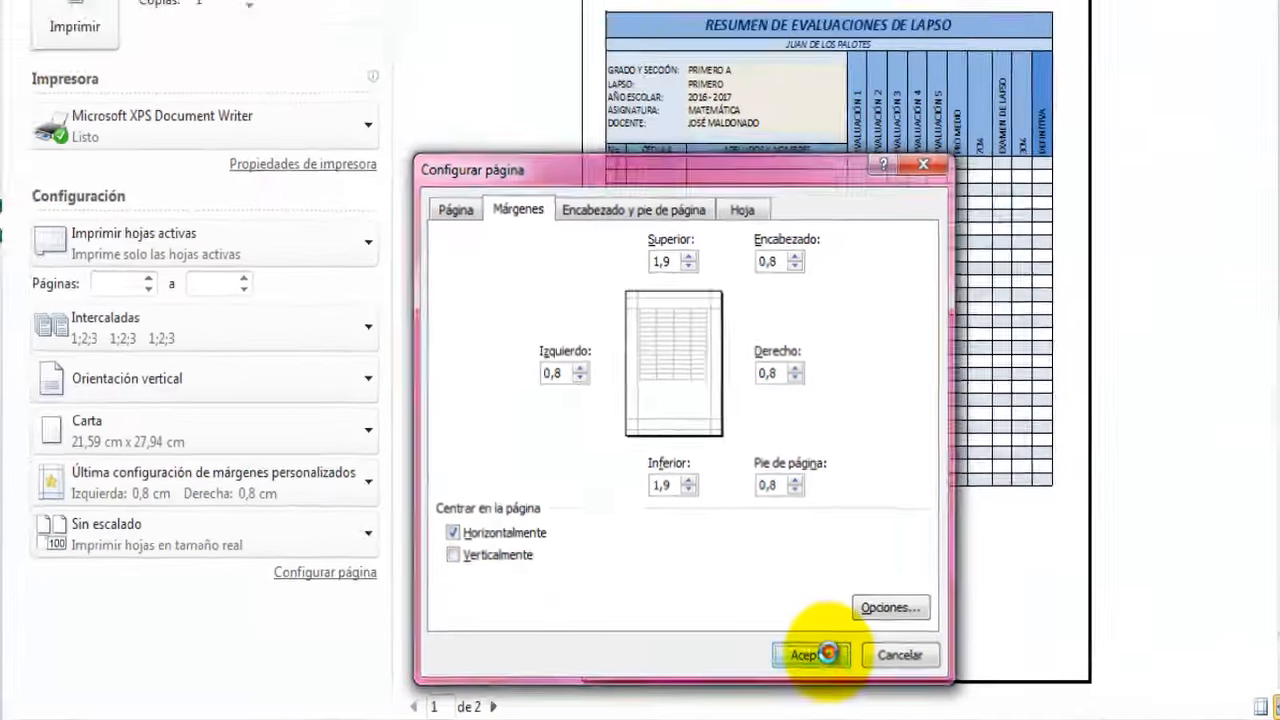
pyautogui.click(780, 645)
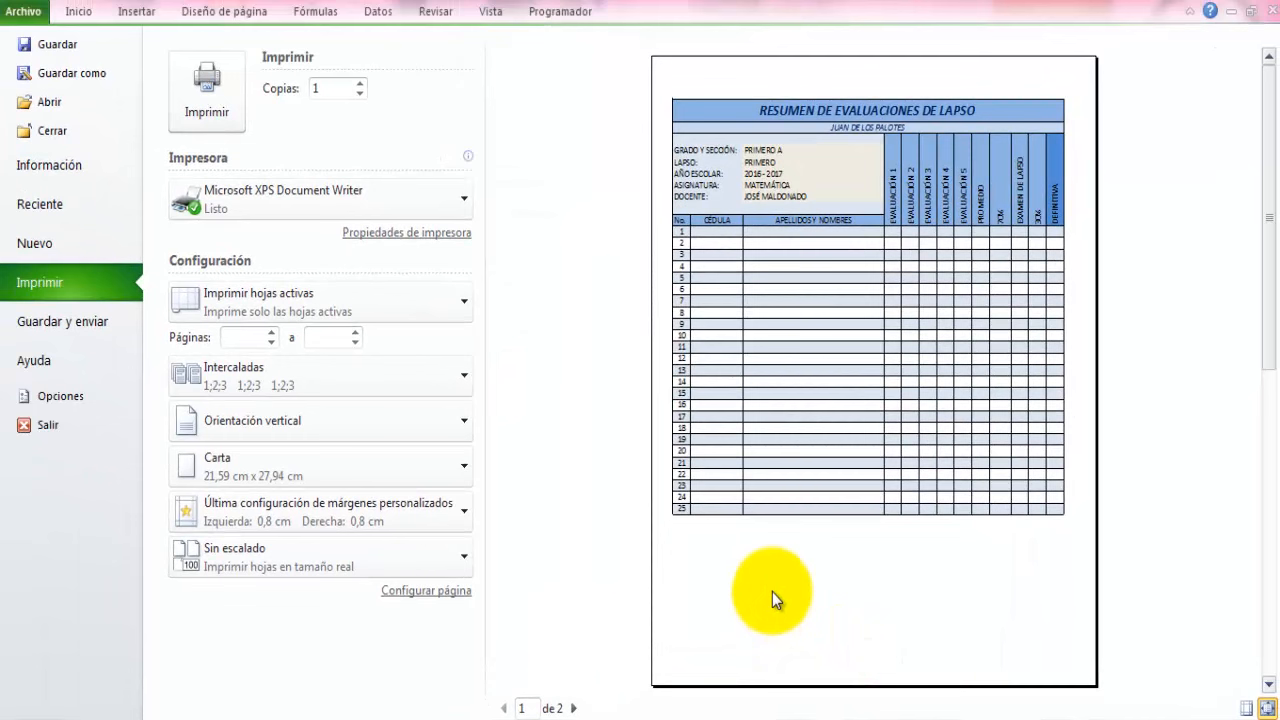
pyautogui.press('Escape')
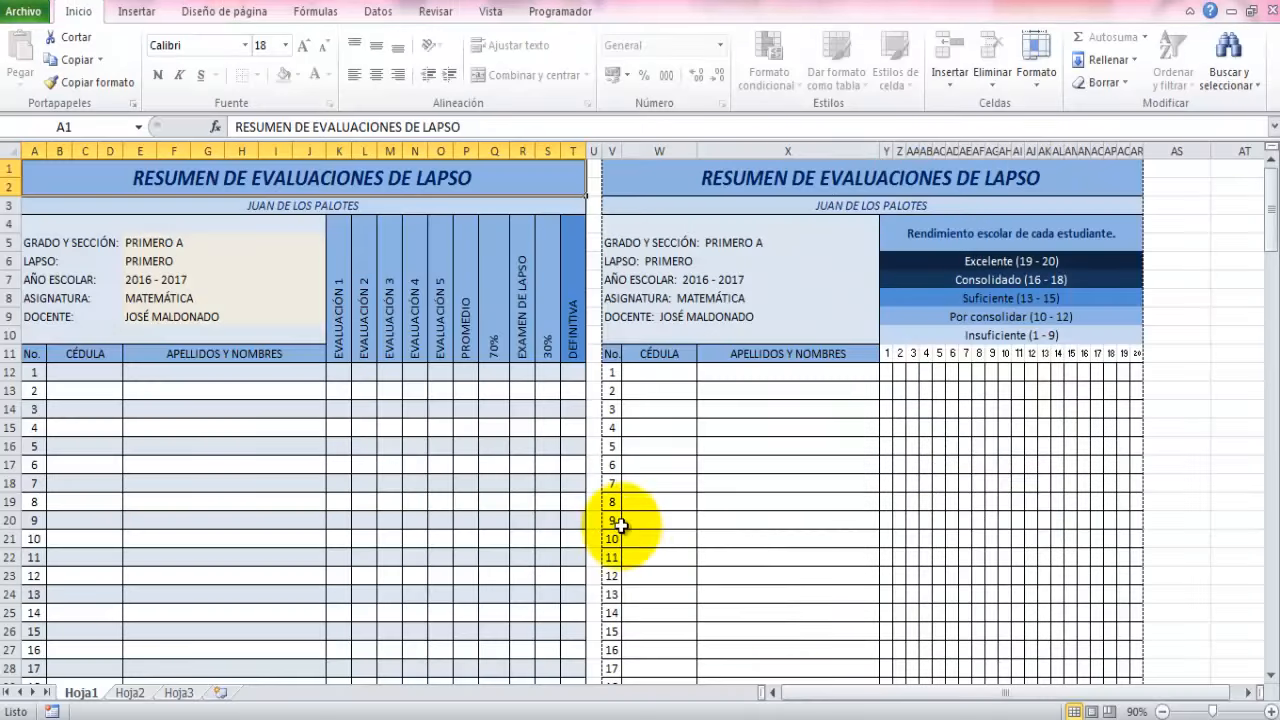
# Select the range V38:AR39, one row below the end of the second table on Hoja1
pyautogui.scroll(-8, 603, 591)
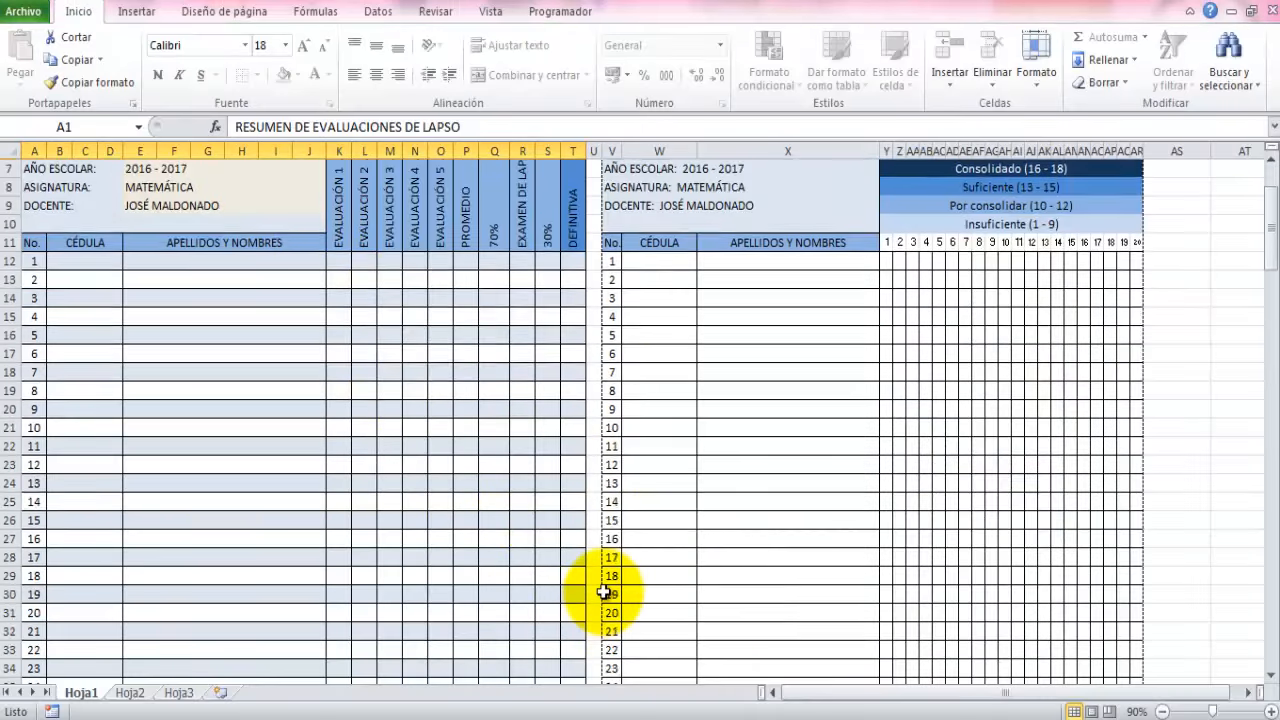
pyautogui.scroll(-1, 603, 591)
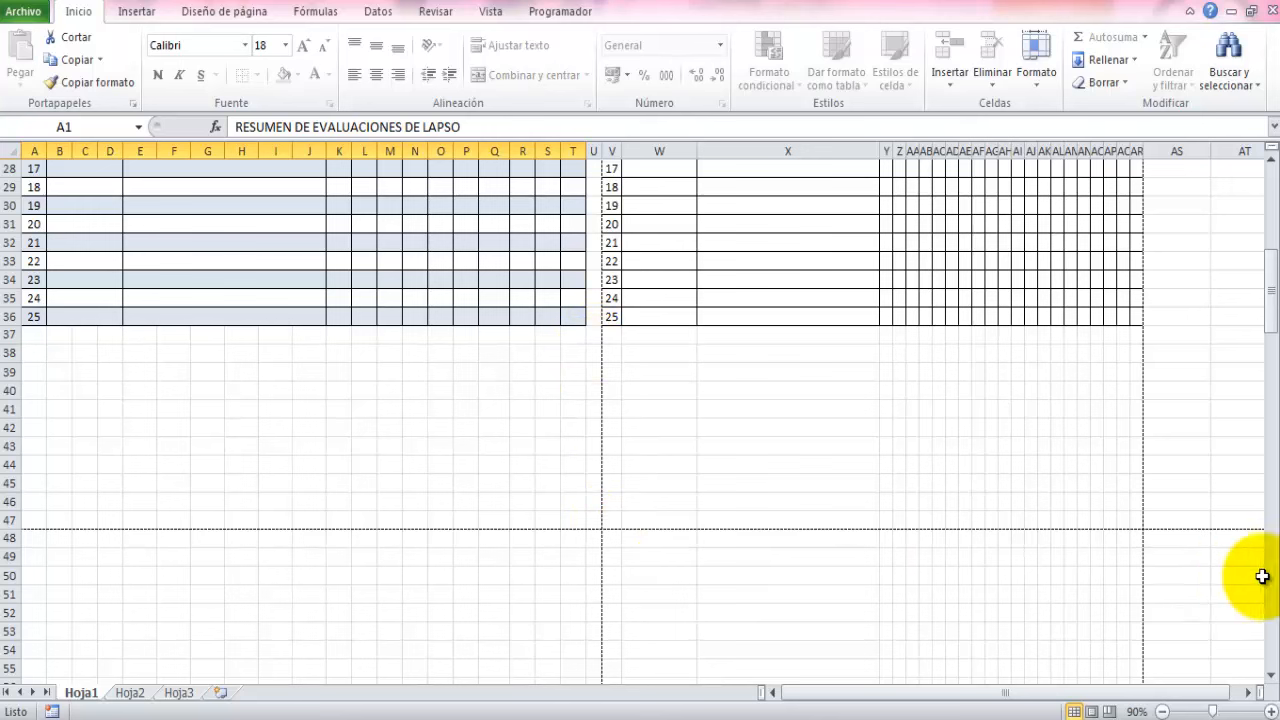
pyautogui.scroll(9, 257, 506)
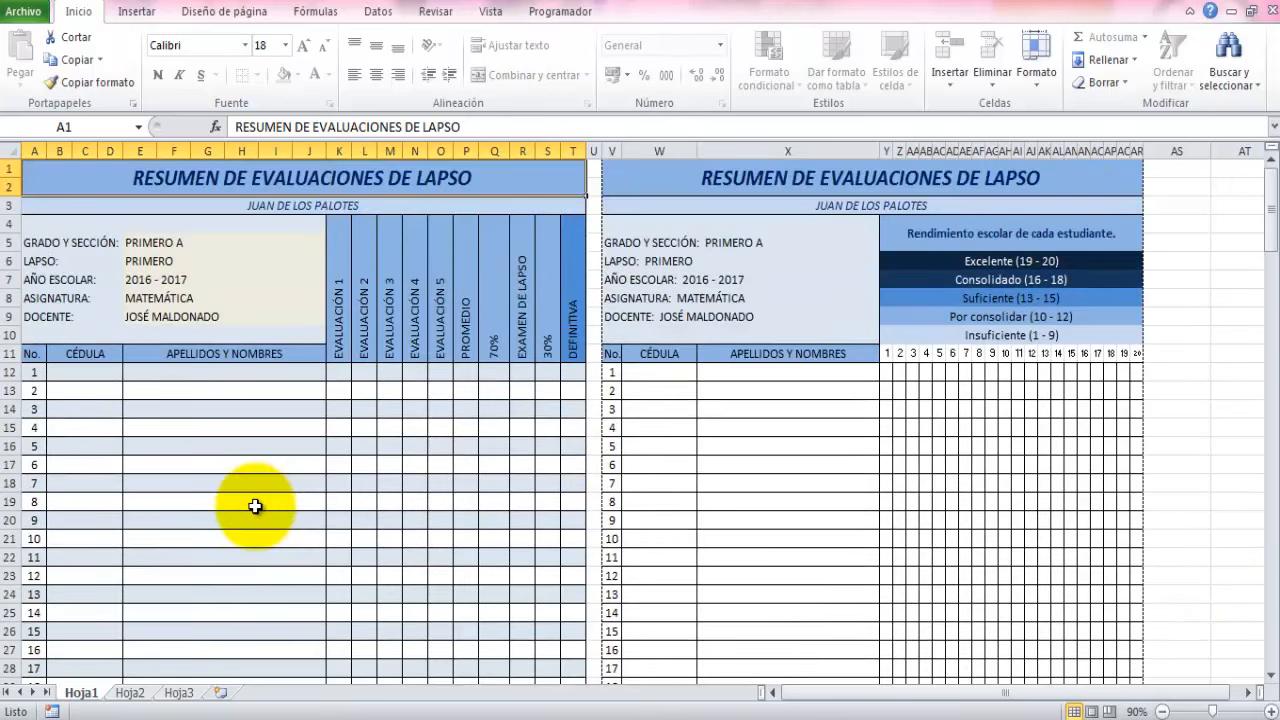
pyautogui.scroll(-7, 255, 506)
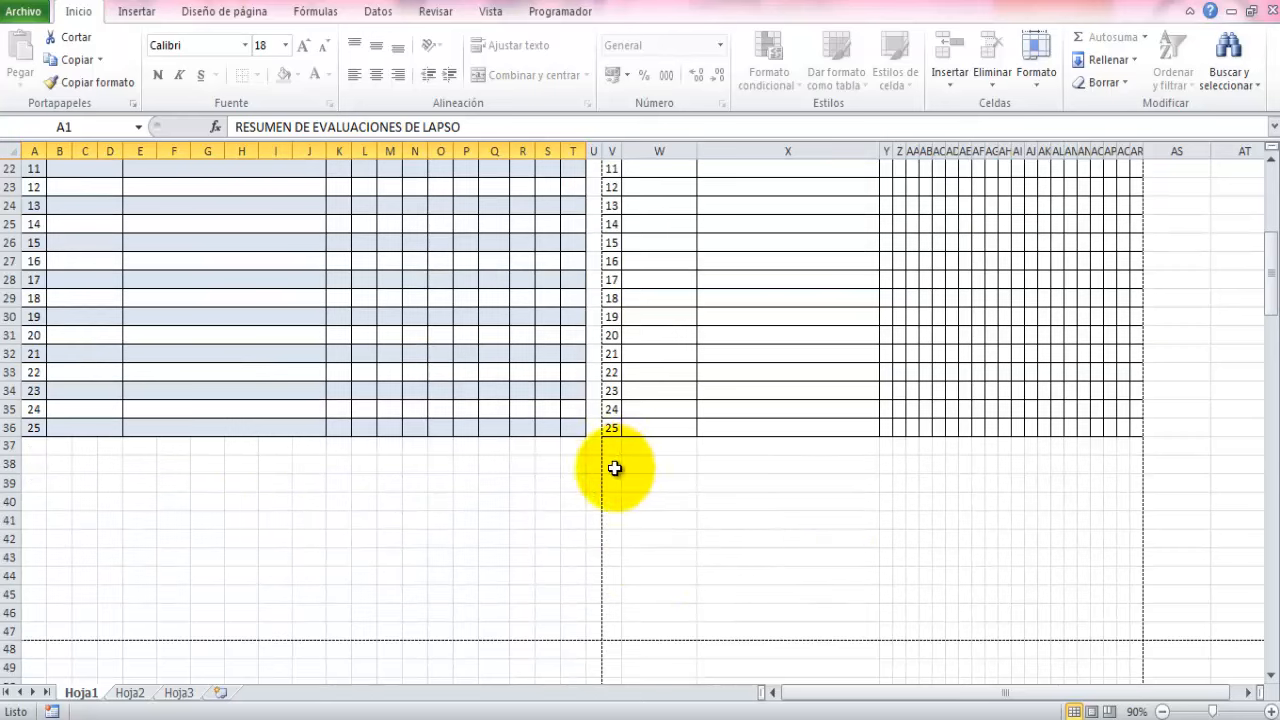
pyautogui.moveTo(612, 468); pyautogui.dragTo(1137, 479)
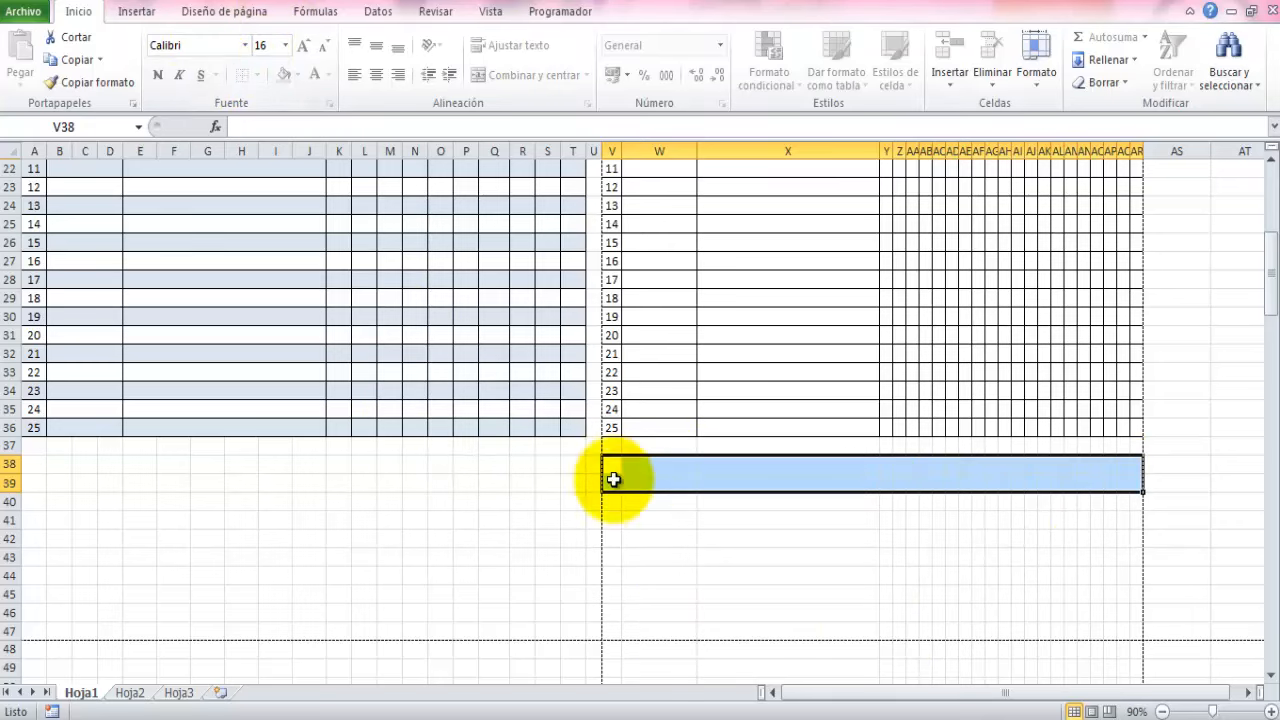
# Try to set the font size of the selected range V38:AR39 to 18
pyautogui.click(284, 46)
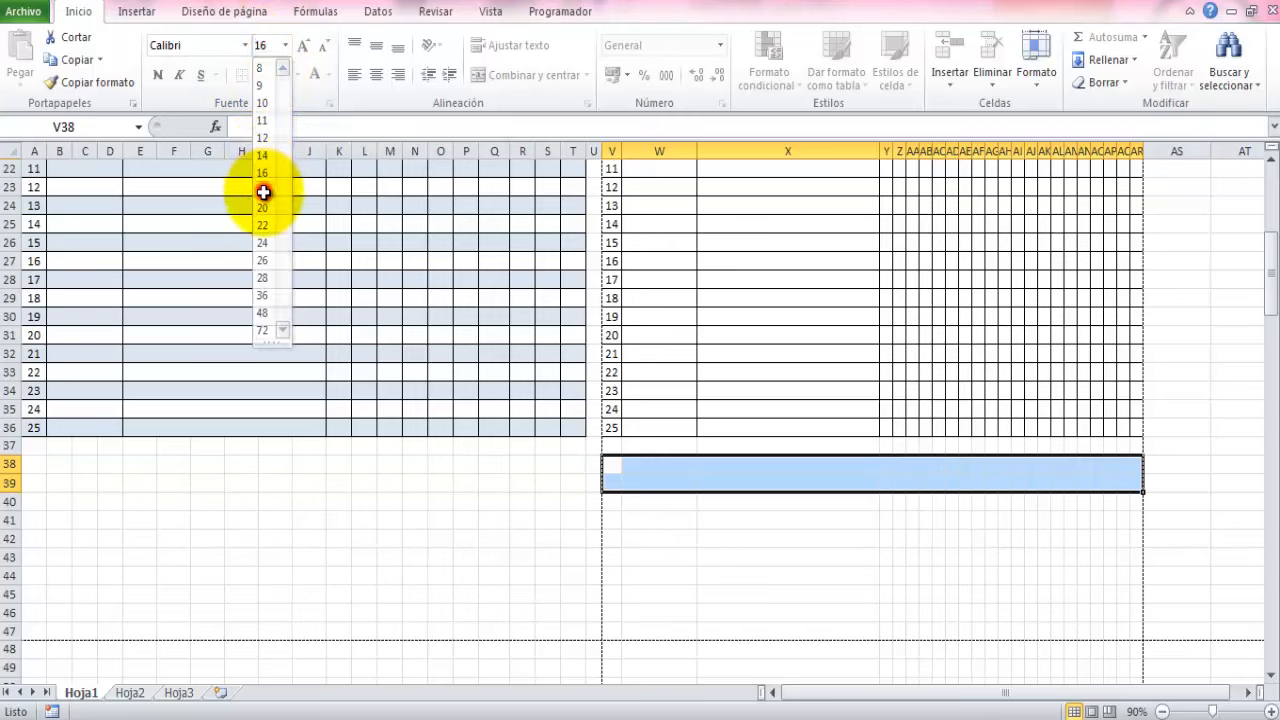
pyautogui.click(263, 192)
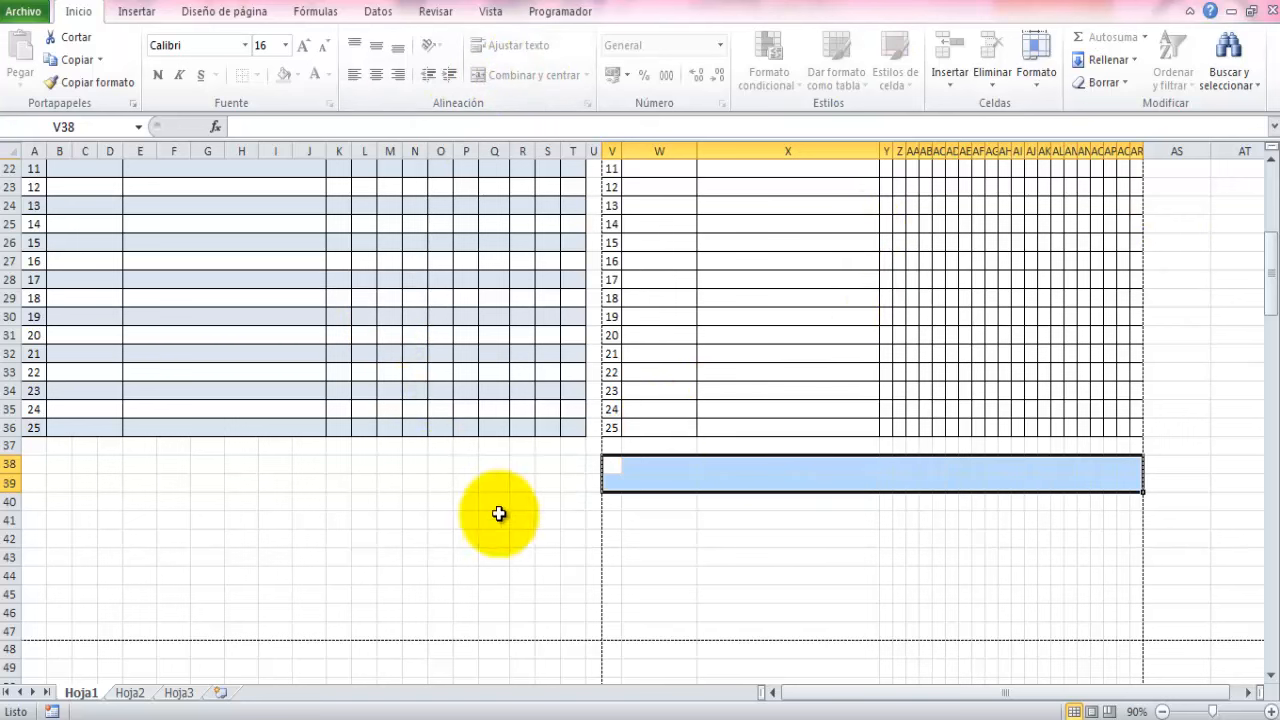
pyautogui.scroll(7, 449, 520)
pyautogui.scroll(-7, 451, 523)
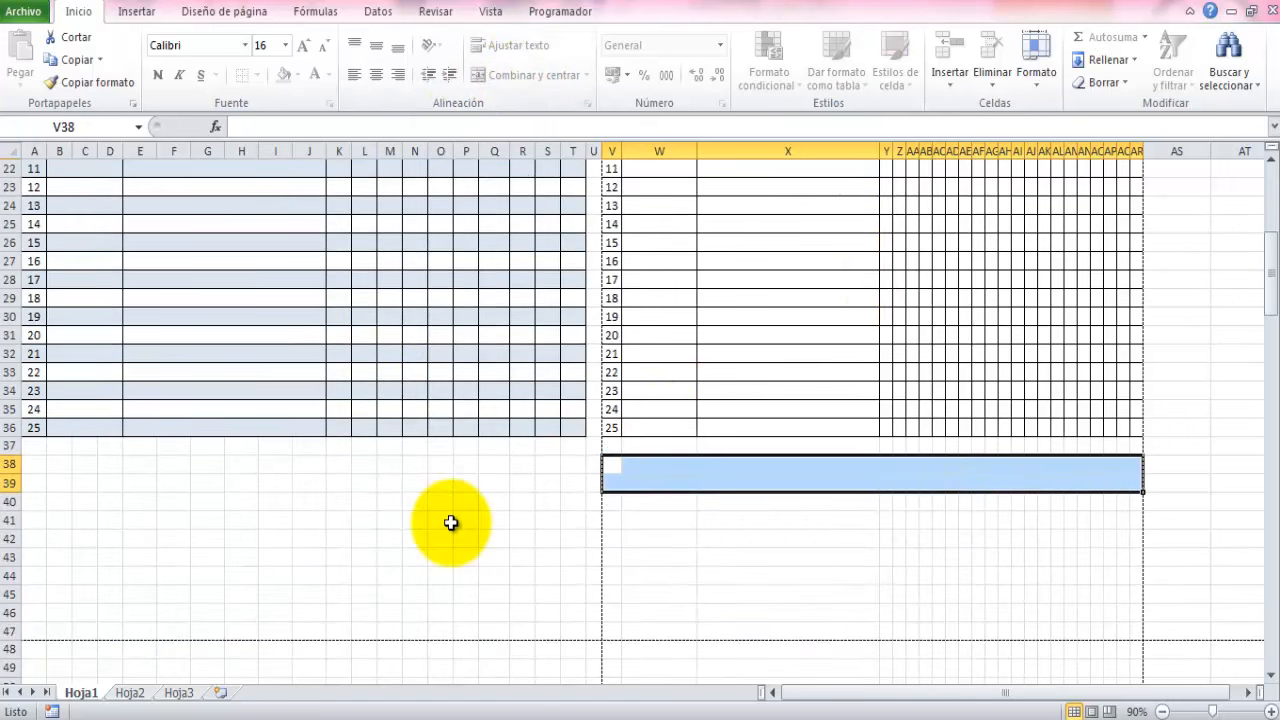
# Remove the sheet protection from Hoja1
pyautogui.scroll(-1, 451, 523)
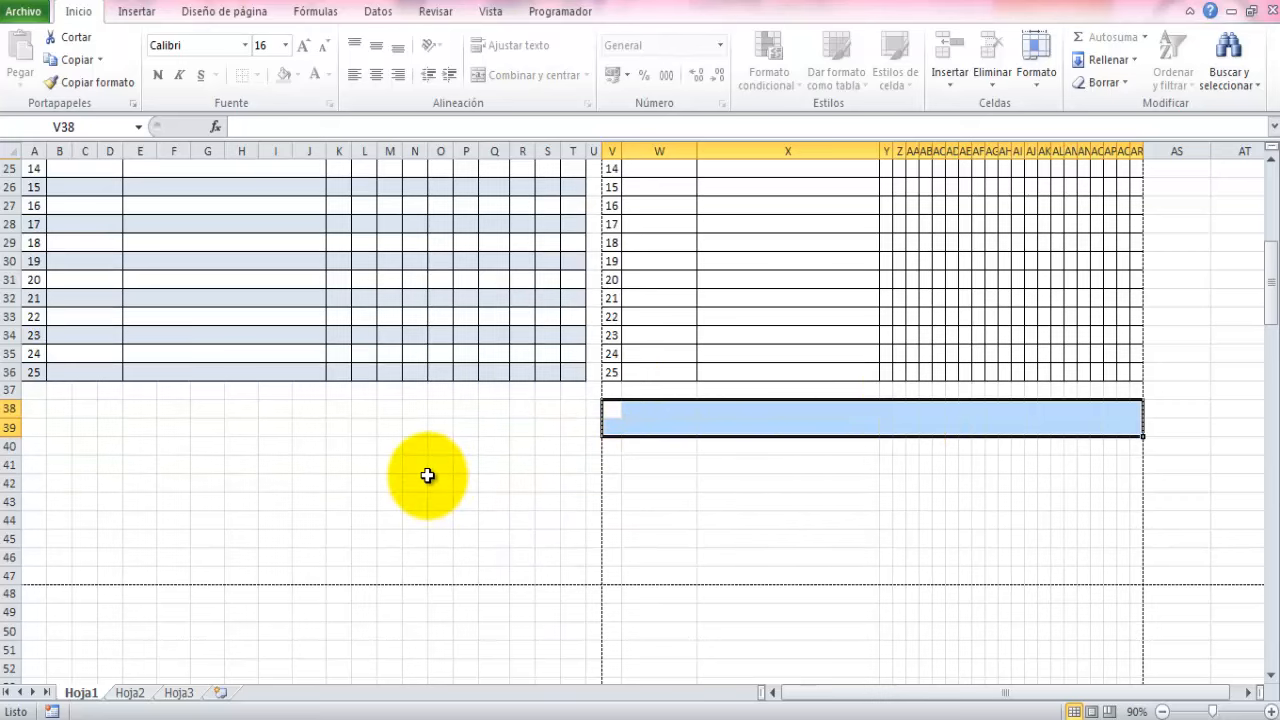
pyautogui.scroll(8, 427, 475)
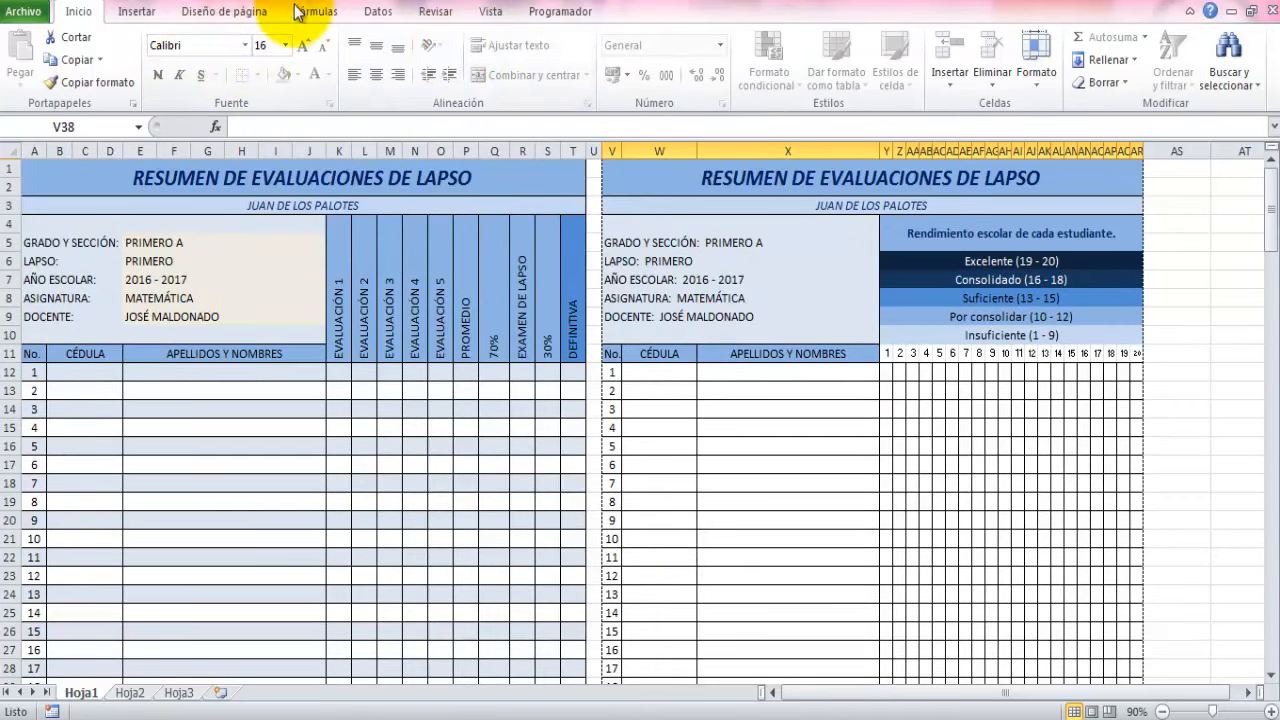
pyautogui.click(437, 12)
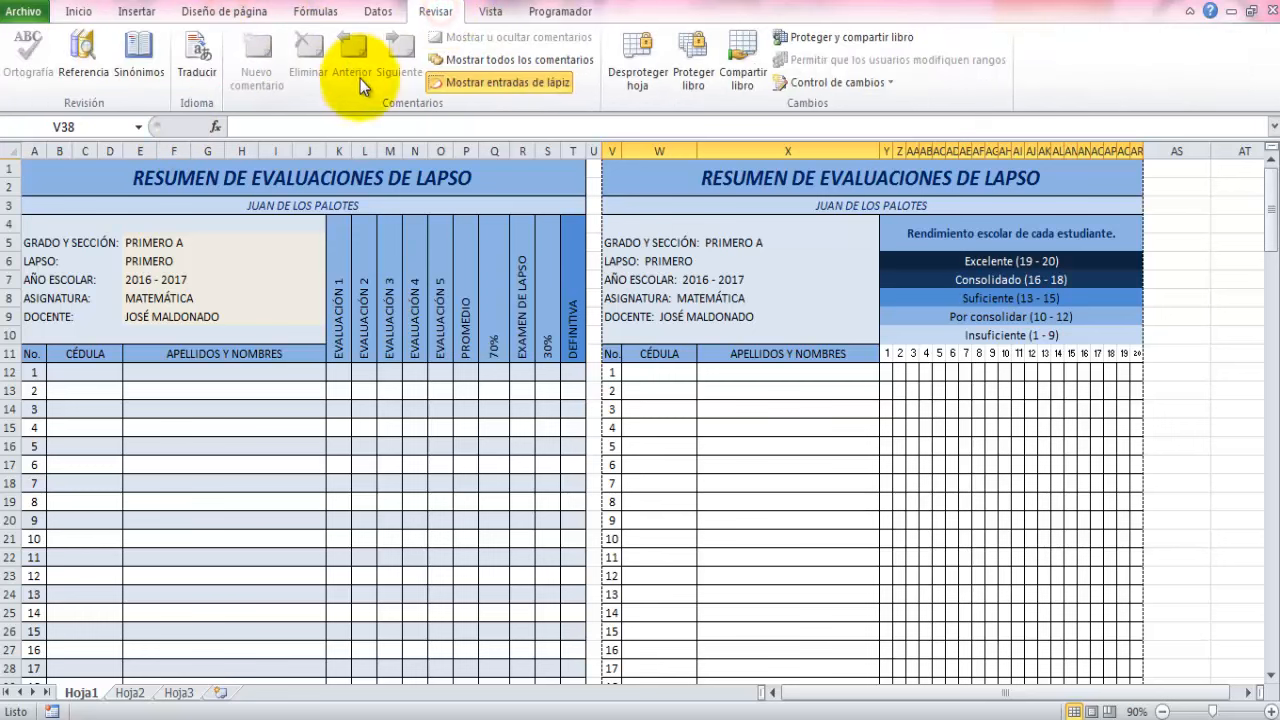
pyautogui.click(629, 55)
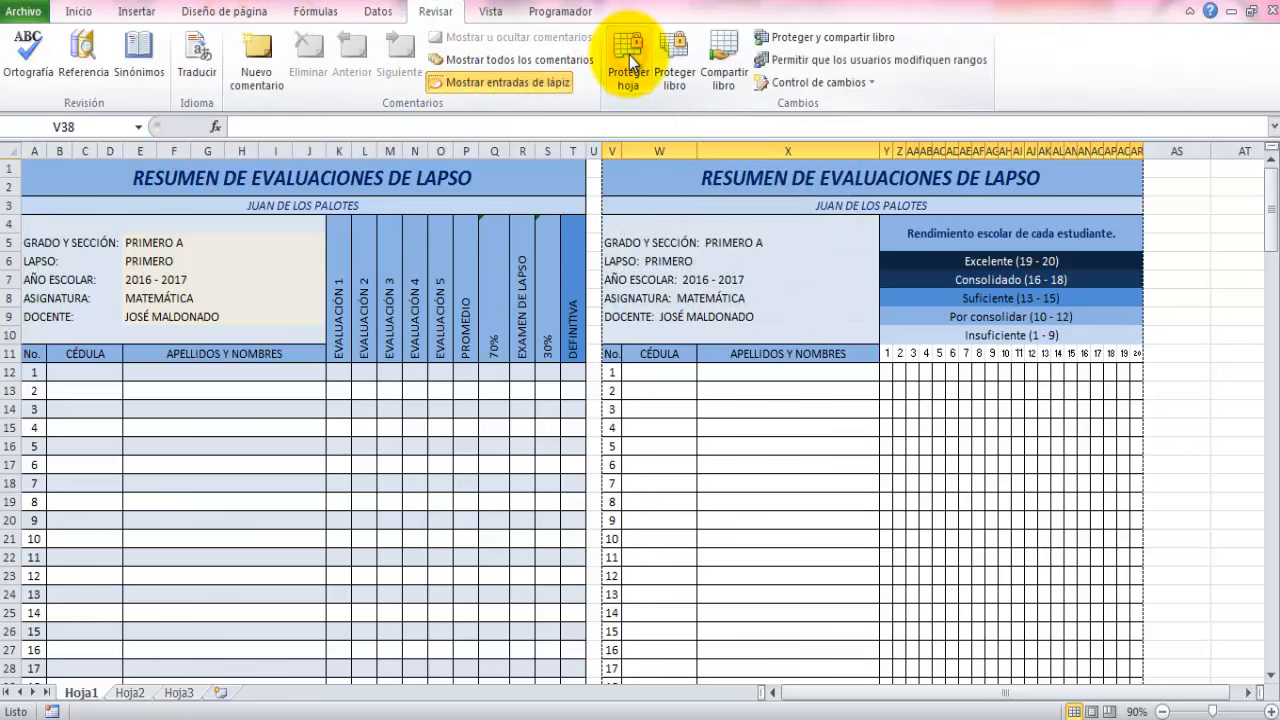
# Merge and center the selected range V38:AR39 below the second table
pyautogui.scroll(-8, 525, 450)
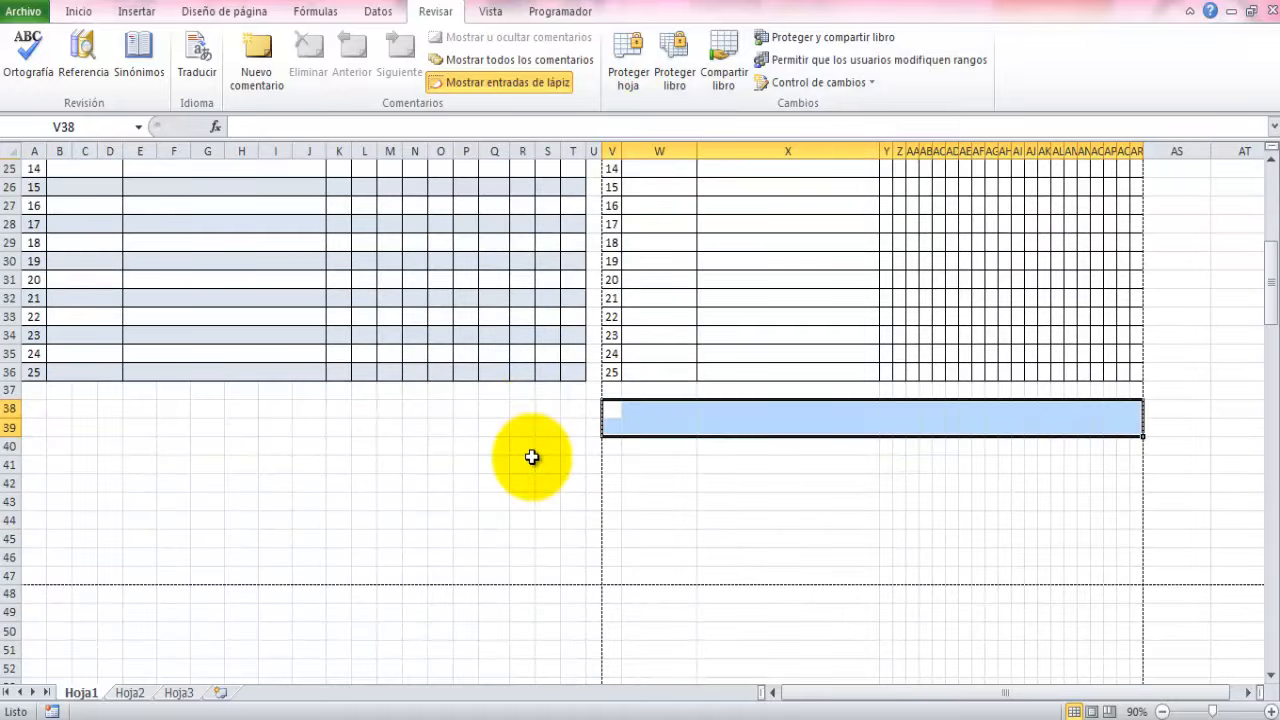
pyautogui.click(80, 12)
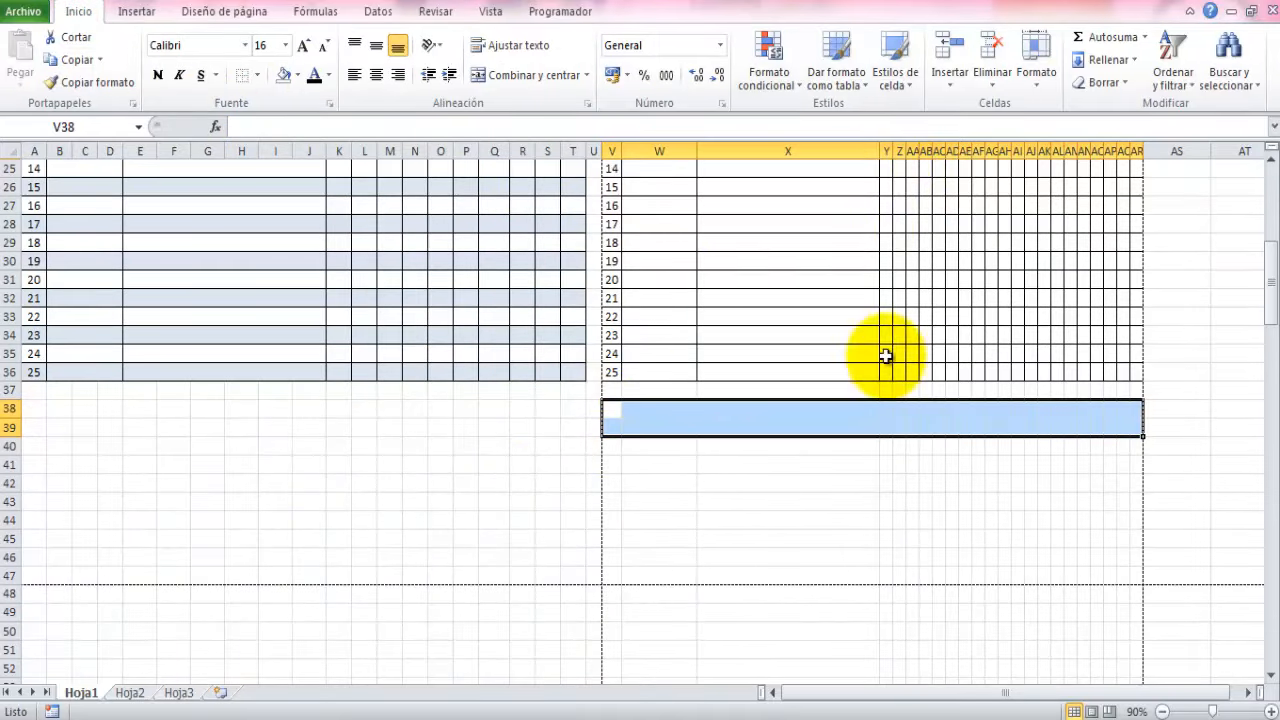
pyautogui.click(527, 78)
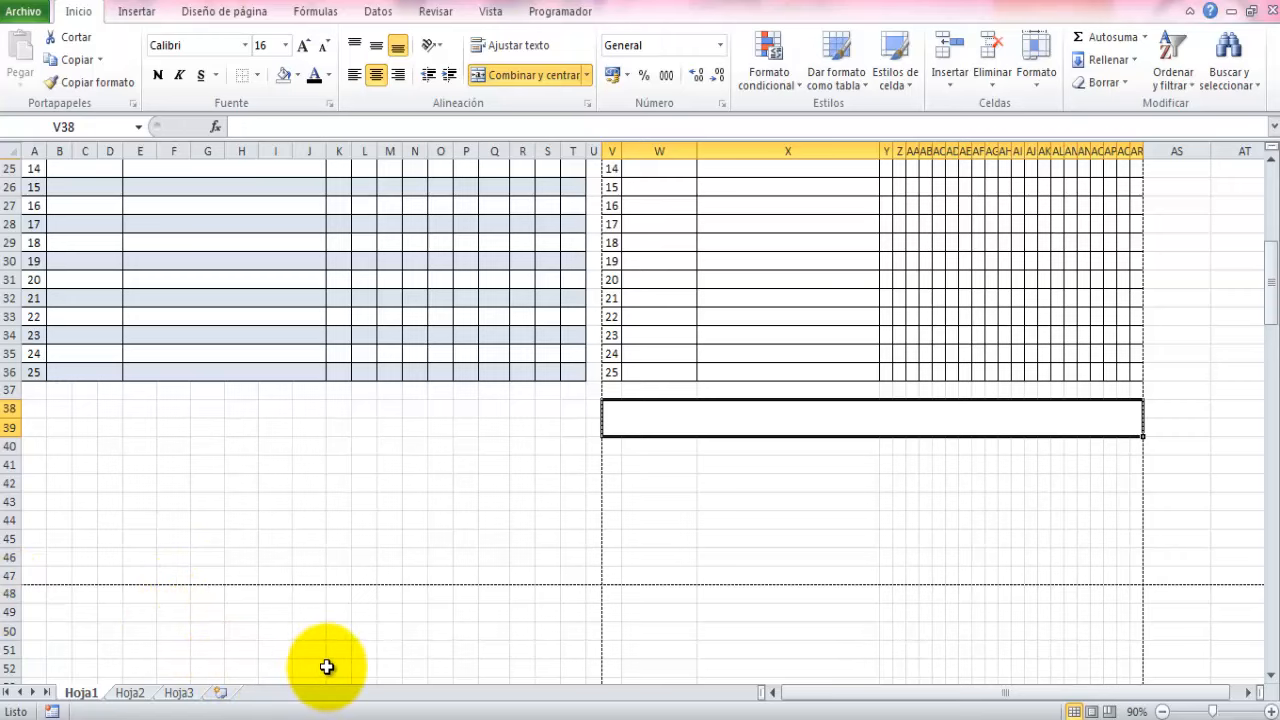
# Enter the title "ESTADÍSTICAS DEL LAPSO" in the merged cell V38
pyautogui.write('ESTADÍ')
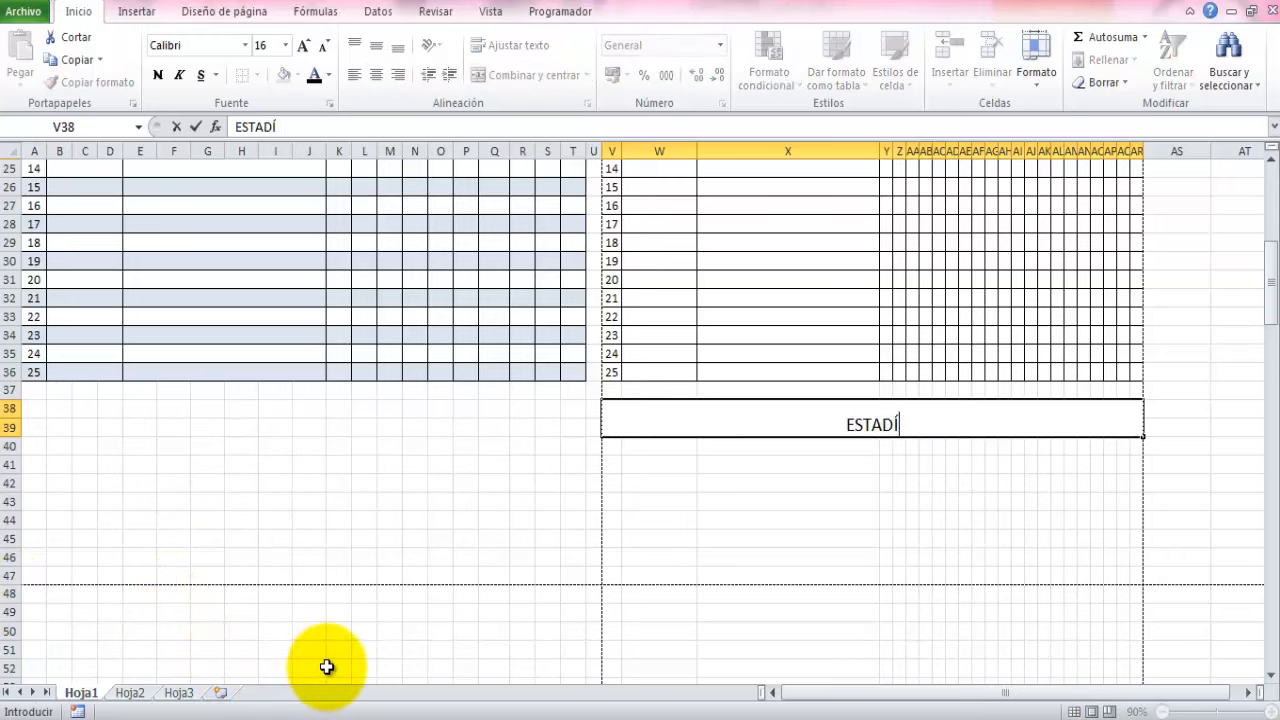
pyautogui.write('STICA')
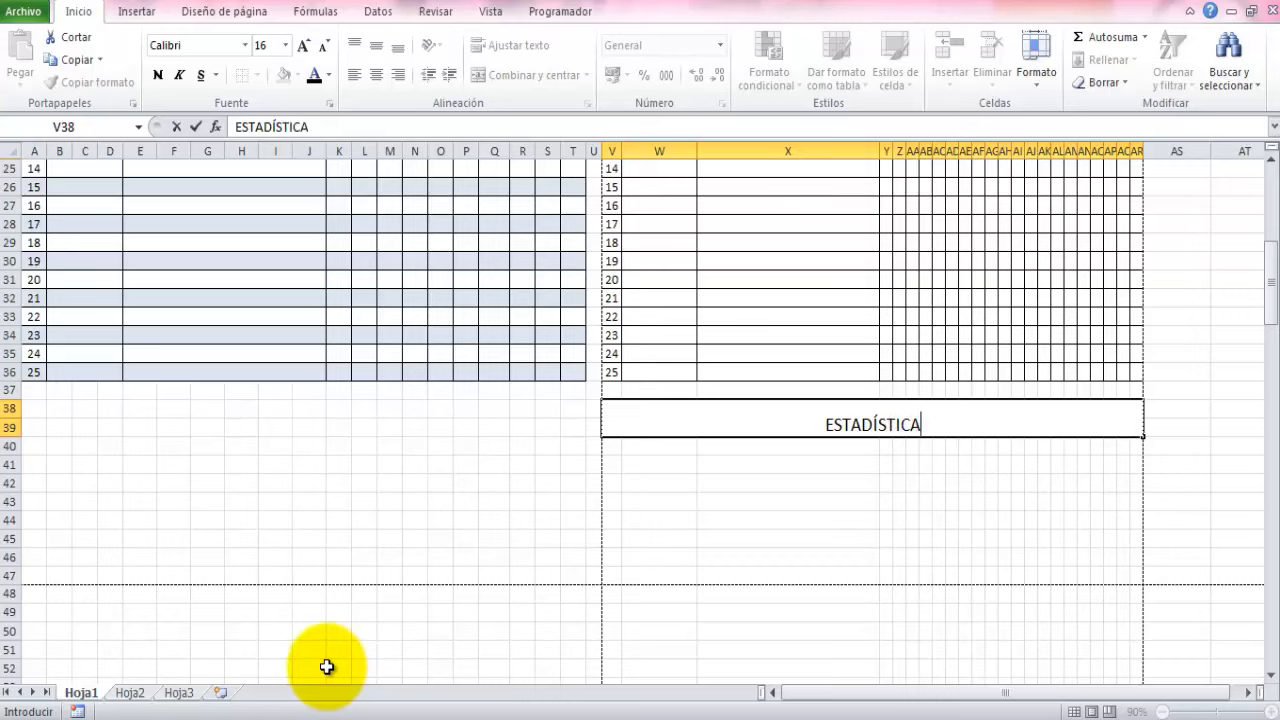
pyautogui.write('S DEL ')
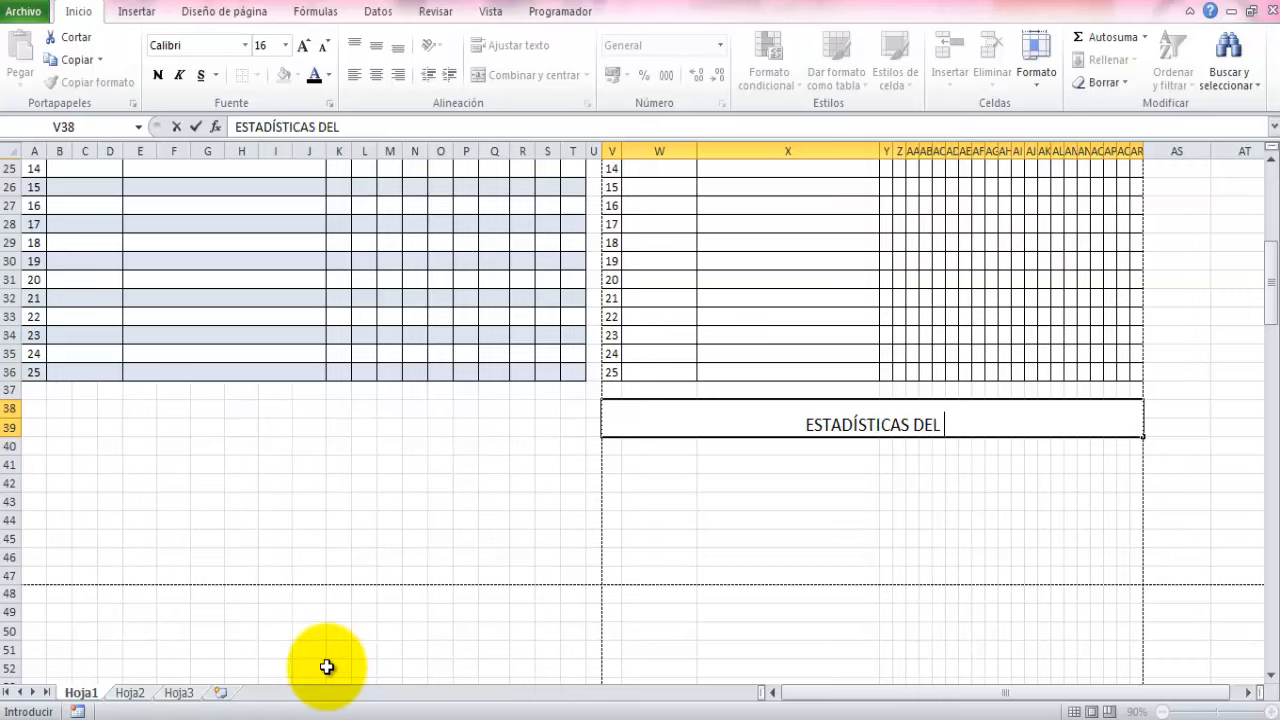
pyautogui.write('LAPSO')
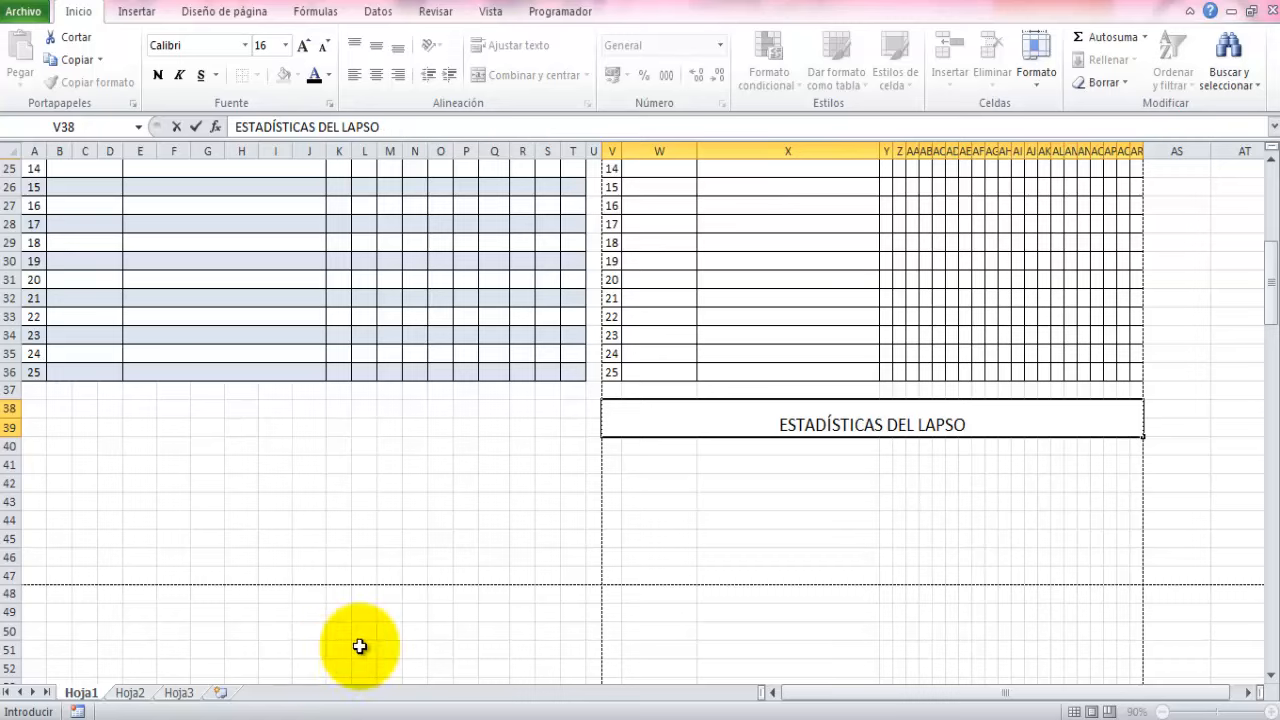
pyautogui.click(605, 453)
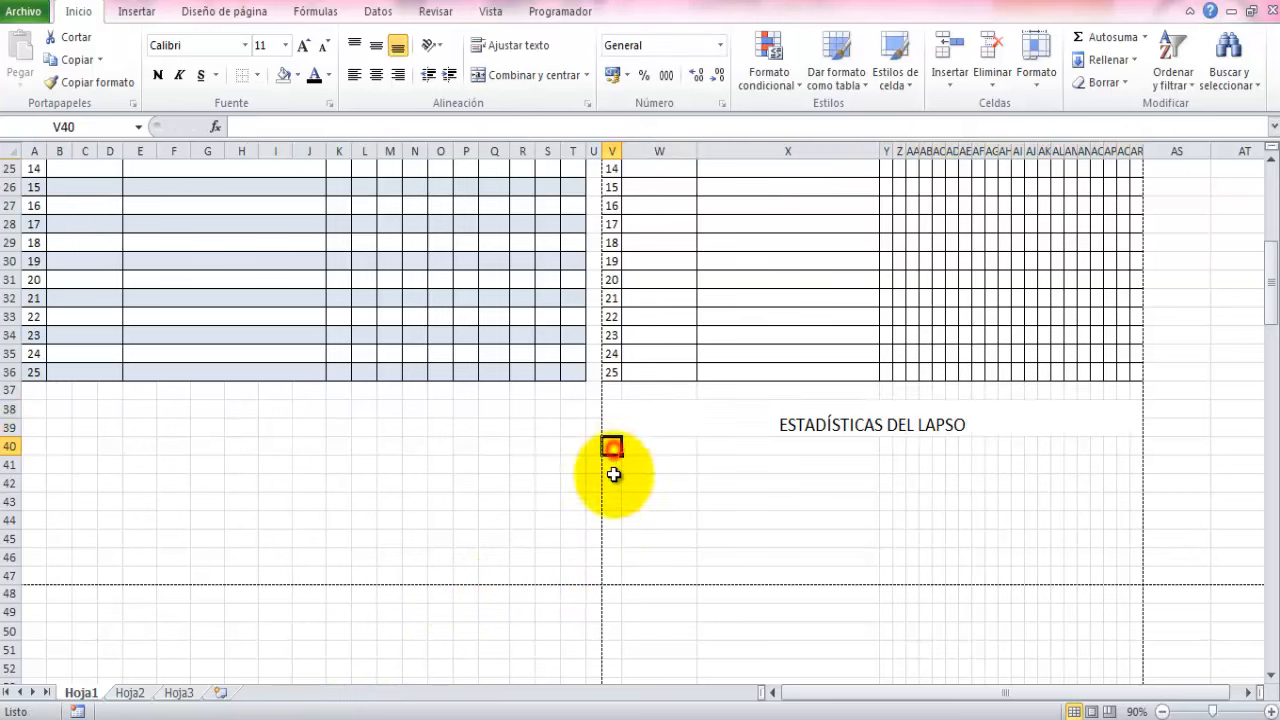
# Align the "ESTADÍSTICAS DEL LAPSO" title vertically to the middle and color its text standard dark blue
pyautogui.click(747, 417)
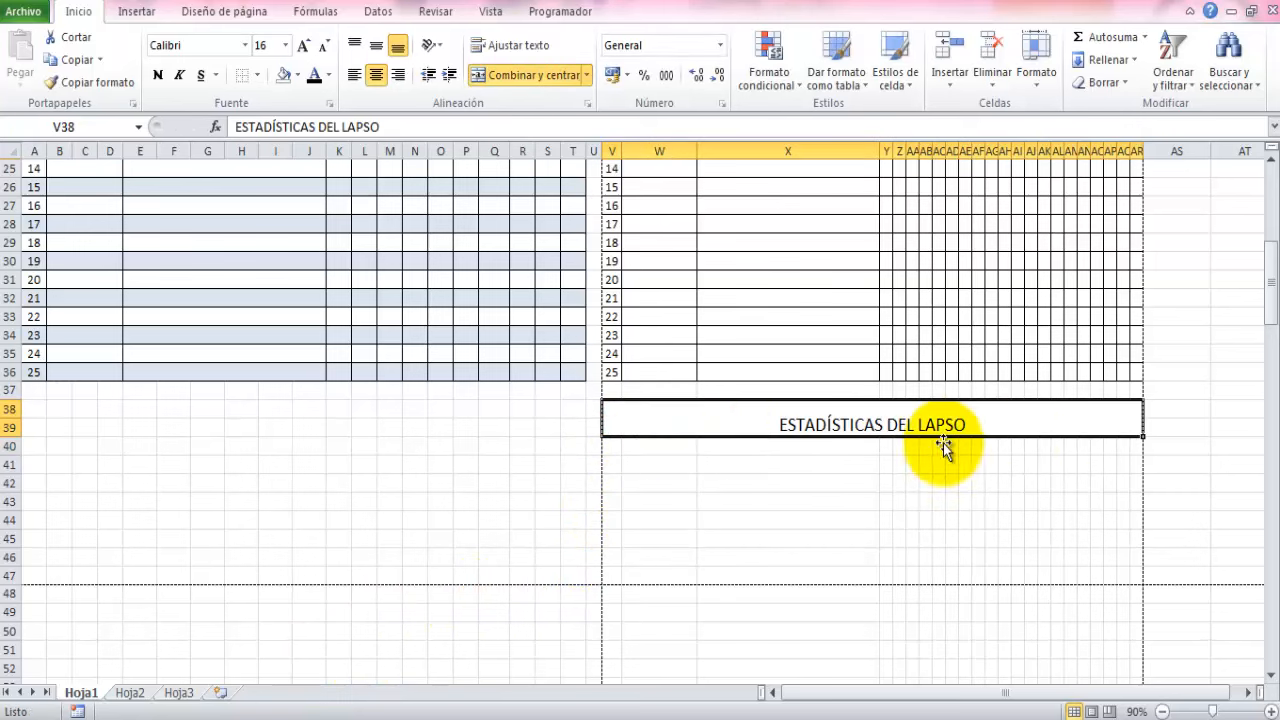
pyautogui.click(381, 49)
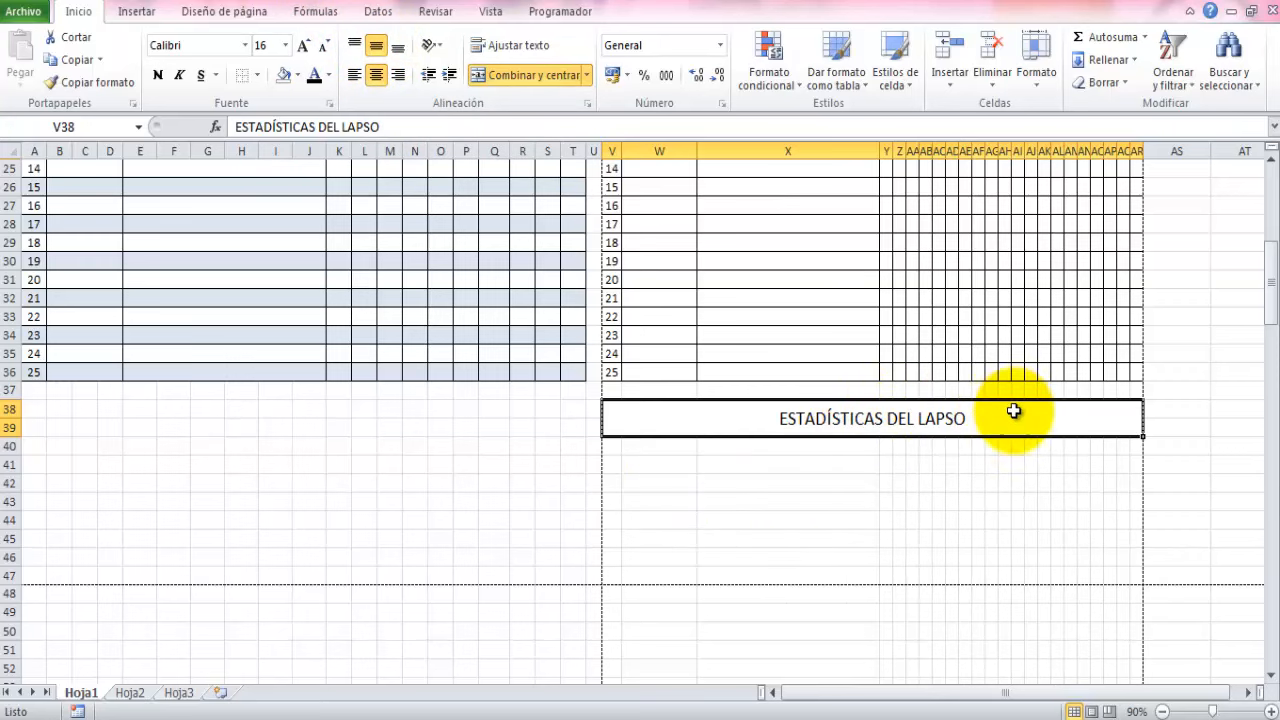
pyautogui.click(329, 76)
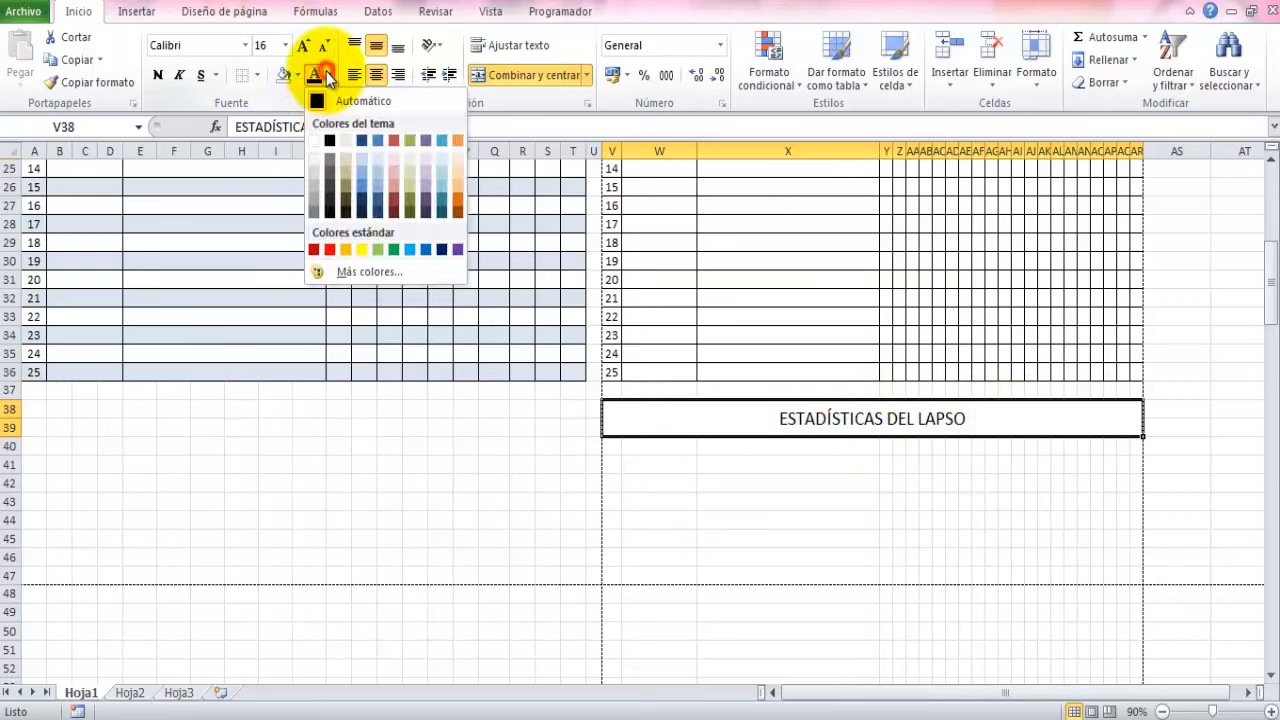
pyautogui.click(440, 247)
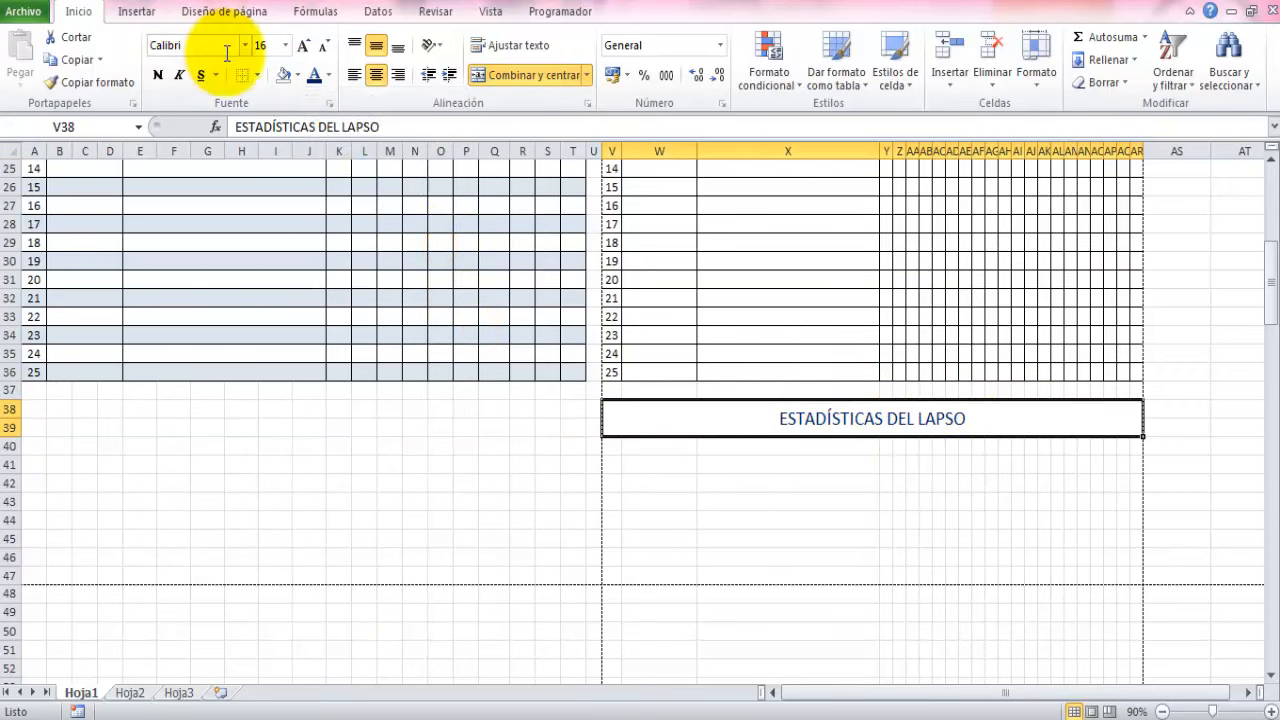
# Fill the "ESTADÍSTICAS DEL LAPSO" title cell with a light blue theme color and set its font size to 18
pyautogui.click(297, 75)
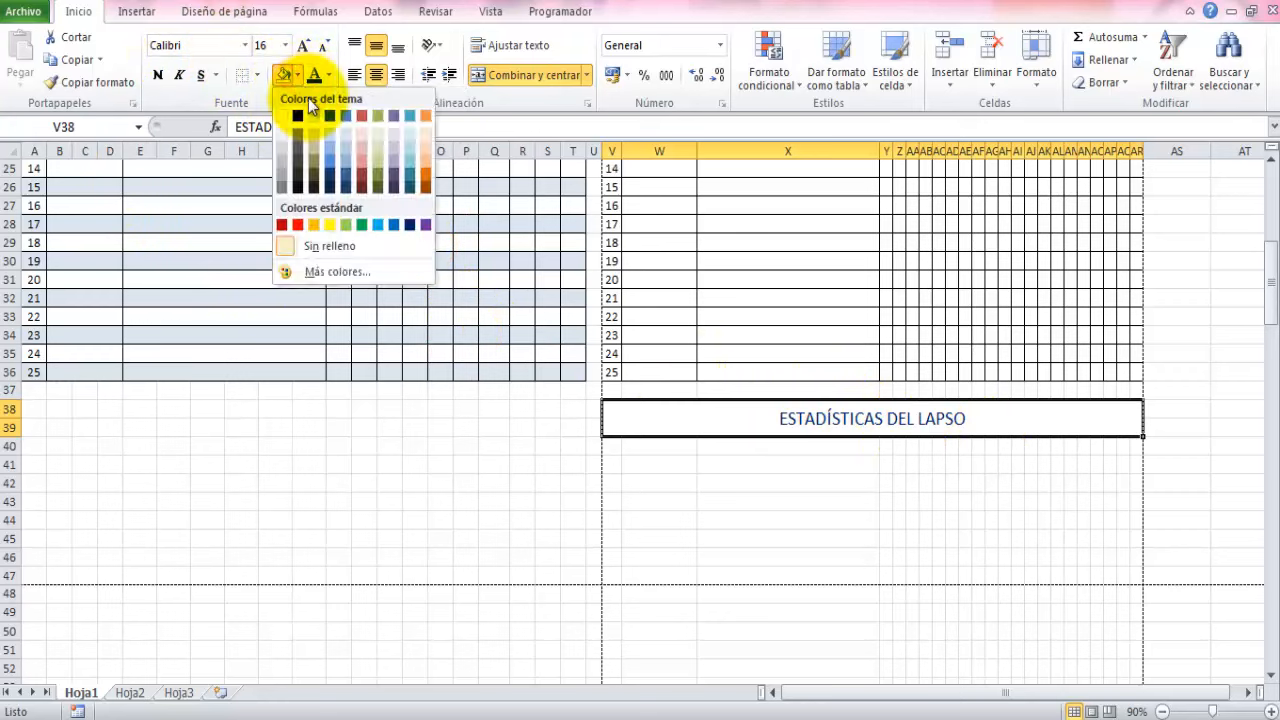
pyautogui.click(328, 144)
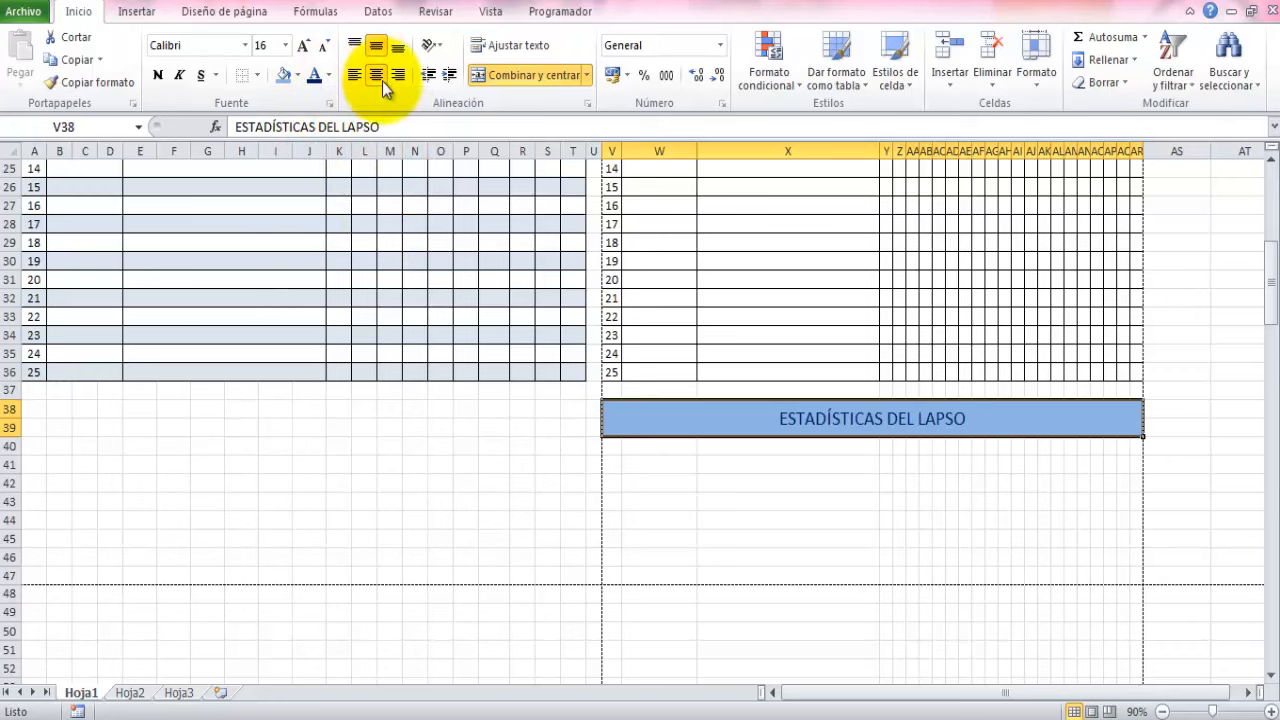
pyautogui.click(285, 46)
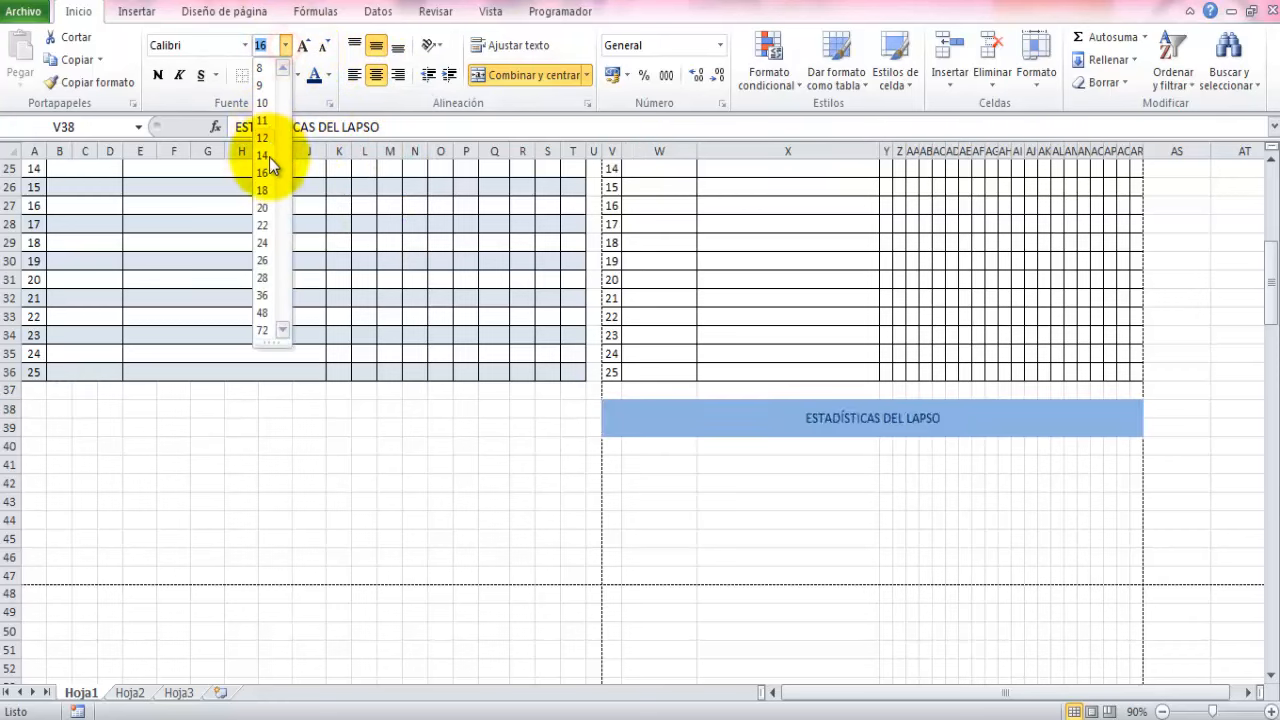
pyautogui.click(262, 189)
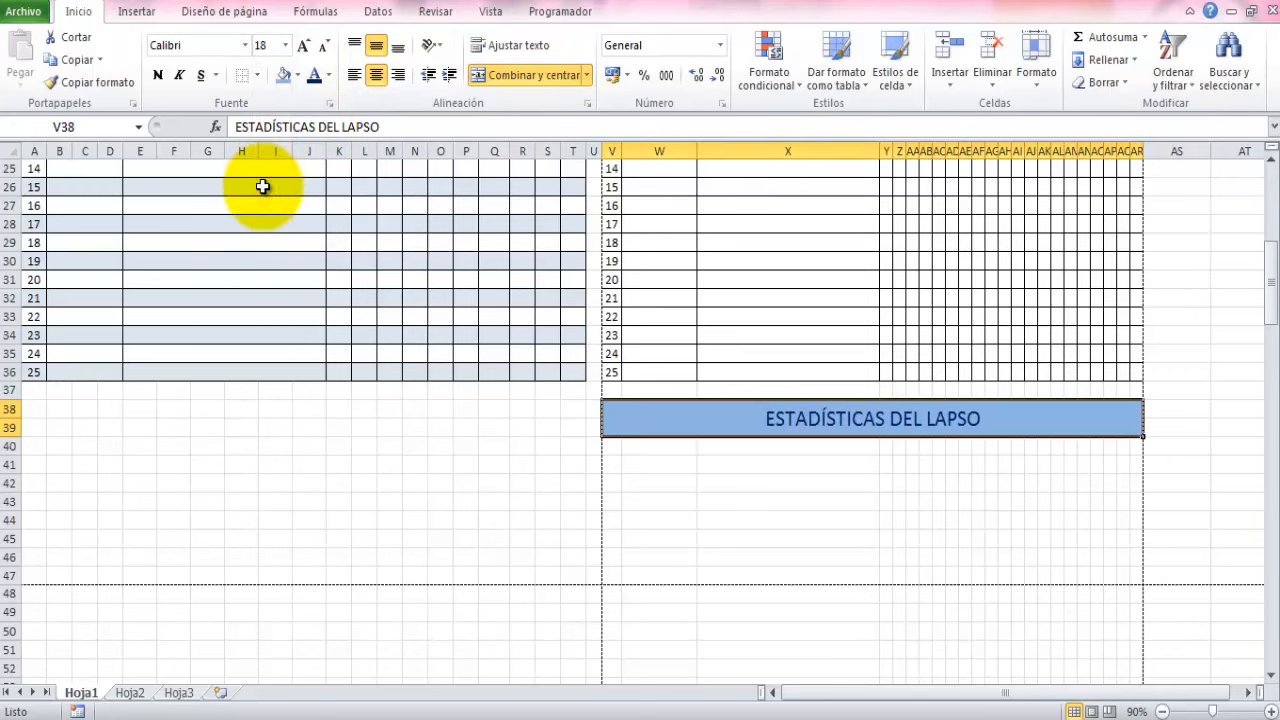
# Make the "ESTADÍSTICAS DEL LAPSO" title in the merged cell V38 bold and italic
pyautogui.click(160, 78)
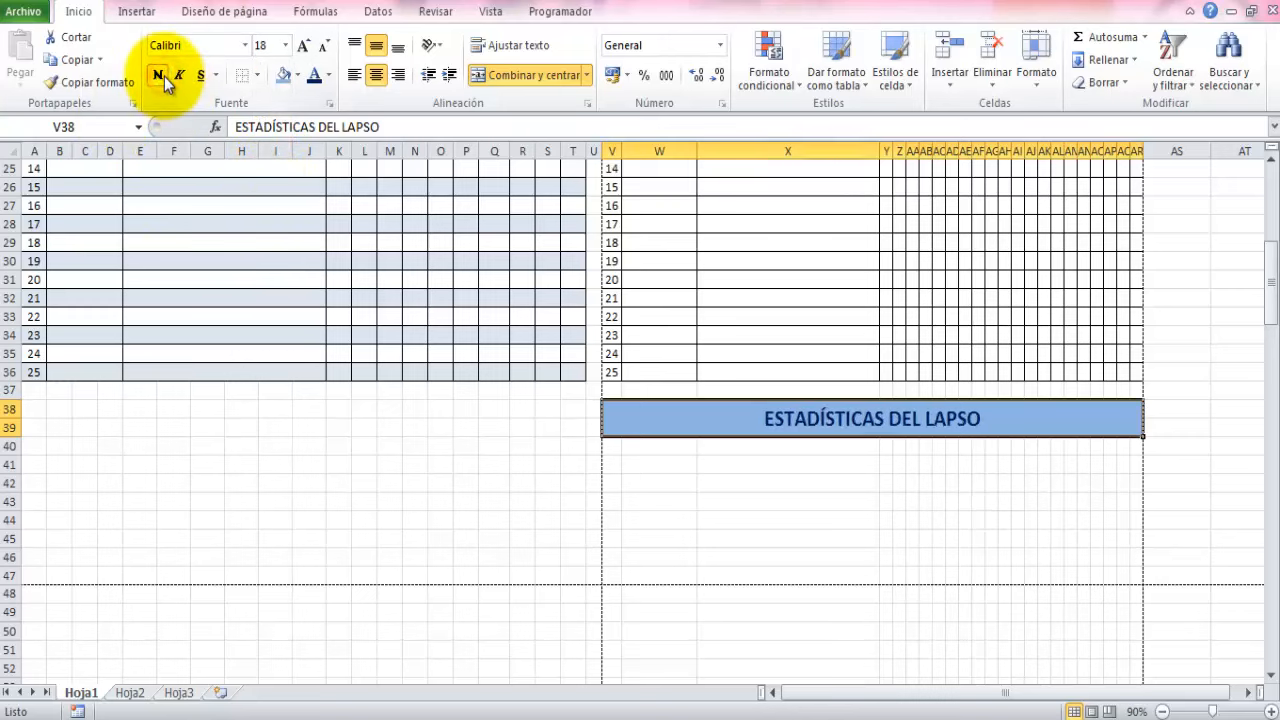
pyautogui.click(178, 75)
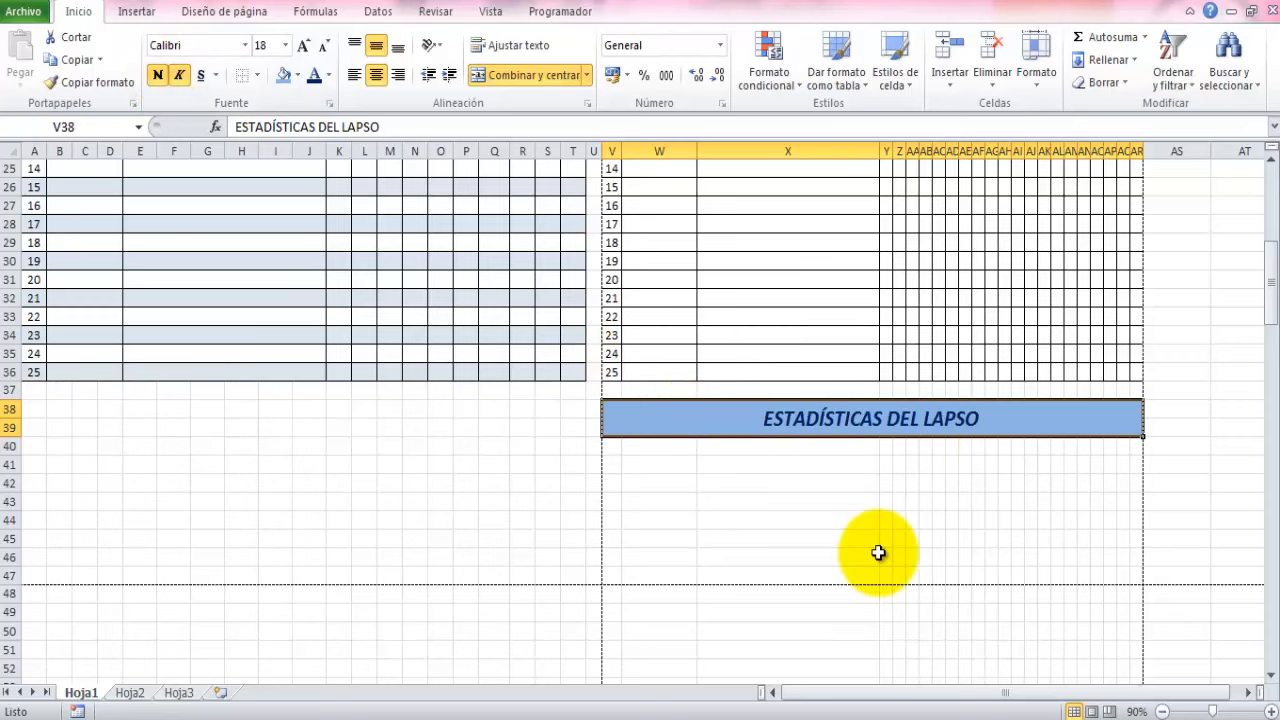
# Enter the formula ="Promedio de notas: "&PROMEDIO.SI(T12:T36;">0") in cell V40, directly below the statistics title
pyautogui.click(612, 446)
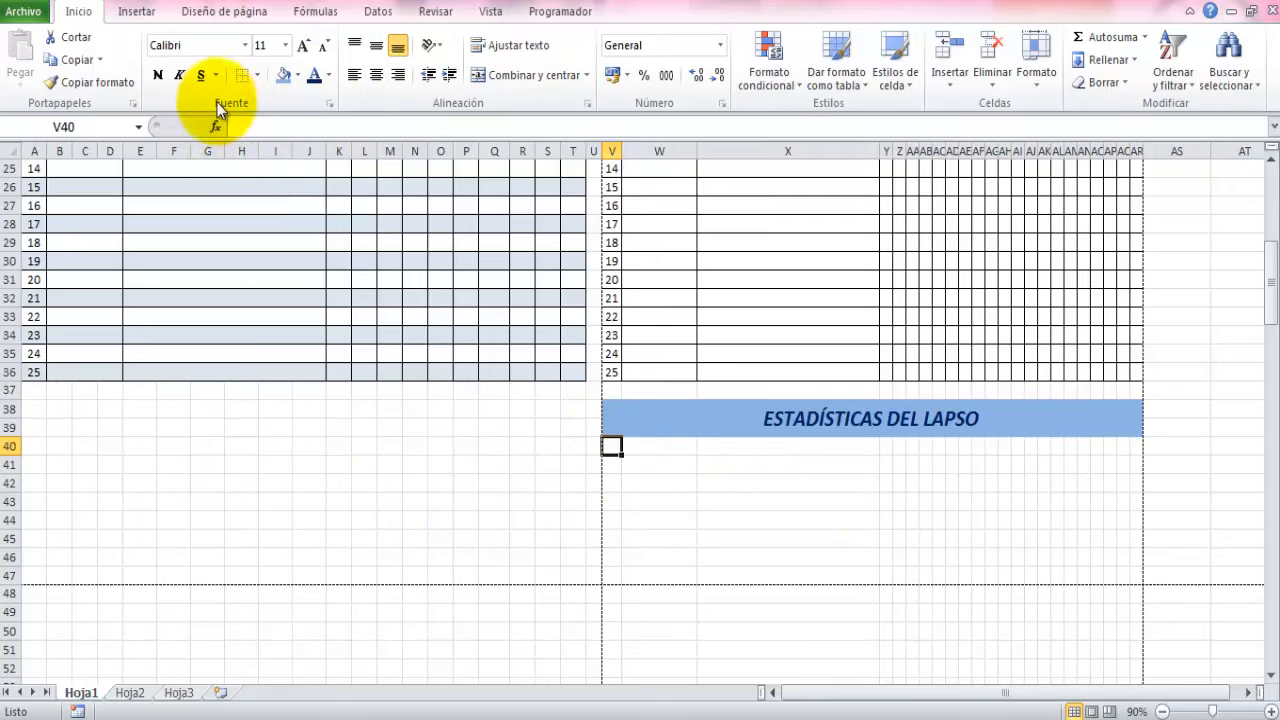
pyautogui.click(264, 127)
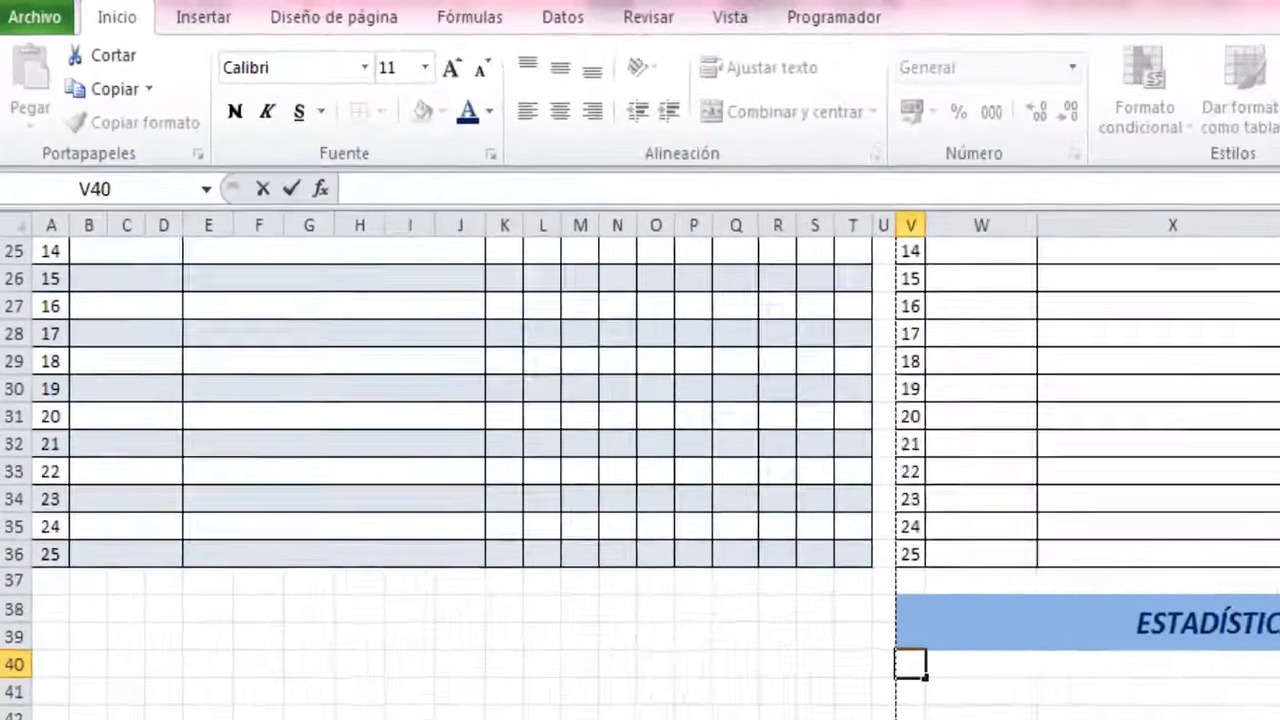
pyautogui.write('=')
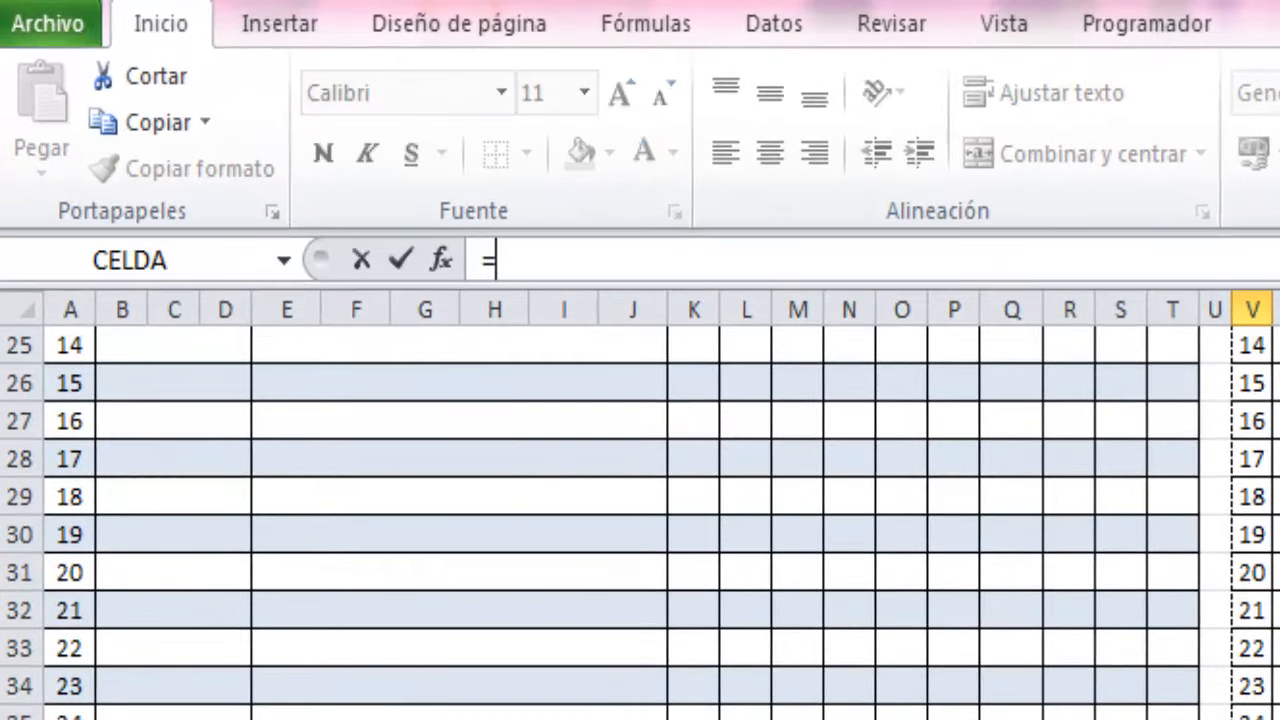
pyautogui.write('"')
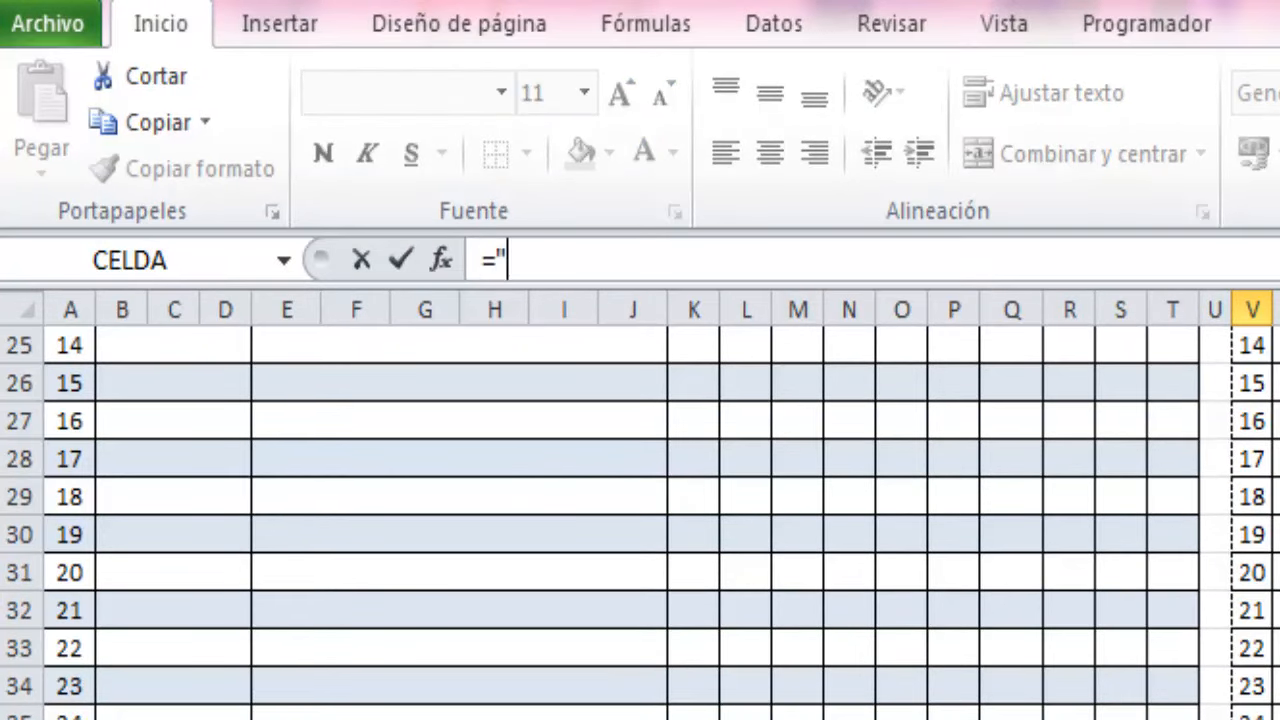
pyautogui.write('Promedio de notas:  "&')
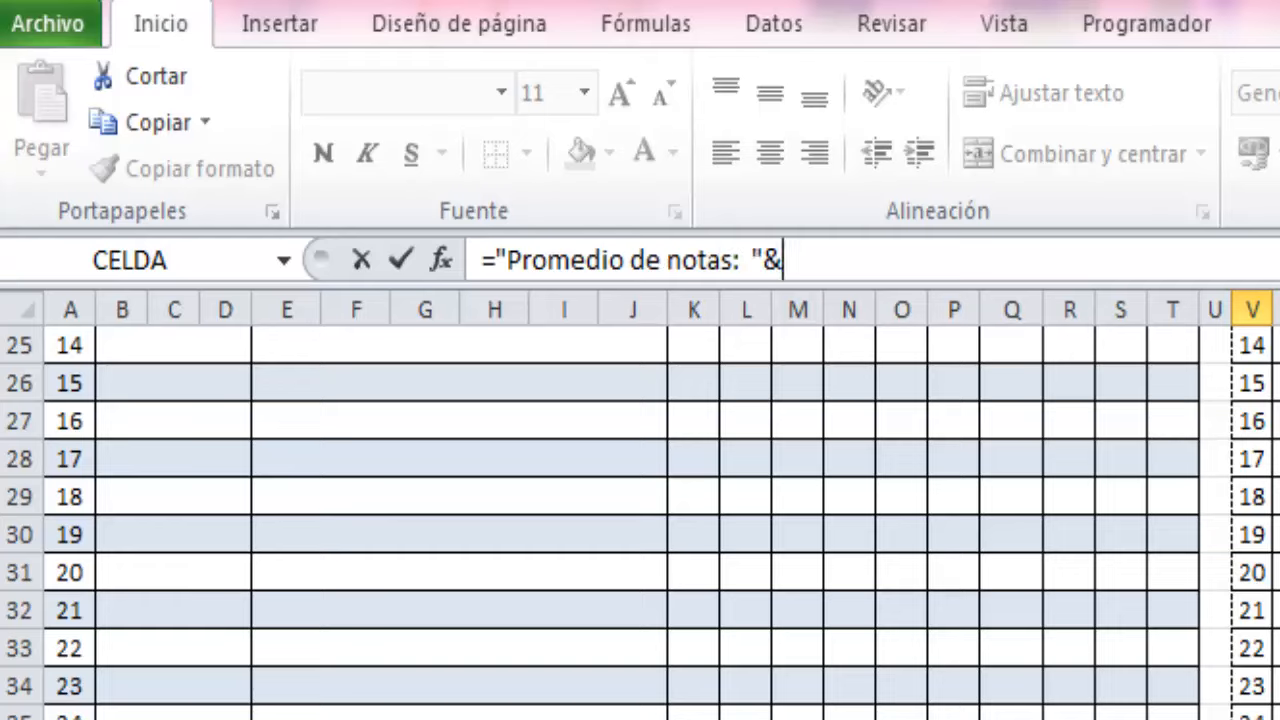
pyautogui.write('pro')
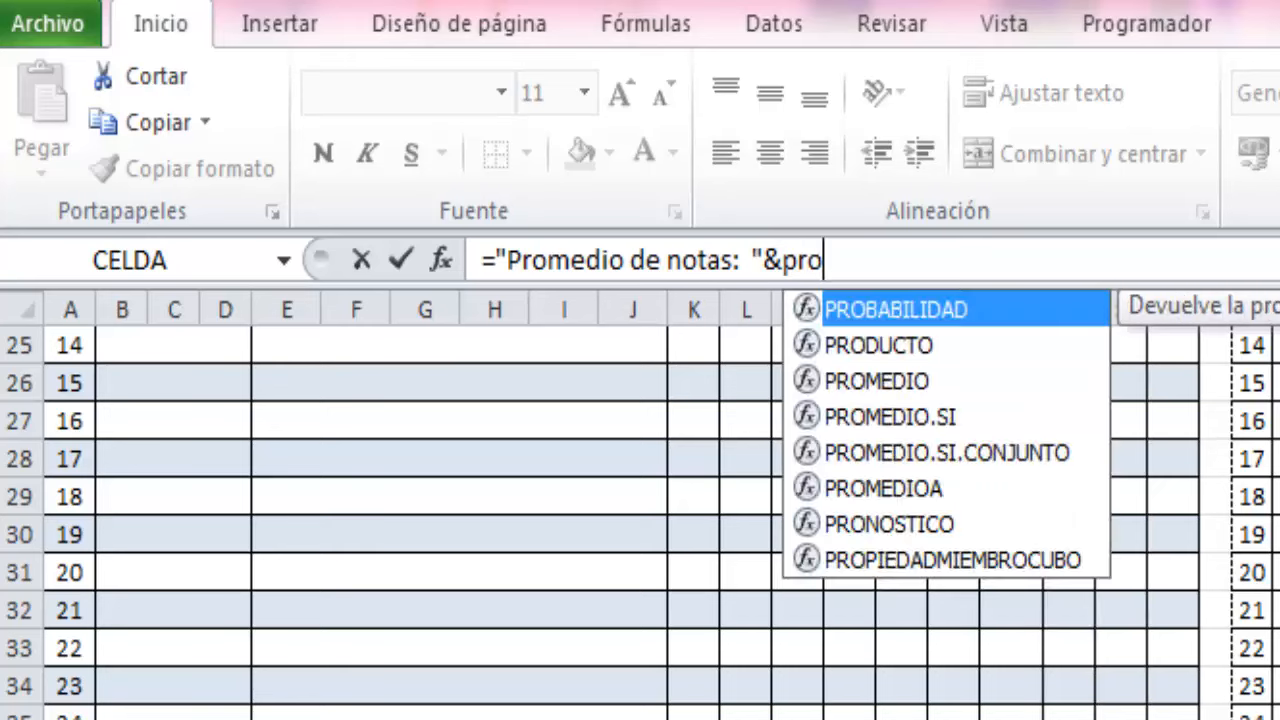
pyautogui.write('medio')
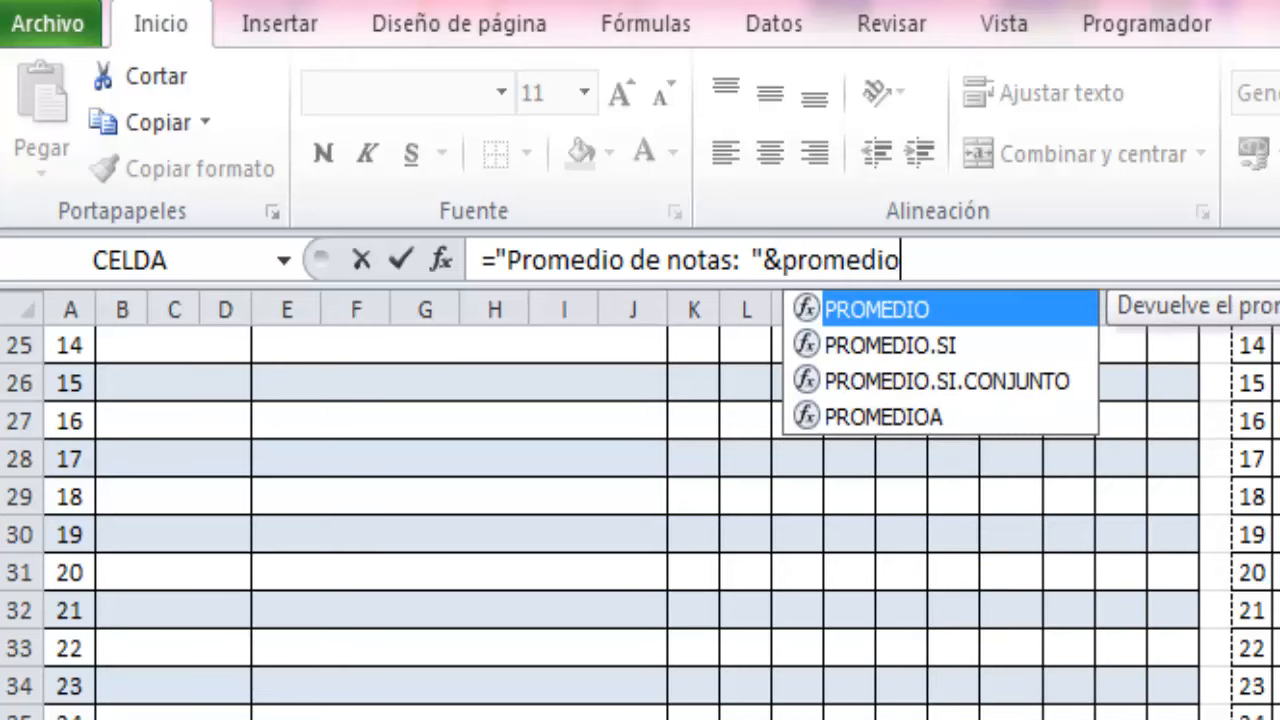
pyautogui.write('.')
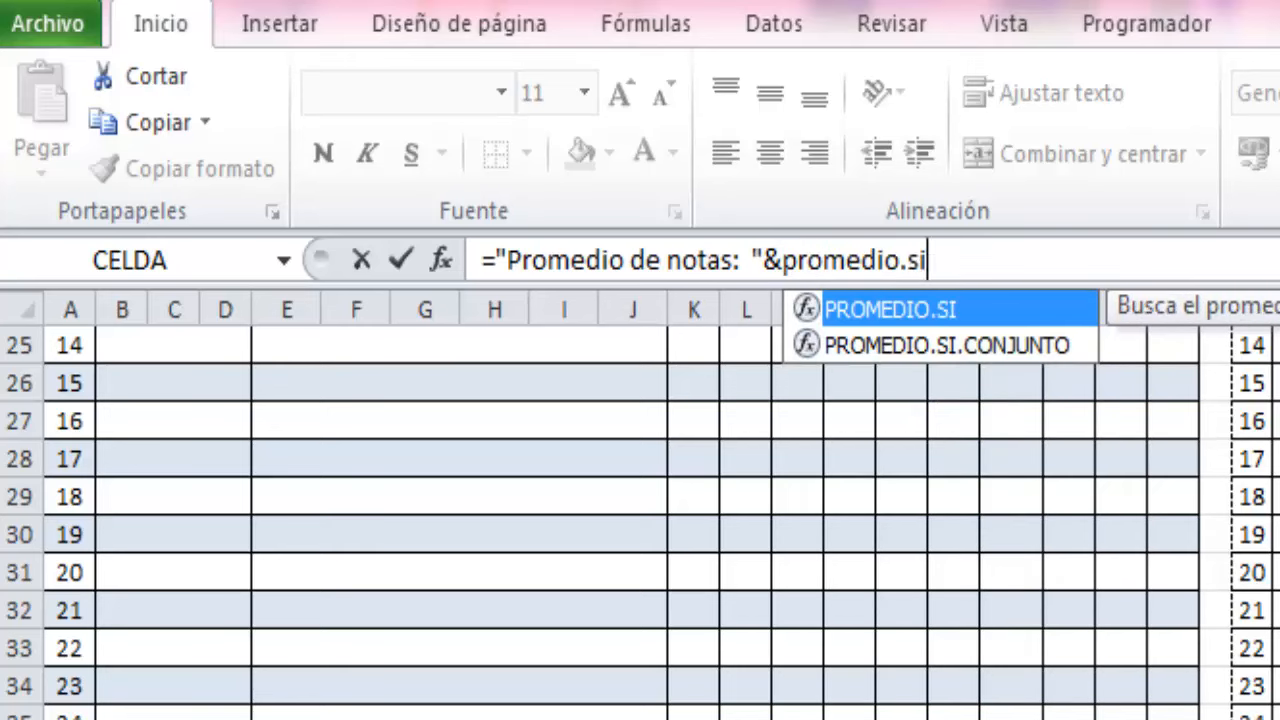
pyautogui.write('si(')
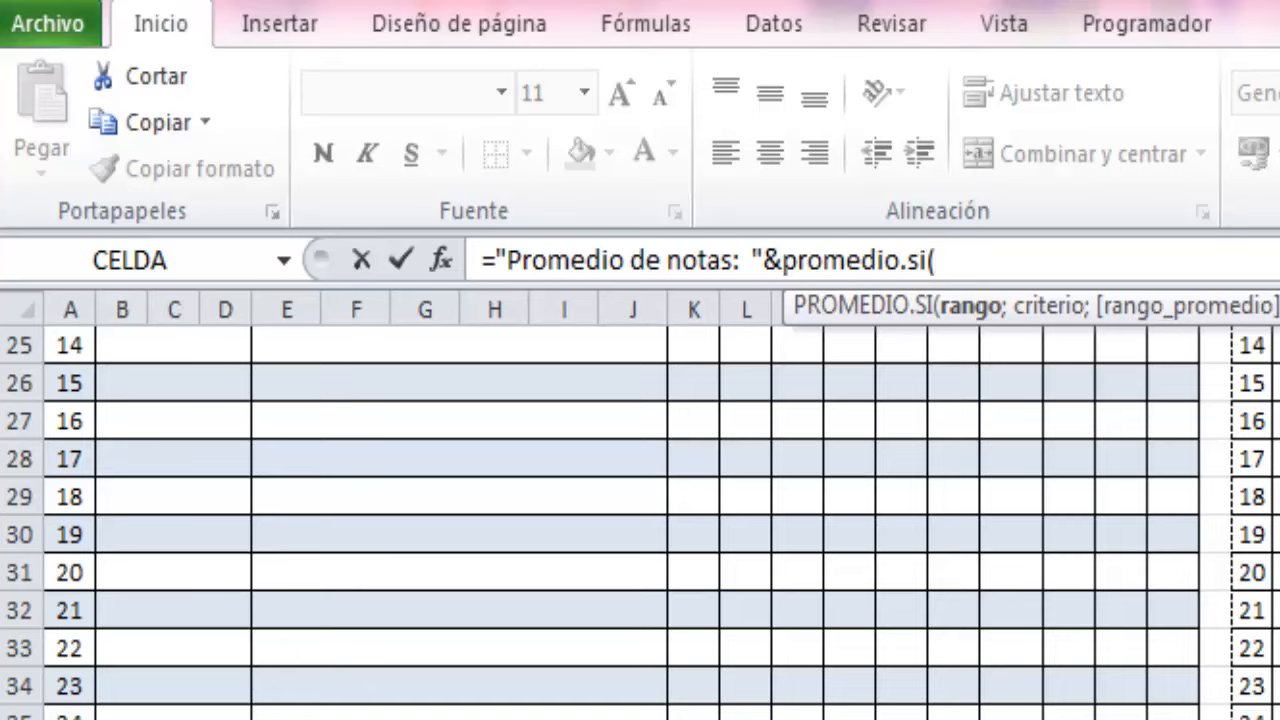
pyautogui.write('t12:t36')
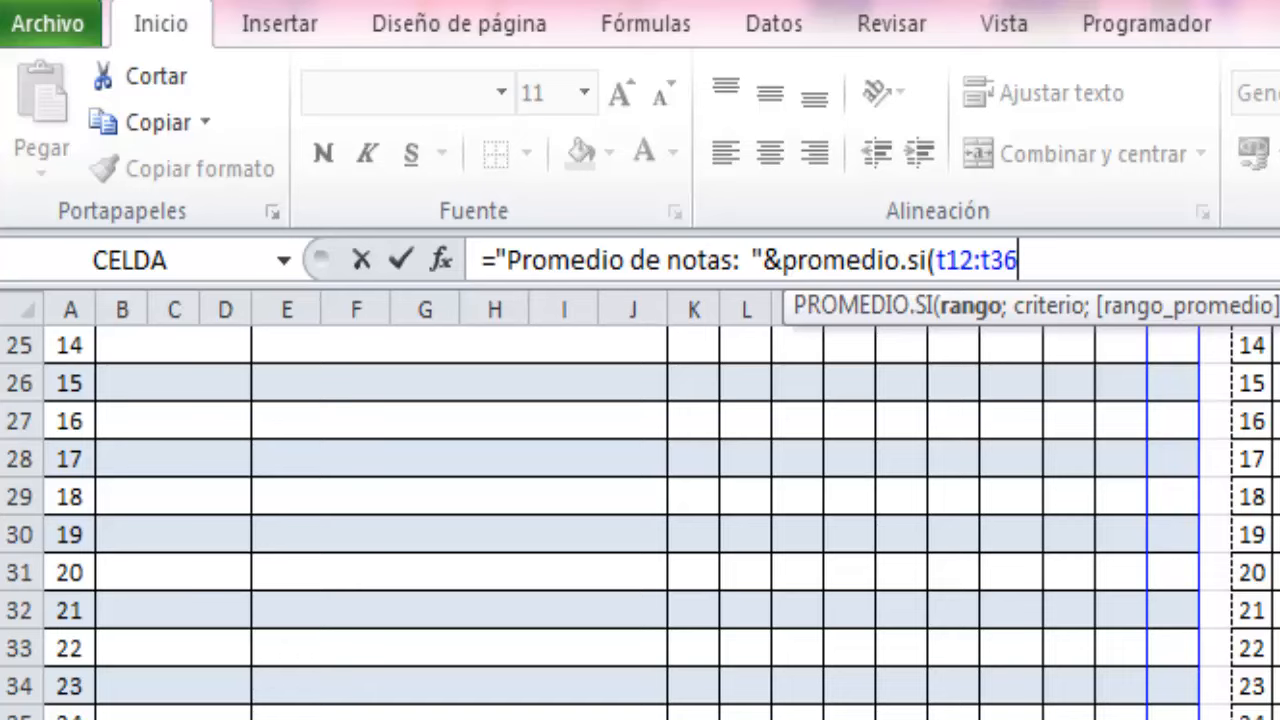
pyautogui.write(';">0"')
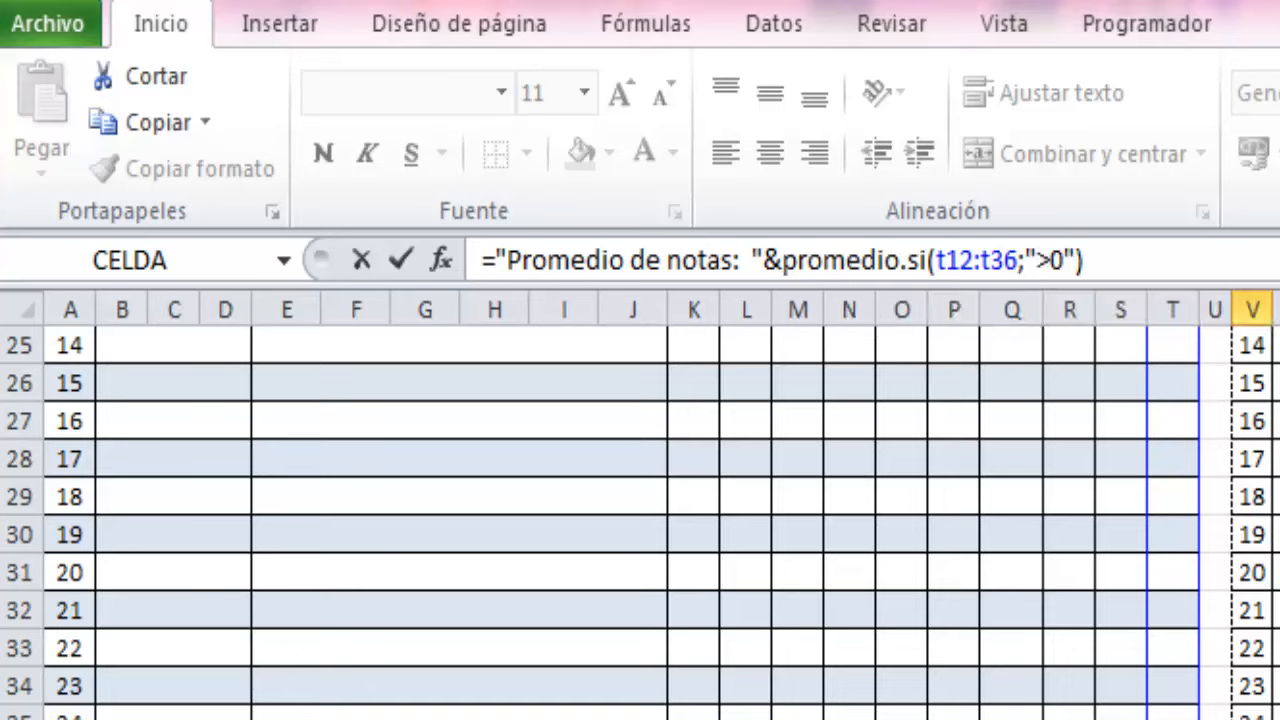
pyautogui.press('Return')
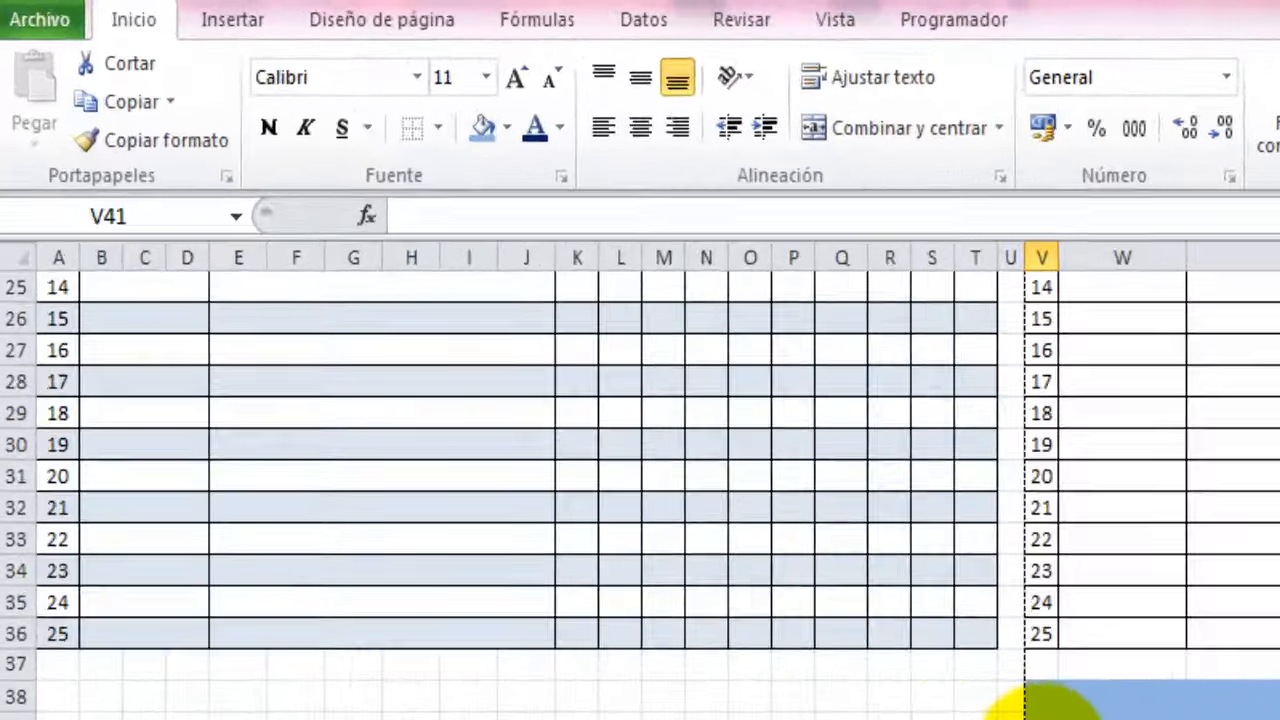
# Wrap the PROMEDIO.SI part of the V40 formula in SI.ERROR with 0 as the error value
pyautogui.click(610, 441)
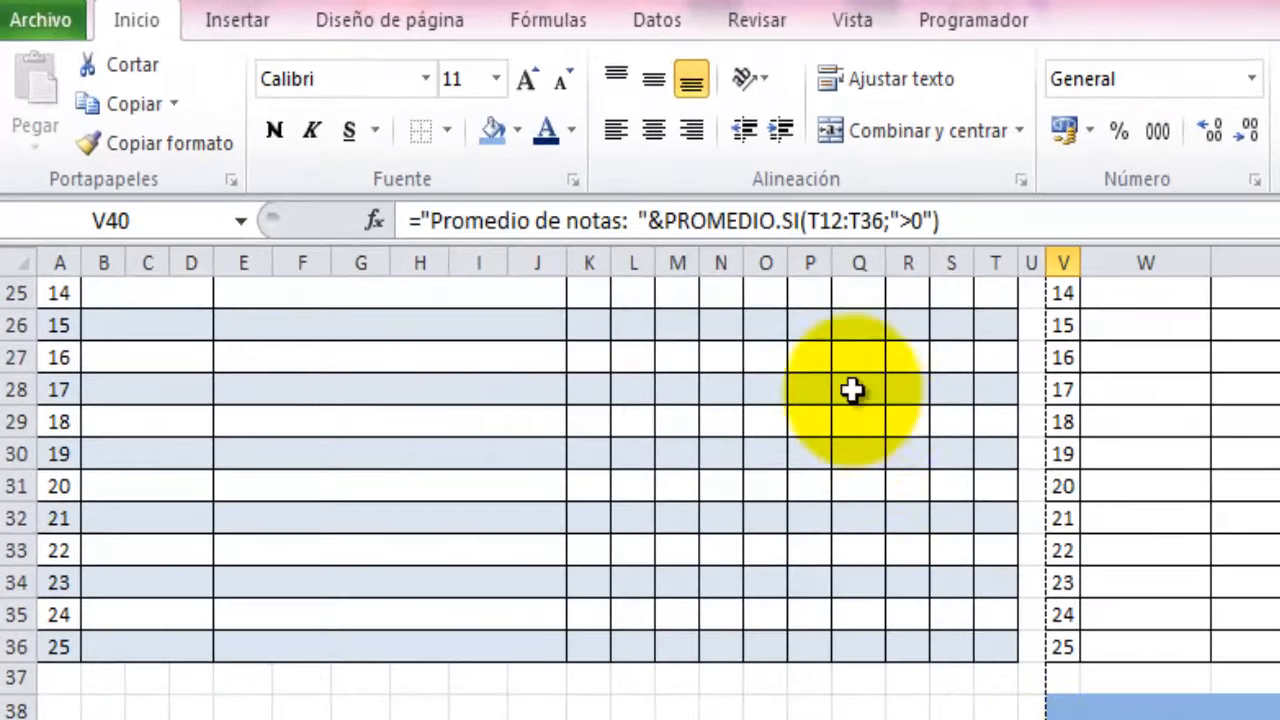
pyautogui.click(661, 220)
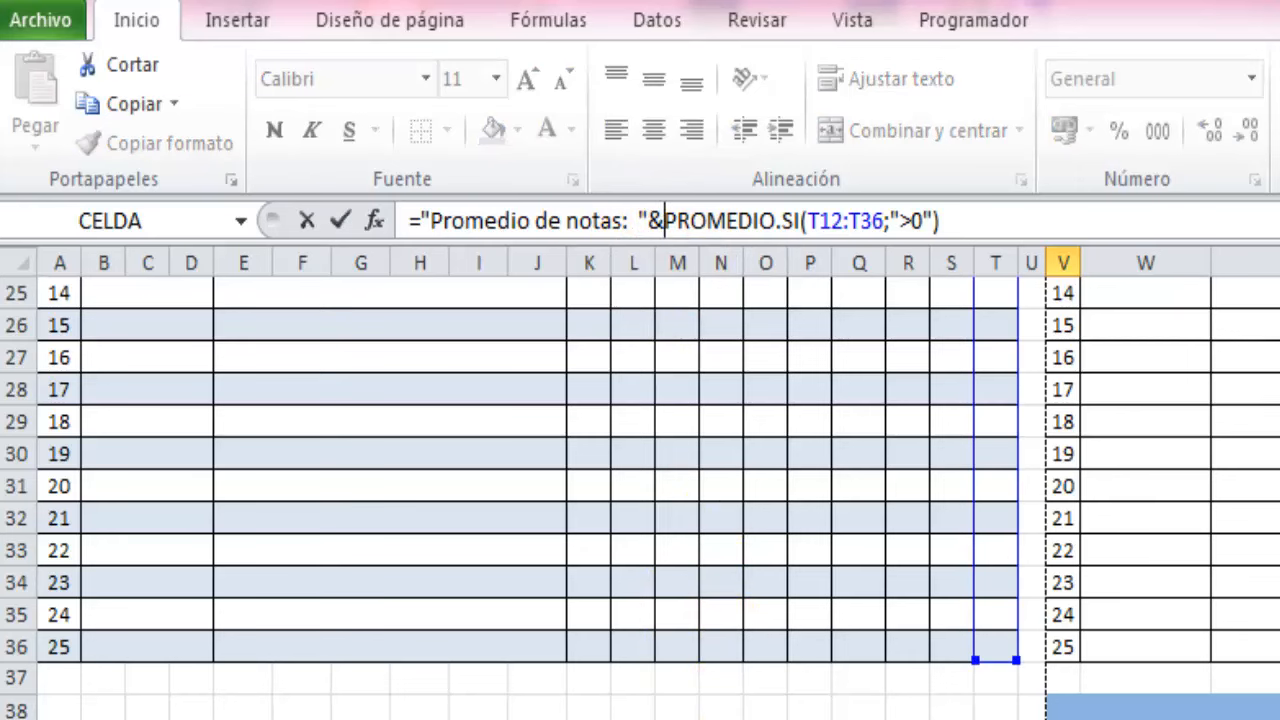
pyautogui.write('si.')
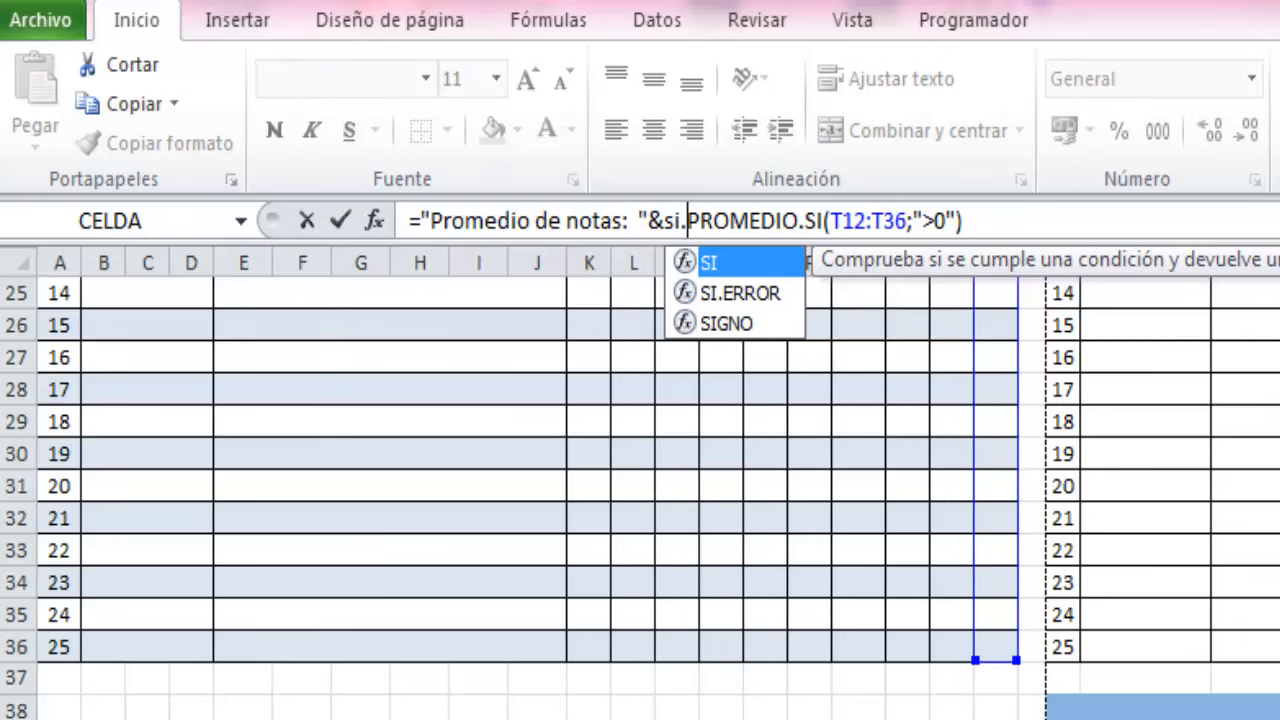
pyautogui.write('error')
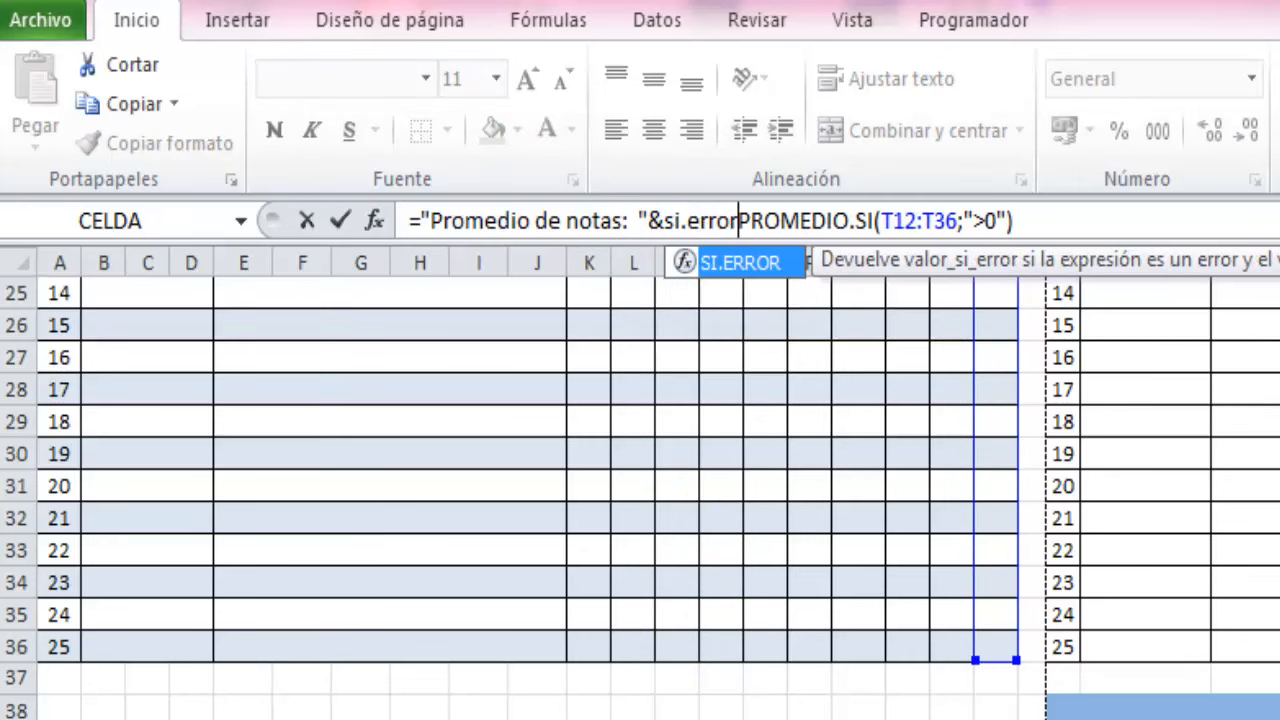
pyautogui.write('(')
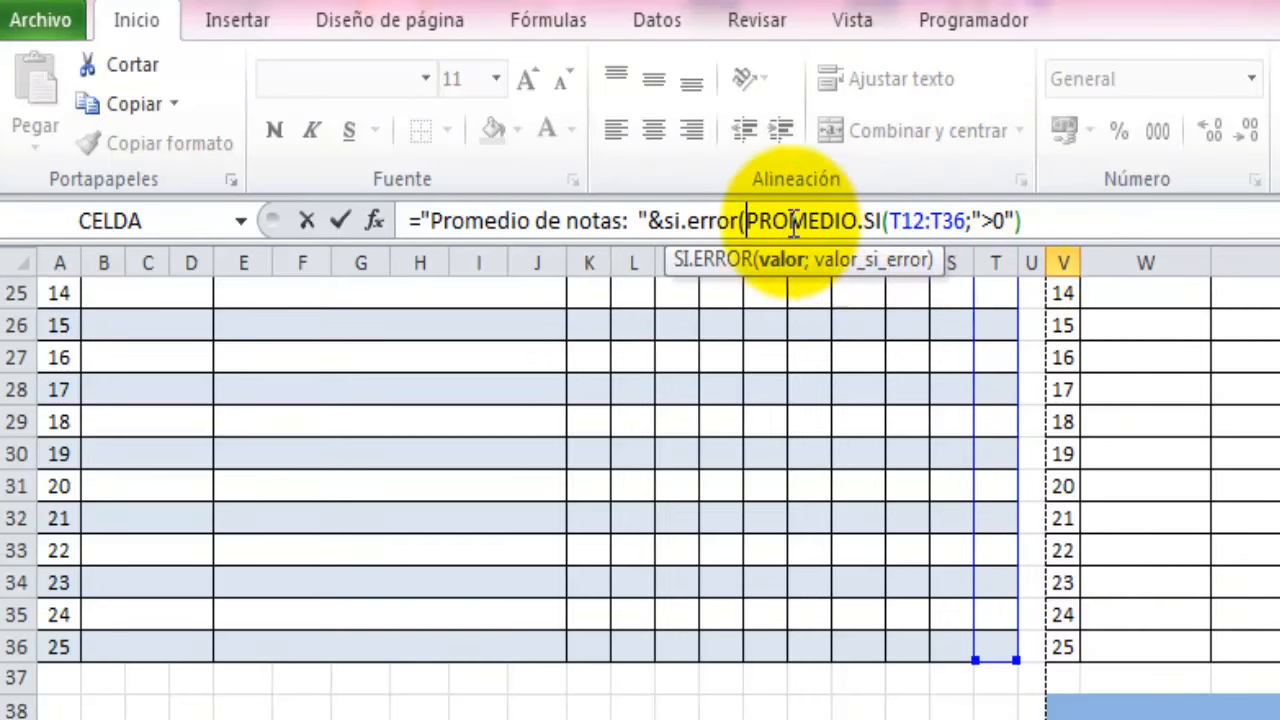
pyautogui.click(1046, 214)
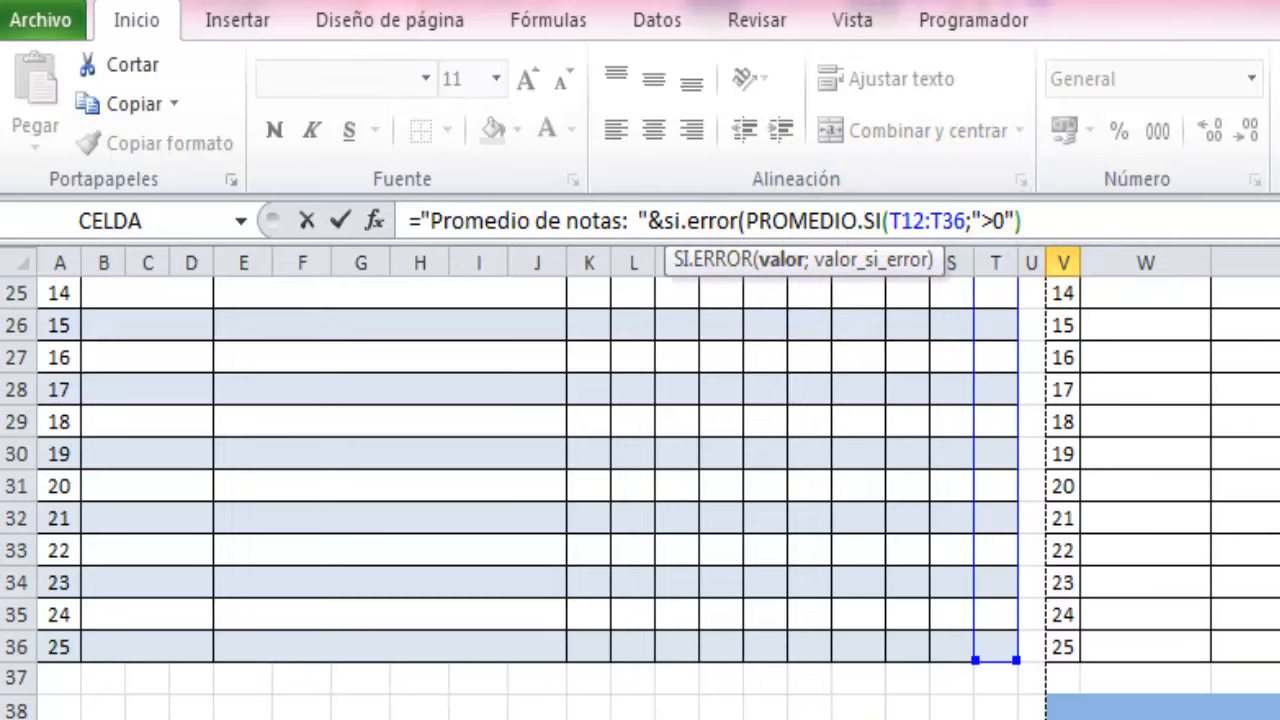
pyautogui.write(';')
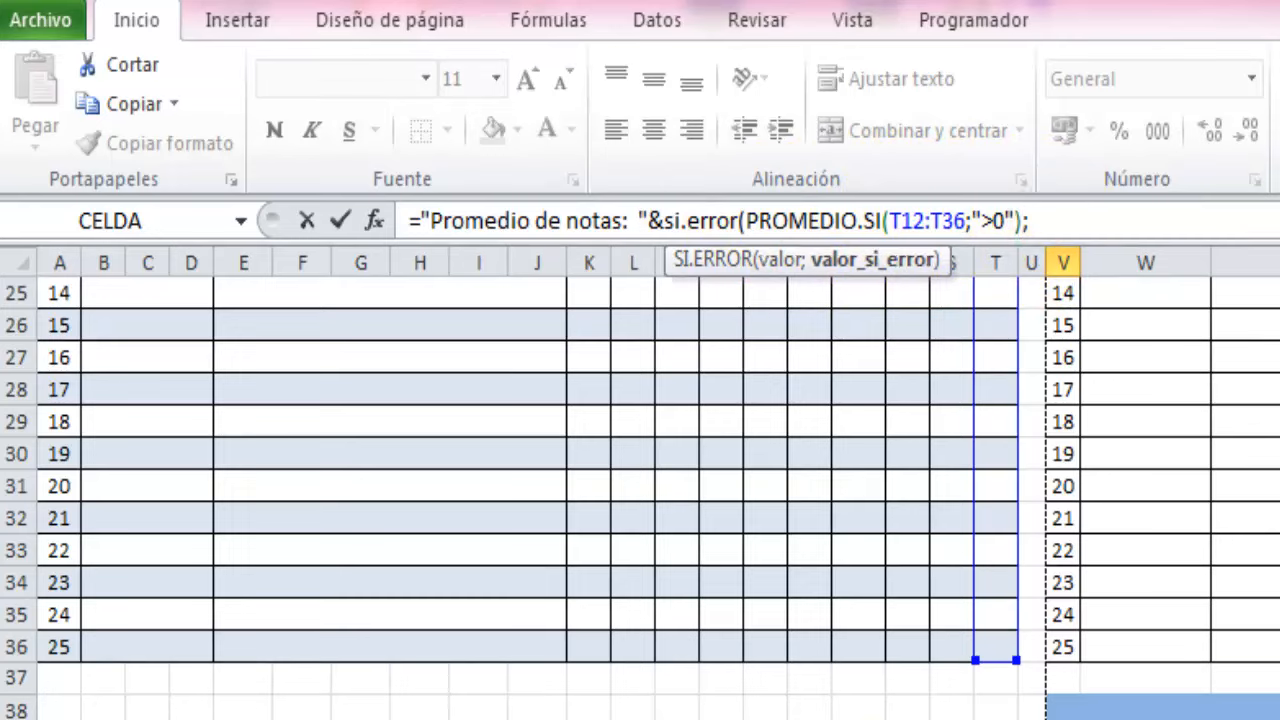
pyautogui.write('0)')
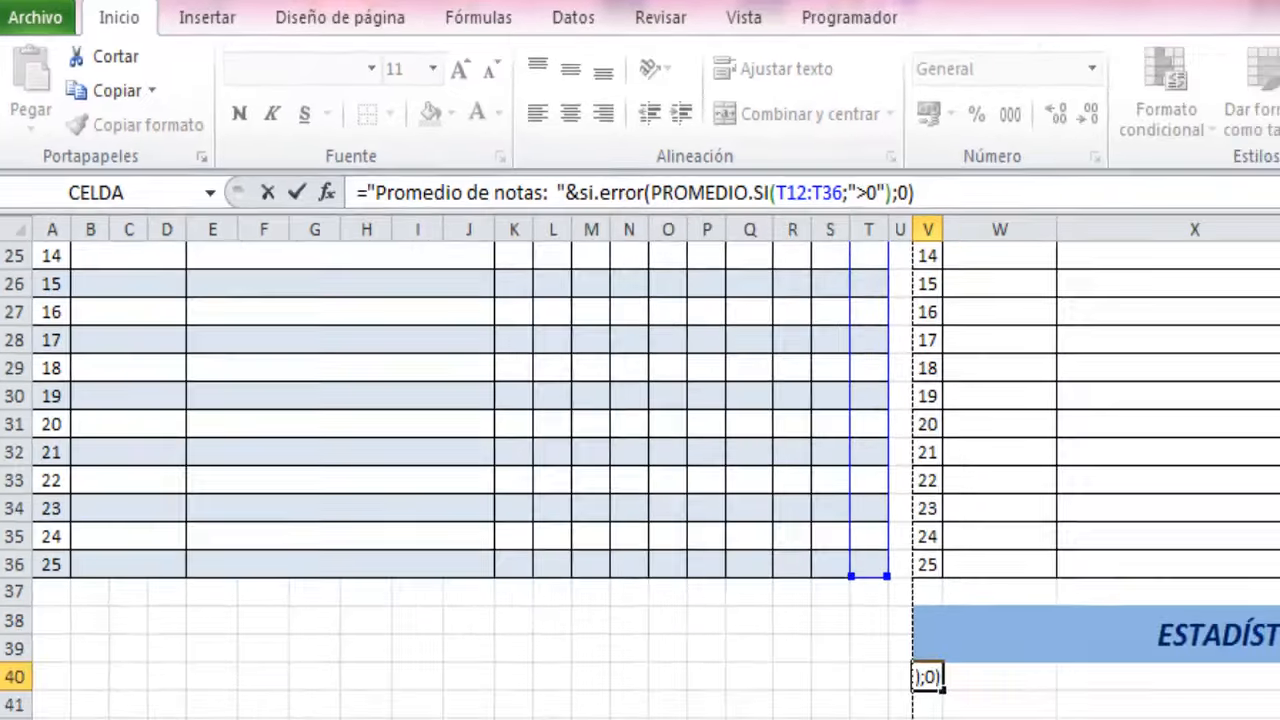
pyautogui.press('Return')
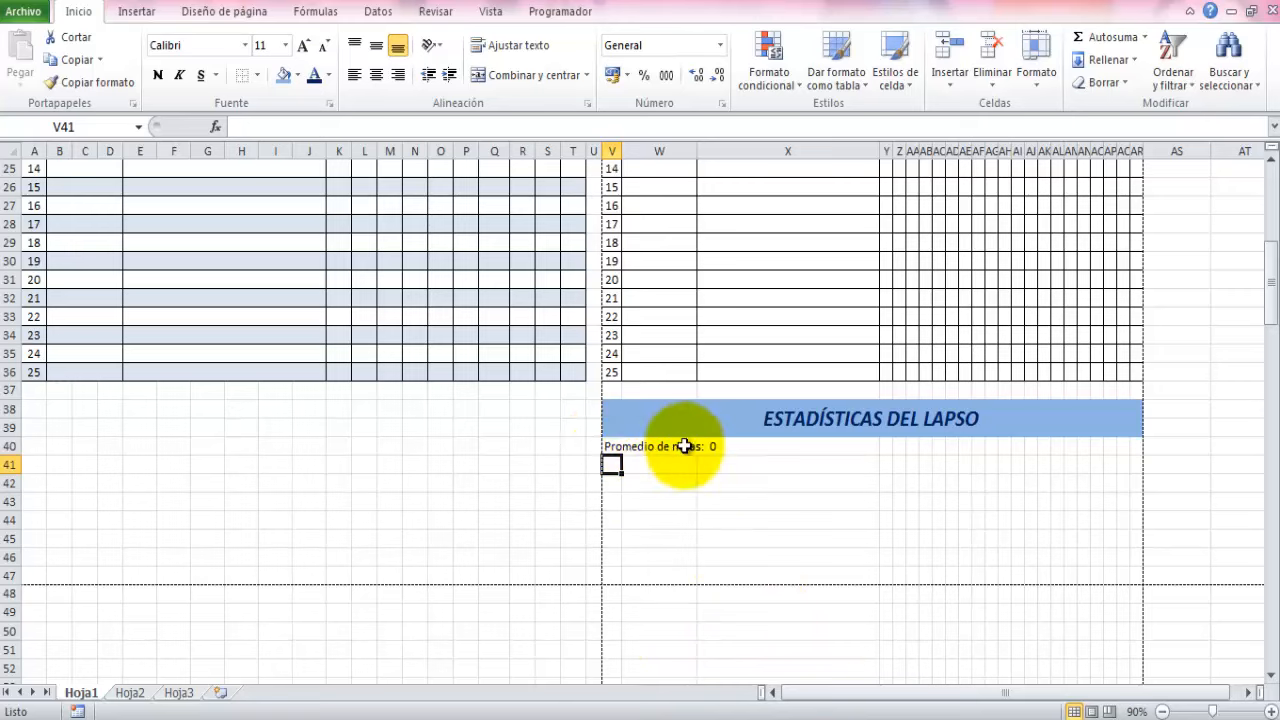
# Enter the formula ="Nota máxima alcanzada: "&MAX(T12:T36) in cell V42, two rows below the average
pyautogui.click(610, 483)
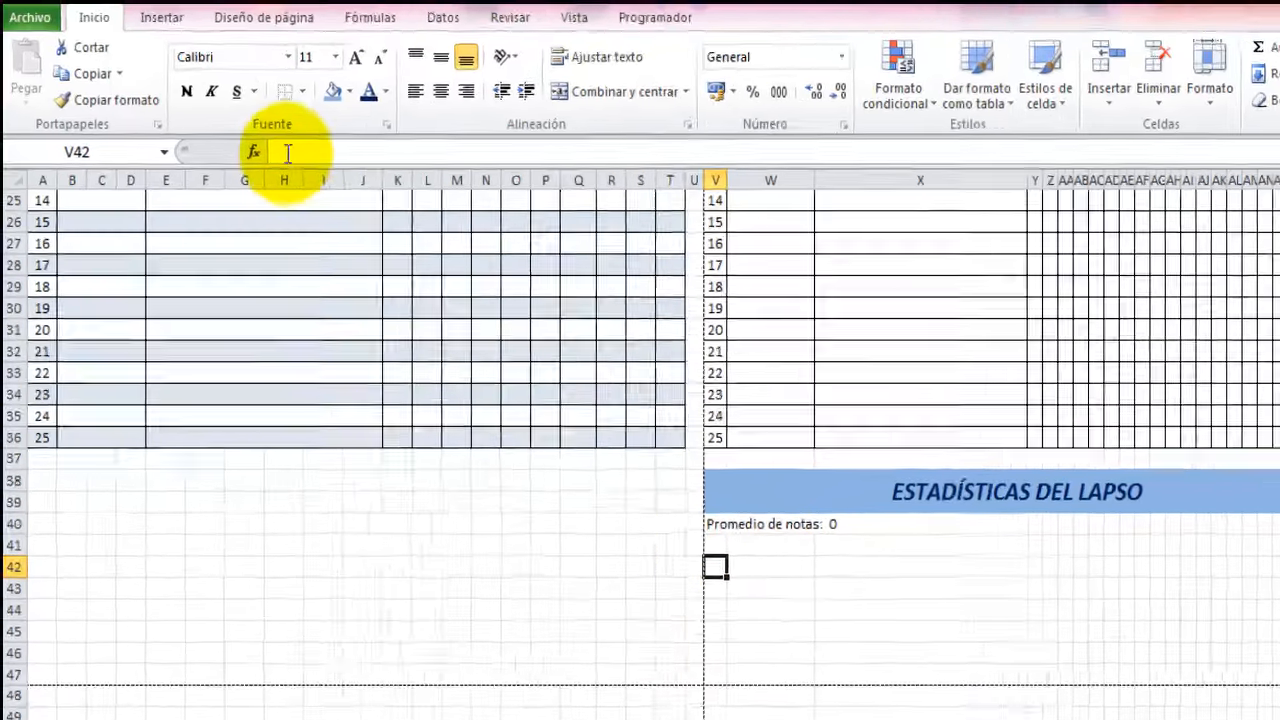
pyautogui.click(287, 152)
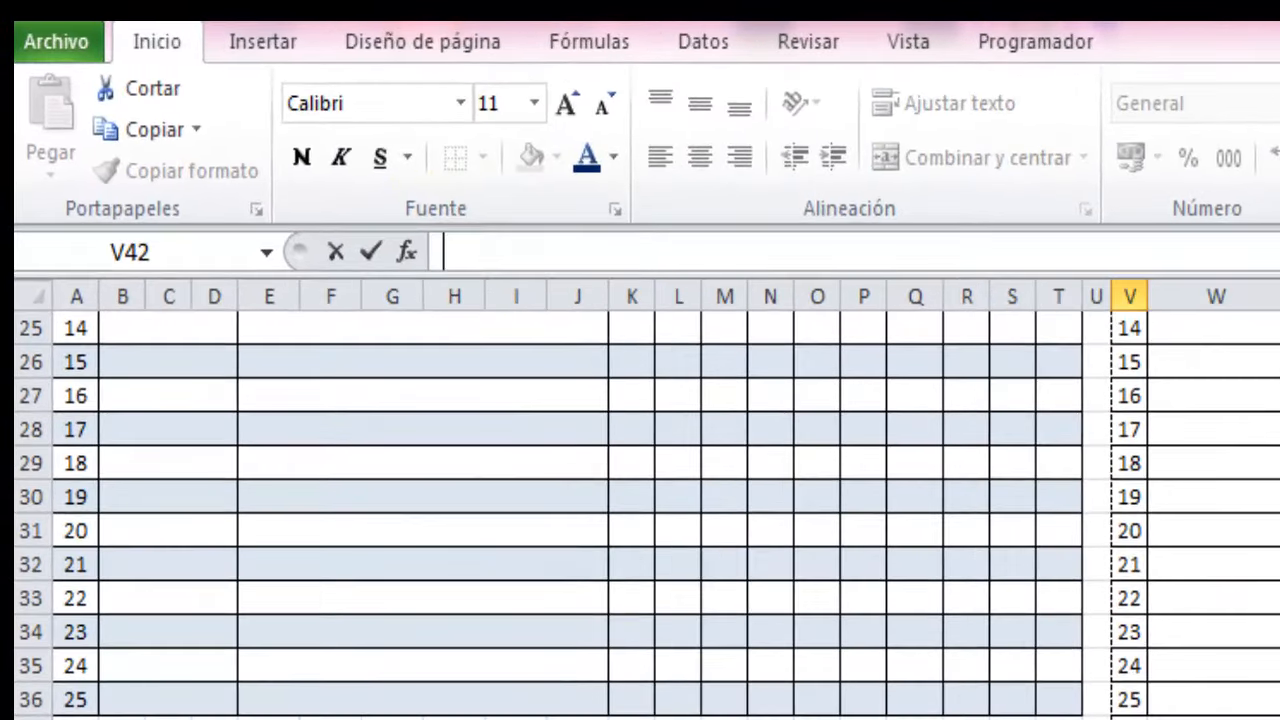
pyautogui.write('=')
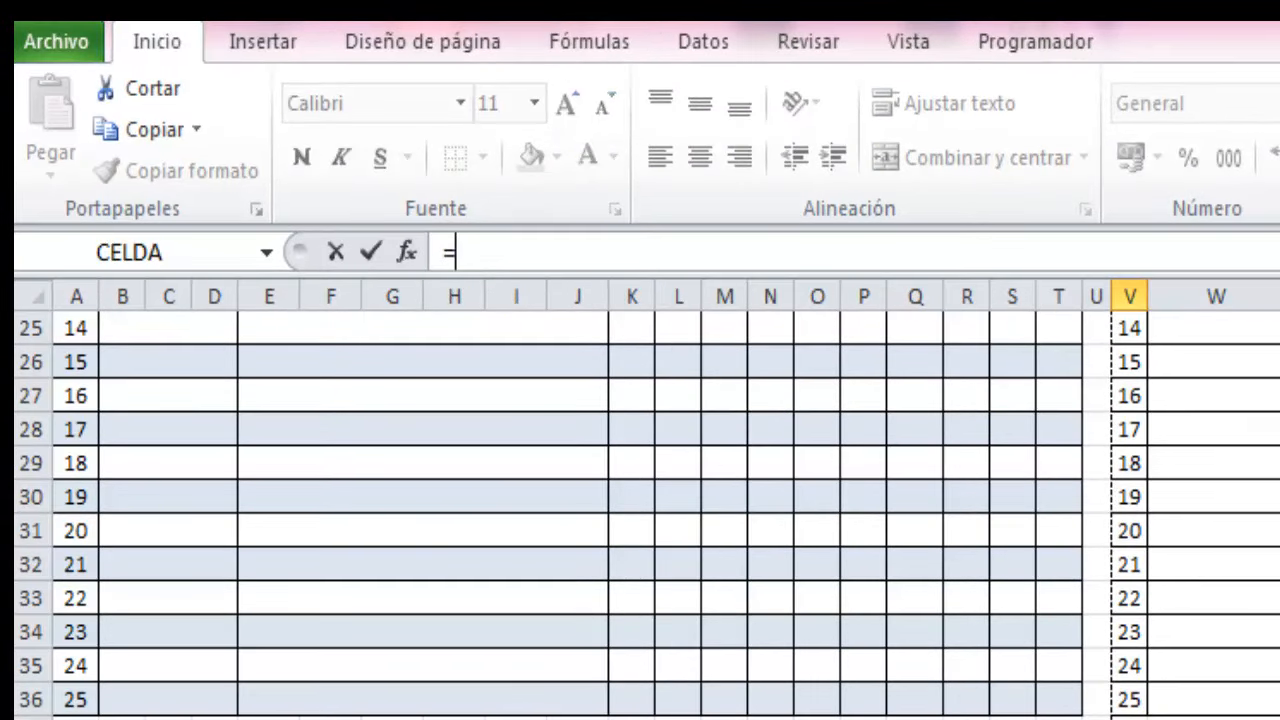
pyautogui.write('"')
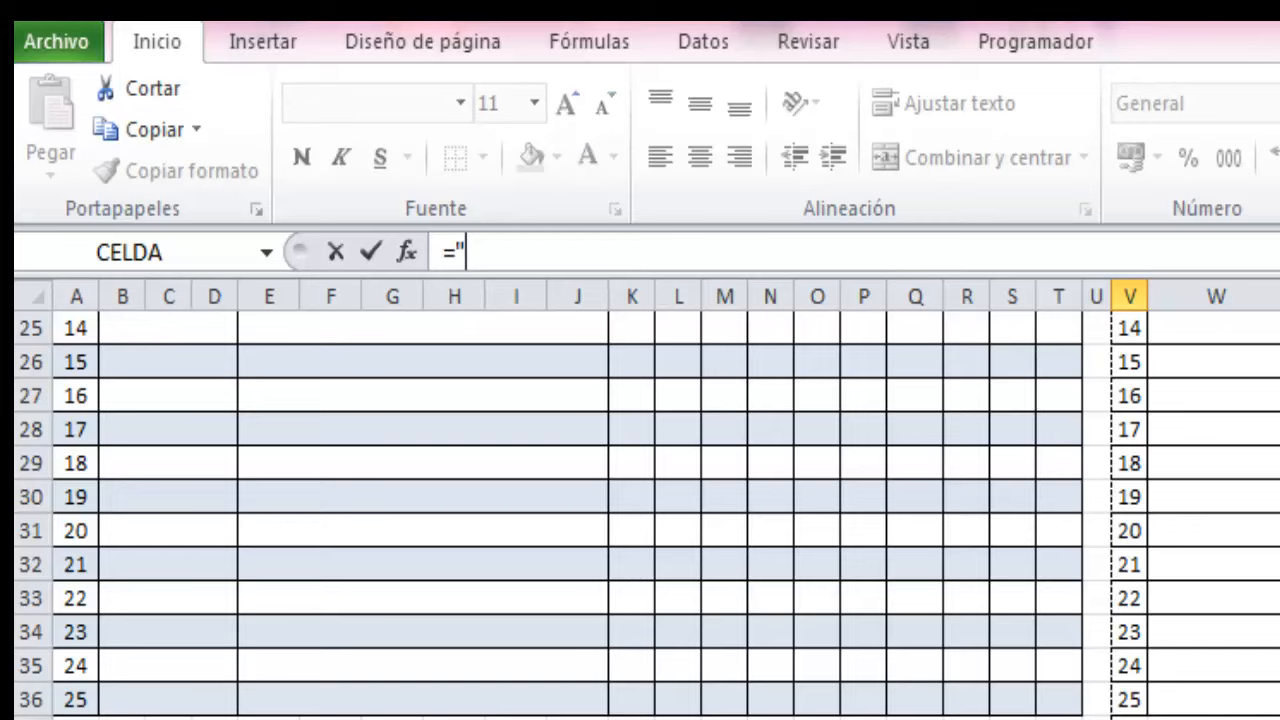
pyautogui.write('Nota m')
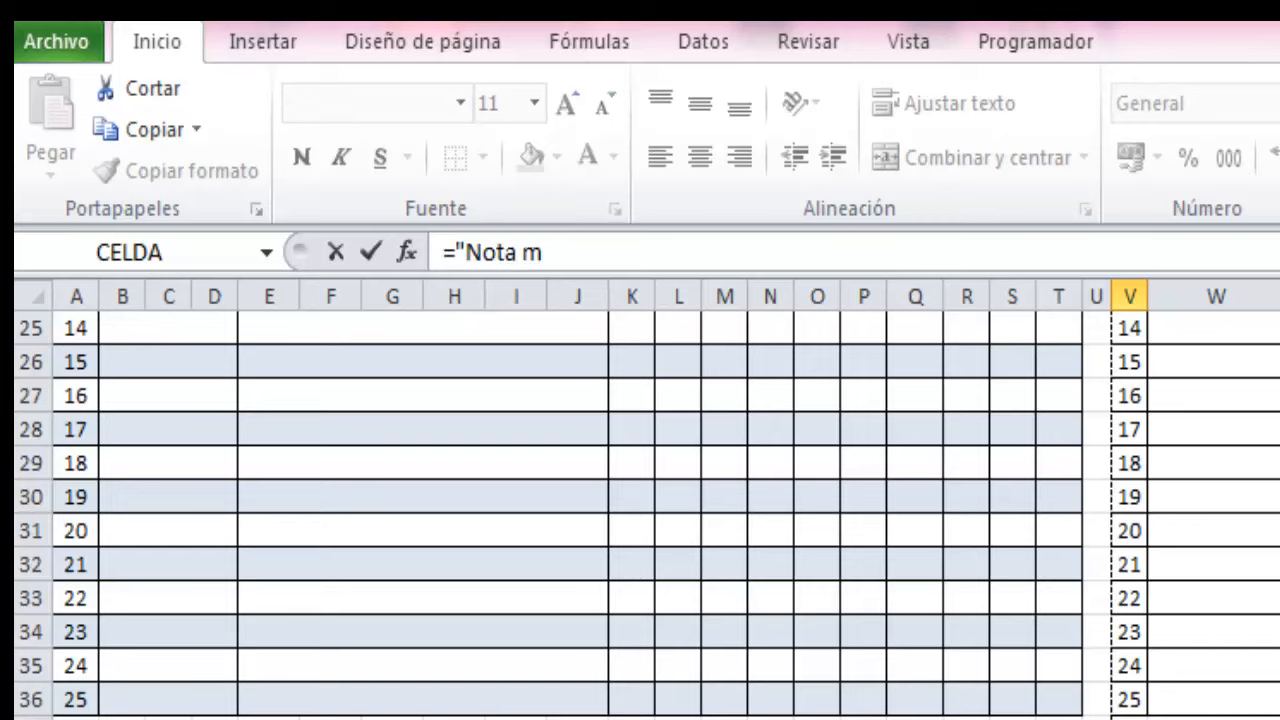
pyautogui.write('áxima a')
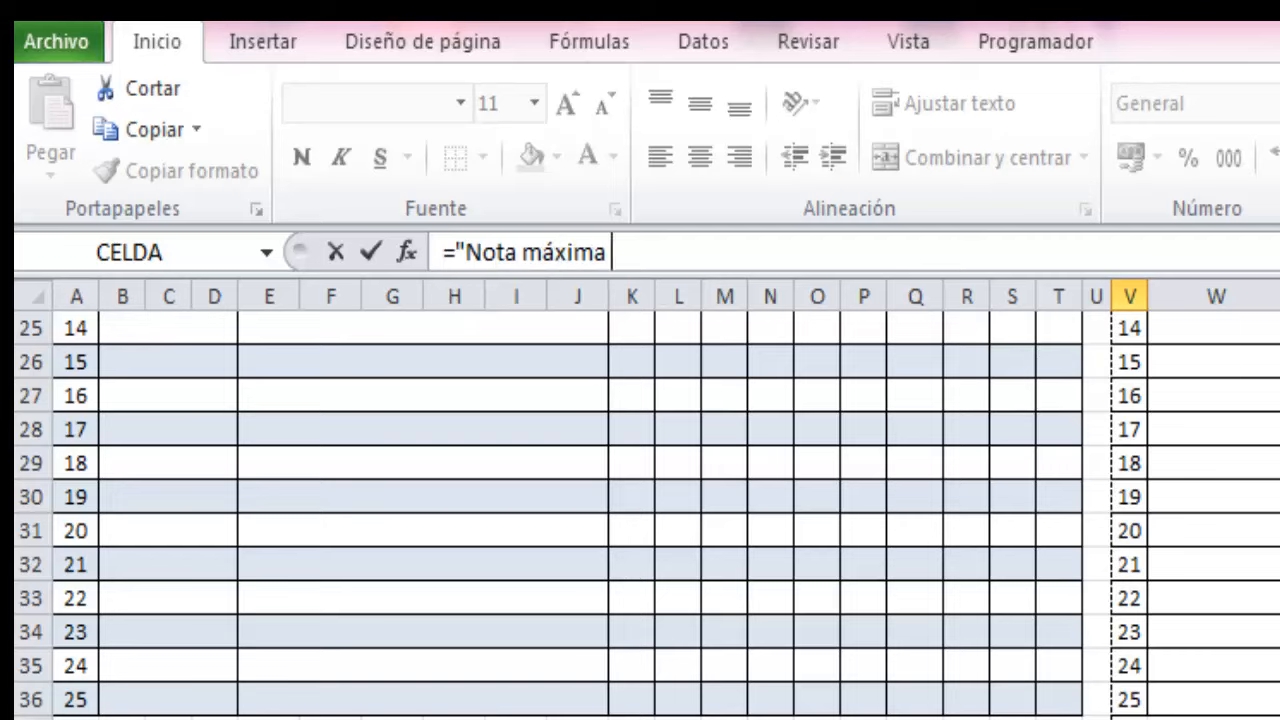
pyautogui.write('alcanzada')
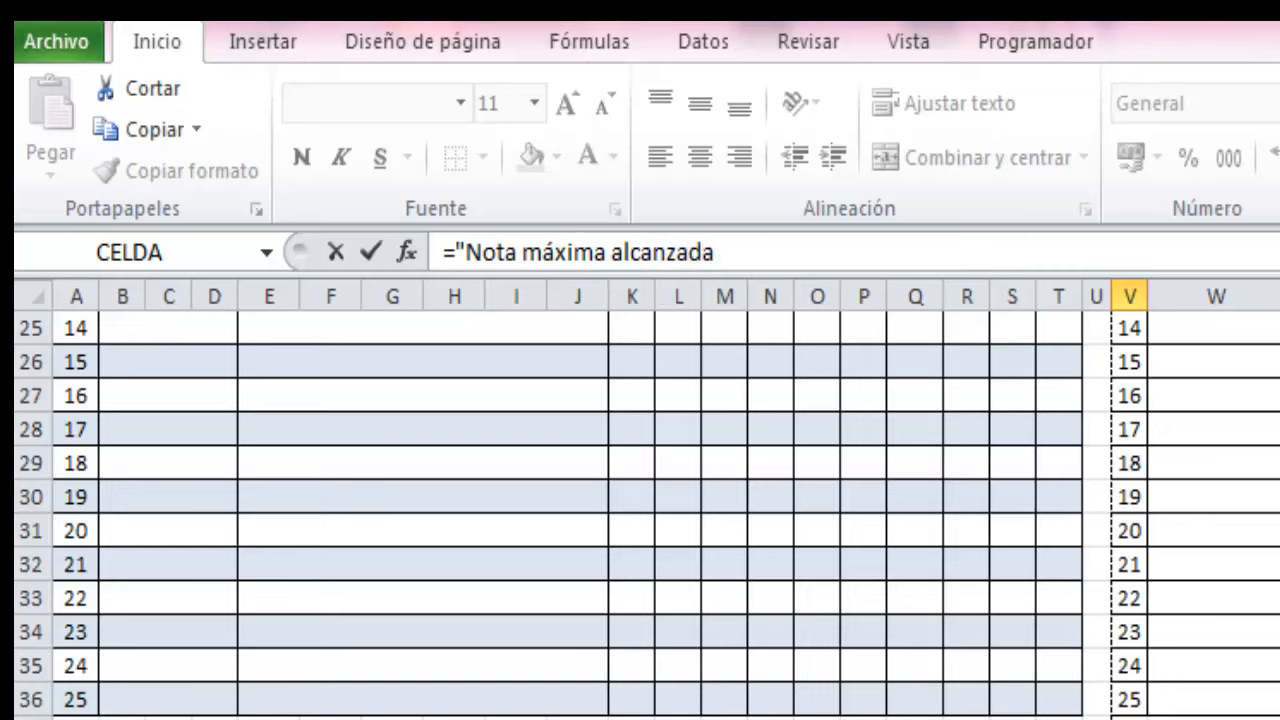
pyautogui.write(':  "&')
pyautogui.write('max')
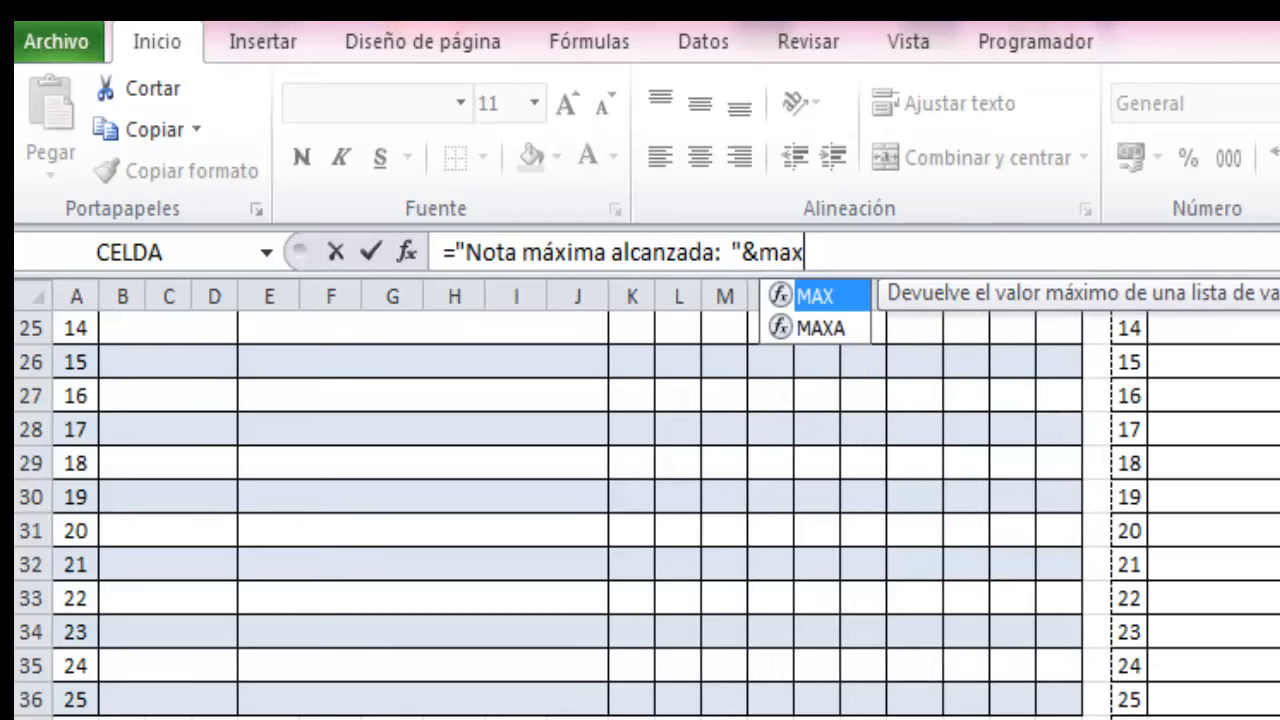
pyautogui.write('(')
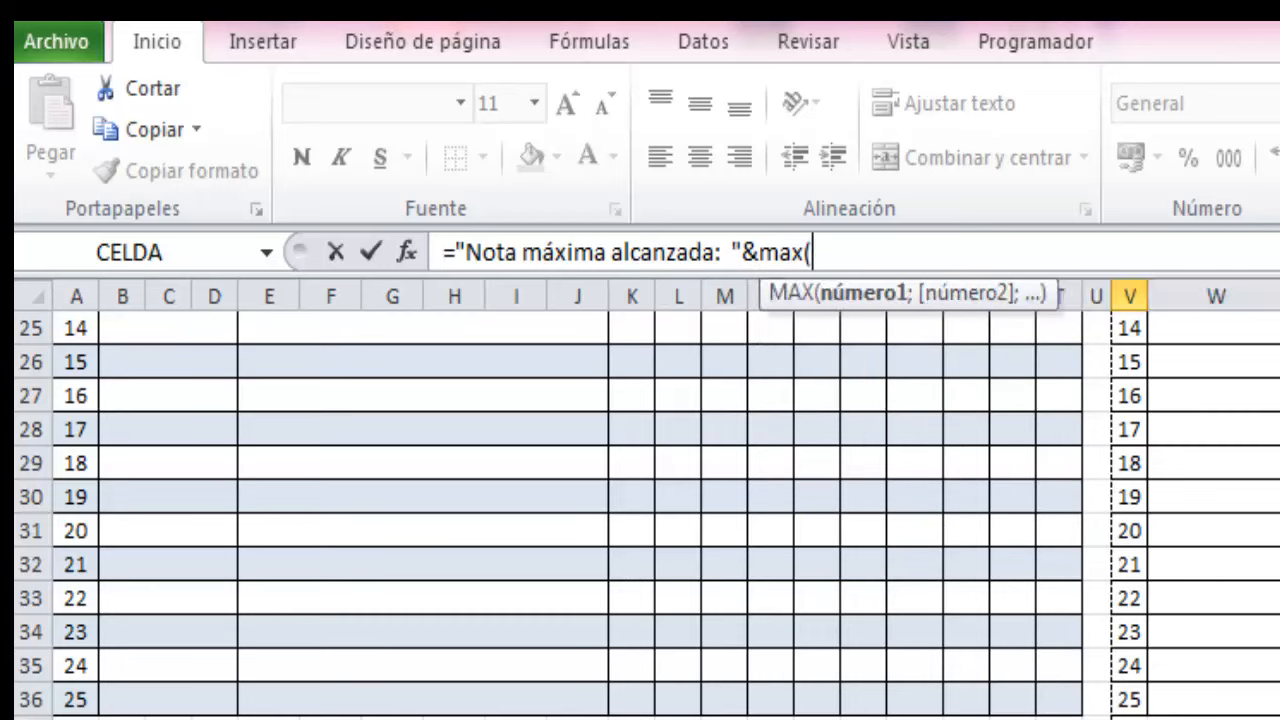
pyautogui.write('t12:t')
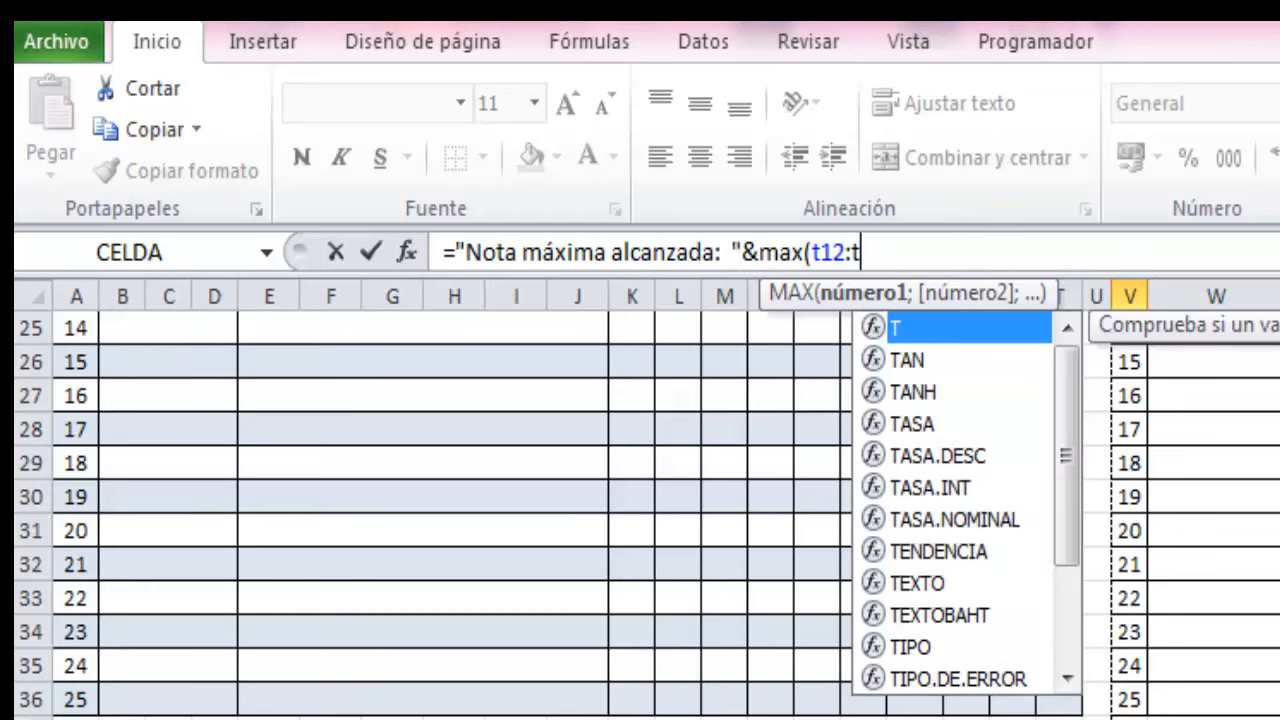
pyautogui.write('36')
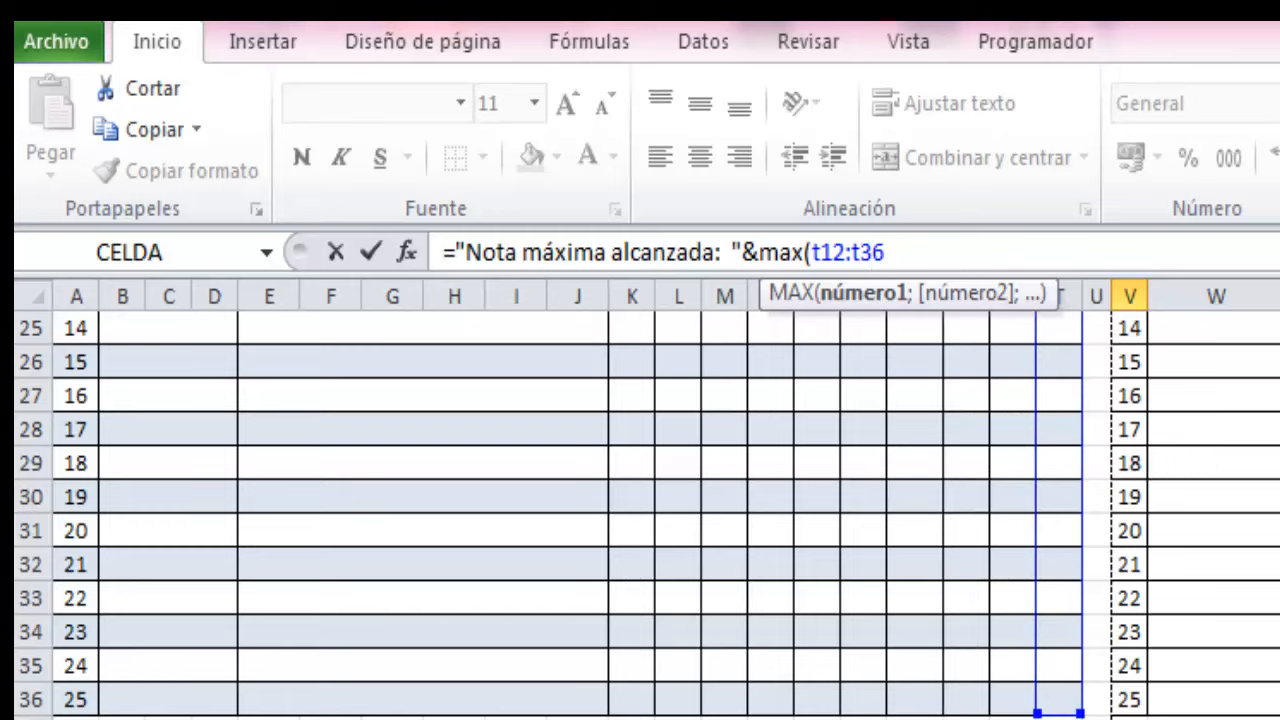
pyautogui.write(')')
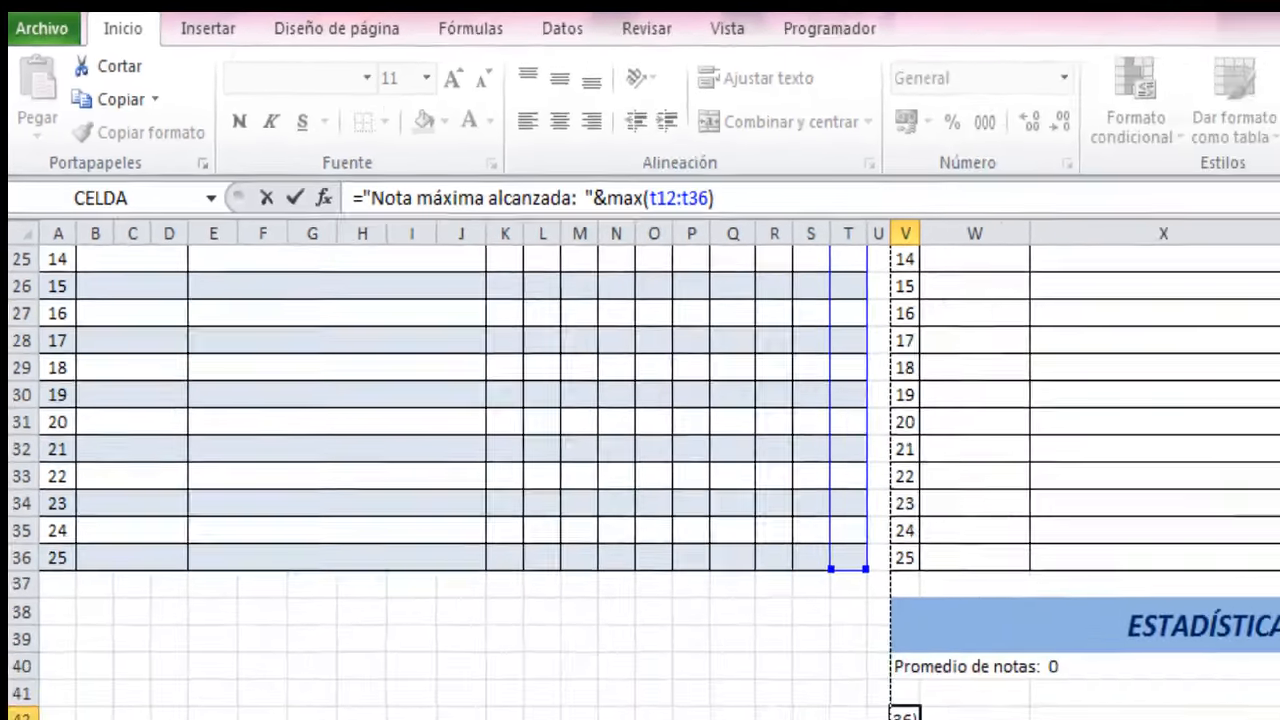
pyautogui.press('Return')
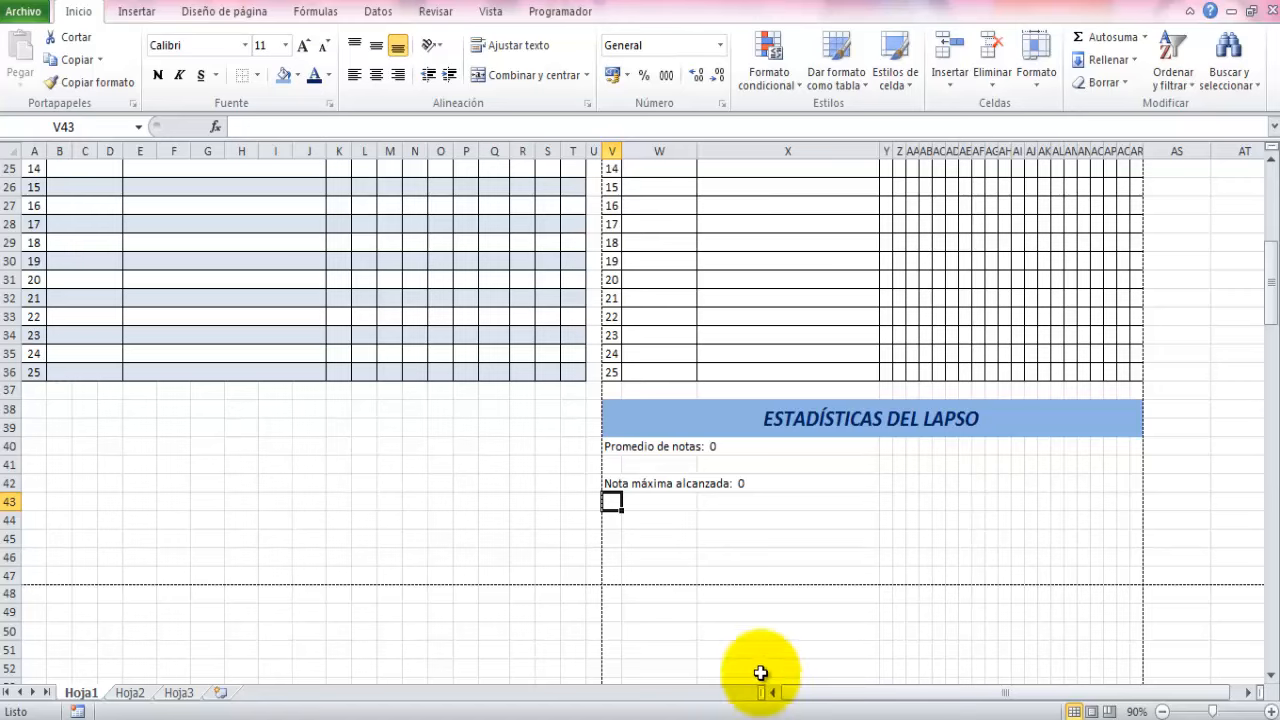
# Enter the array formula ="Nota mínima: "&MIN(SI(T12:T36>0;T12:T36)) in cell V44, two rows below the maximum grade
pyautogui.click(610, 519)
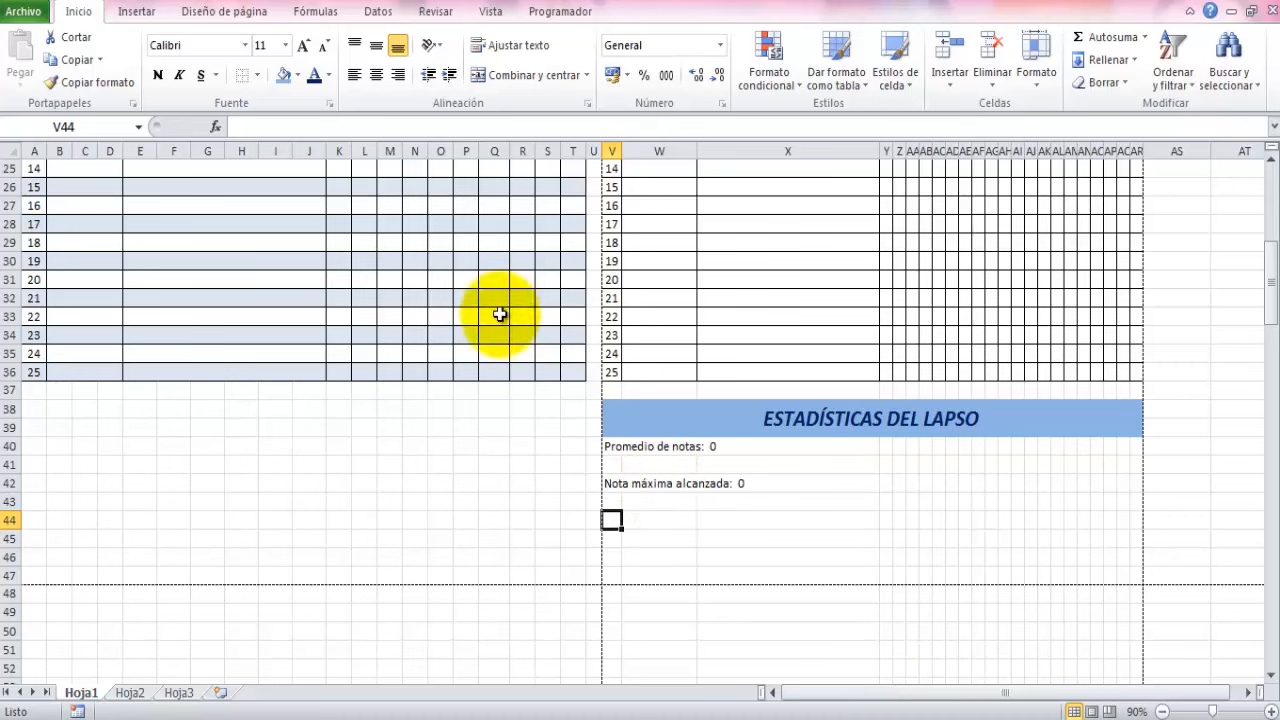
pyautogui.click(253, 128)
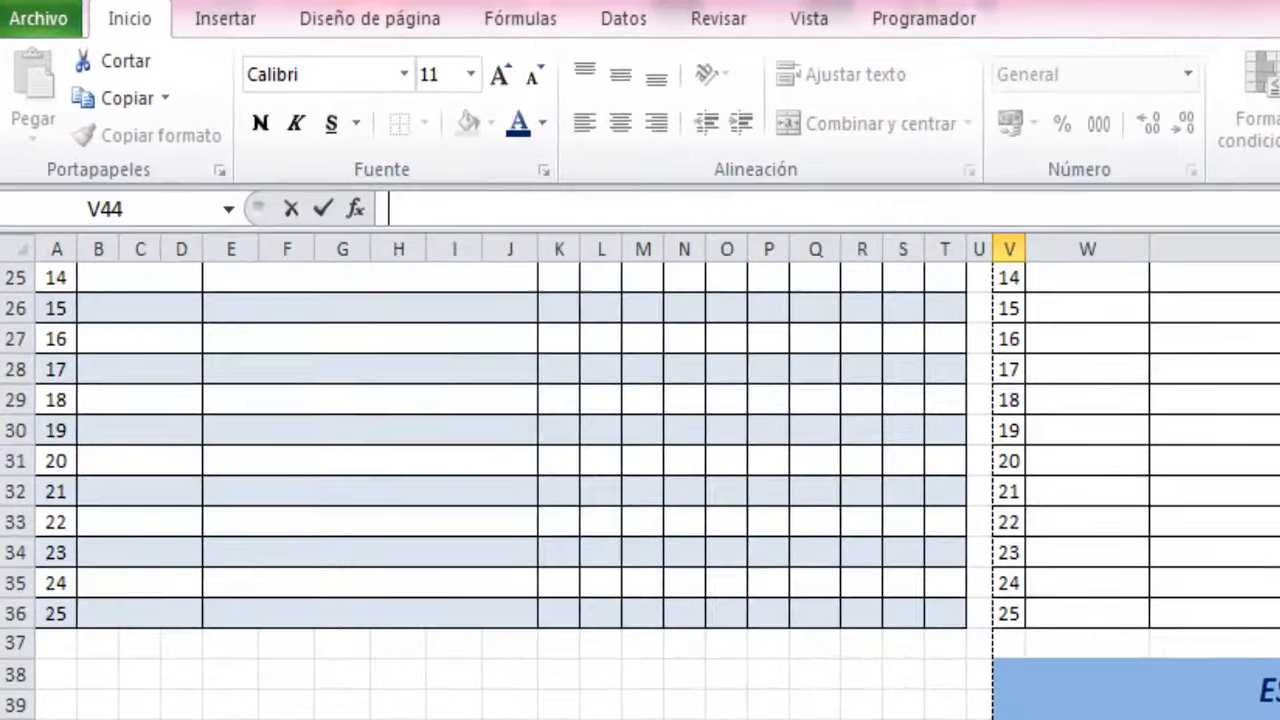
pyautogui.write('=')
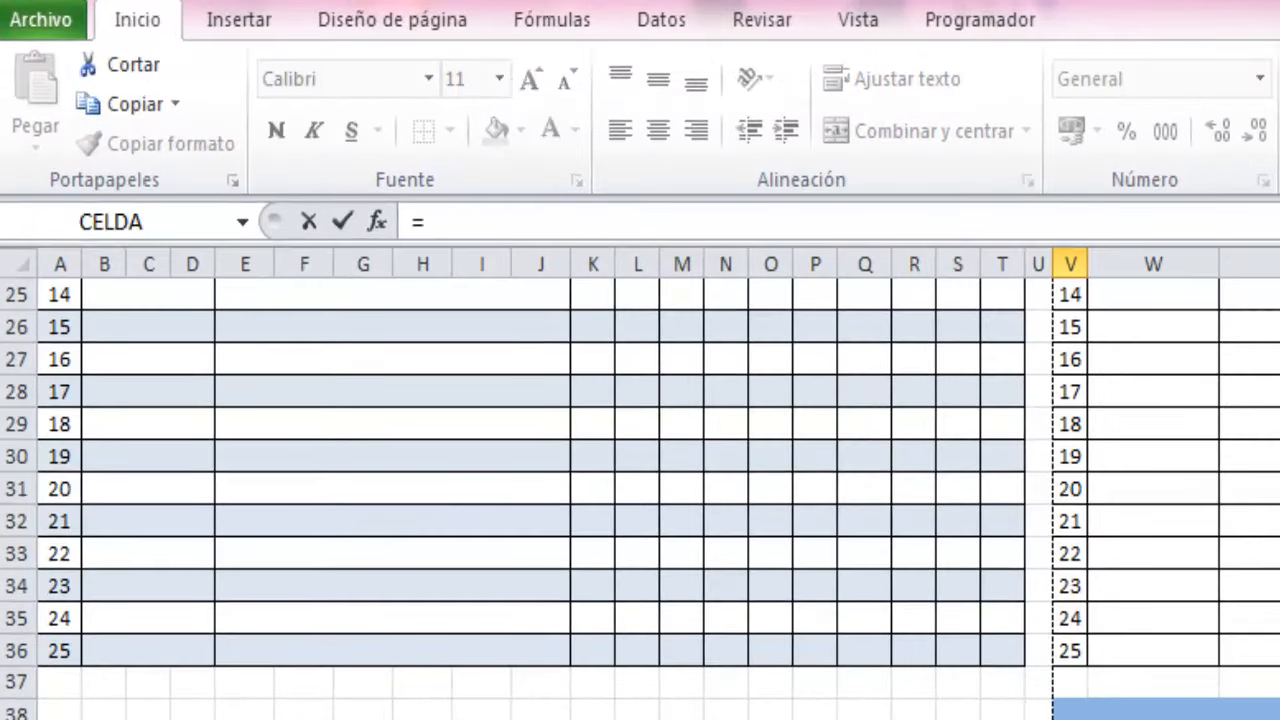
pyautogui.write('"Nota')
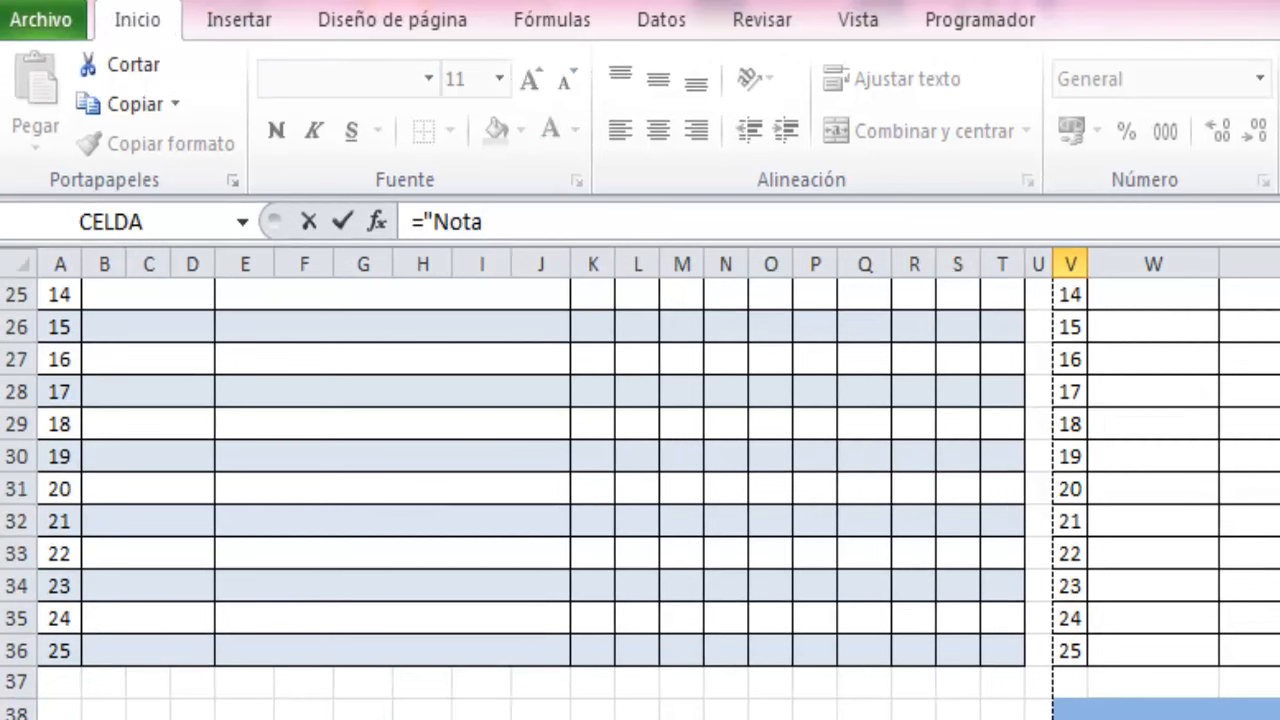
pyautogui.write(' mínima')
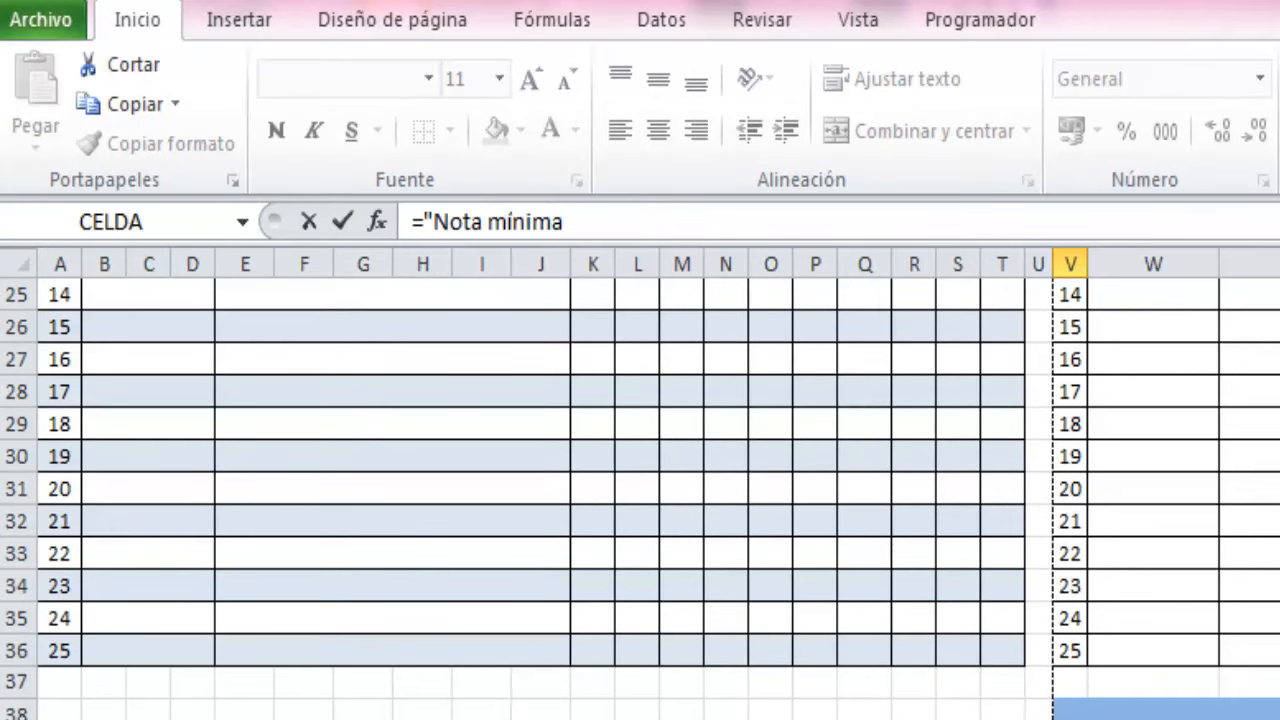
pyautogui.write(':  "&min')
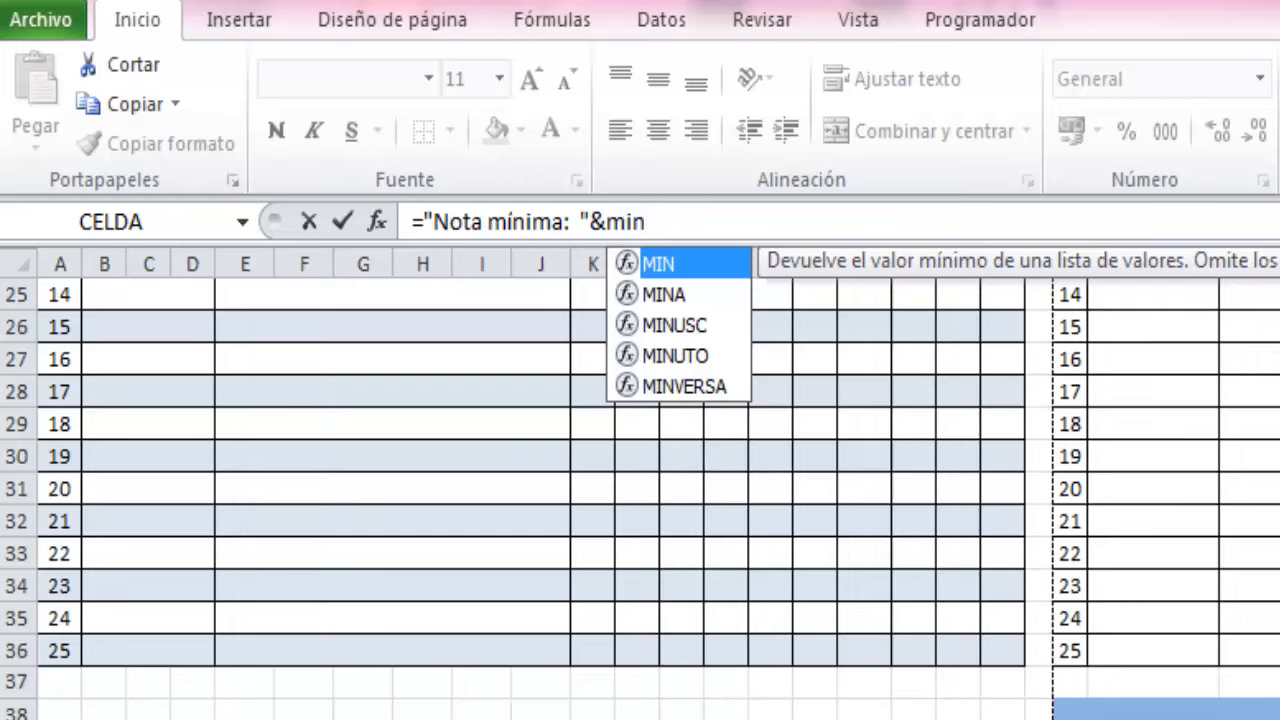
pyautogui.write('(')
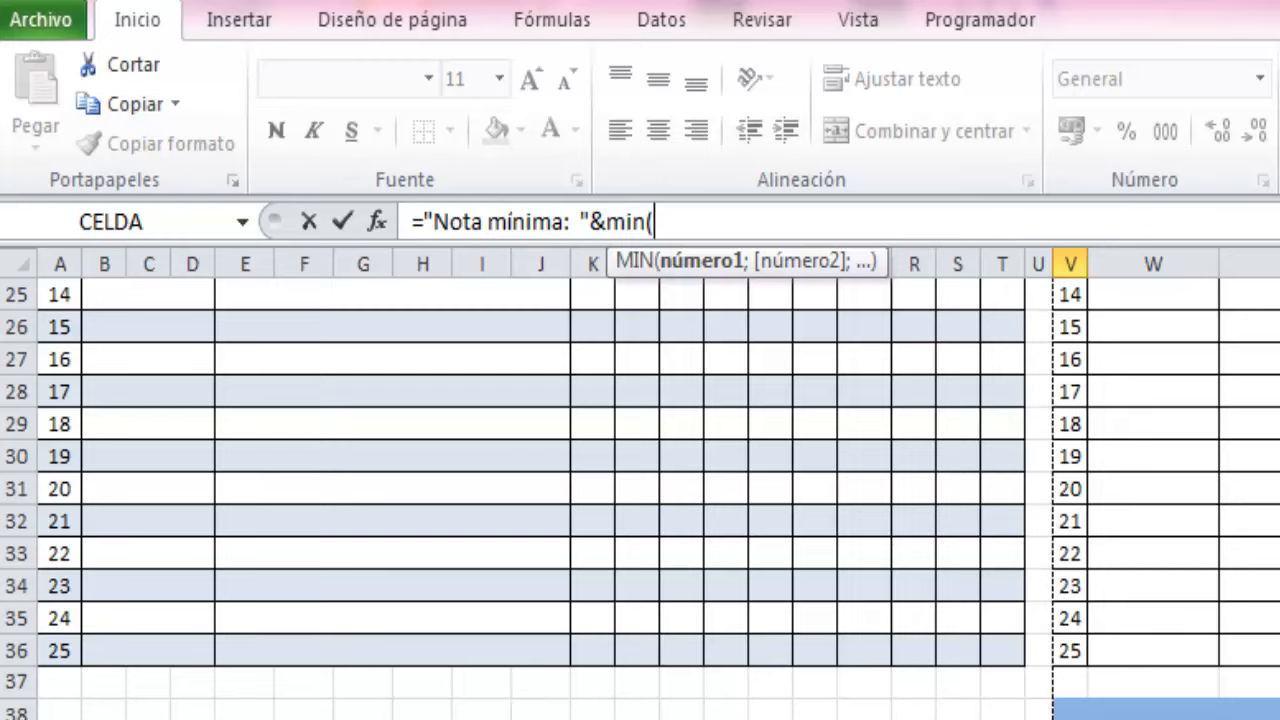
pyautogui.write('si')
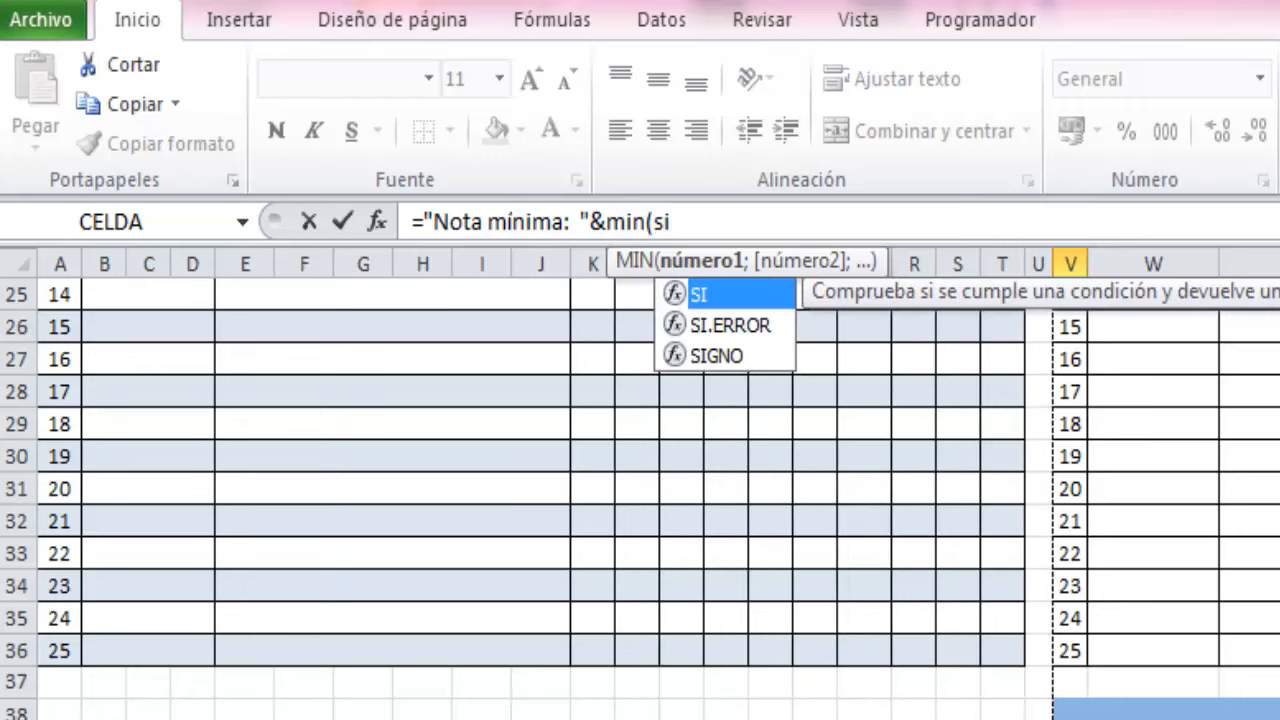
pyautogui.write('(')
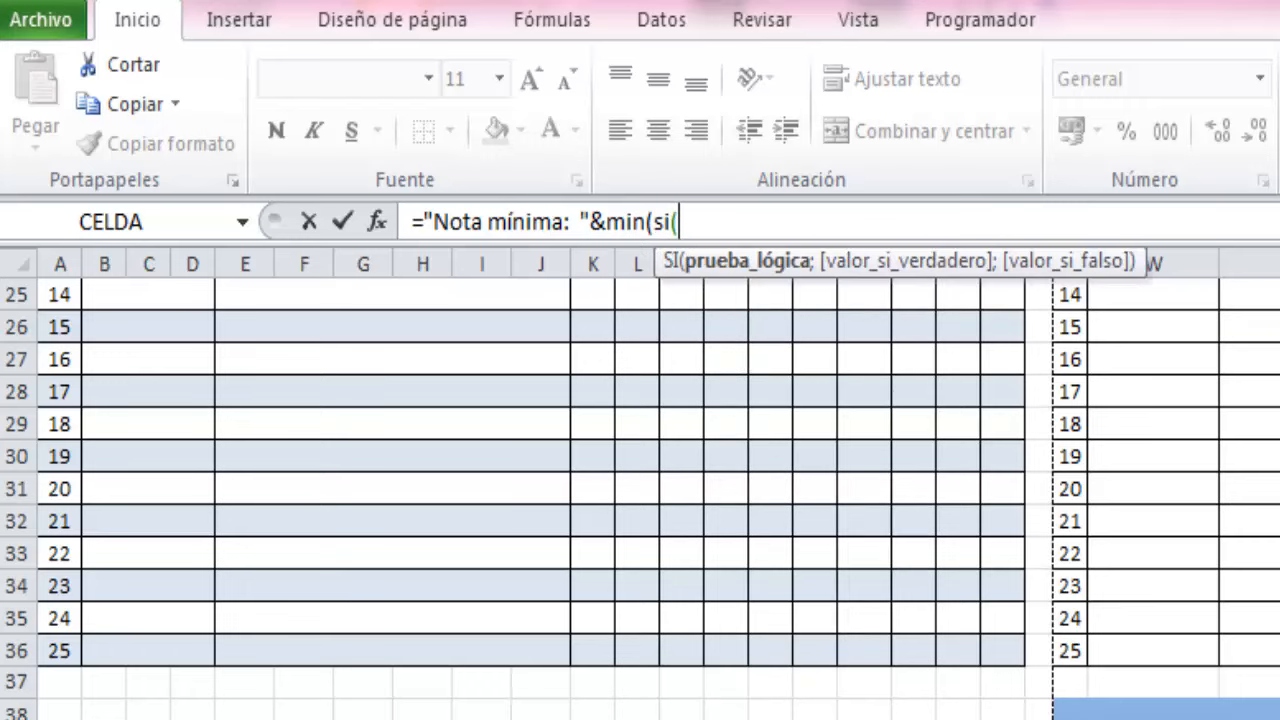
pyautogui.write('t12:t35')
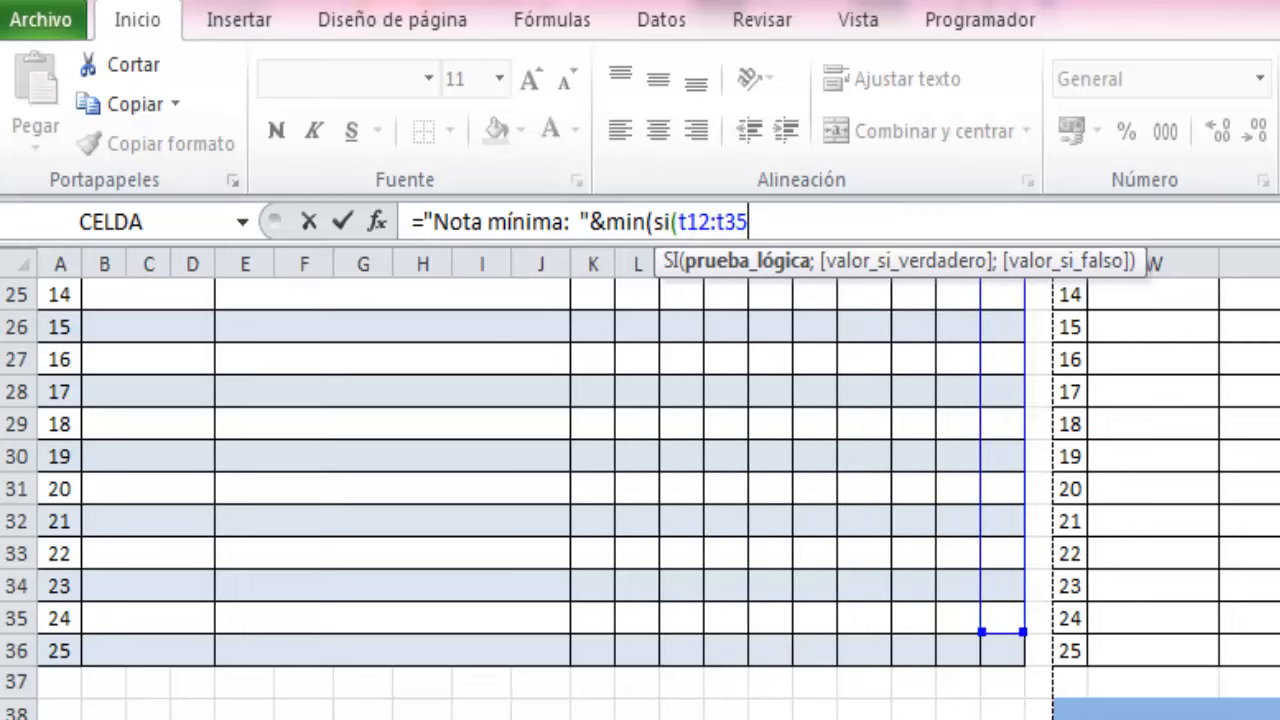
pyautogui.press('BackSpace')
pyautogui.write('6')
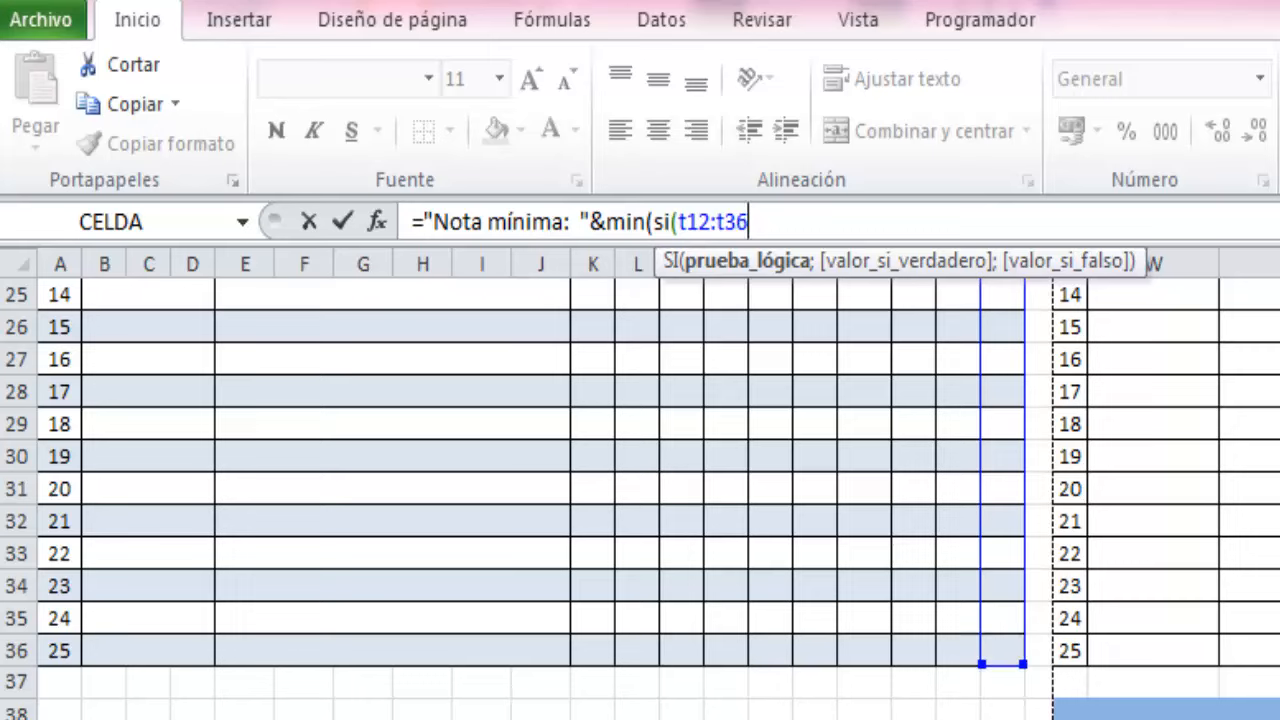
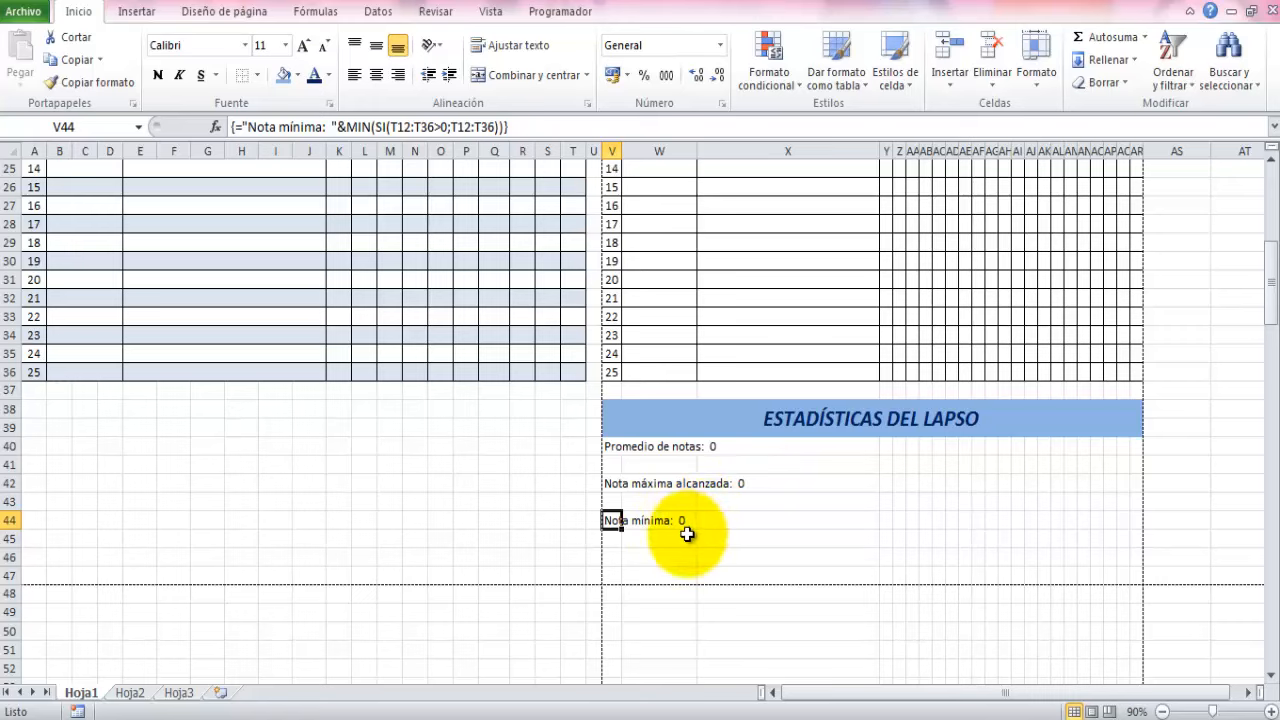
# Enter the array formula ="Desviación estándar: "&DESVEST(SI(T12:T36>0;T12:T36)) in cell V46, two rows below the minimum grade
pyautogui.click(610, 558)
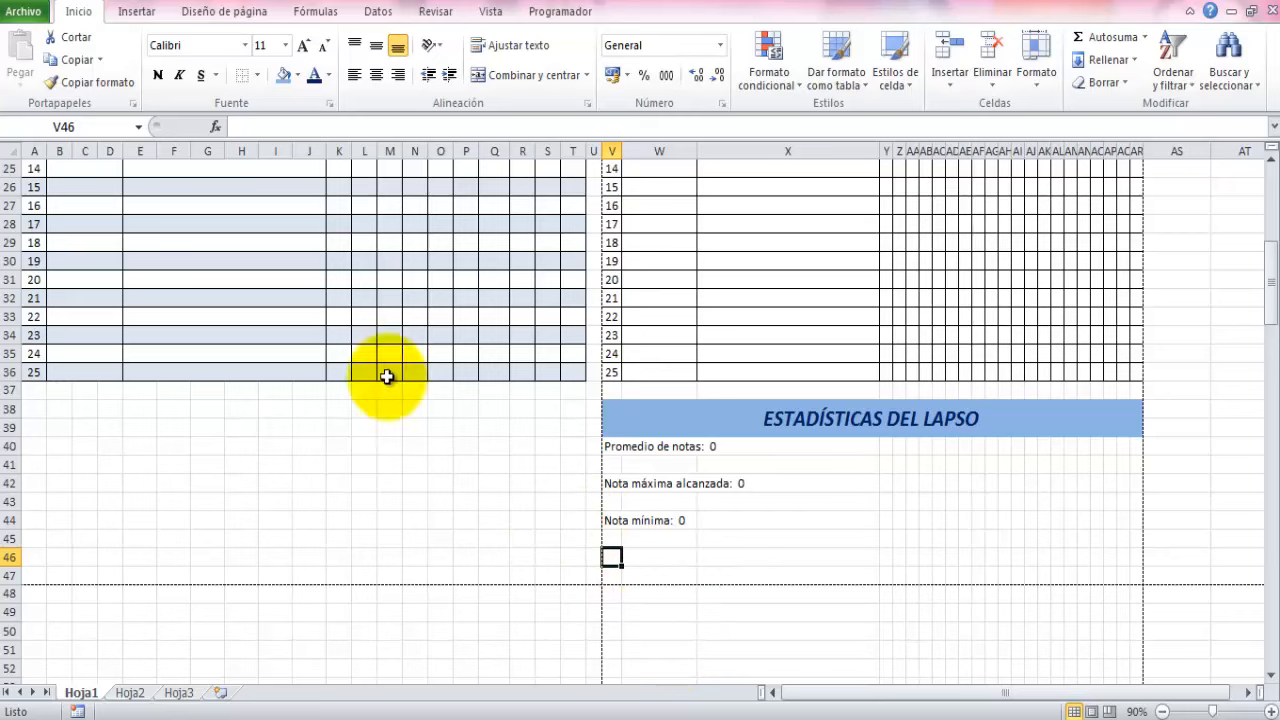
pyautogui.click(254, 126)
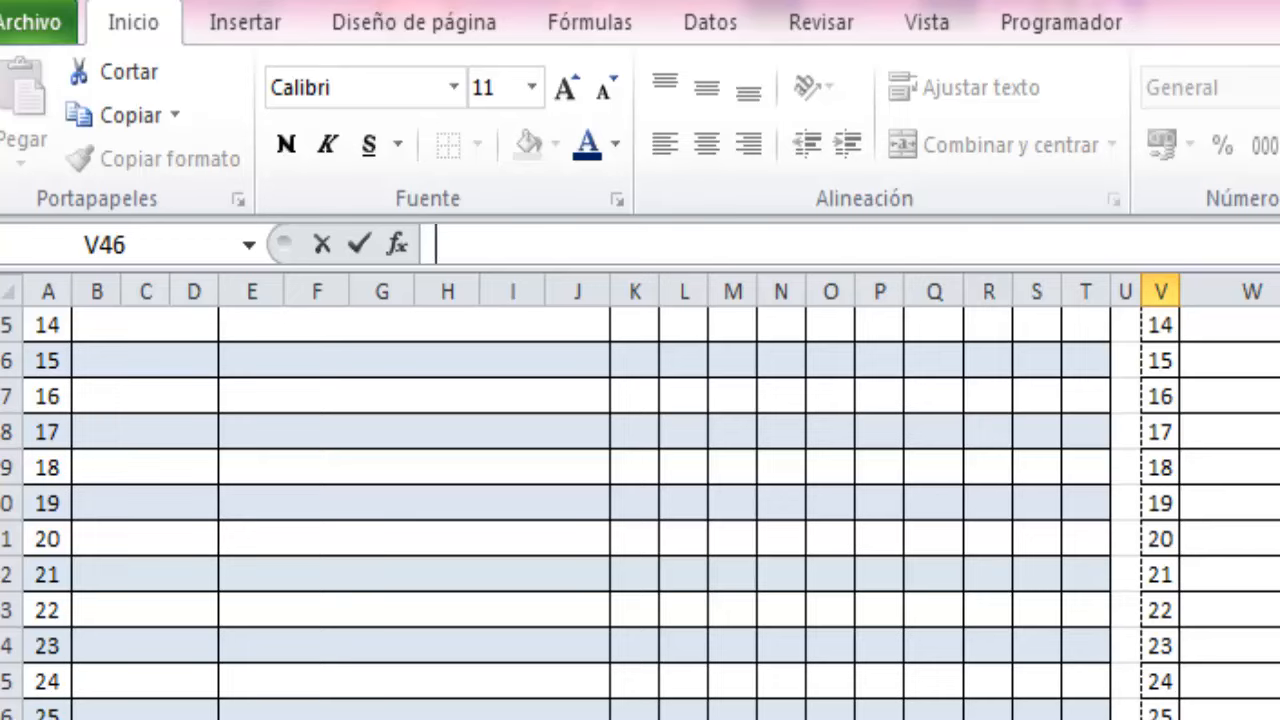
pyautogui.write('="')
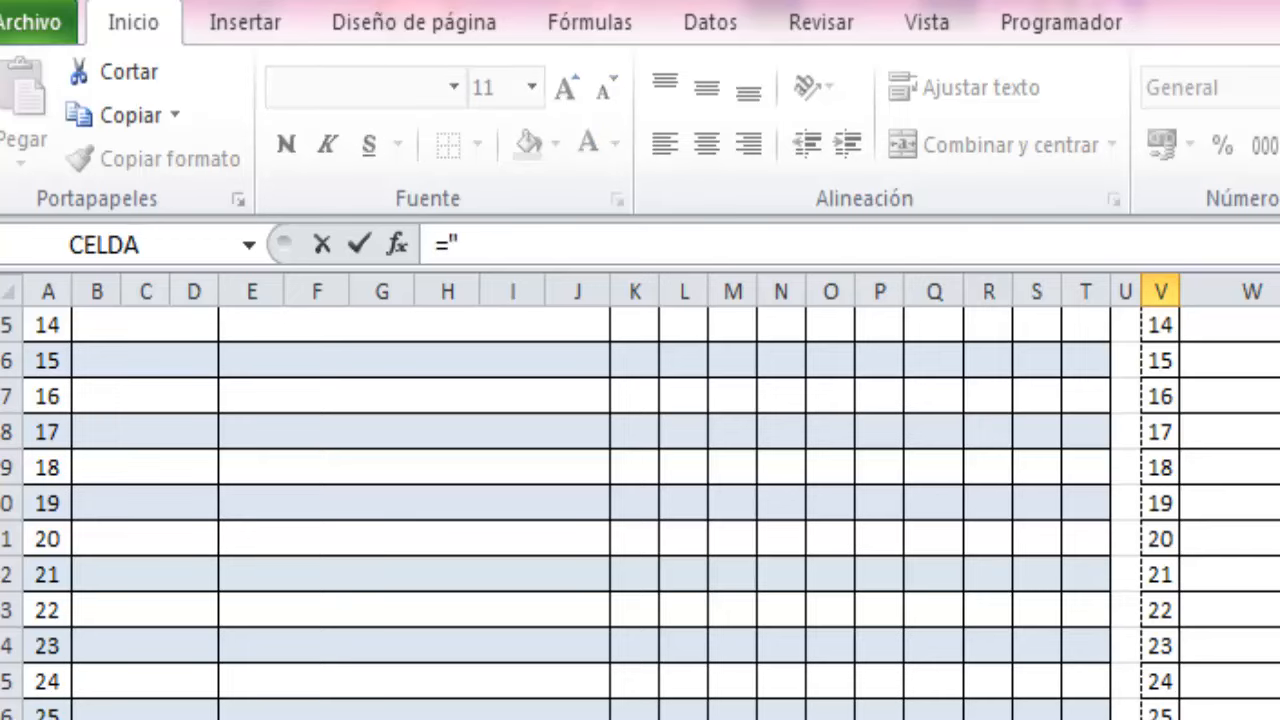
pyautogui.write('Desviaci')
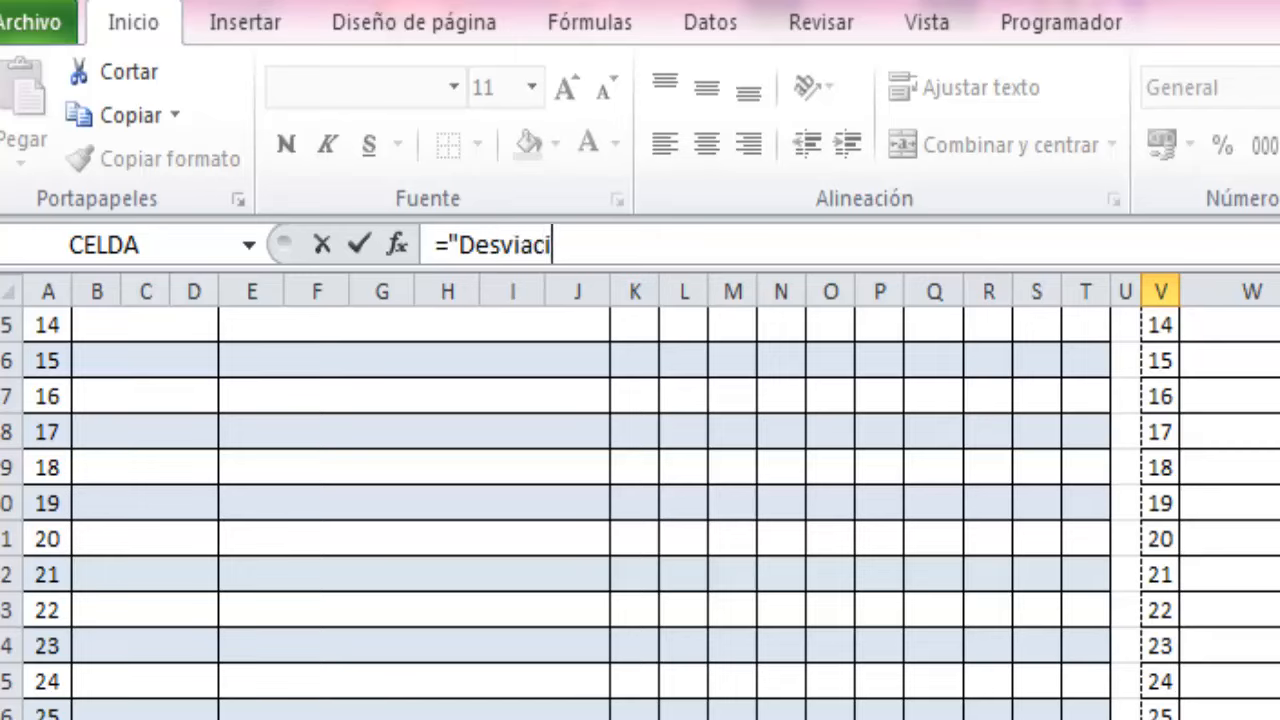
pyautogui.write('ón est')
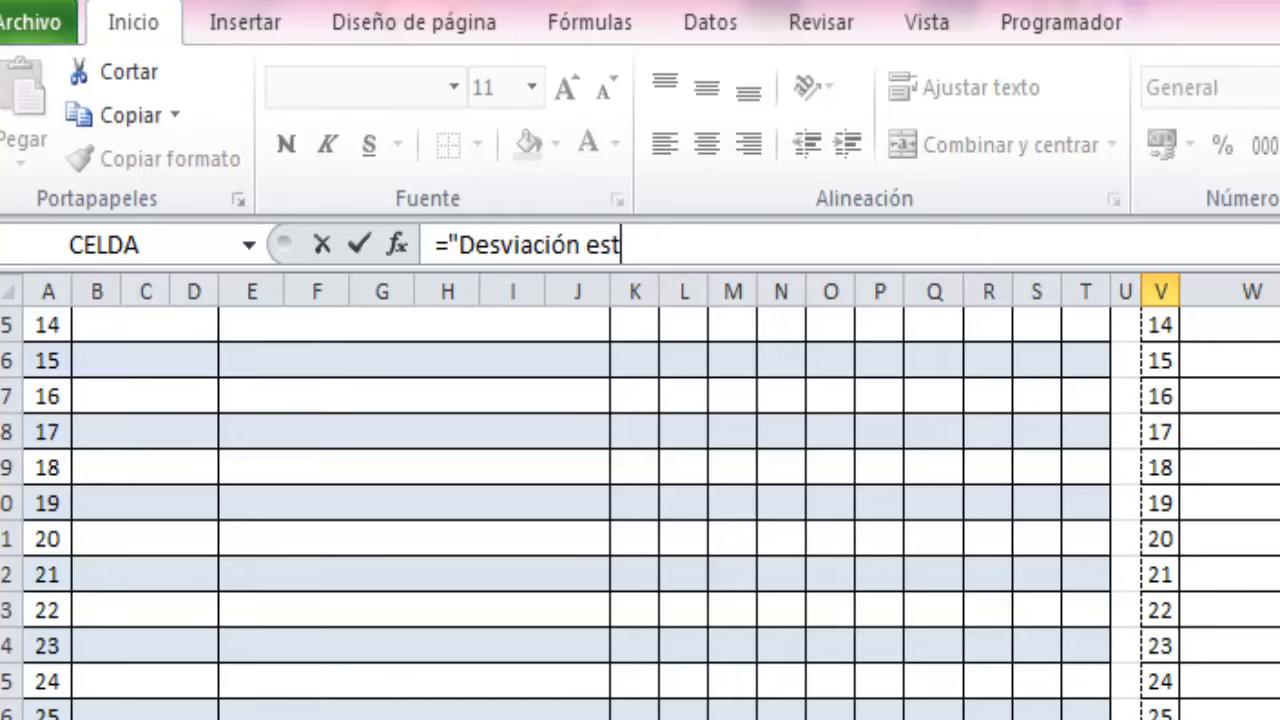
pyautogui.write('ándar')
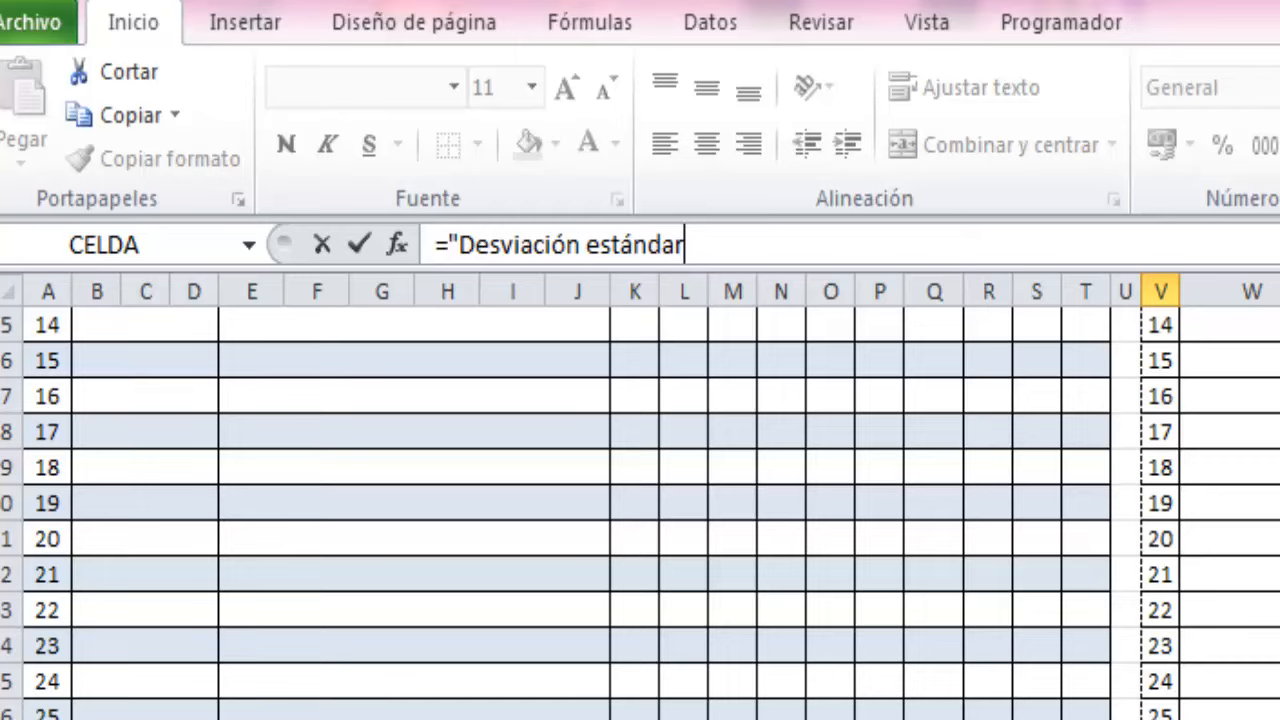
pyautogui.write(':  "&des')
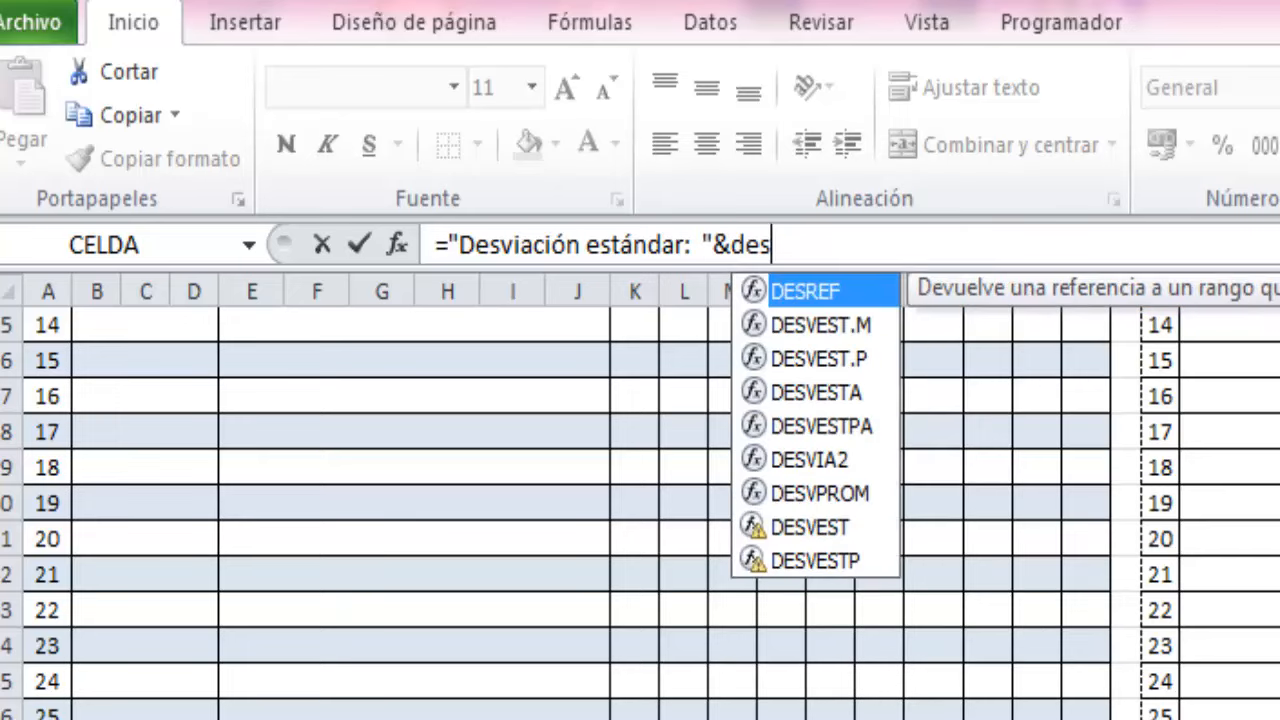
pyautogui.write('ve')
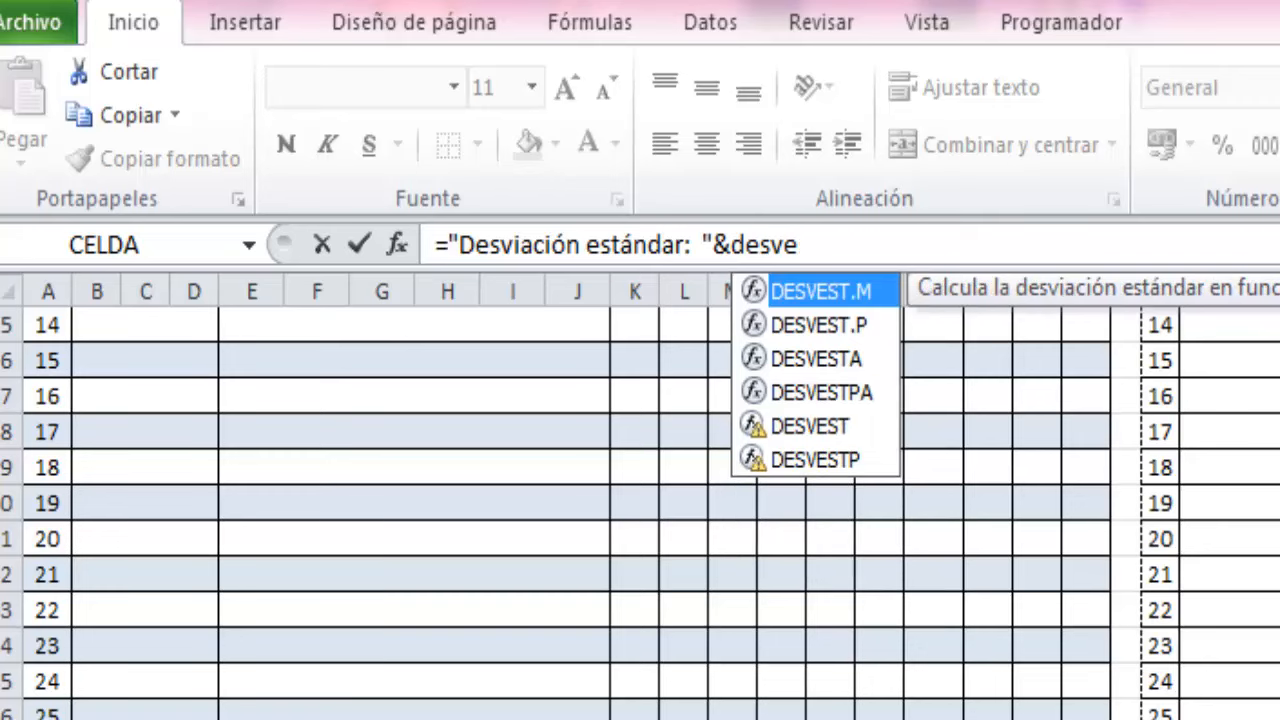
pyautogui.write('st')
pyautogui.write('(')
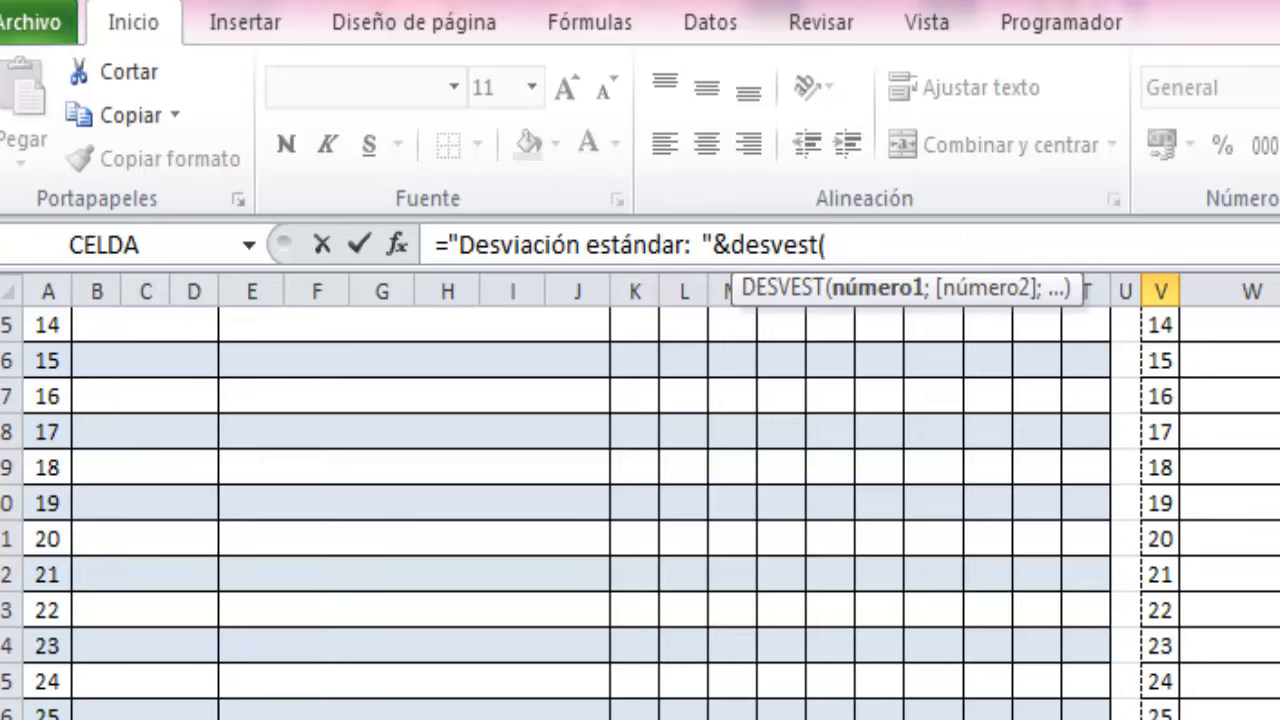
pyautogui.write('si')
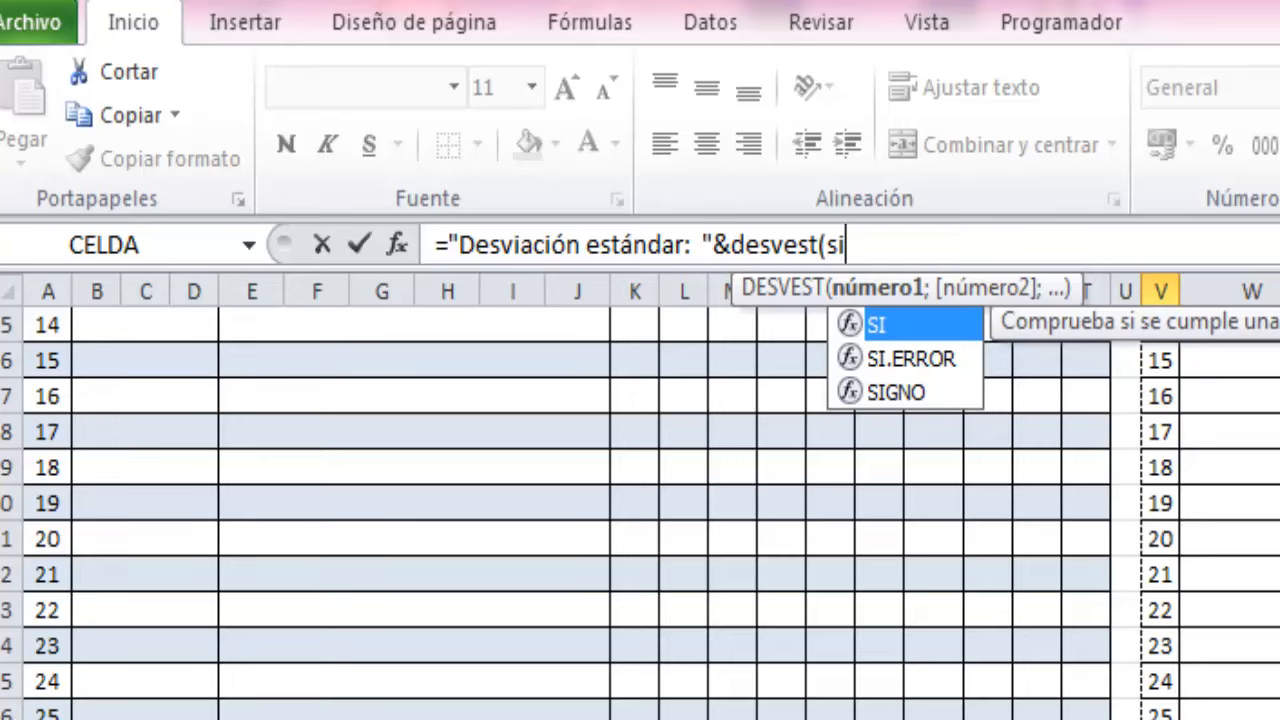
pyautogui.write('(t12')
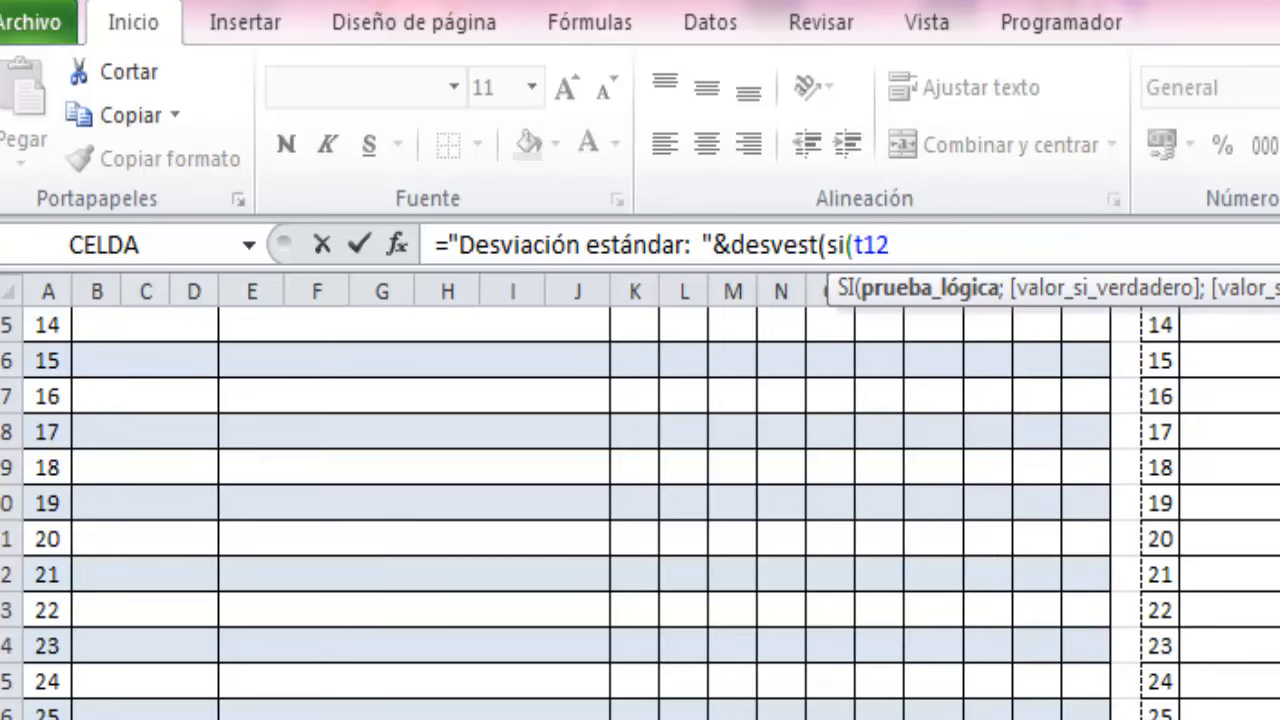
pyautogui.write(':t36>')
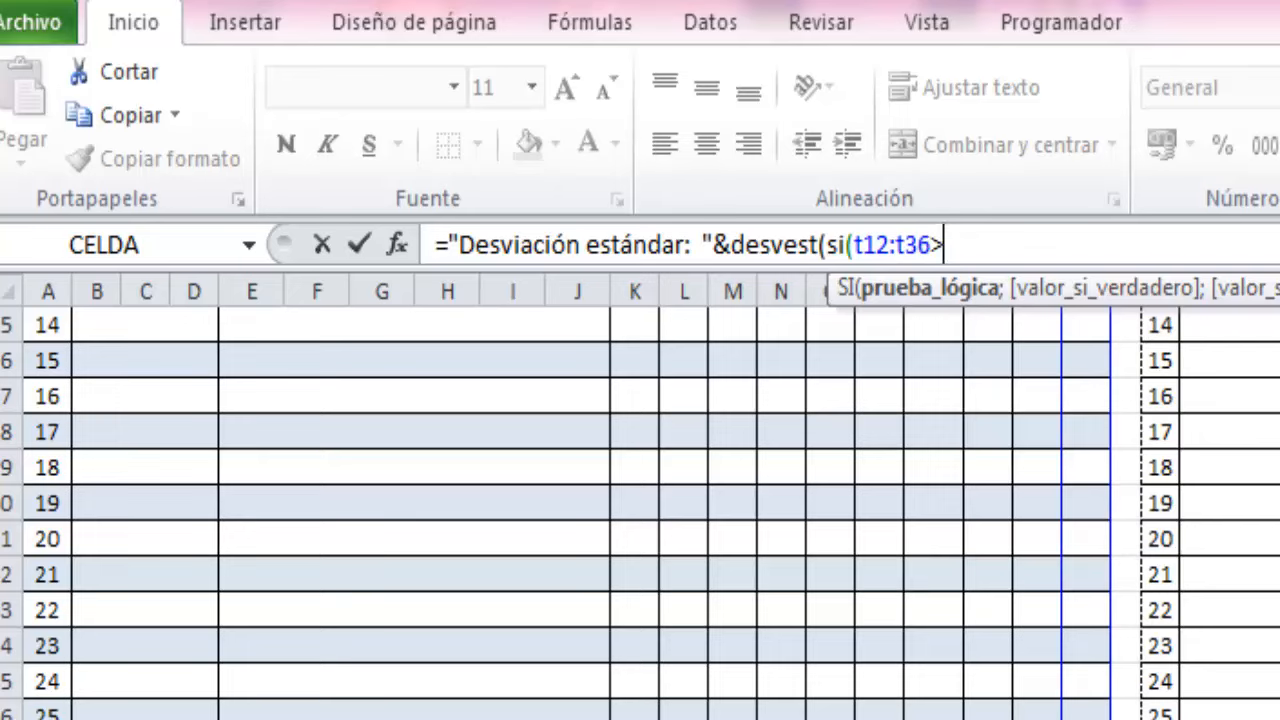
pyautogui.write('0;')
pyautogui.write('t12')
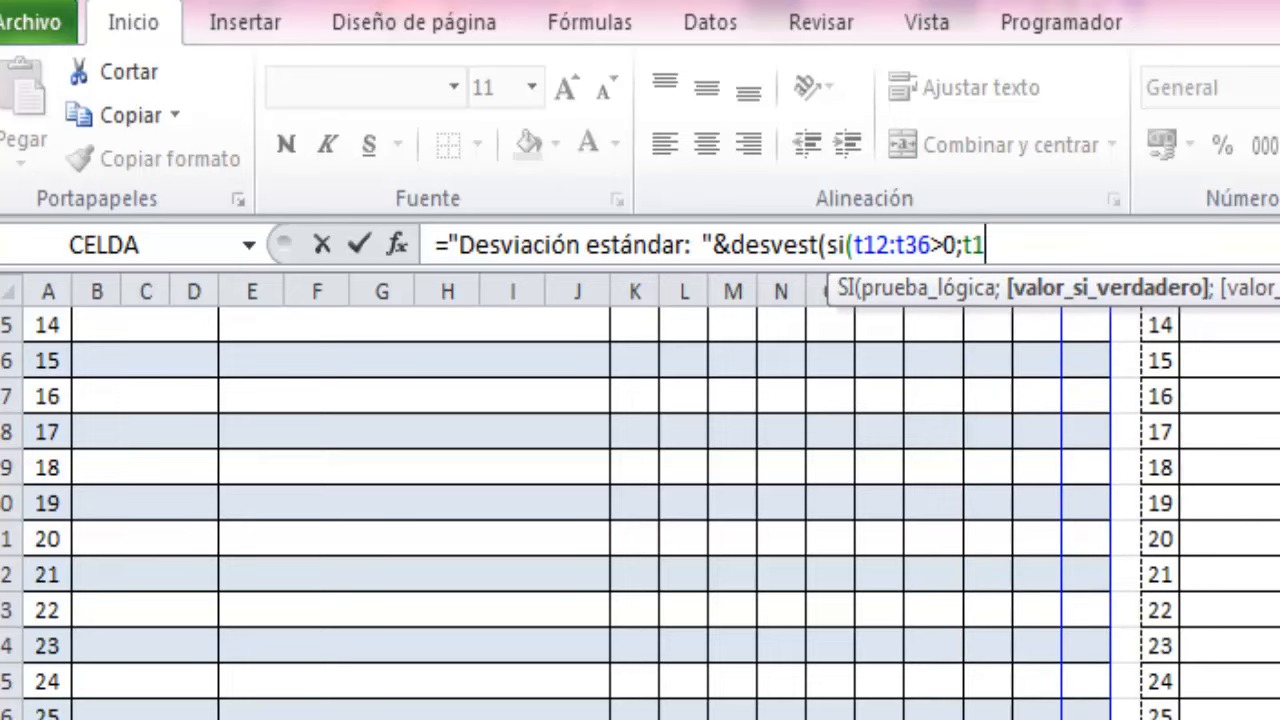
pyautogui.write(':t36')
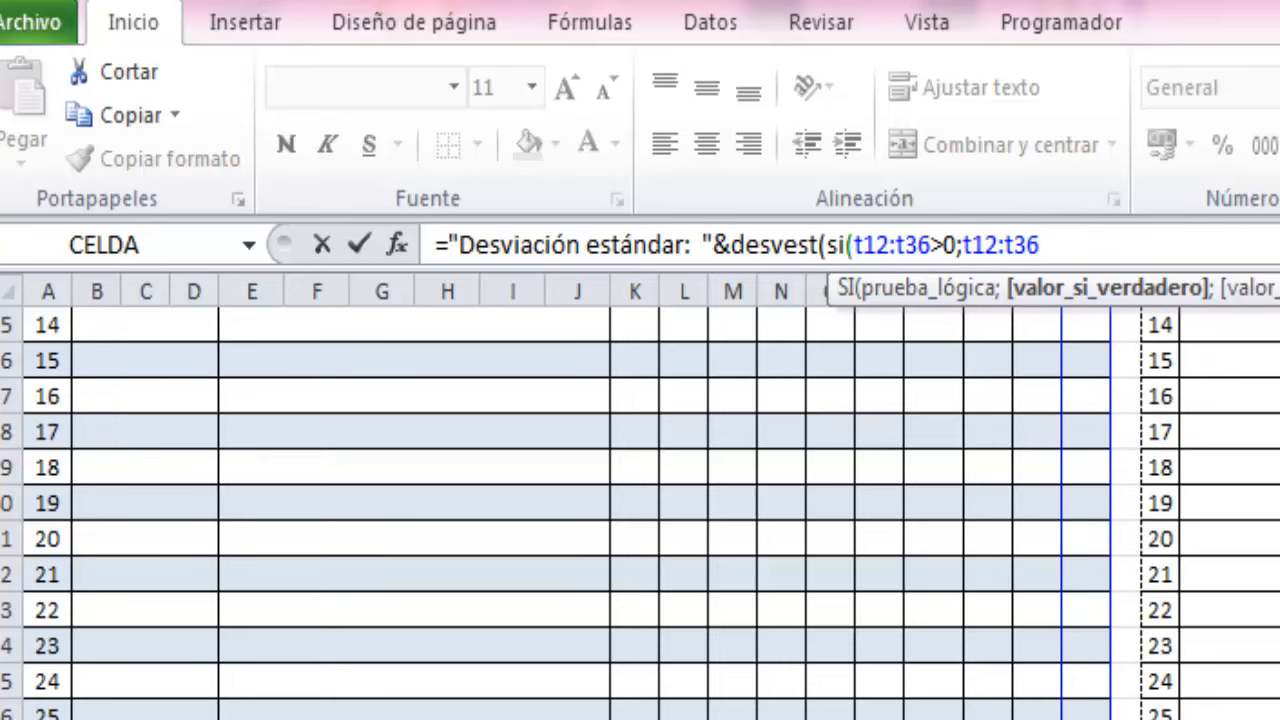
pyautogui.write('))')
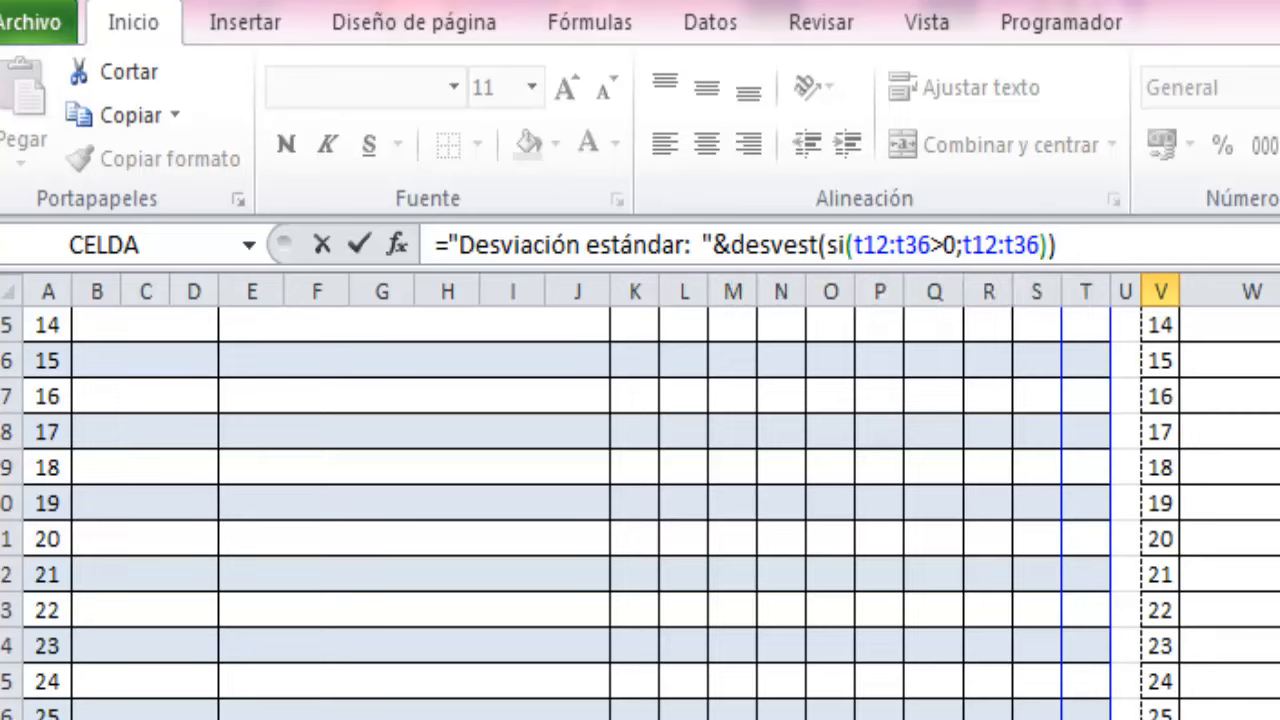
pyautogui.hotkey('ctrl', 'shift', 'Return')
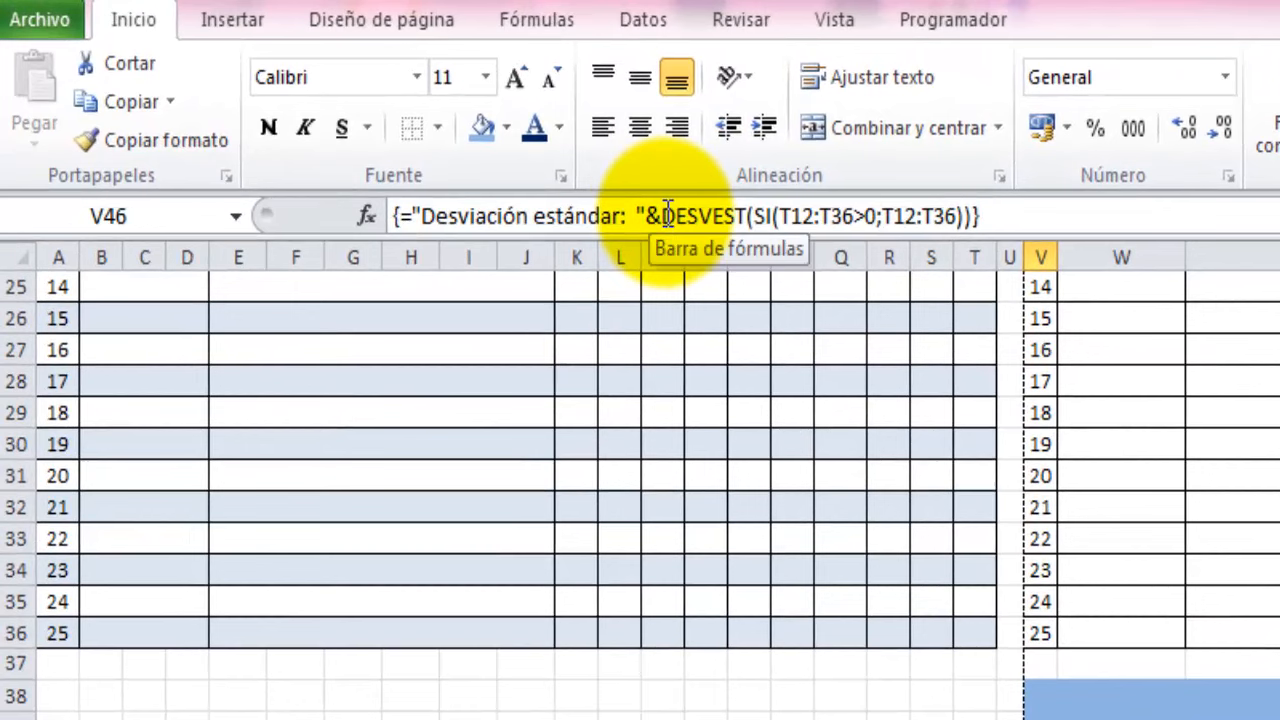
# Wrap the DESVEST part of the V46 formula in SI.ERROR with 0 as the error value
pyautogui.click(482, 162)
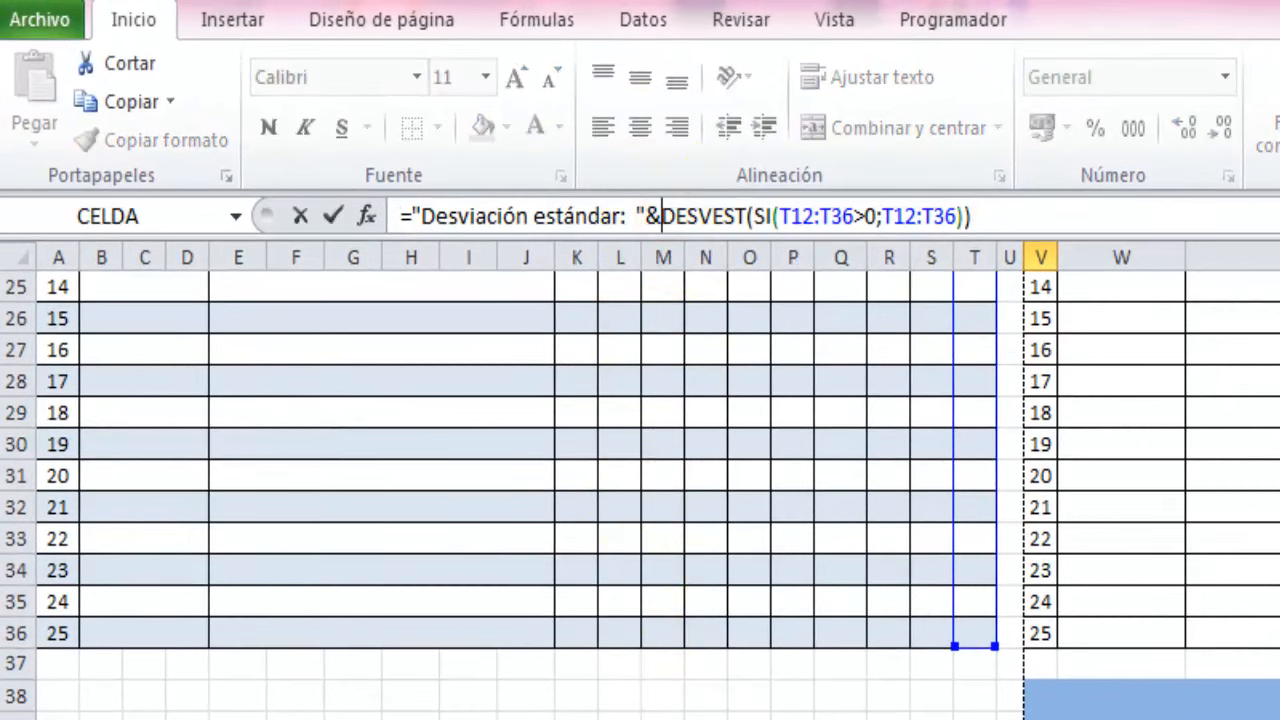
pyautogui.write('si.e')
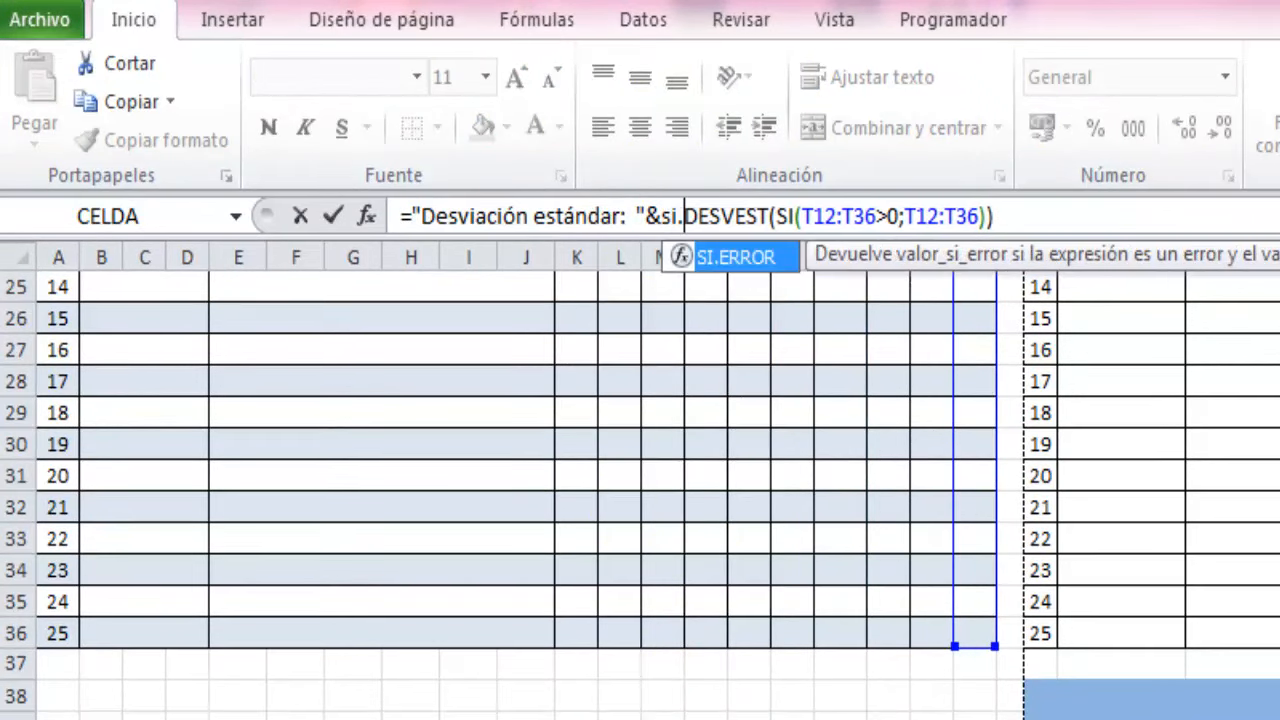
pyautogui.write('rror')
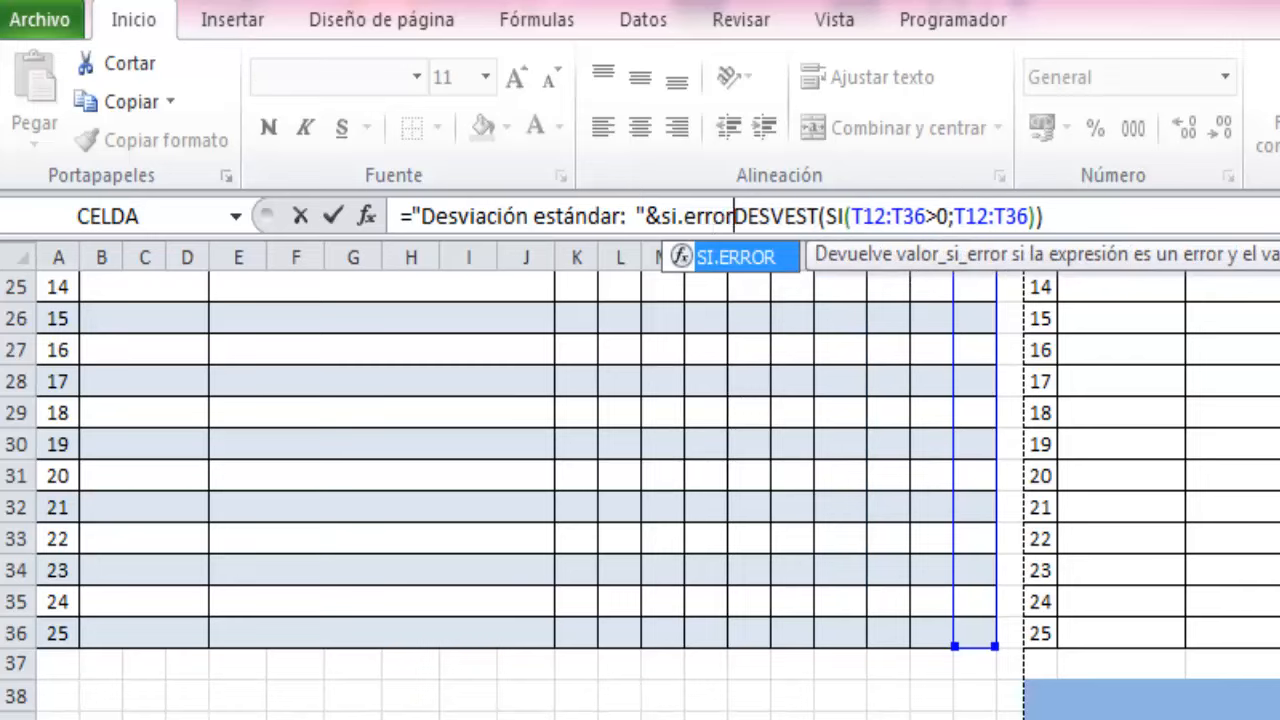
pyautogui.write('(')
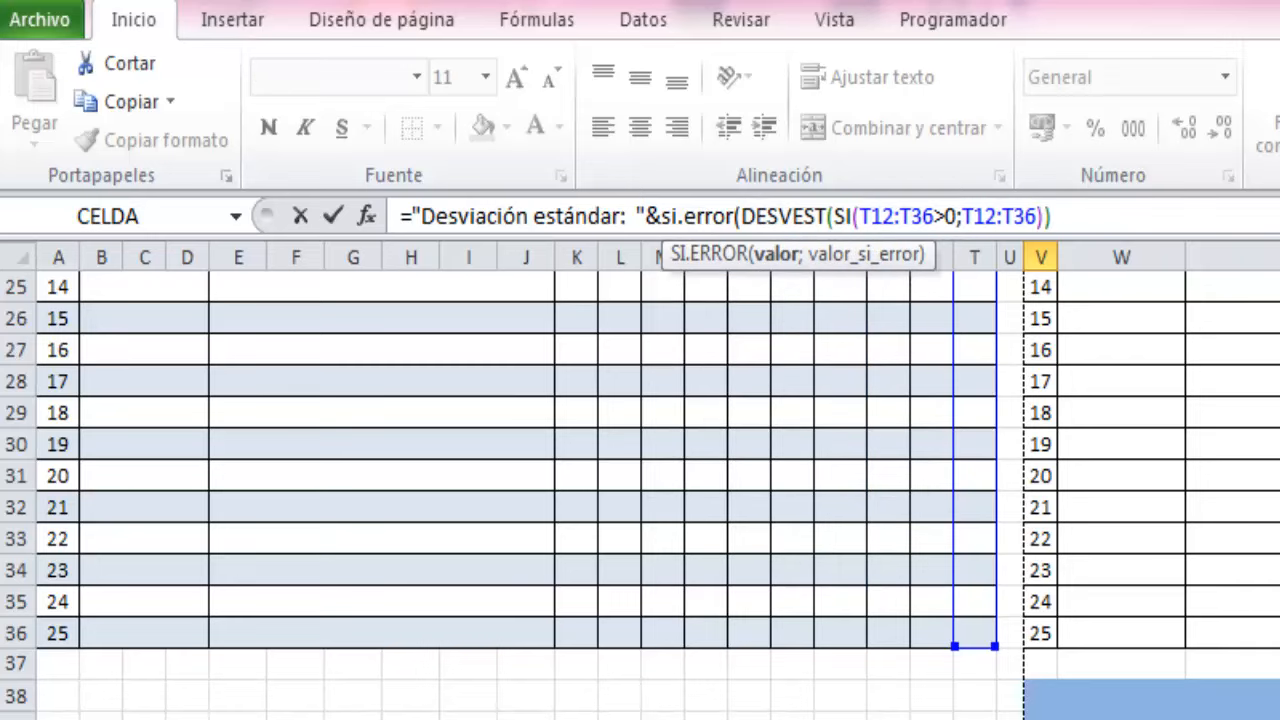
pyautogui.press('Right')
pyautogui.press('Right')
pyautogui.press('Right')
pyautogui.press('Right')
pyautogui.press('Right')
pyautogui.press('Right')
pyautogui.press('Right')
pyautogui.press('Right')
pyautogui.press('Right')
pyautogui.press('Right')
pyautogui.press('Right')
pyautogui.press('Right')
pyautogui.press('Right')
pyautogui.press('Right')
pyautogui.press('Right')
pyautogui.press('Right')
pyautogui.press('Right')
pyautogui.press('Right')
pyautogui.press('Right')
pyautogui.press('Right')
pyautogui.press('Right')
pyautogui.press('Right')
pyautogui.press('Right')
pyautogui.press('Right')
pyautogui.press('Right')
pyautogui.press('Right')
pyautogui.press('Right')
pyautogui.press('Right')
pyautogui.press('Right')
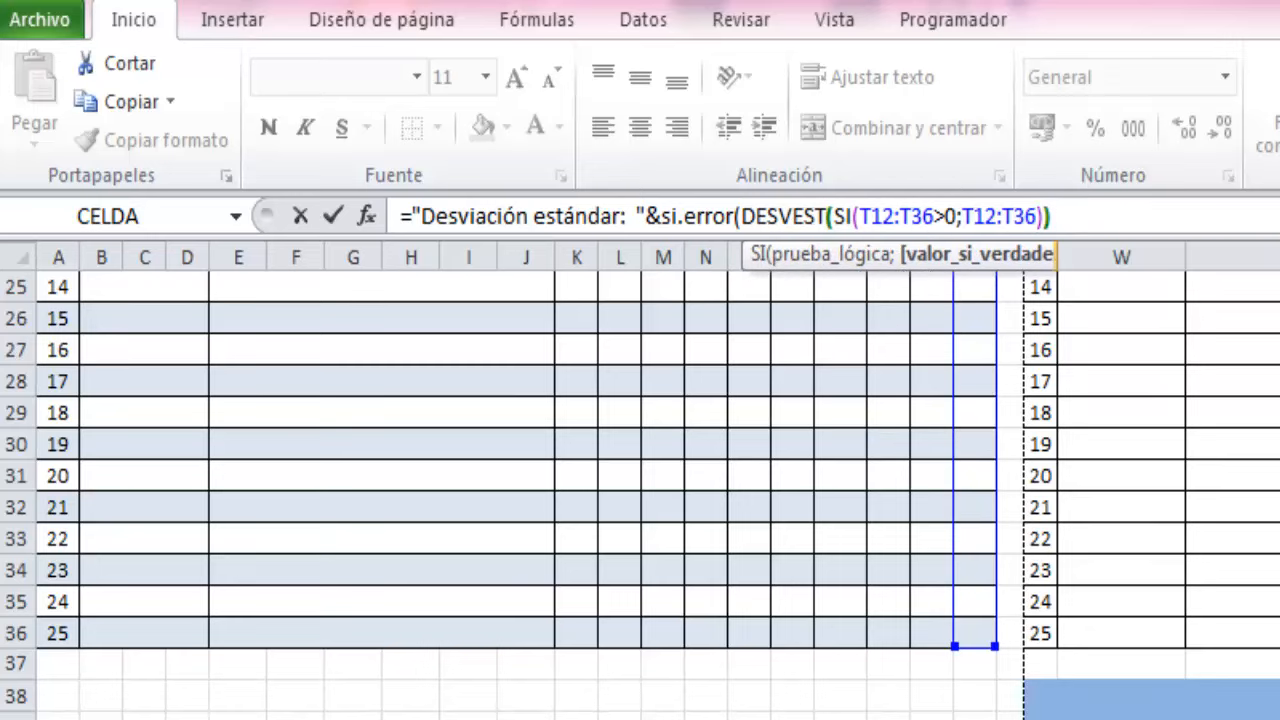
pyautogui.press('Right')
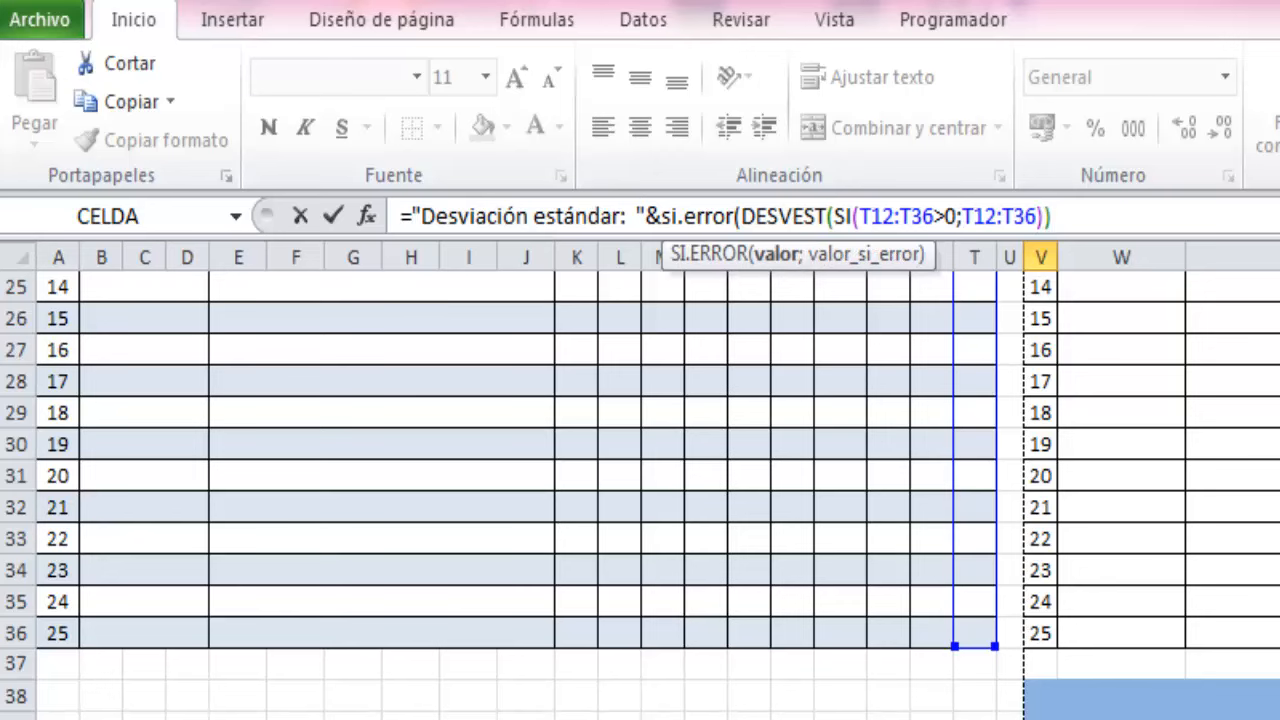
pyautogui.write(';0)')
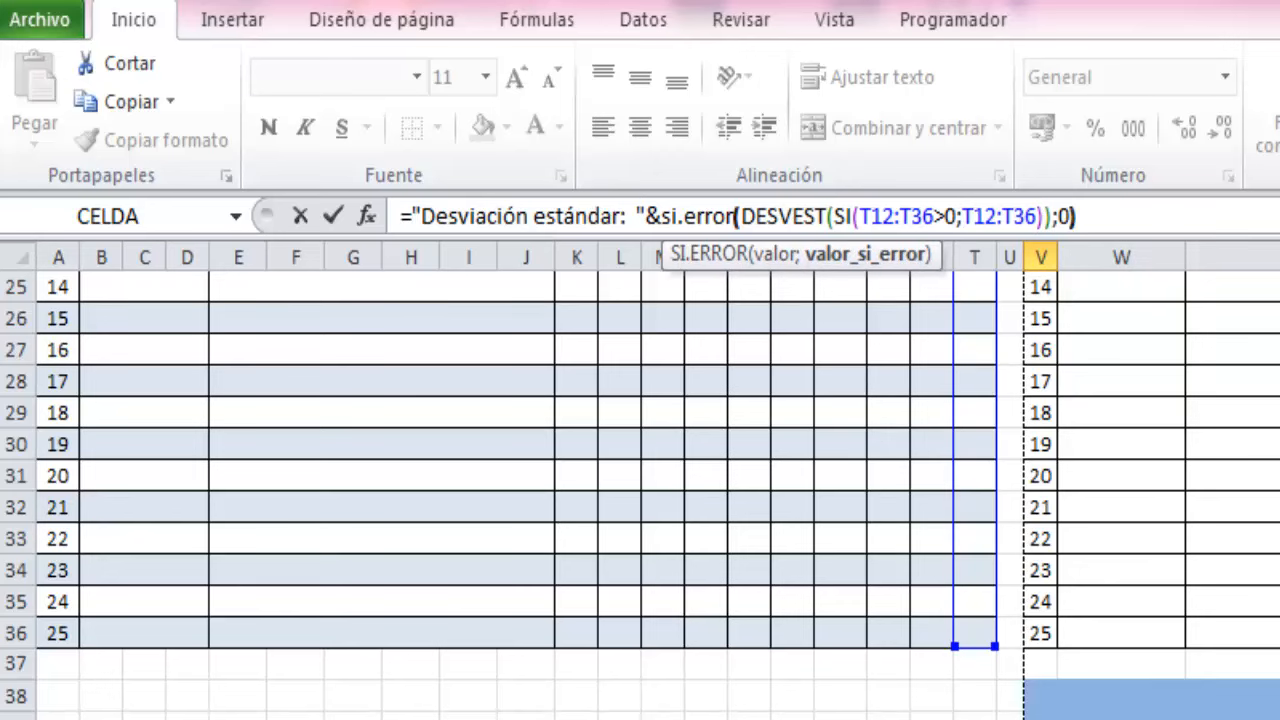
pyautogui.press('Return')
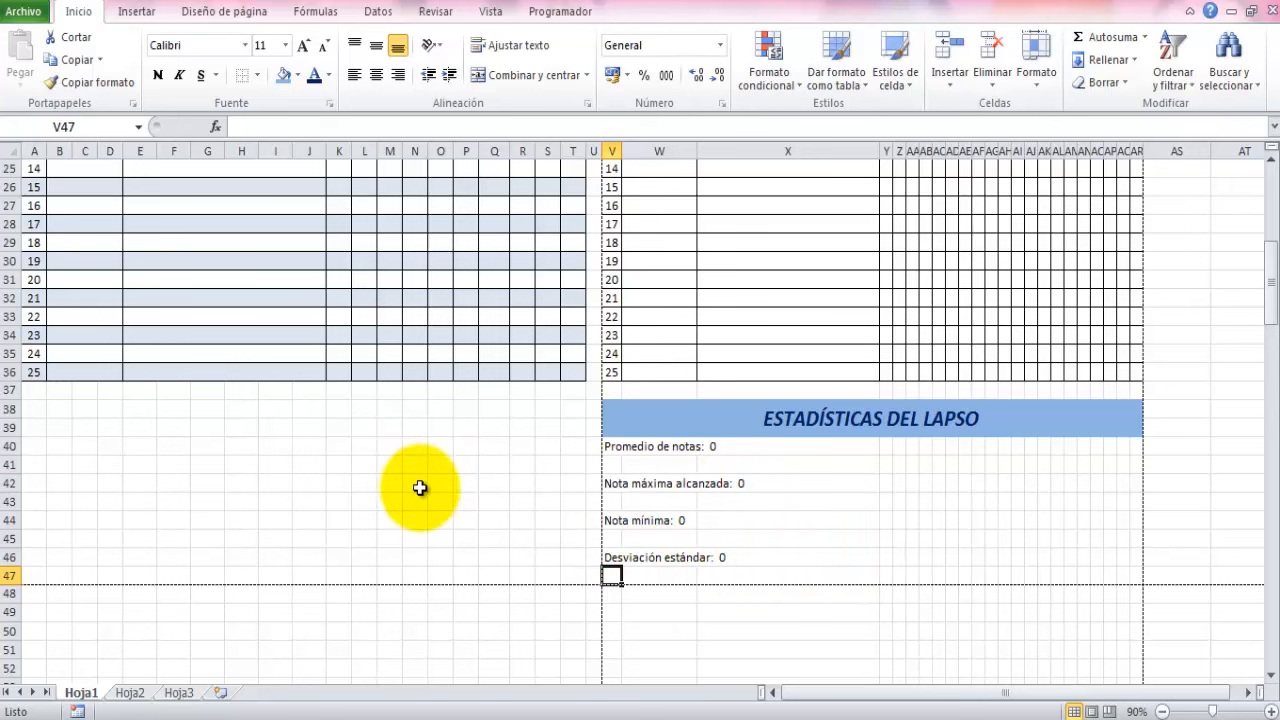
# Fill in the first student's ID number and name in row 12 of the grades table
pyautogui.scroll(8, 418, 486)
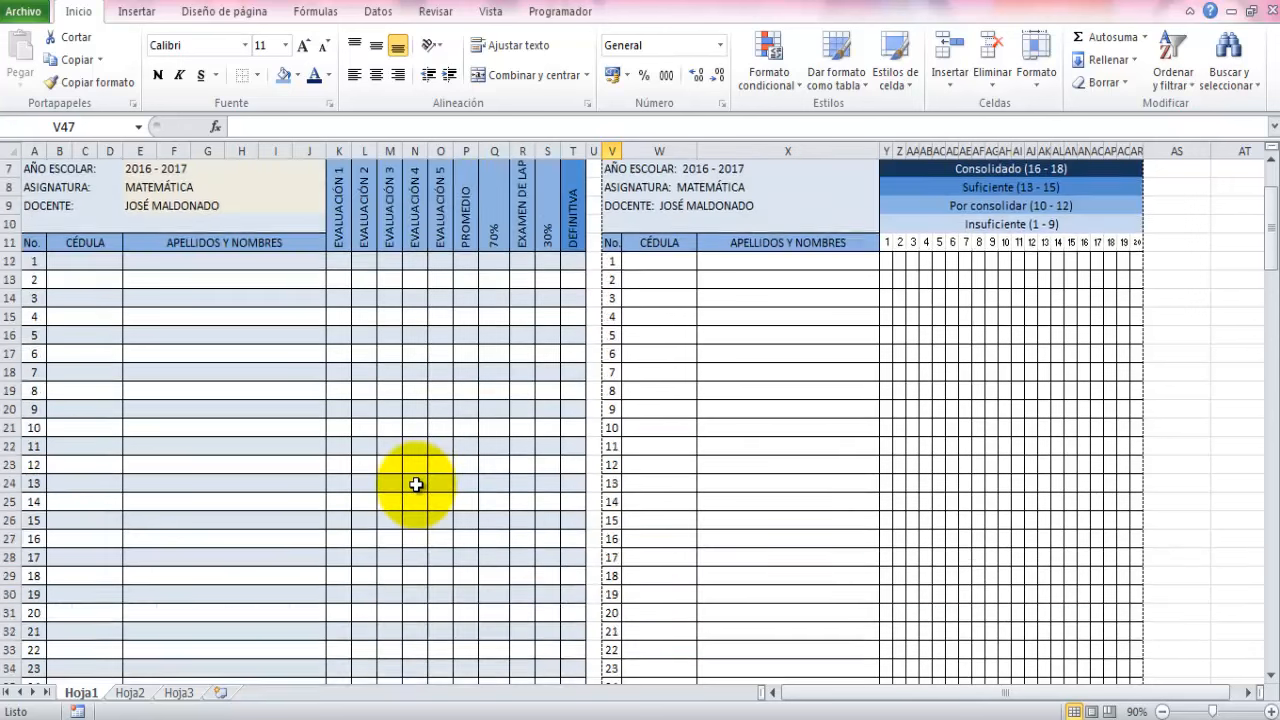
pyautogui.scroll(-1, 416, 484)
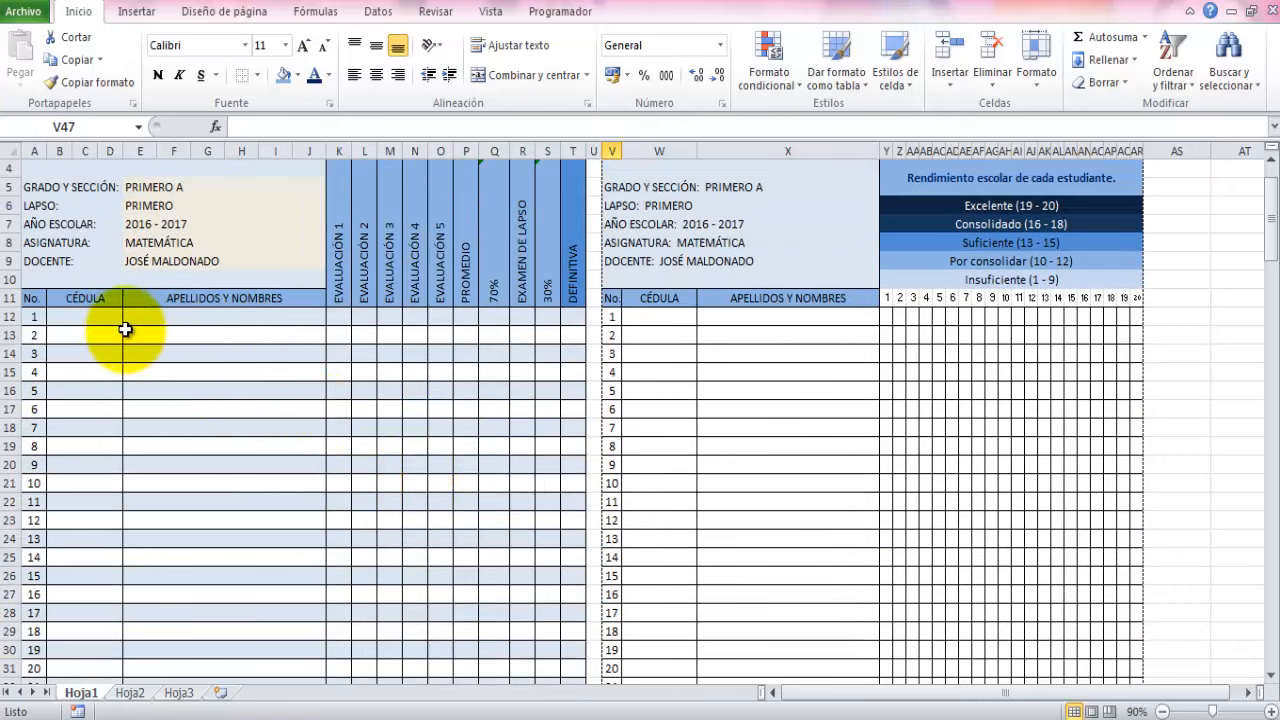
pyautogui.click(78, 318)
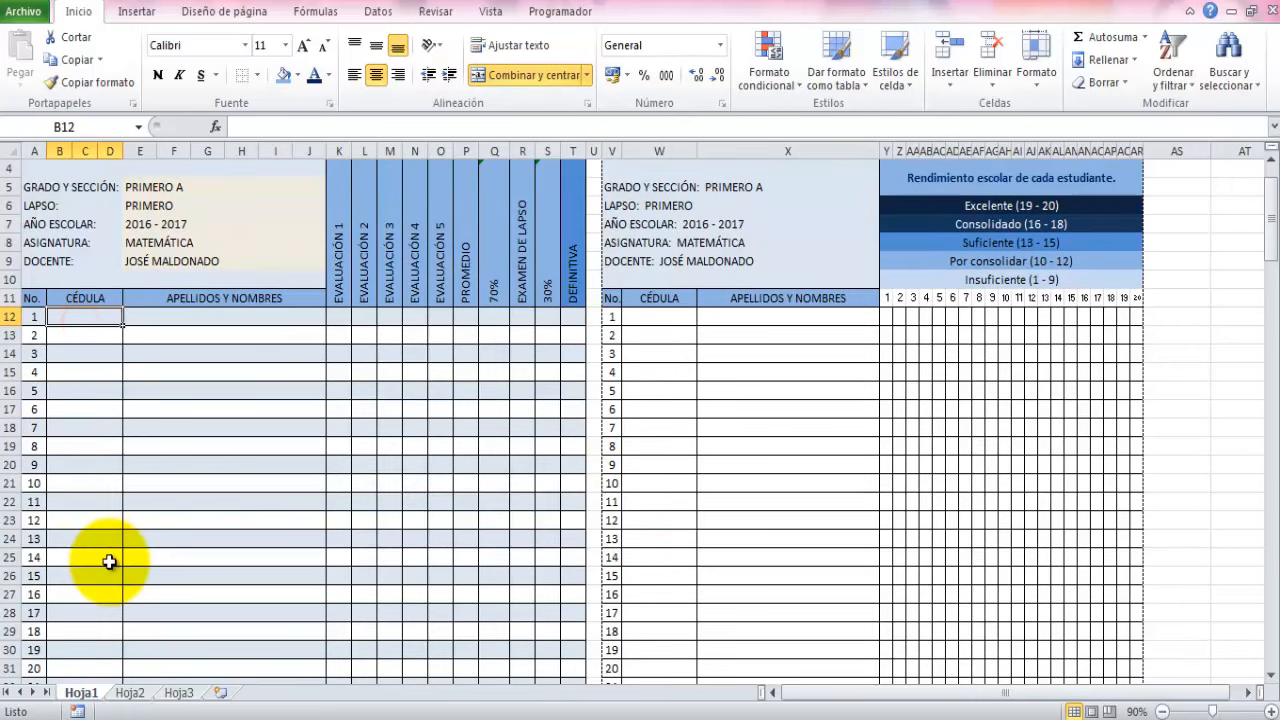
pyautogui.write('6625534')
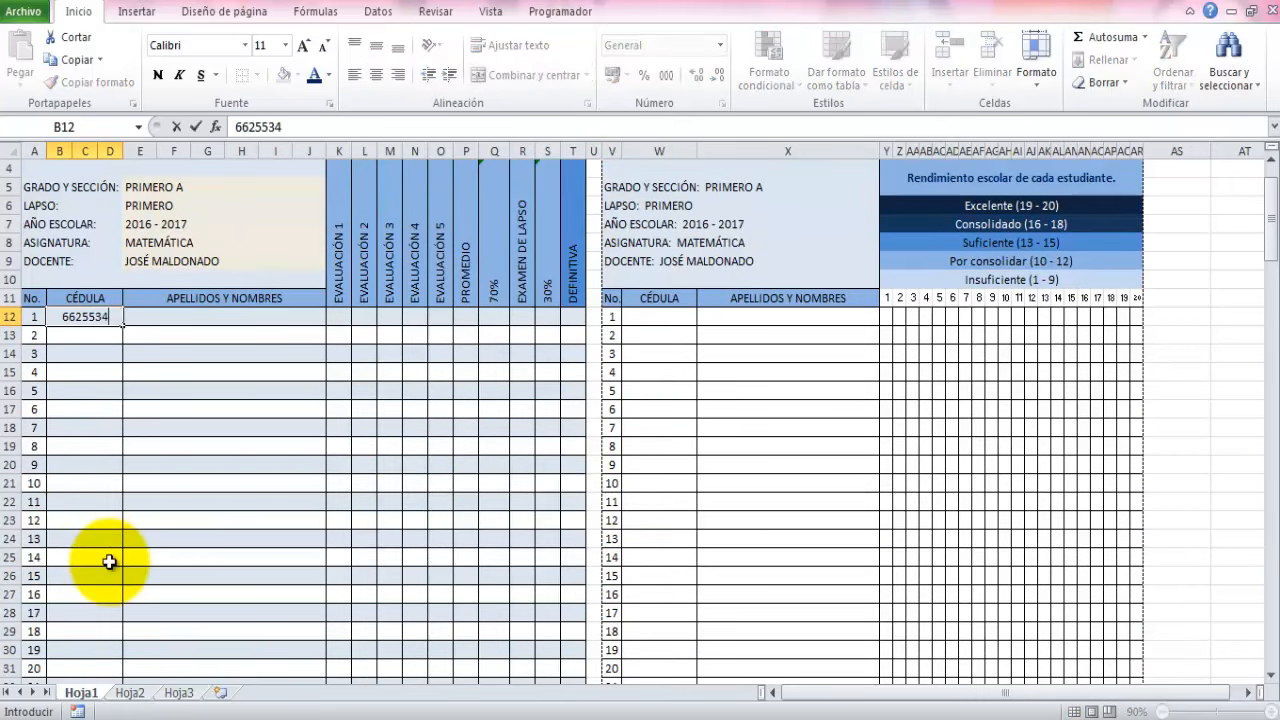
pyautogui.click(143, 317)
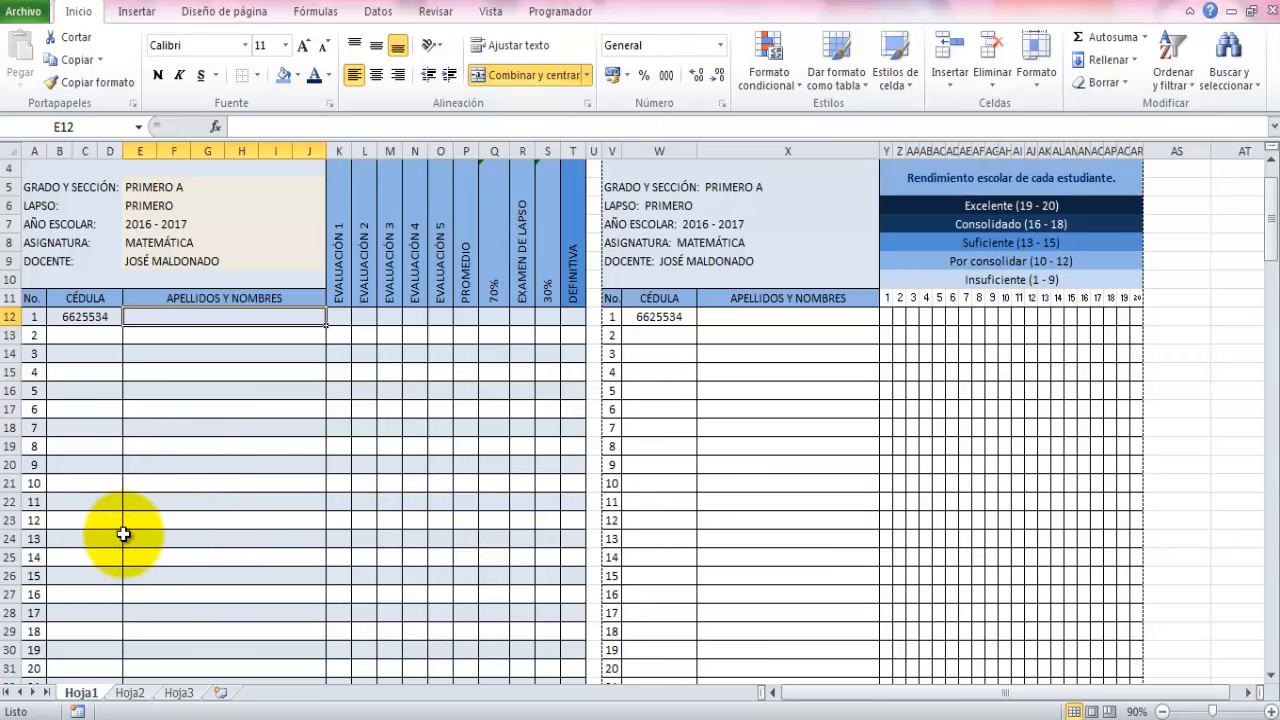
pyautogui.write('mengano')
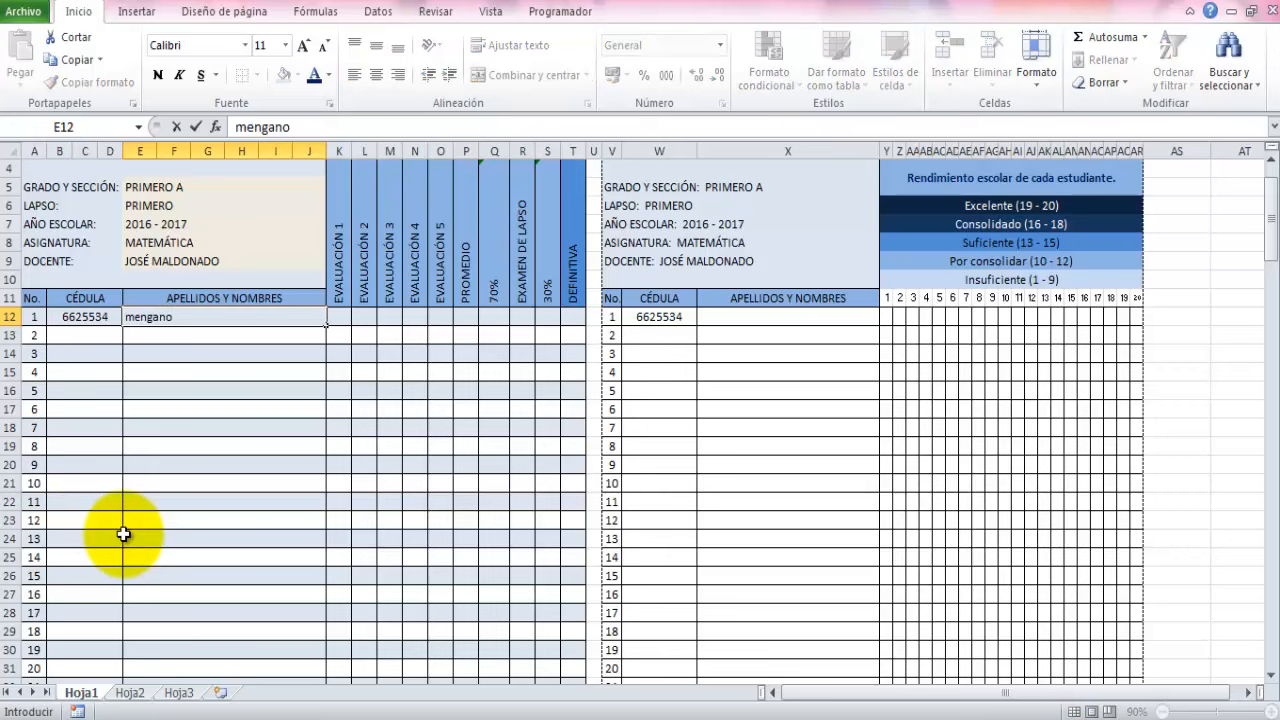
pyautogui.press('Return')
# Fill in the second student's ID number and name in row 13 of the grades table
pyautogui.press('Left')
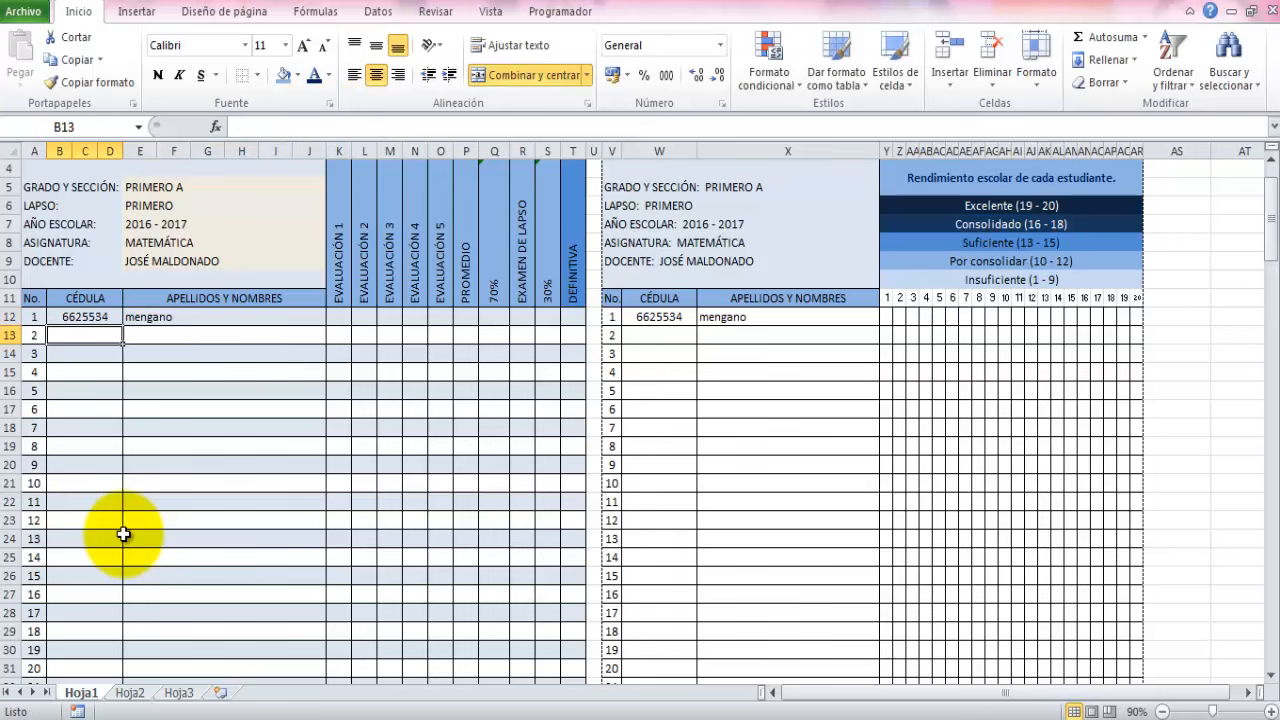
pyautogui.write('663554')
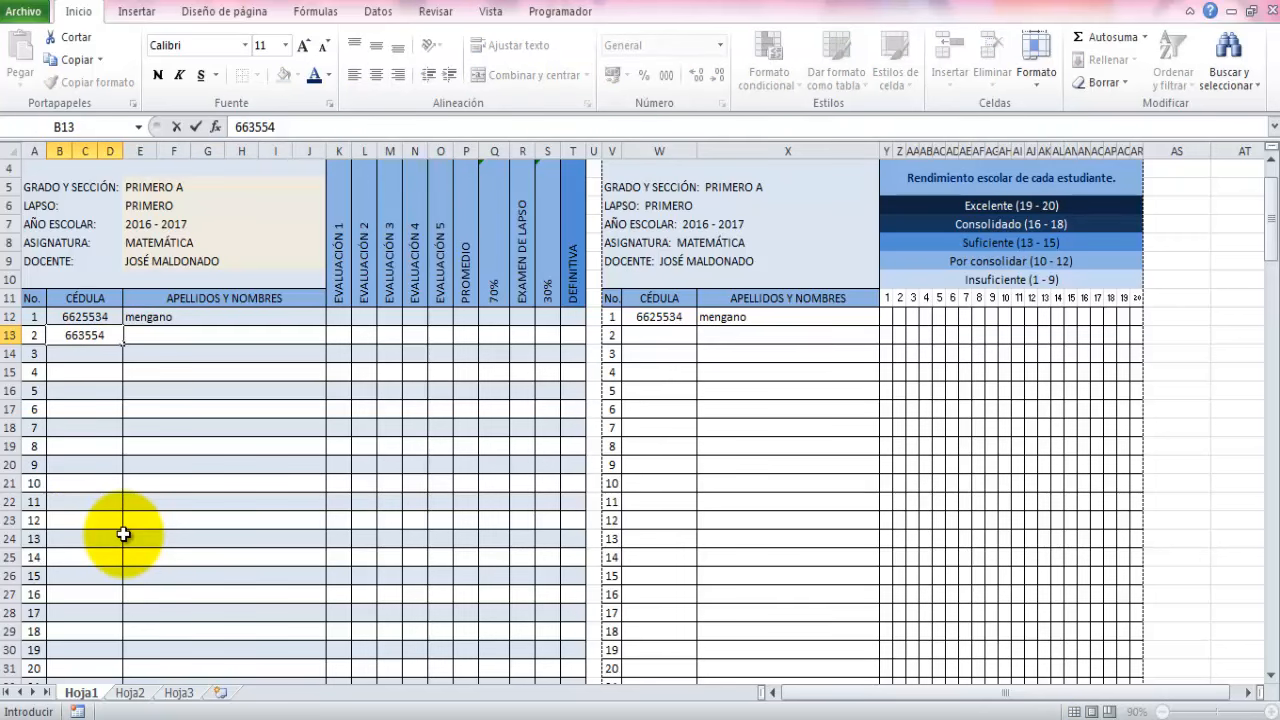
pyautogui.press('Tab')
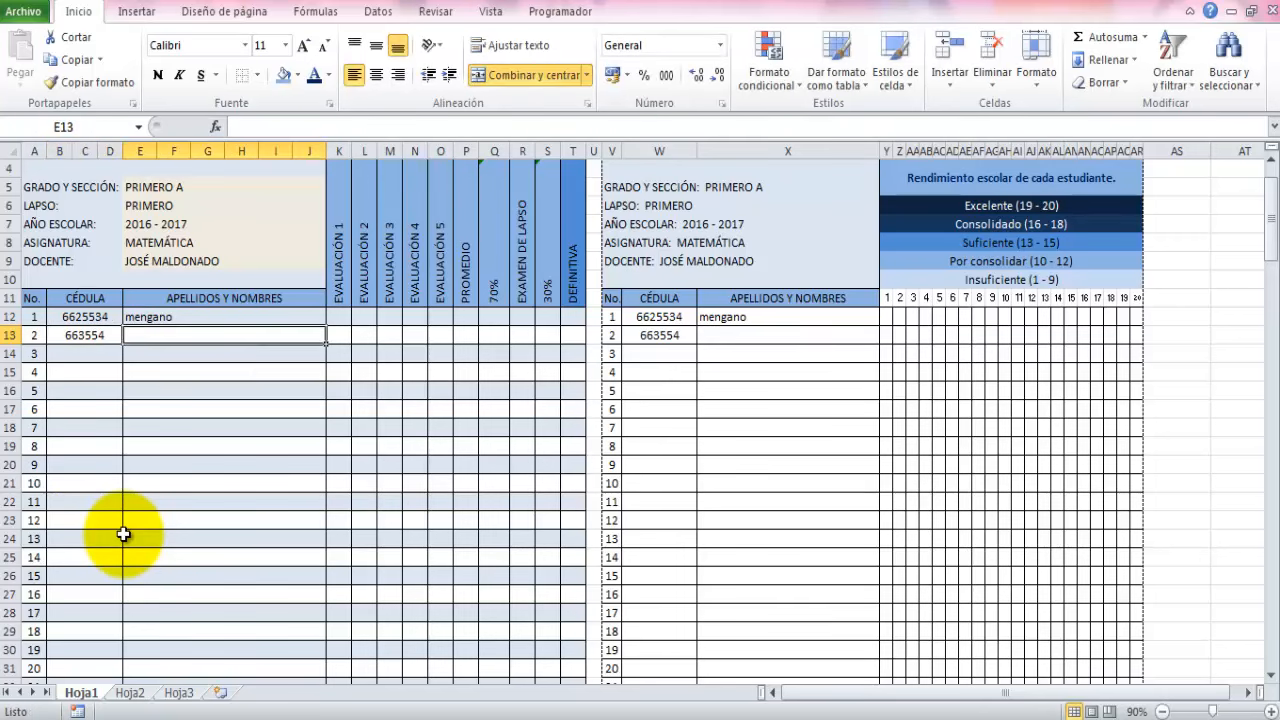
pyautogui.write('pe')
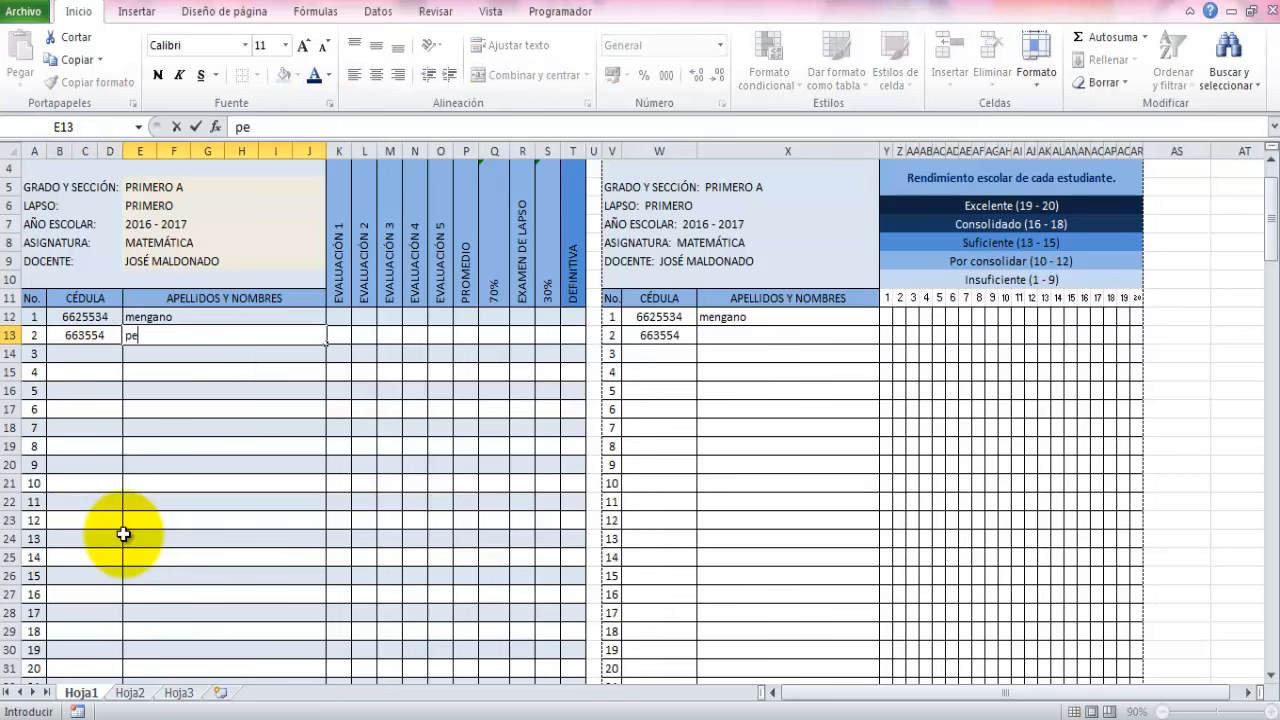
pyautogui.write('rencejo')
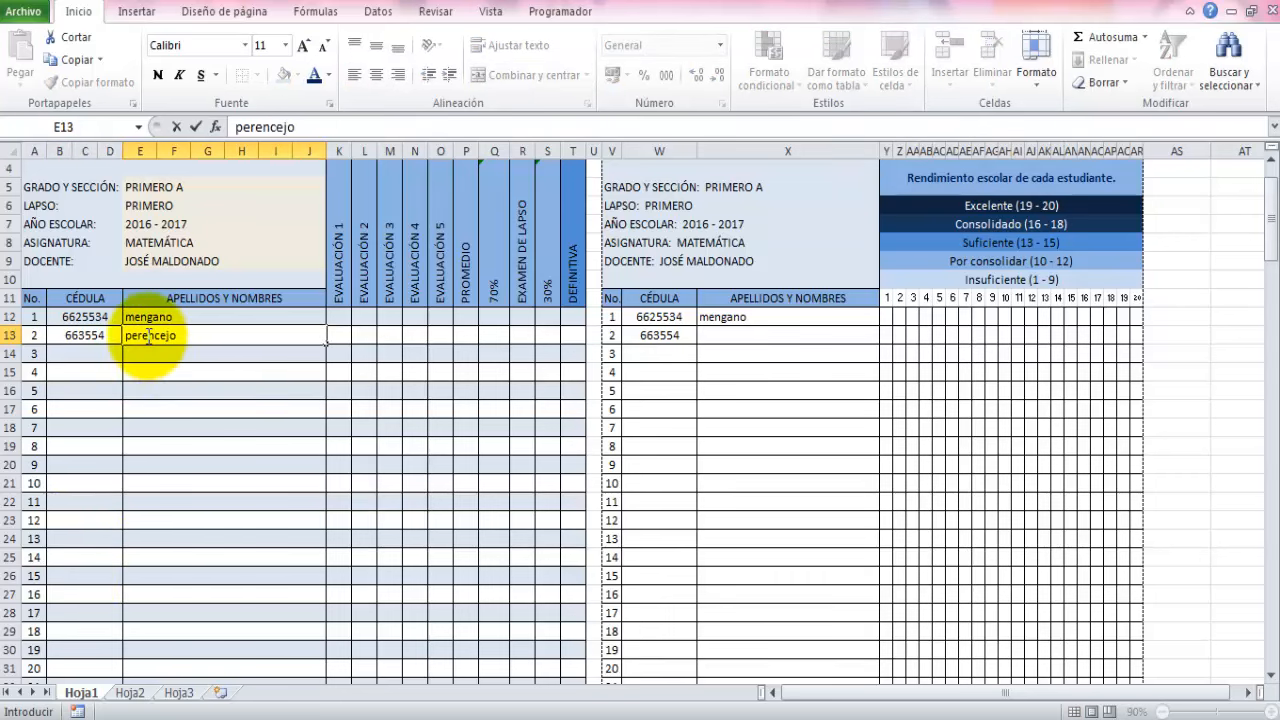
# Fill in the third student's ID number and name in row 14 of the grades table
pyautogui.click(80, 355)
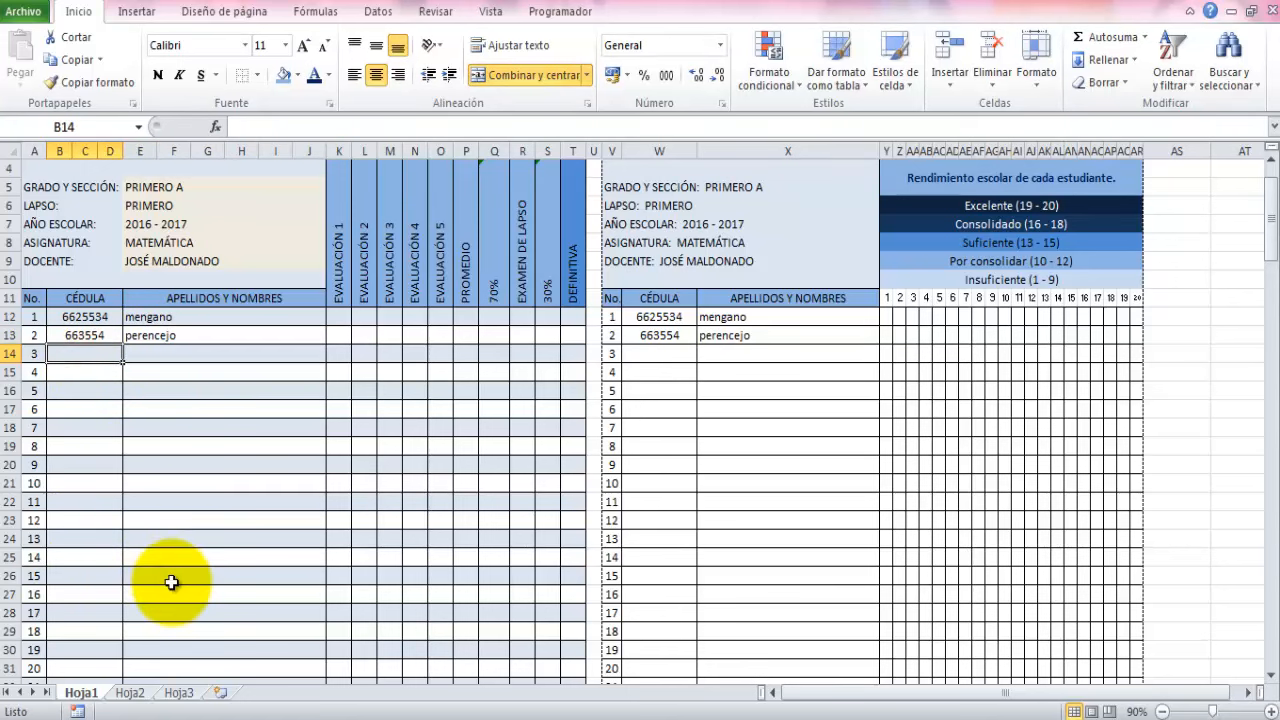
pyautogui.write('8885776')
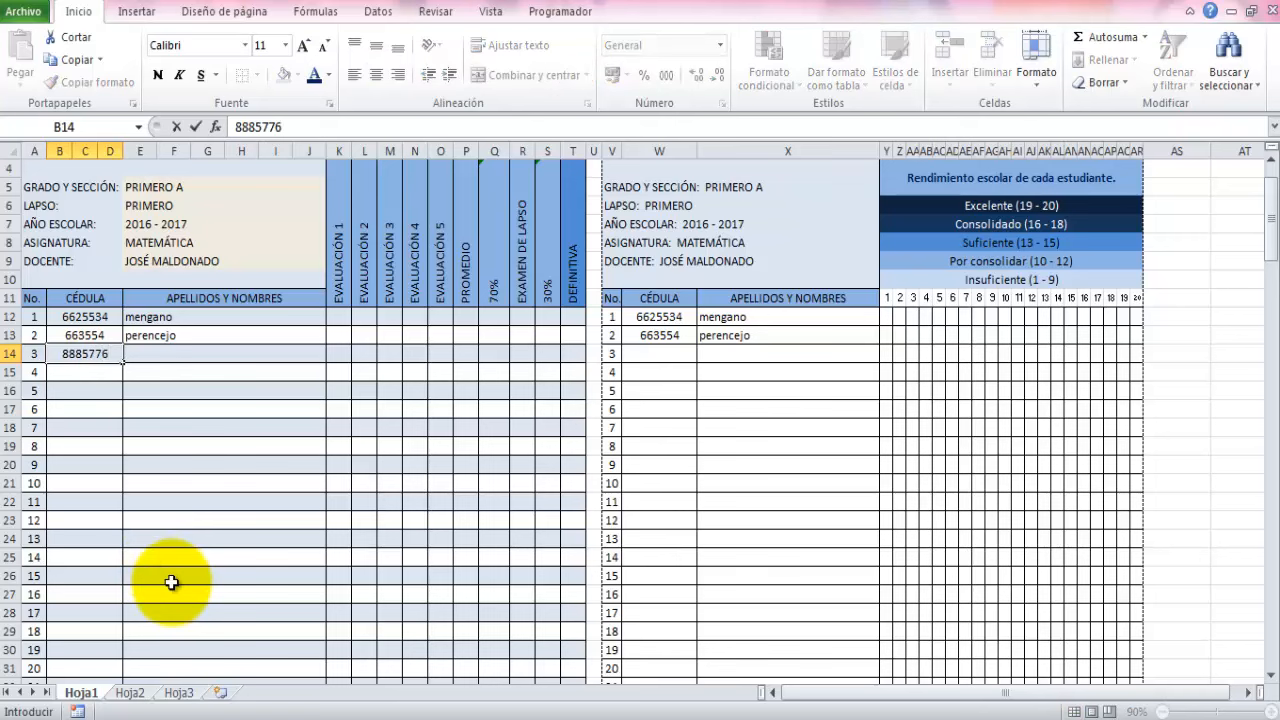
pyautogui.press('Tab')
pyautogui.write('f')
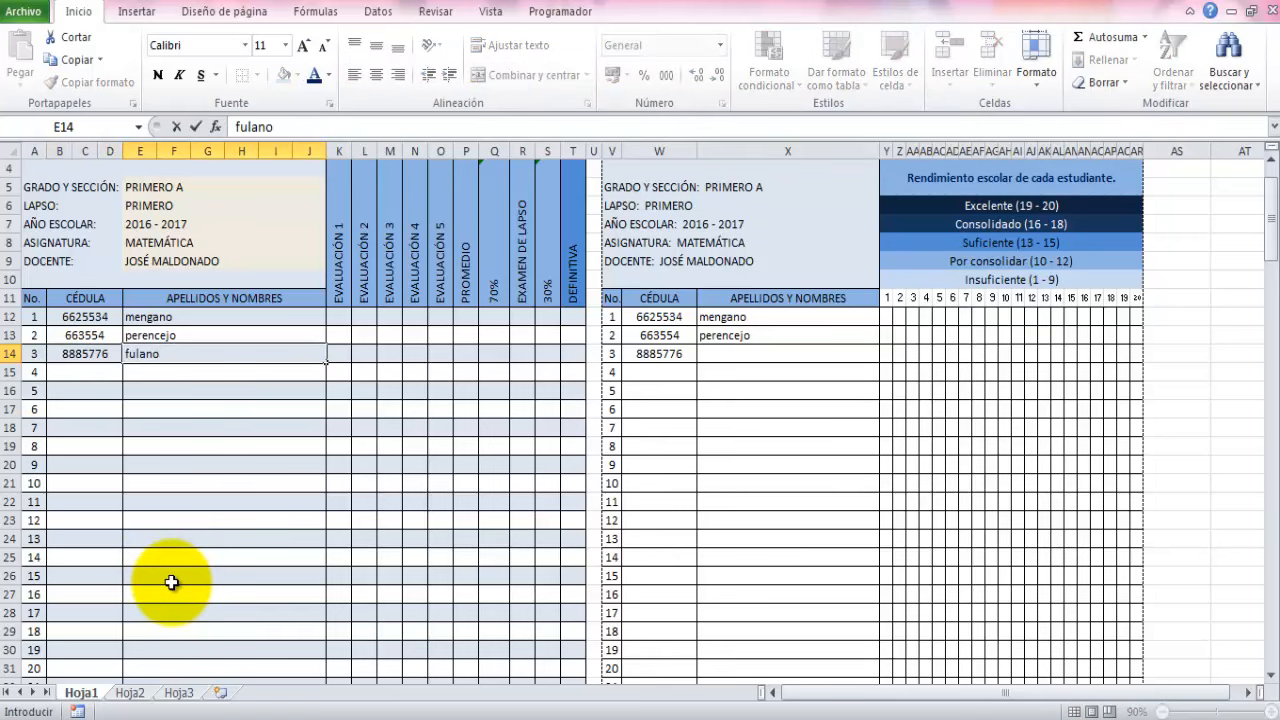
# Enter the EVALUACIÓN 1 grades 12, 8 and 18 for the three students in cells K12 to K14
pyautogui.press('Tab')
pyautogui.press('Up')
pyautogui.press('Up')
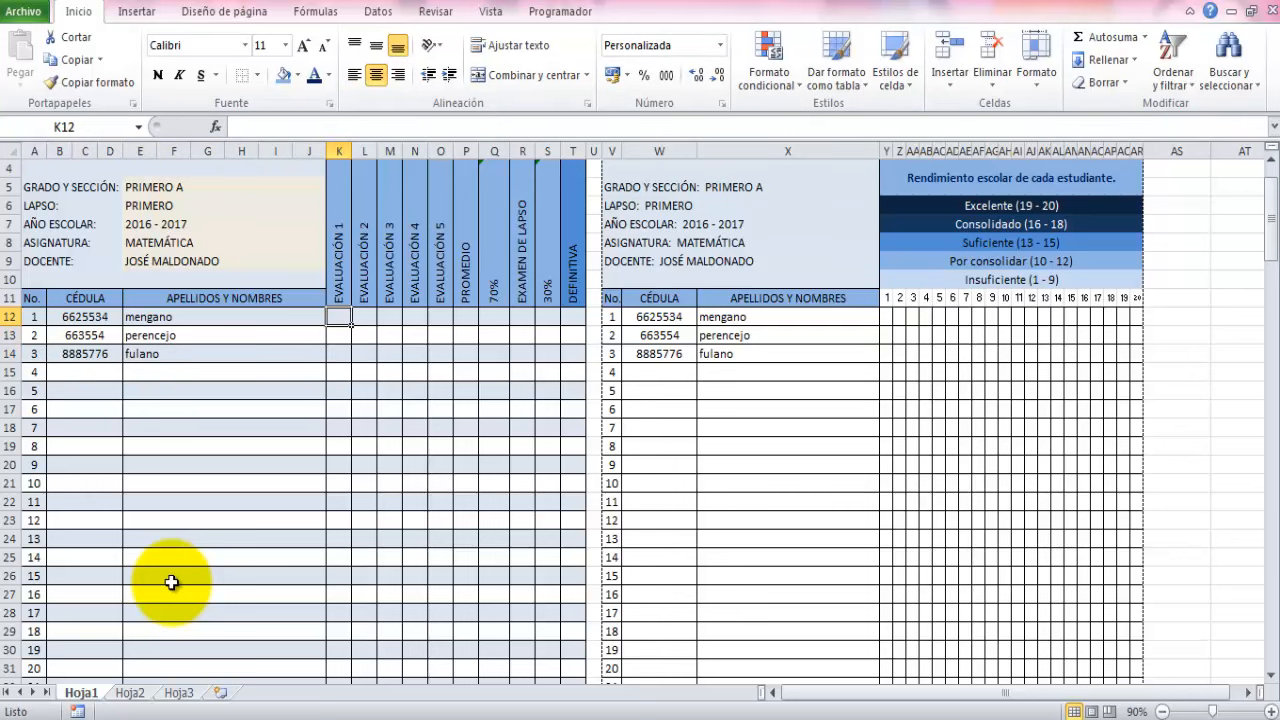
pyautogui.write('12')
pyautogui.press('Return')
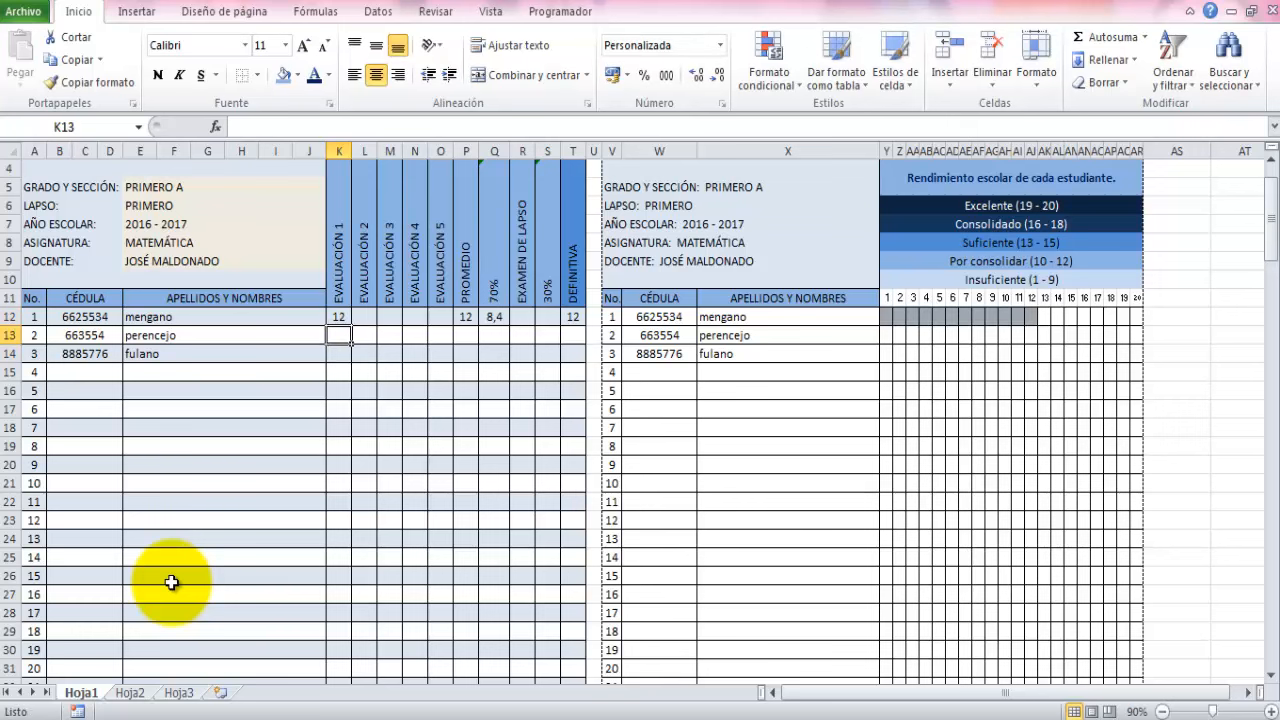
pyautogui.write('8')
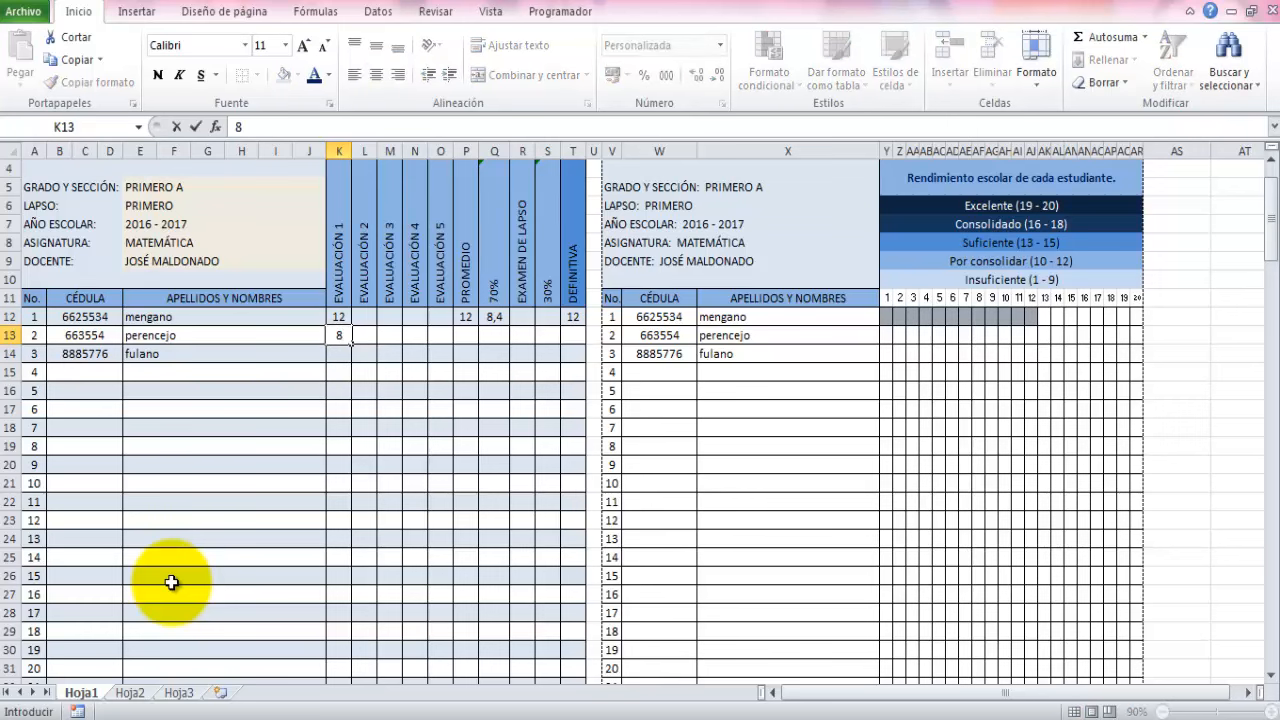
pyautogui.press('Return')
pyautogui.write('18')
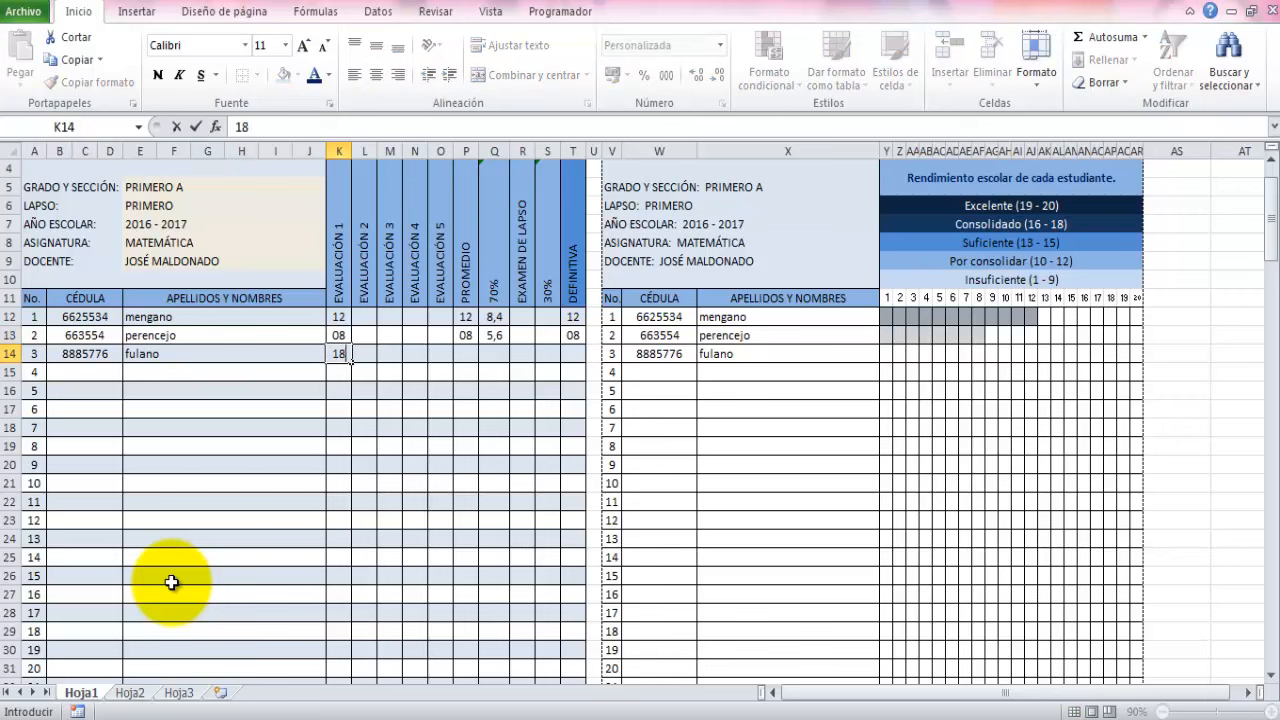
pyautogui.press('Return')
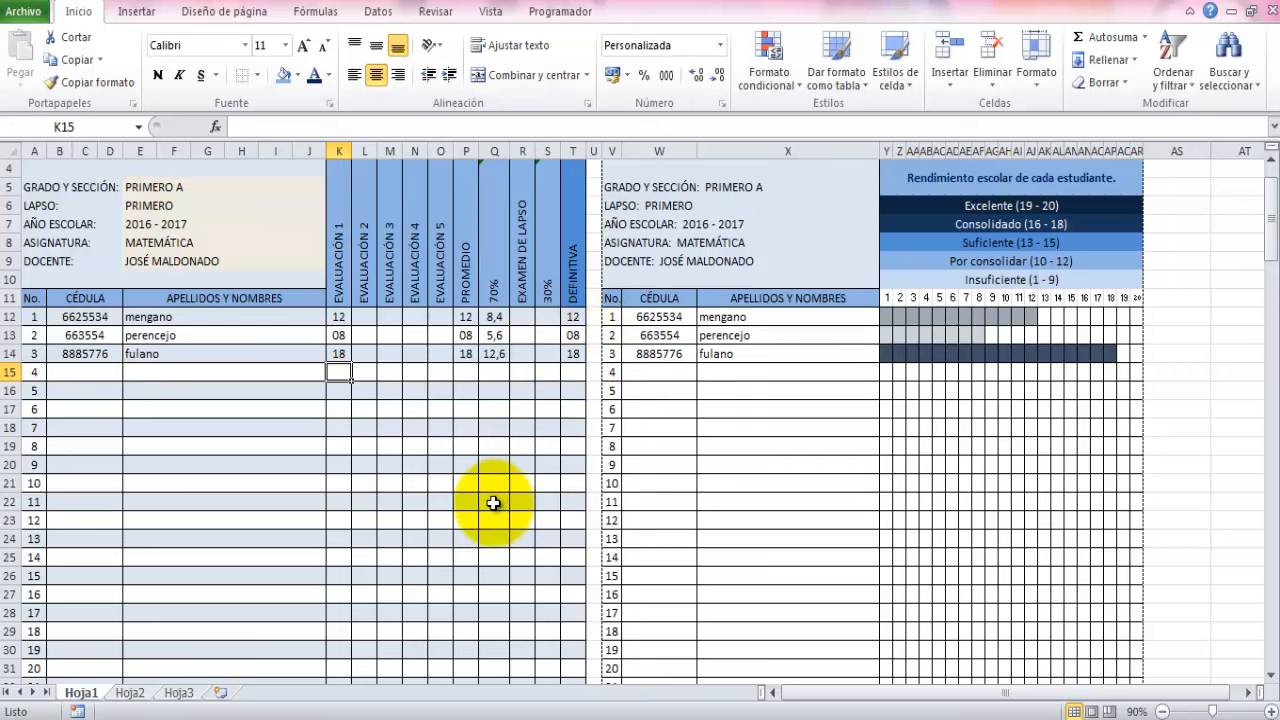
# Re-enter the existing standard deviation formula in cell V46 as an array formula
pyautogui.scroll(-5, 565, 445)
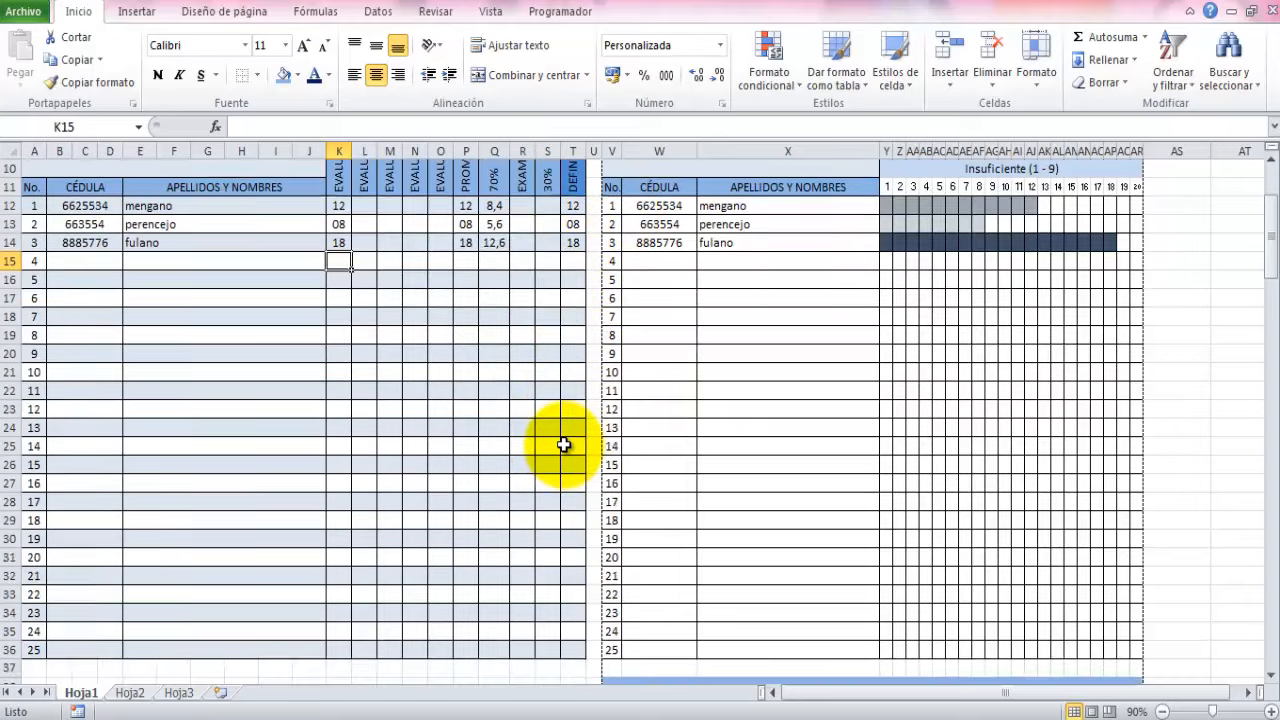
pyautogui.scroll(-3, 564, 445)
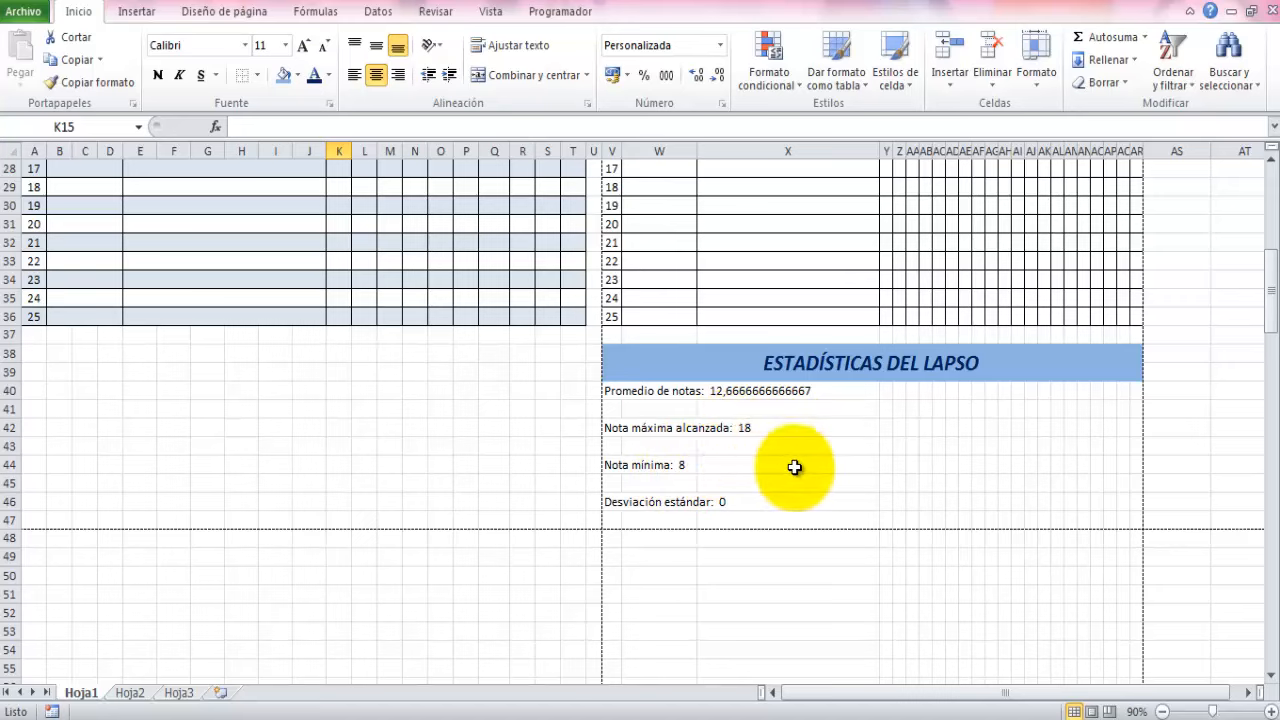
pyautogui.click(610, 503)
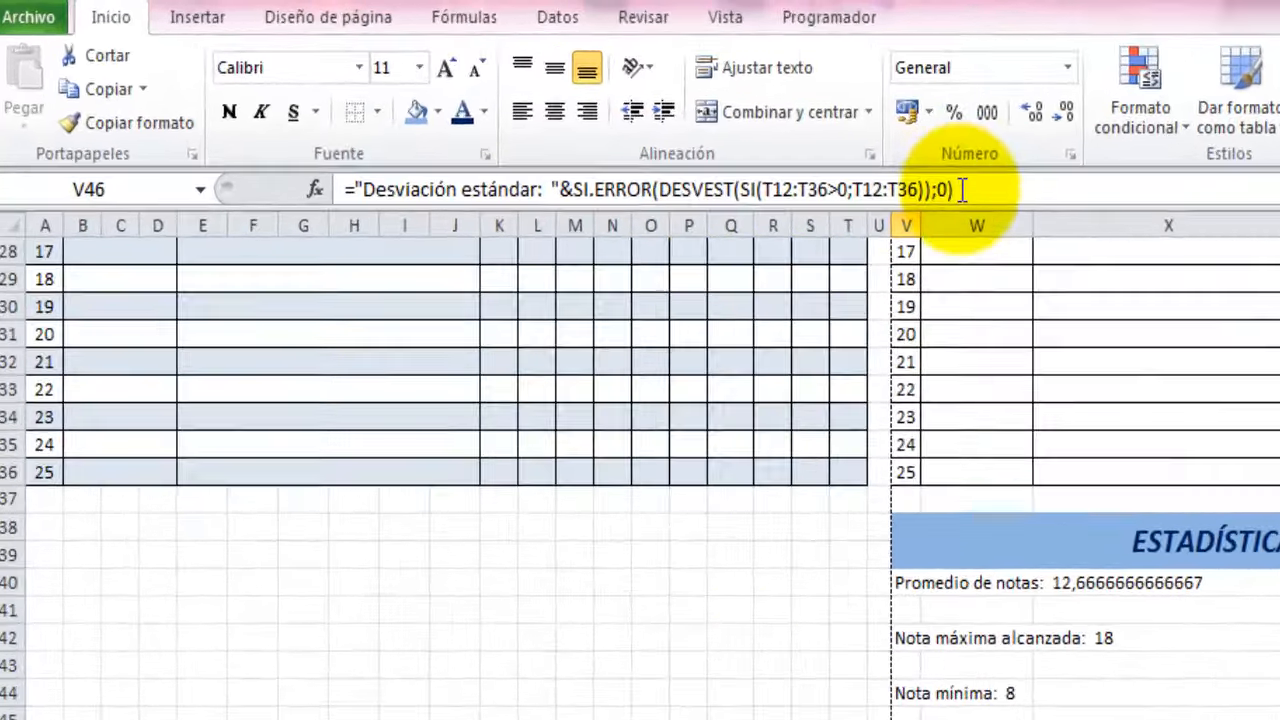
pyautogui.click(642, 127)
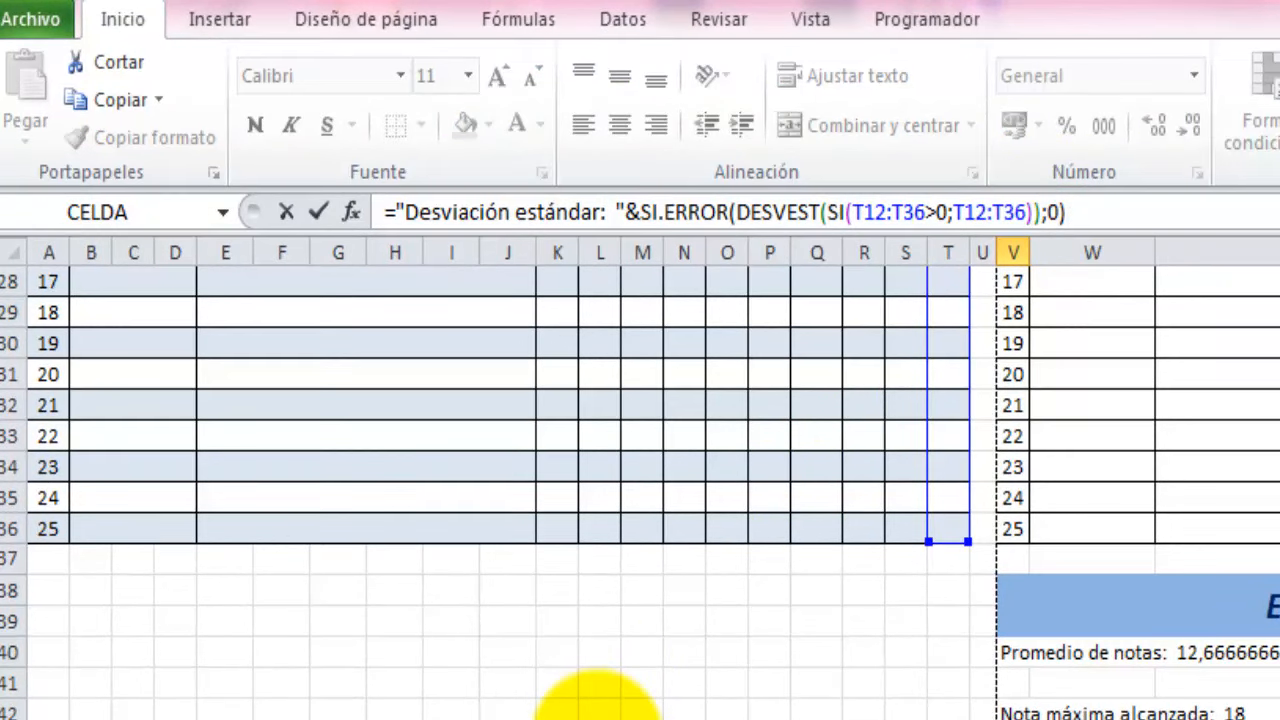
pyautogui.hotkey('ctrl', 'shift', 'Return')
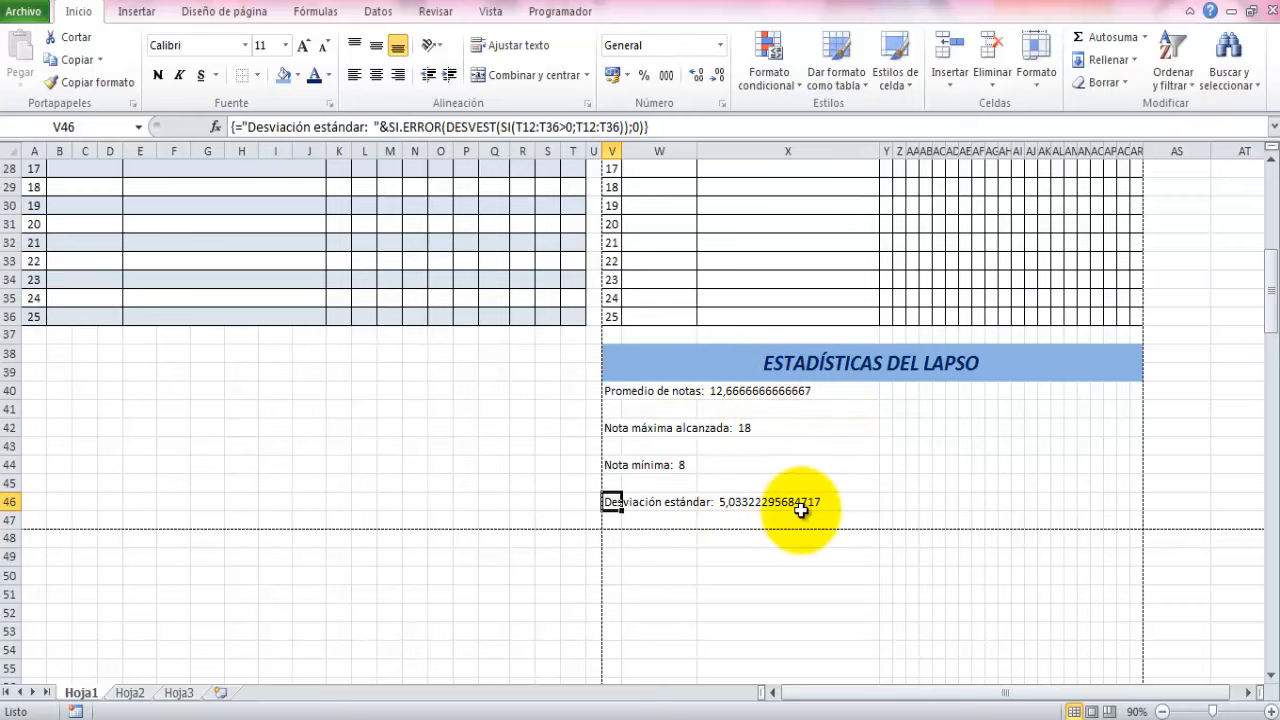
# Wrap the SI.ERROR part of the average formula in V40 in REDONDEAR with 1 decimal place
pyautogui.click(606, 391)
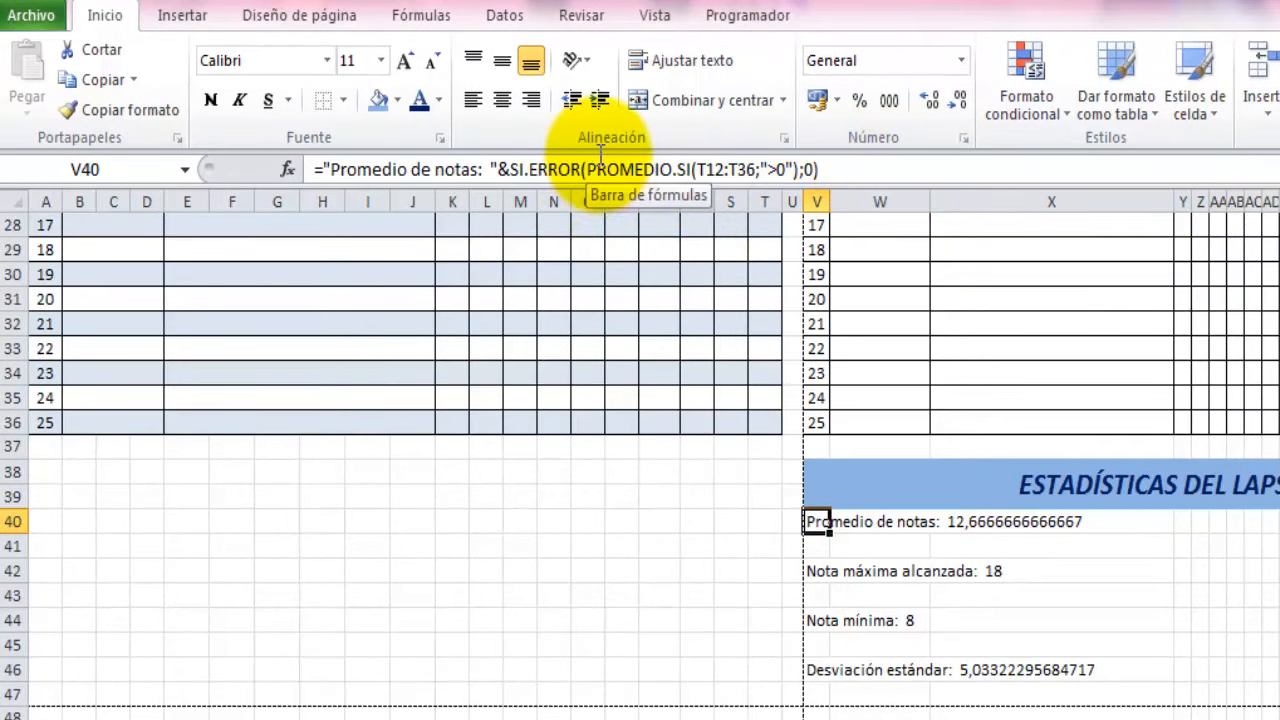
pyautogui.click(511, 169)
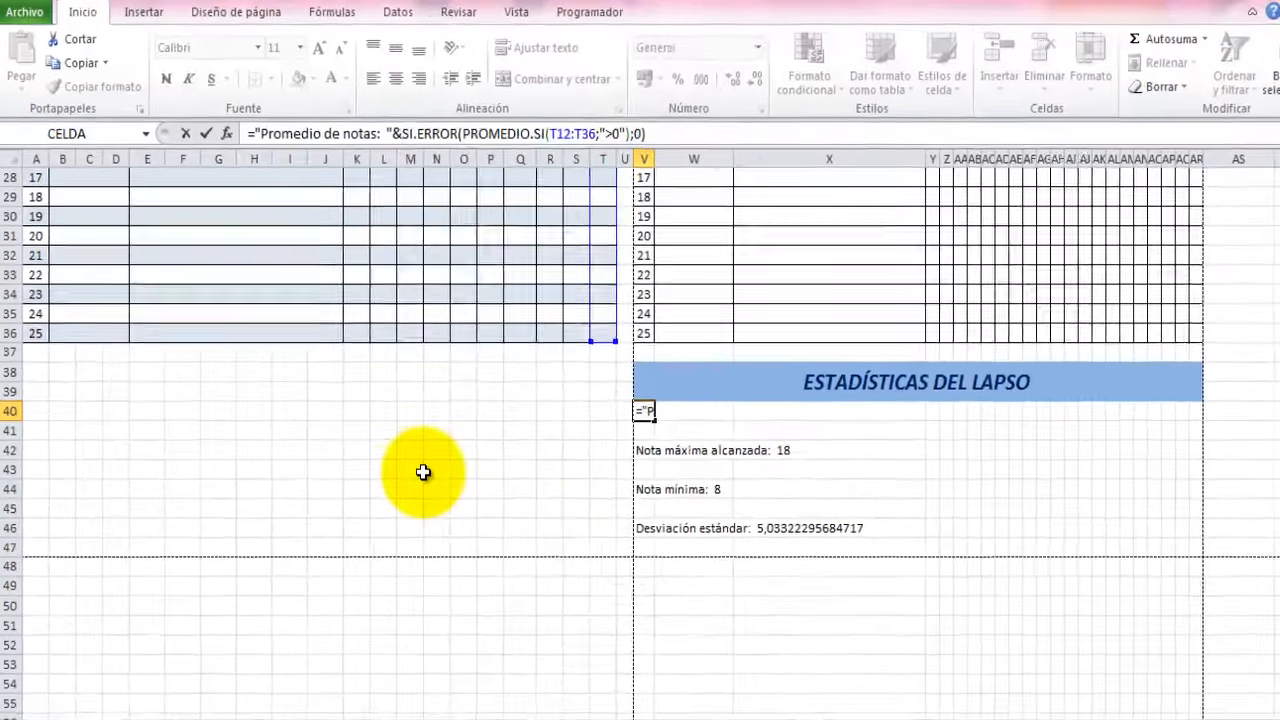
pyautogui.write('redond')
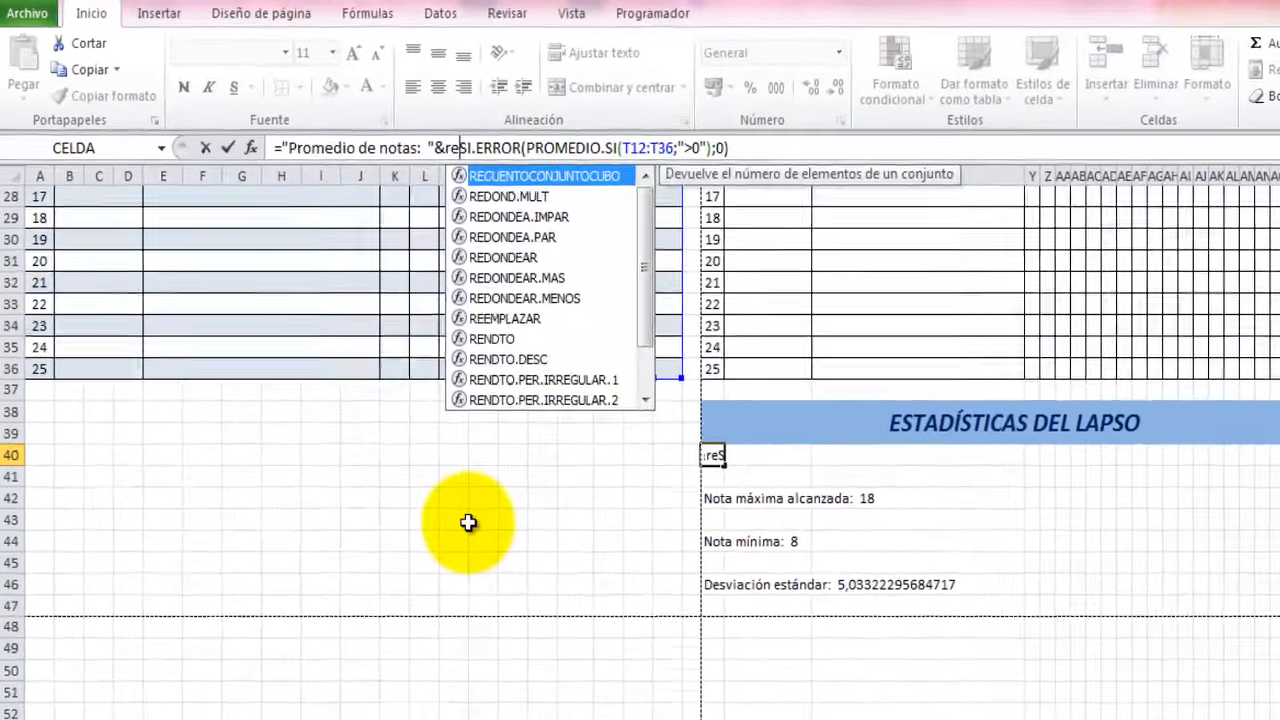
pyautogui.write('ear')
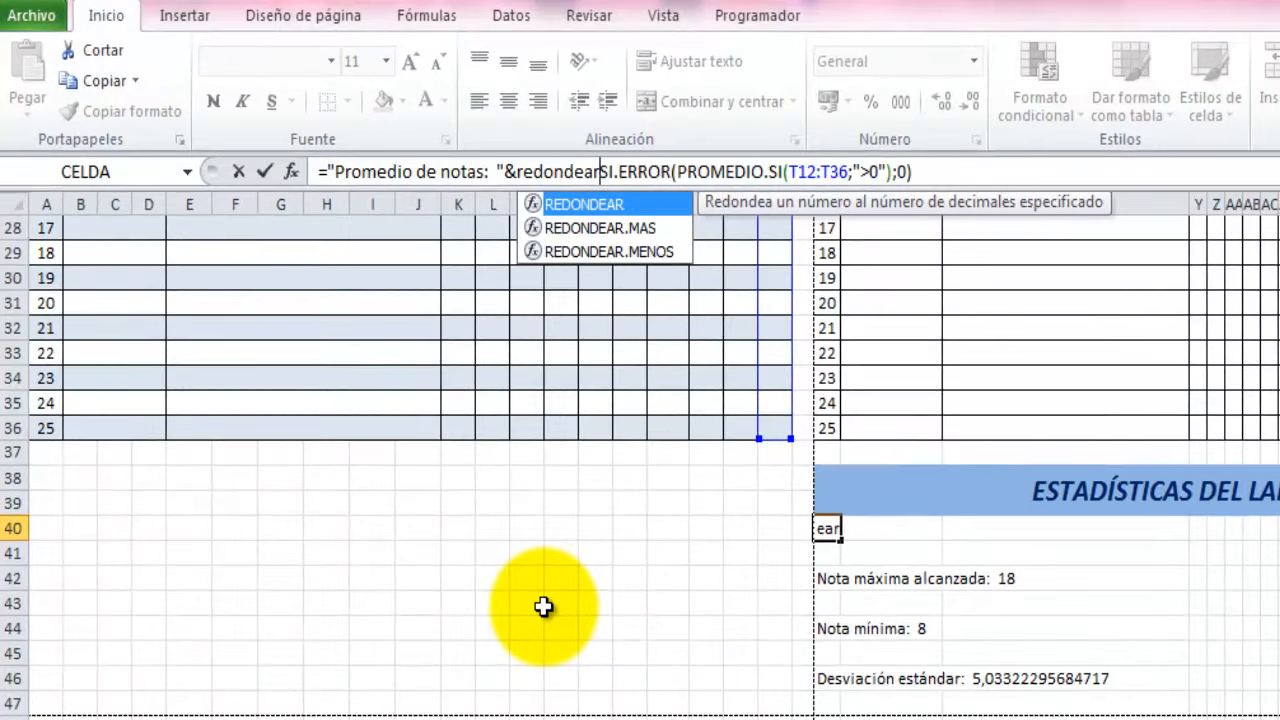
pyautogui.write('(')
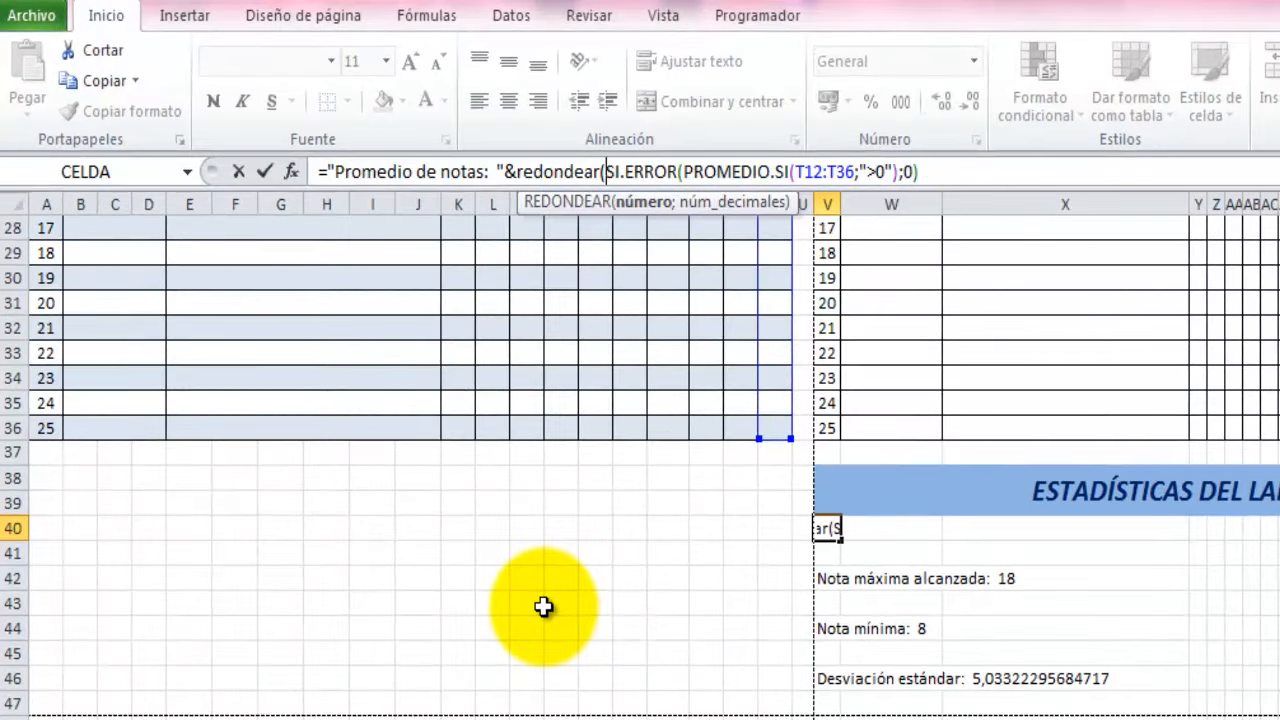
pyautogui.click(918, 171)
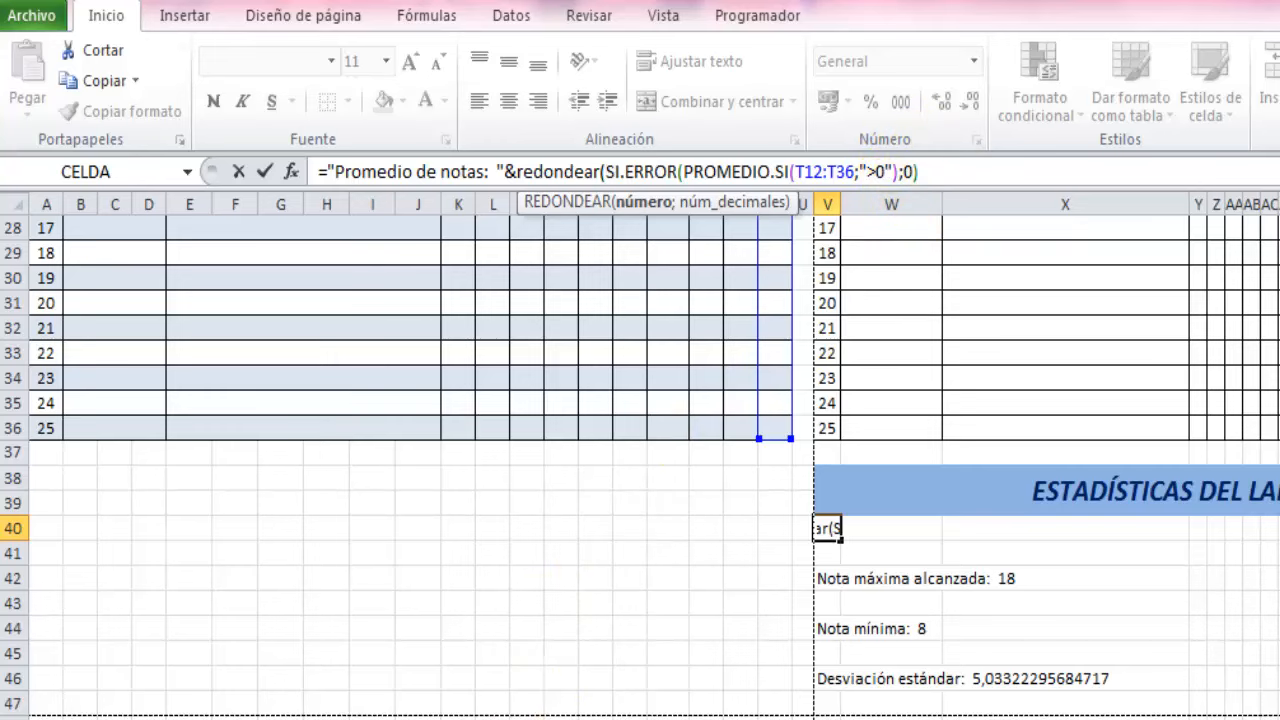
pyautogui.write(',1')
pyautogui.write(';1')
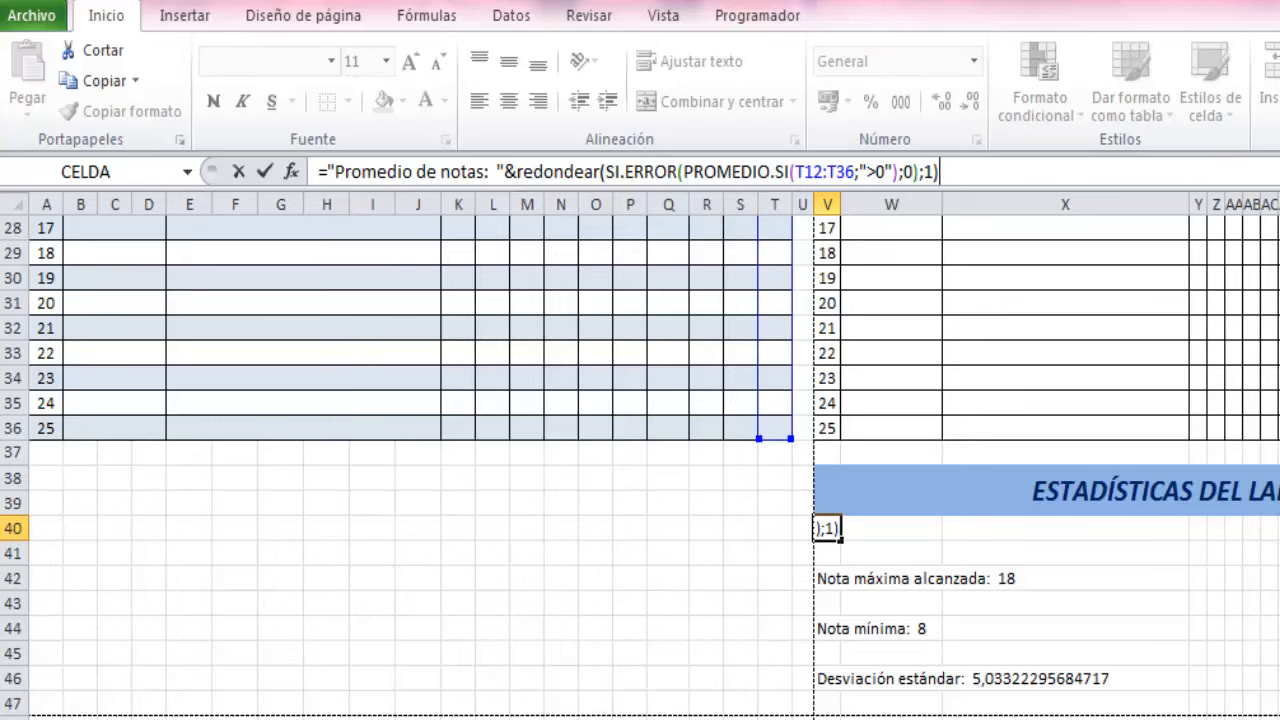
pyautogui.press('Return')
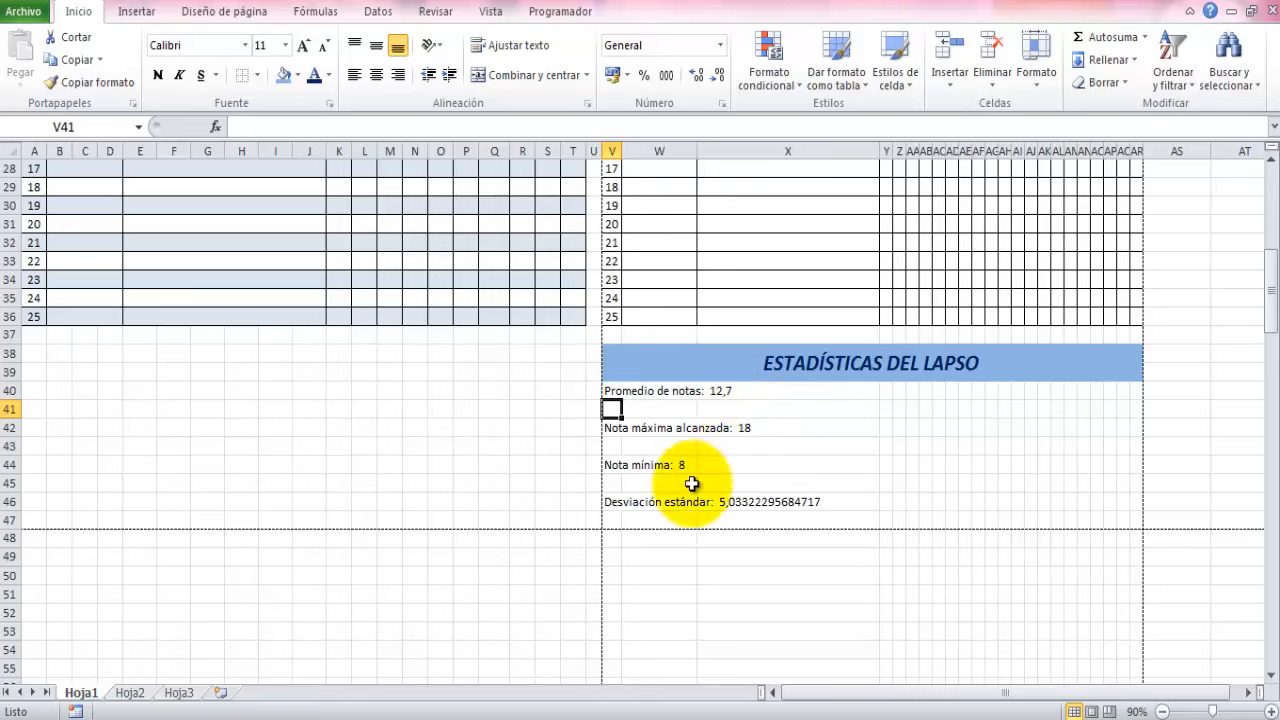
# Wrap the SI.ERROR part of the V46 standard deviation formula in REDONDEAR with 1 decimal, keeping it an array formula
pyautogui.click(610, 503)
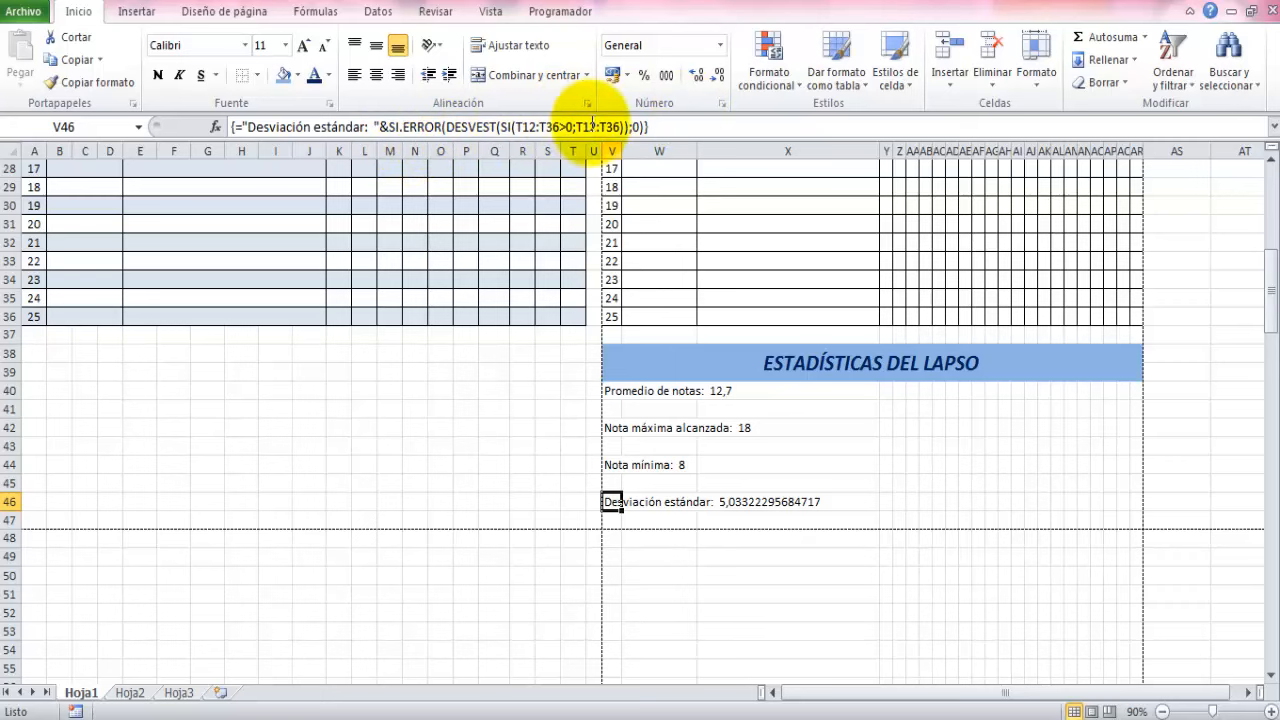
pyautogui.click(383, 127)
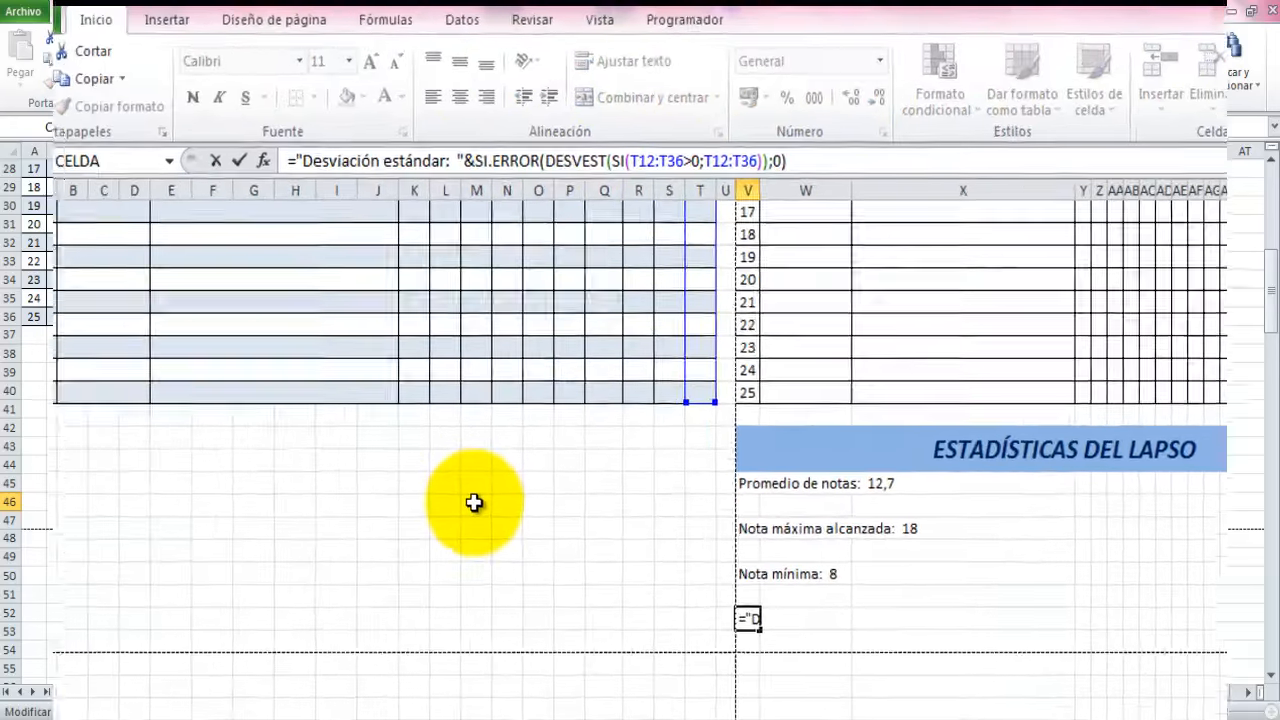
pyautogui.write('redon')
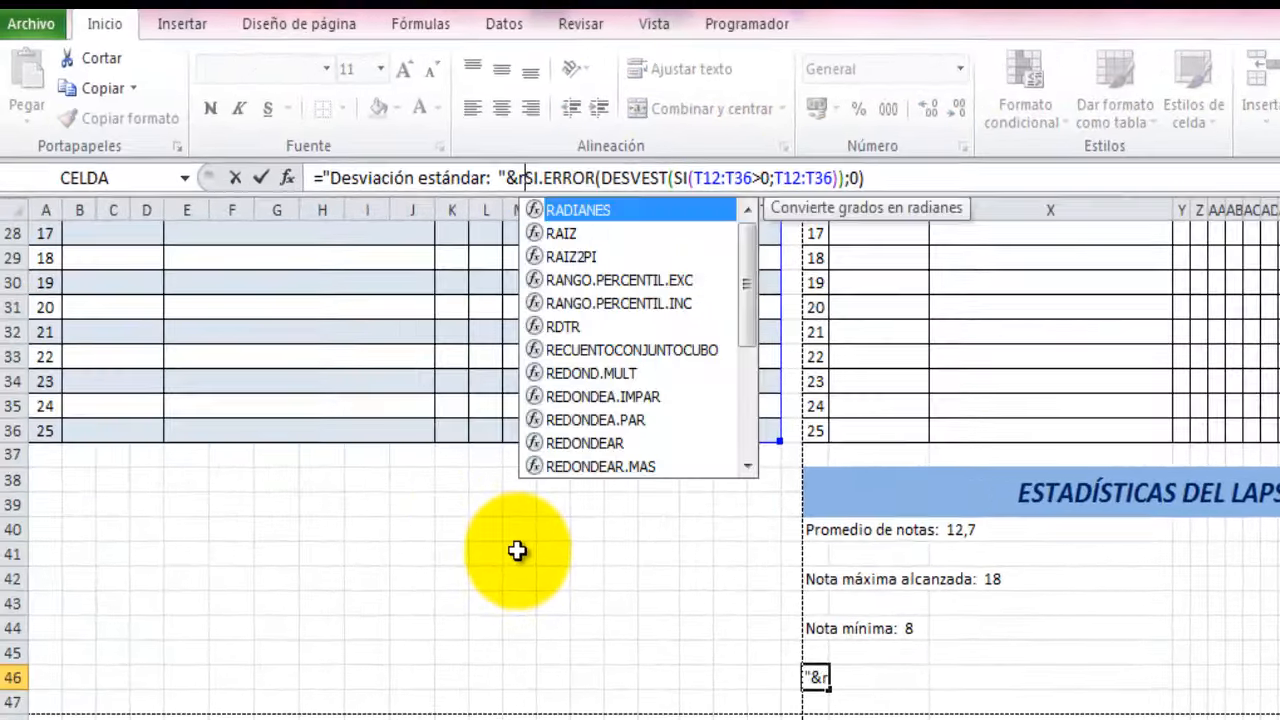
pyautogui.write('dear')
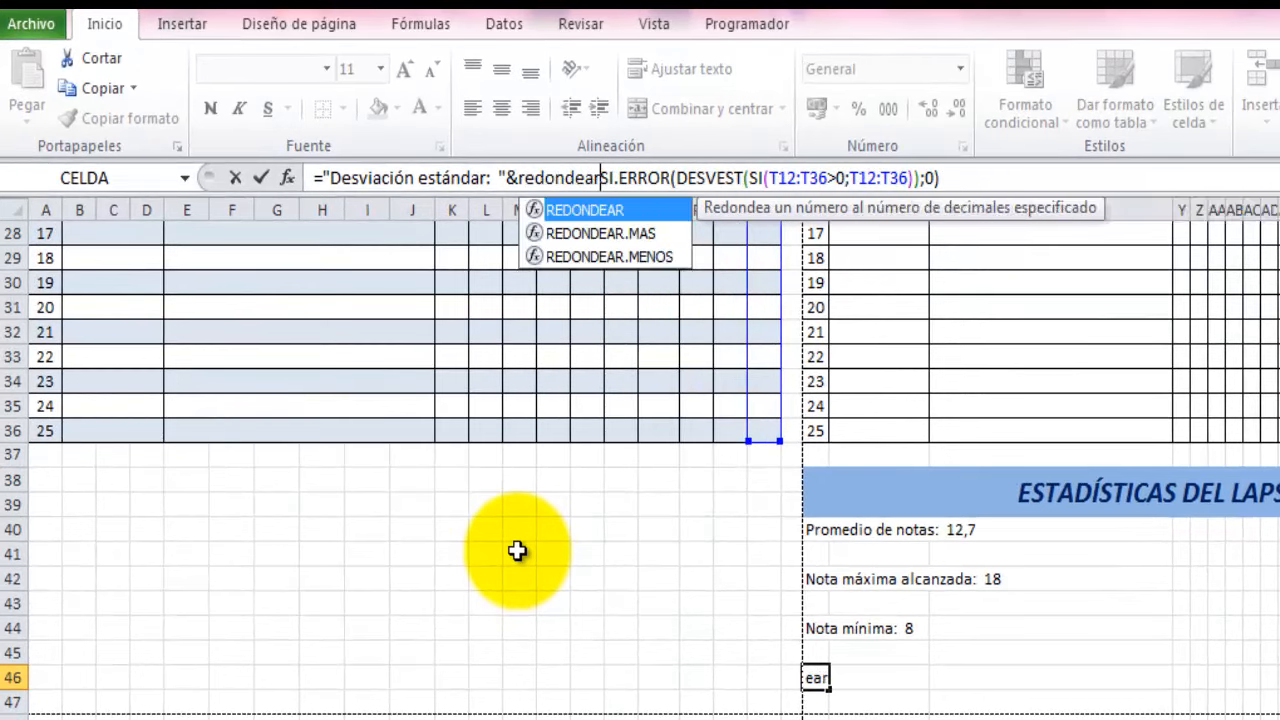
pyautogui.write('(')
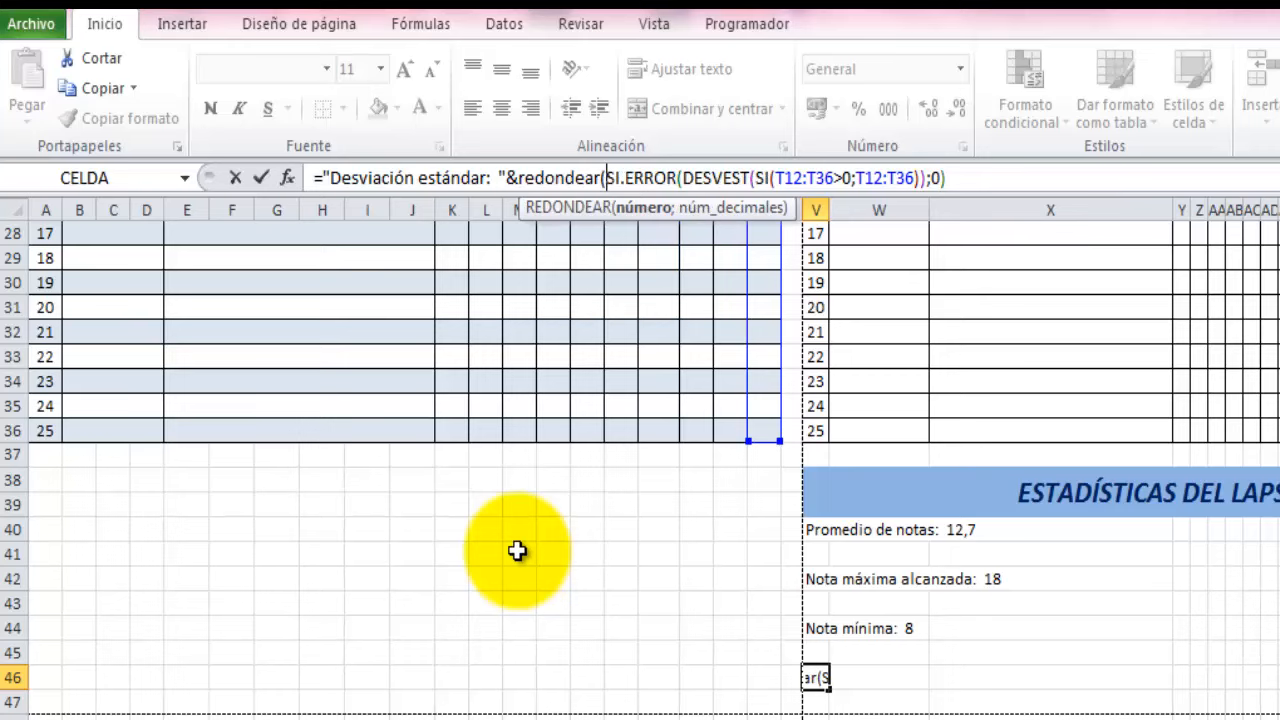
pyautogui.click(963, 172)
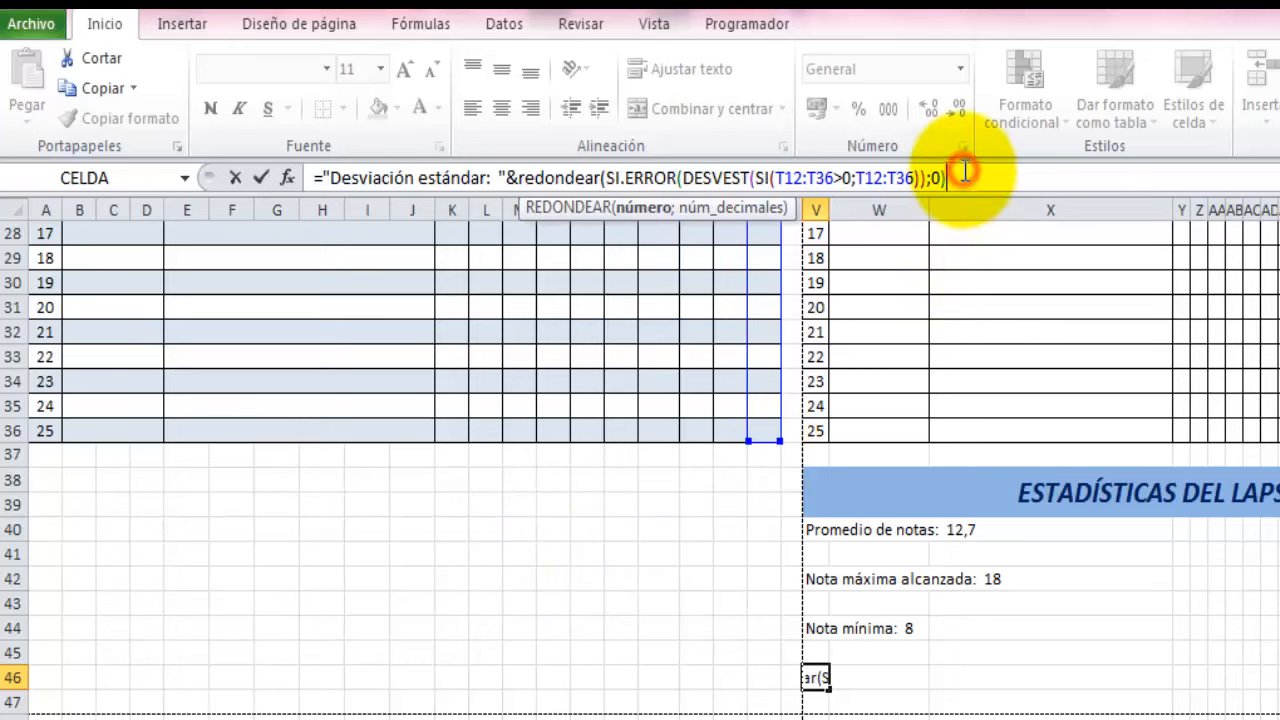
pyautogui.write(';1')
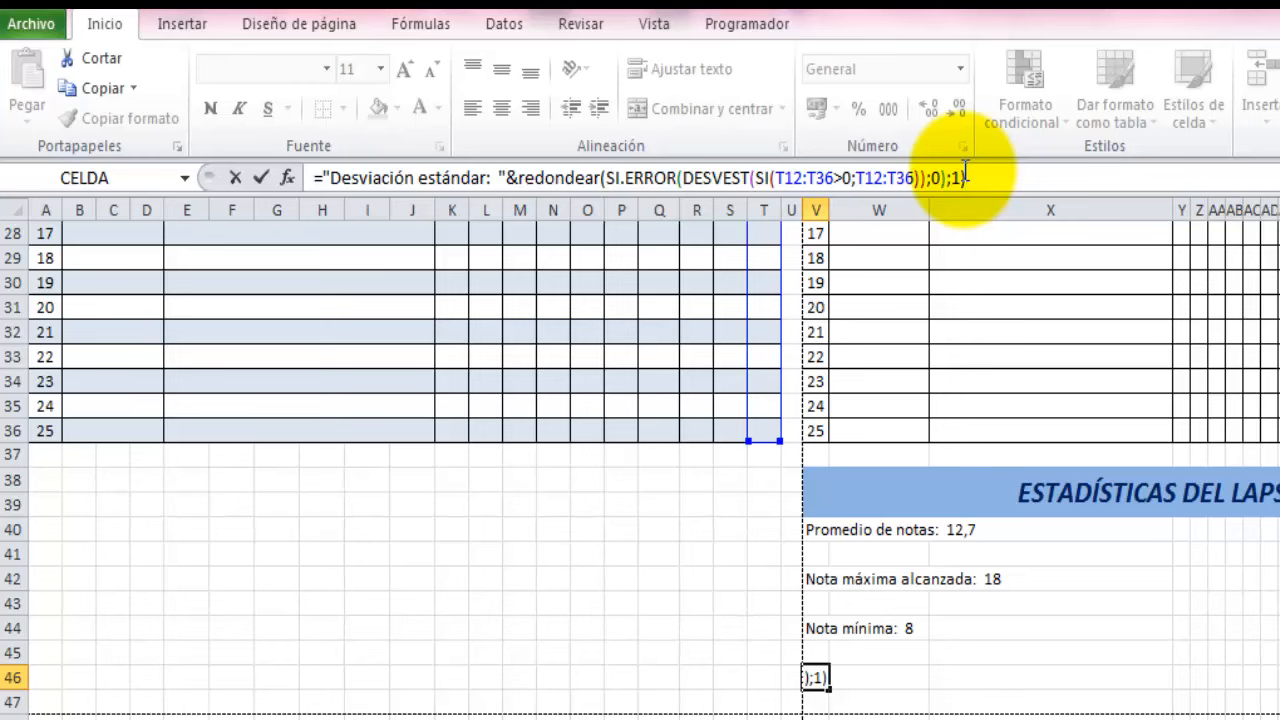
pyautogui.hotkey('ctrl', 'shift', 'Return')
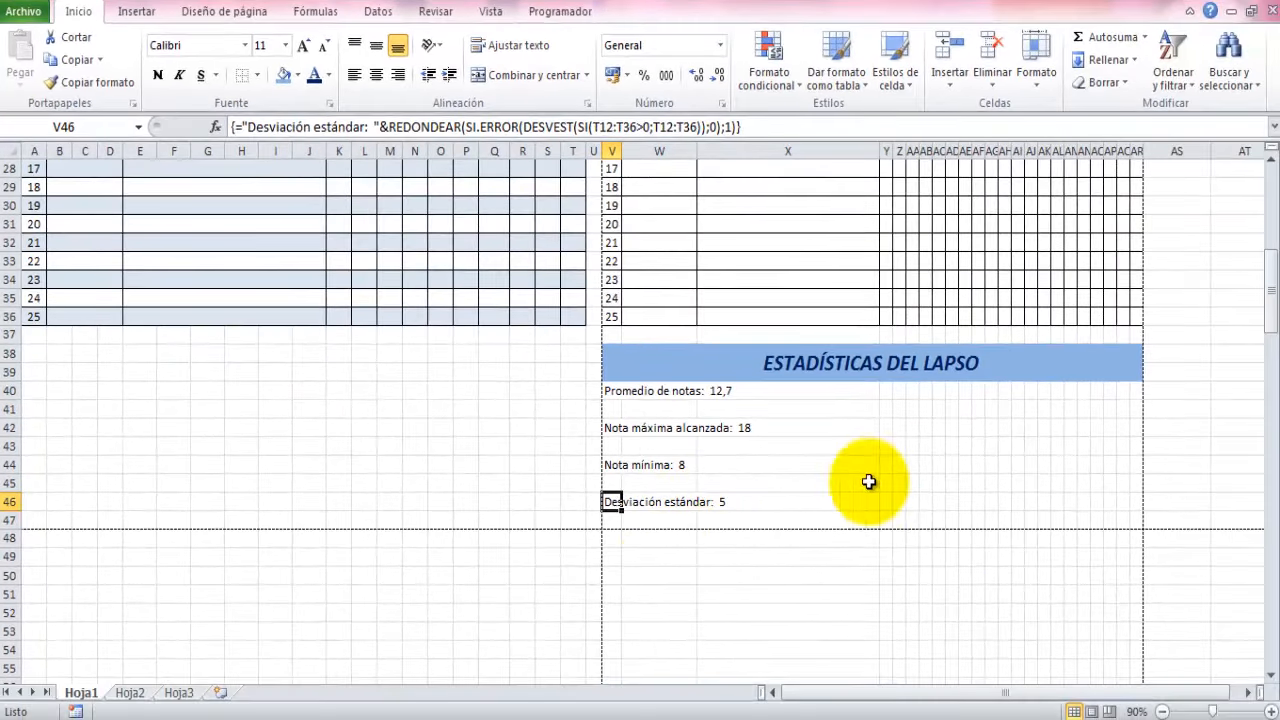
# Enter the label "Total estudiantes aprobados:" in cell Y40 of the ESTADÍSTICAS DEL LAPSO section
pyautogui.click(886, 392)
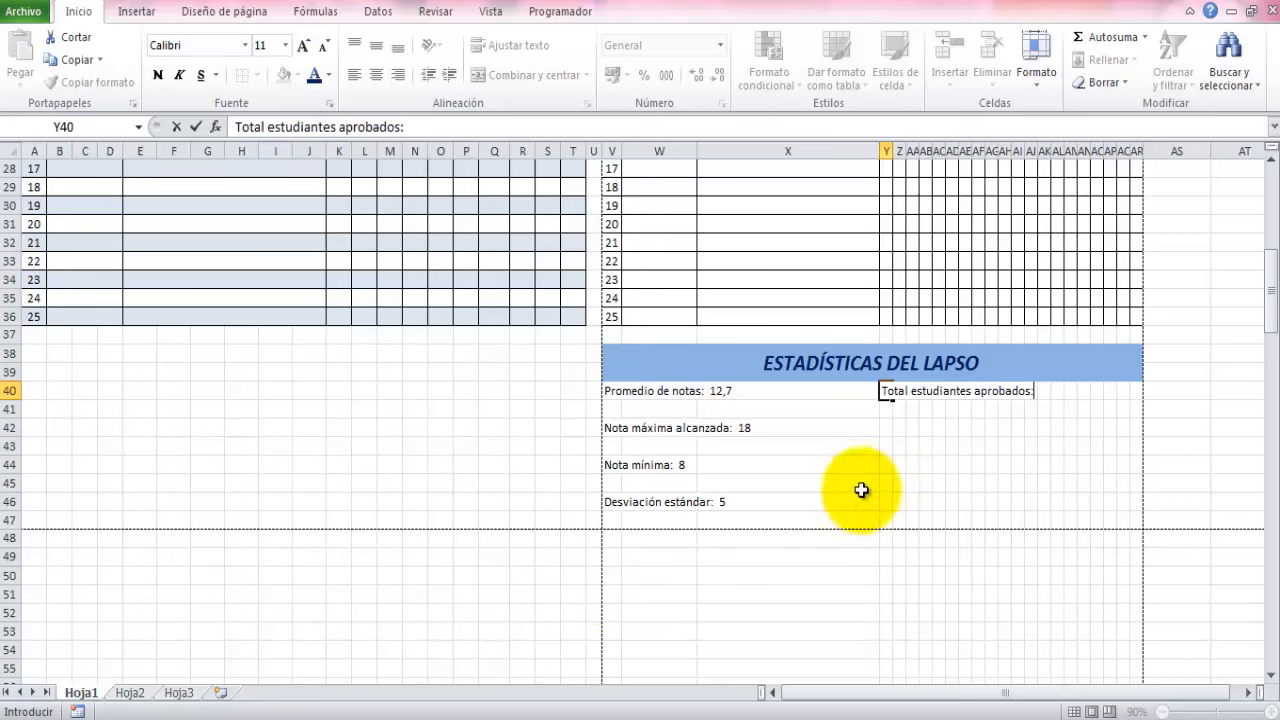
pyautogui.click(1059, 396)
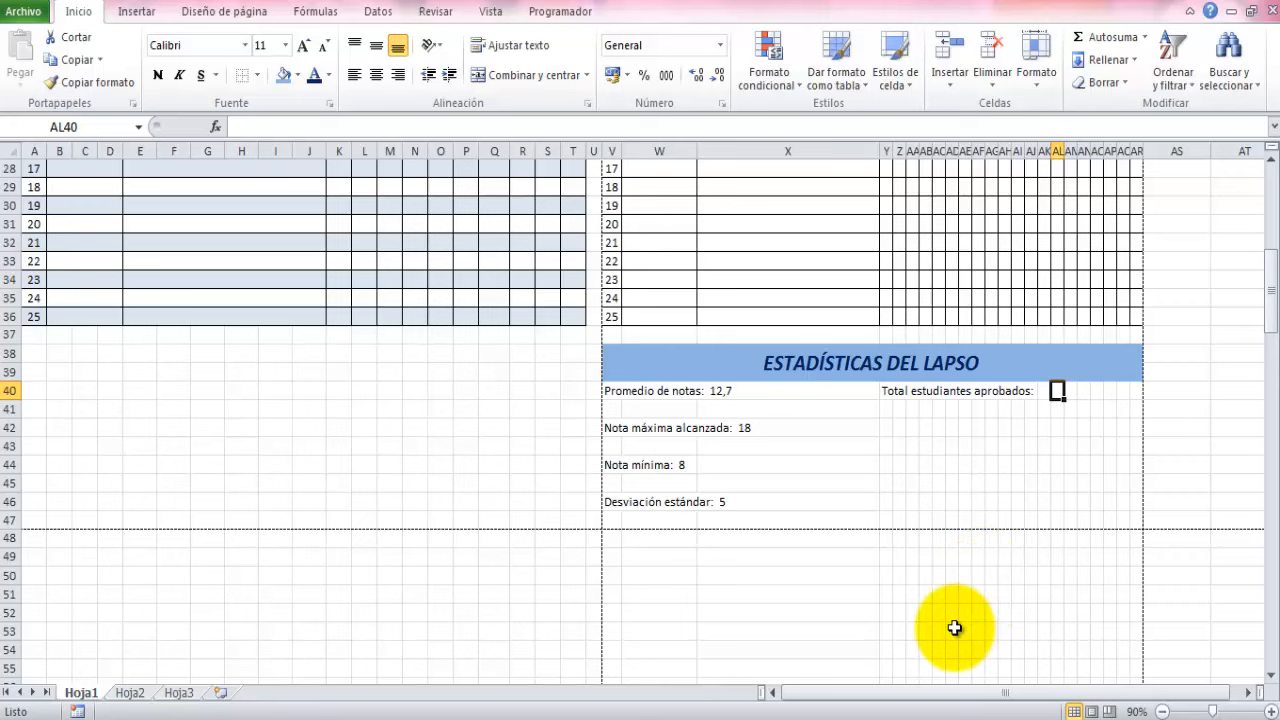
# Start a CONTAR.SI.CONJUNTO formula in cell AL40 with range T12:T36 and the criterion ">=10"
pyautogui.press('Right')
pyautogui.scroll(1, 990, 580)
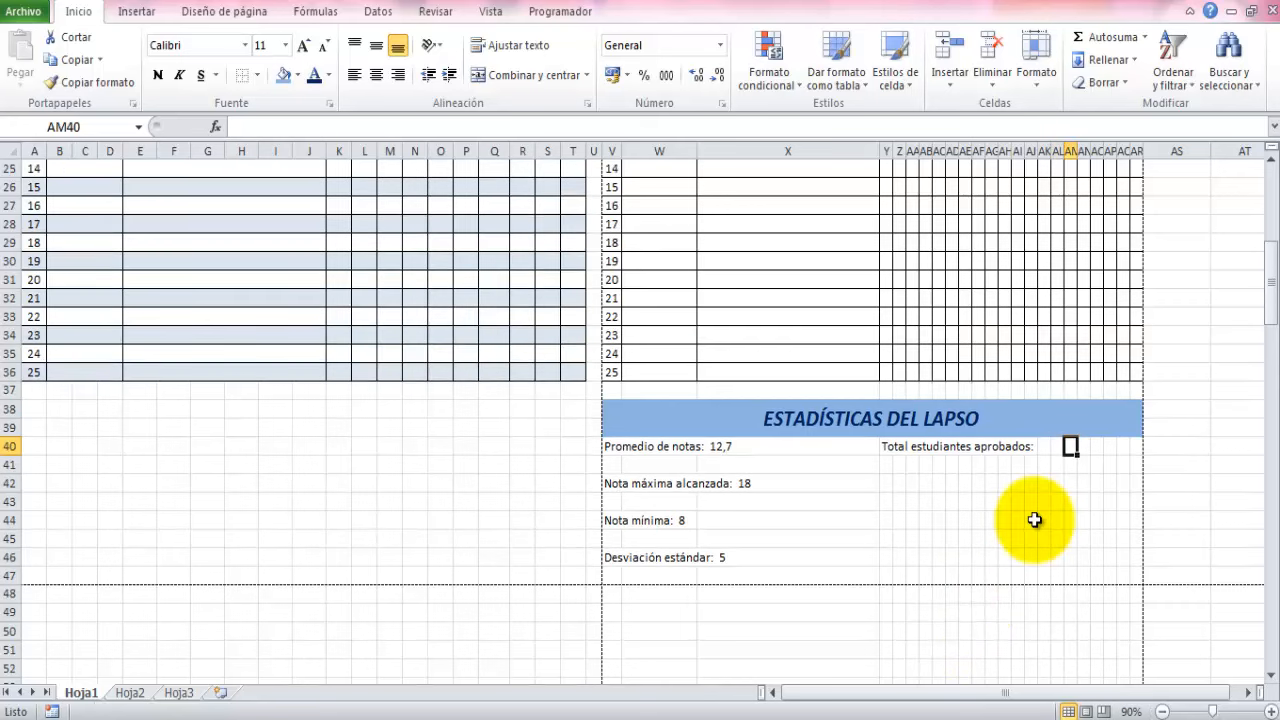
pyautogui.click(1057, 447)
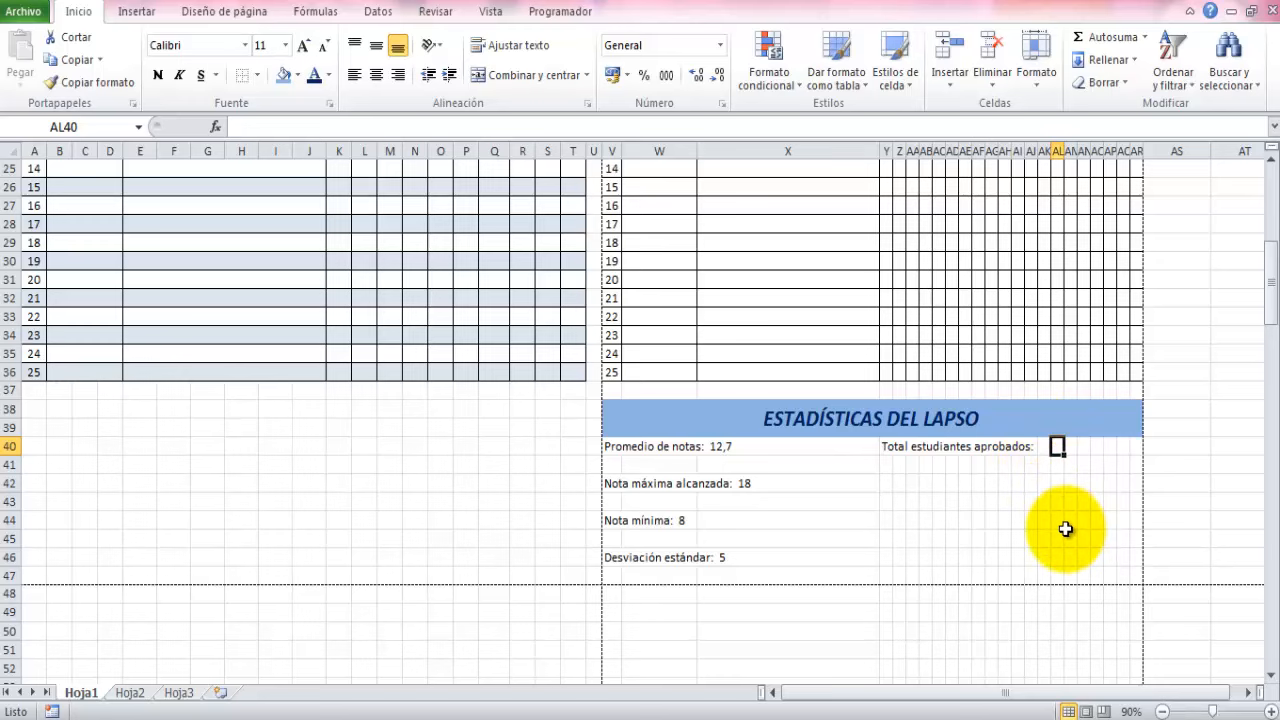
pyautogui.click(287, 126)
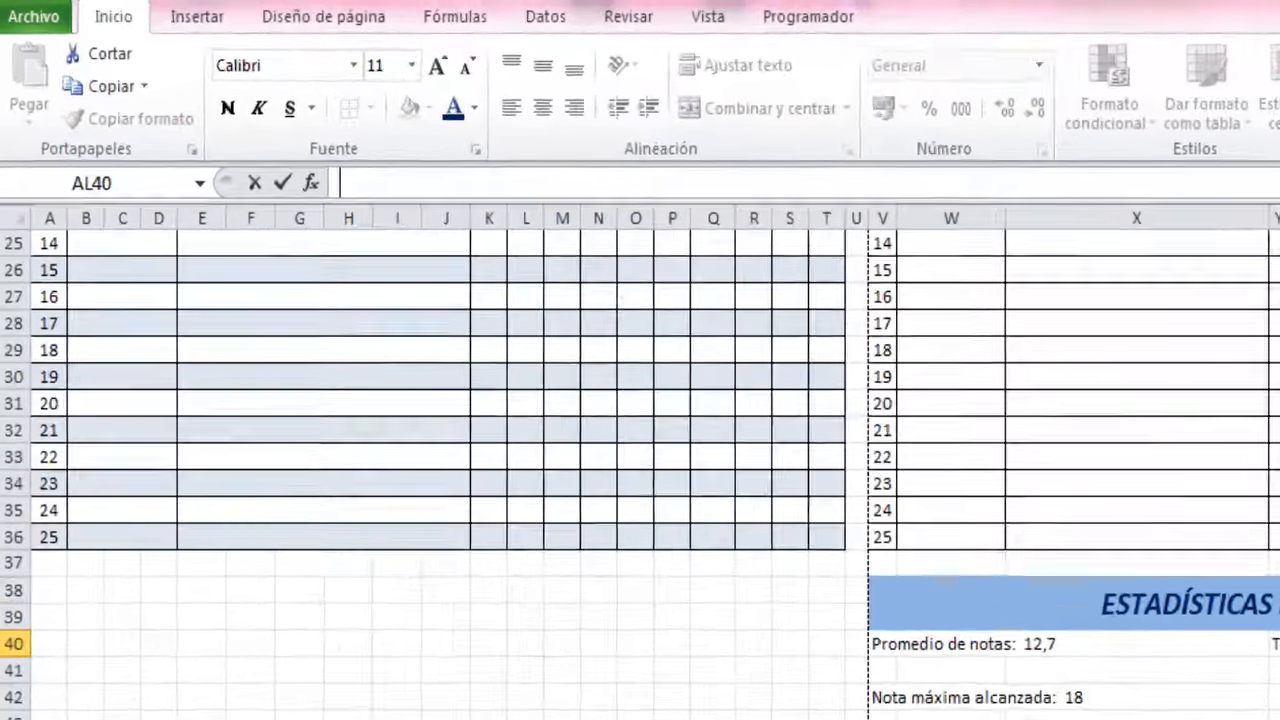
pyautogui.write('=')
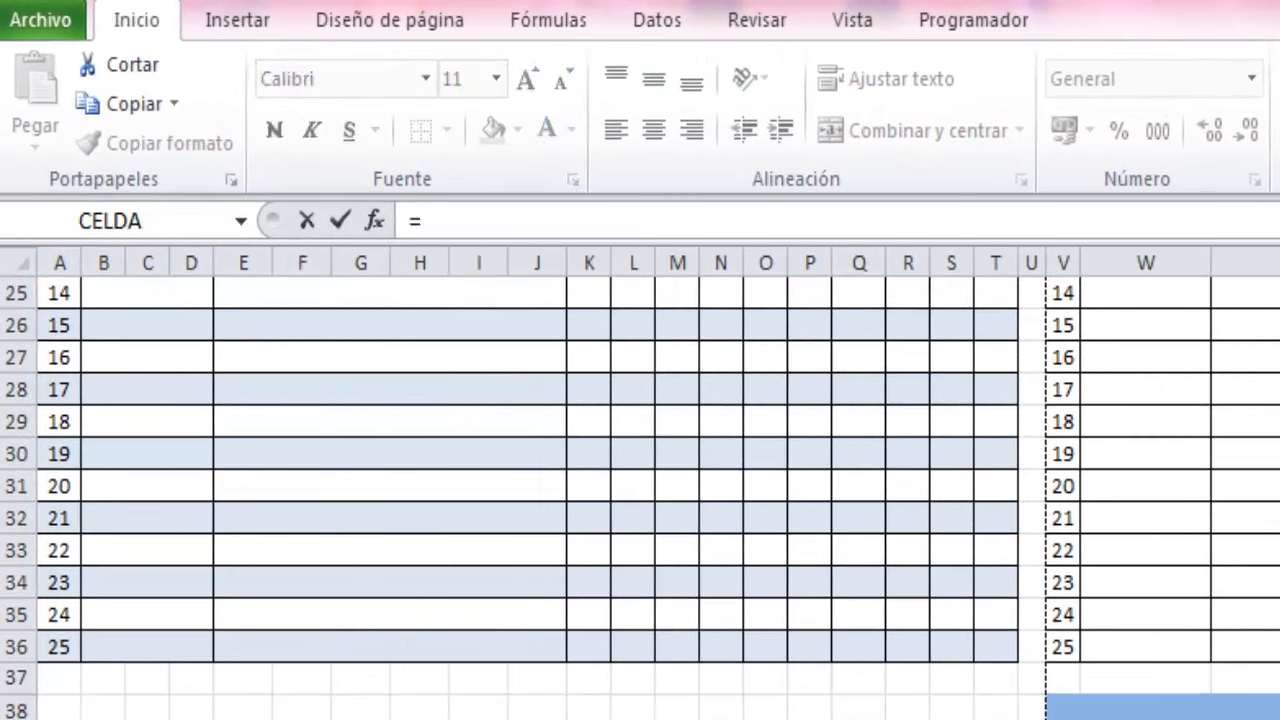
pyautogui.write('contar')
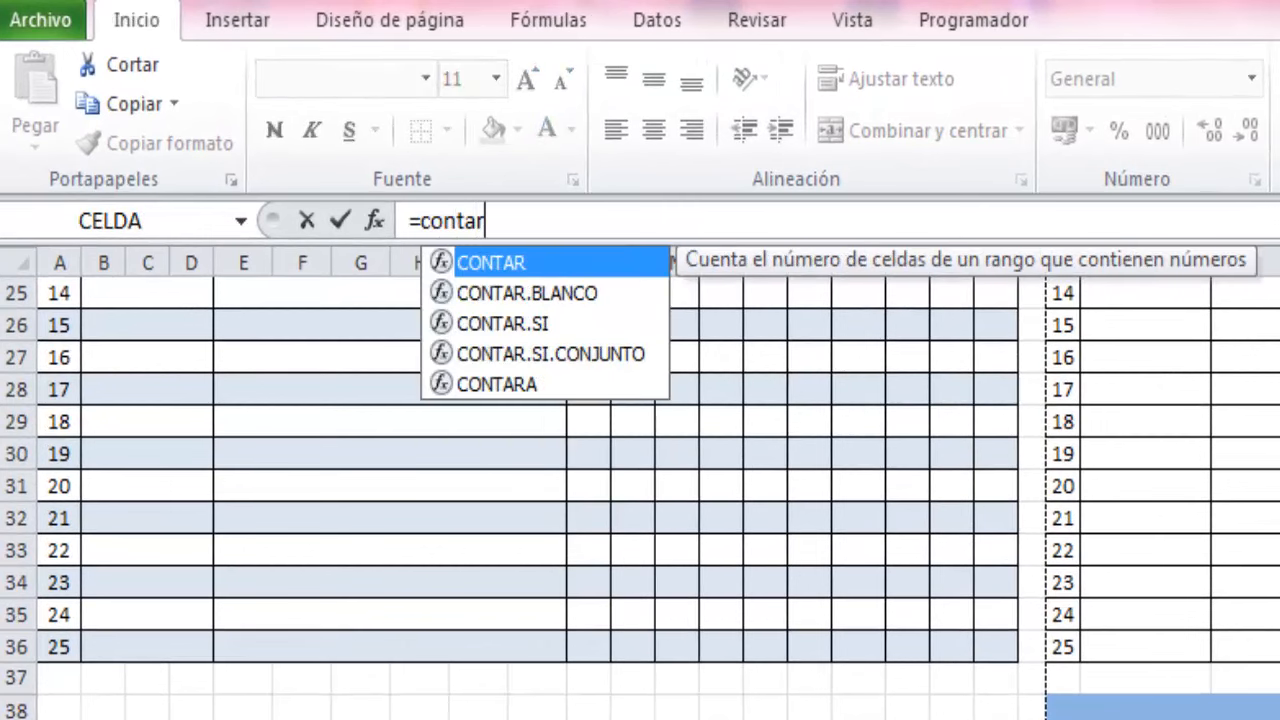
pyautogui.write('.si')
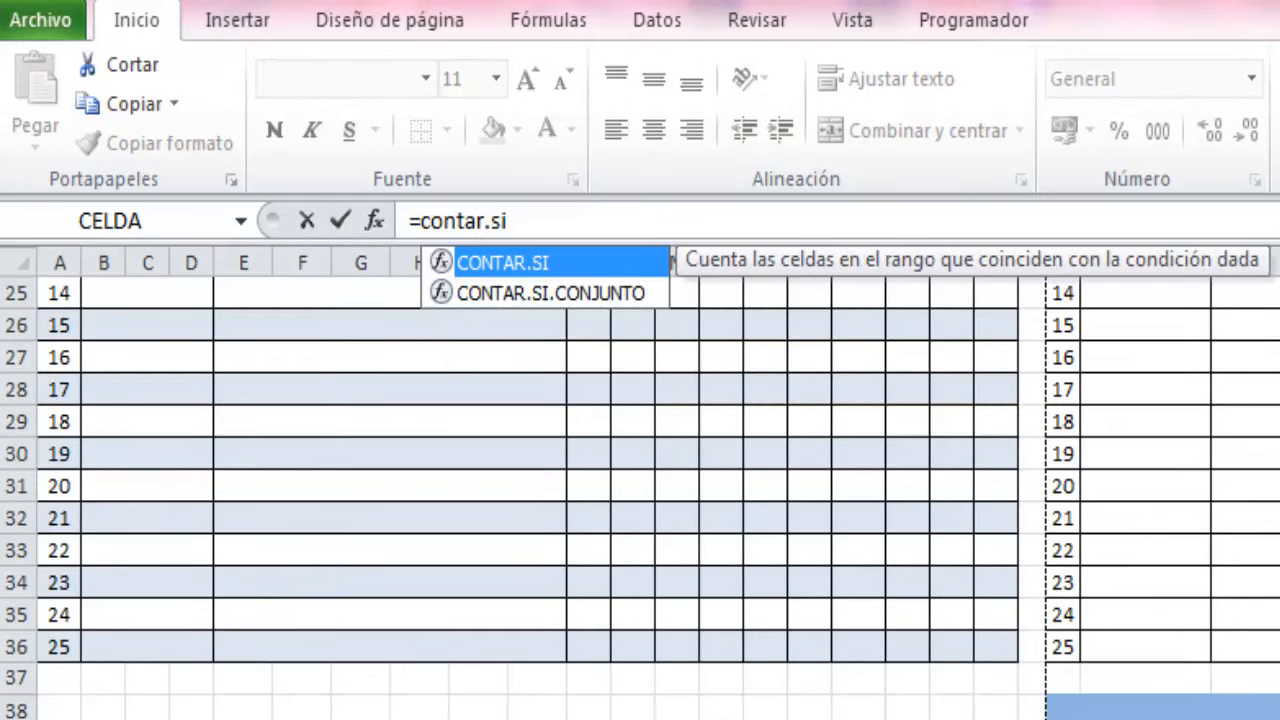
pyautogui.write('.conjunto')
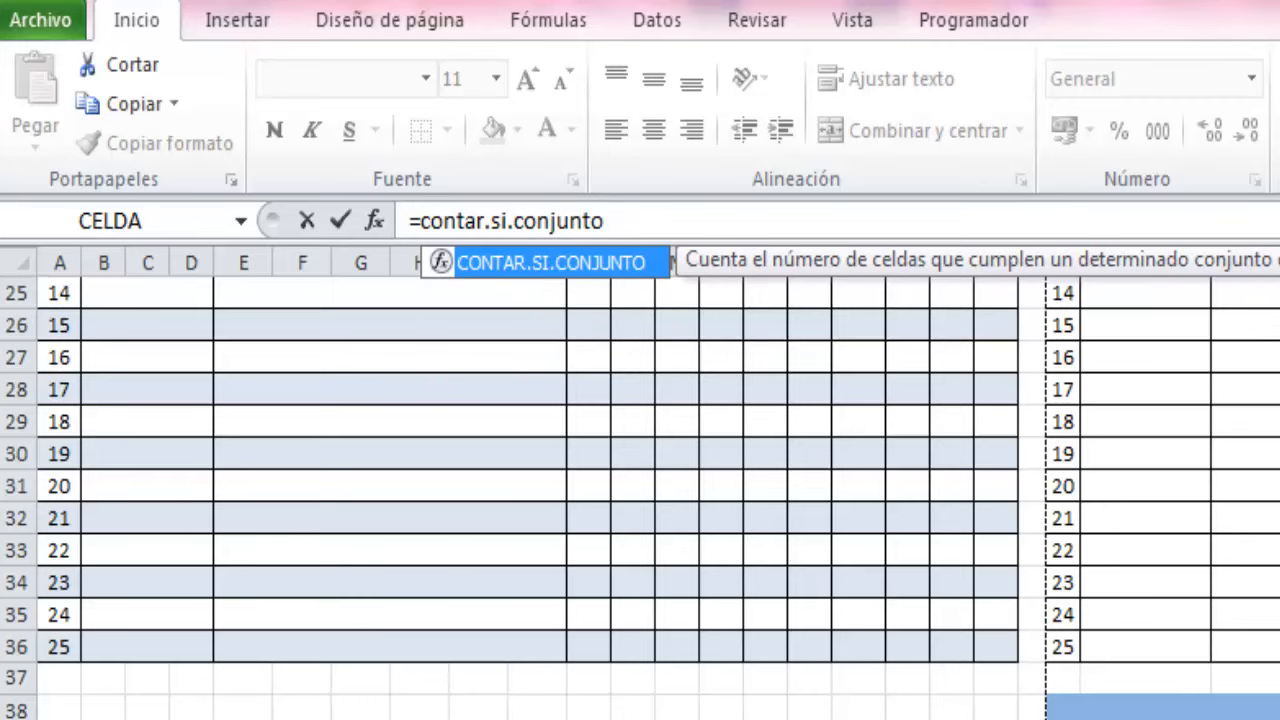
pyautogui.write('(')
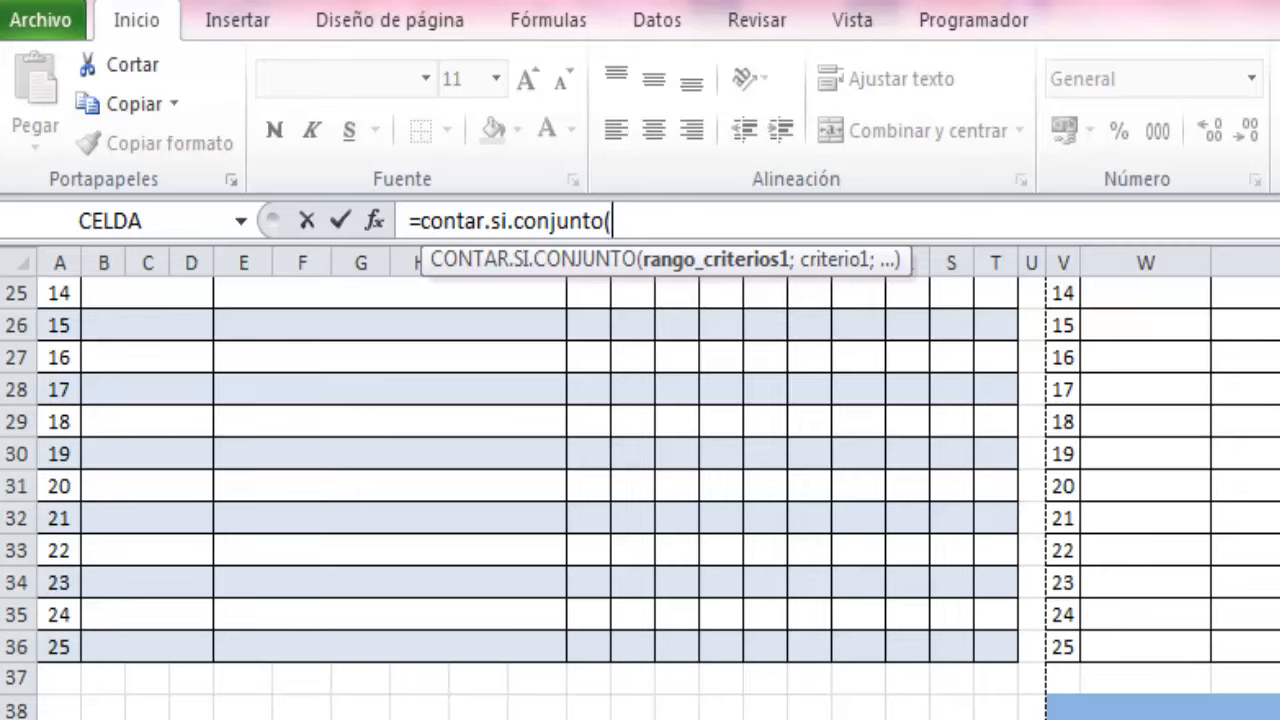
pyautogui.write('t12:t36')
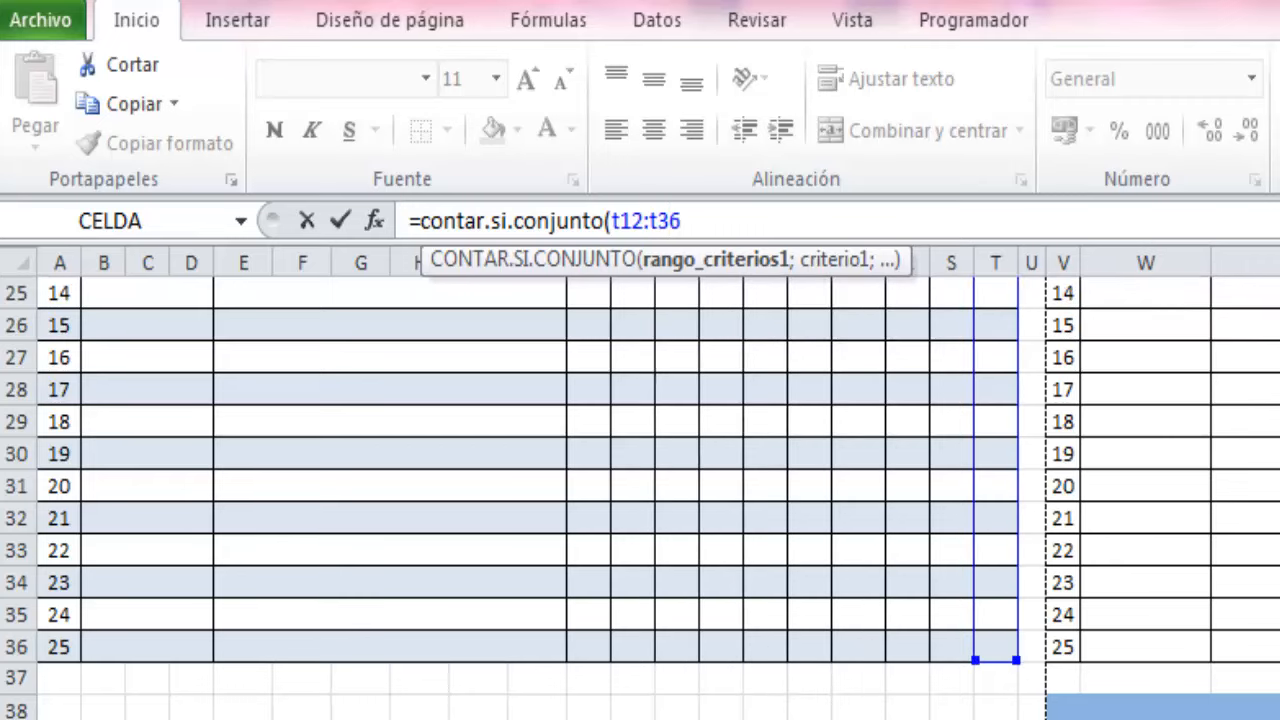
pyautogui.write(';')
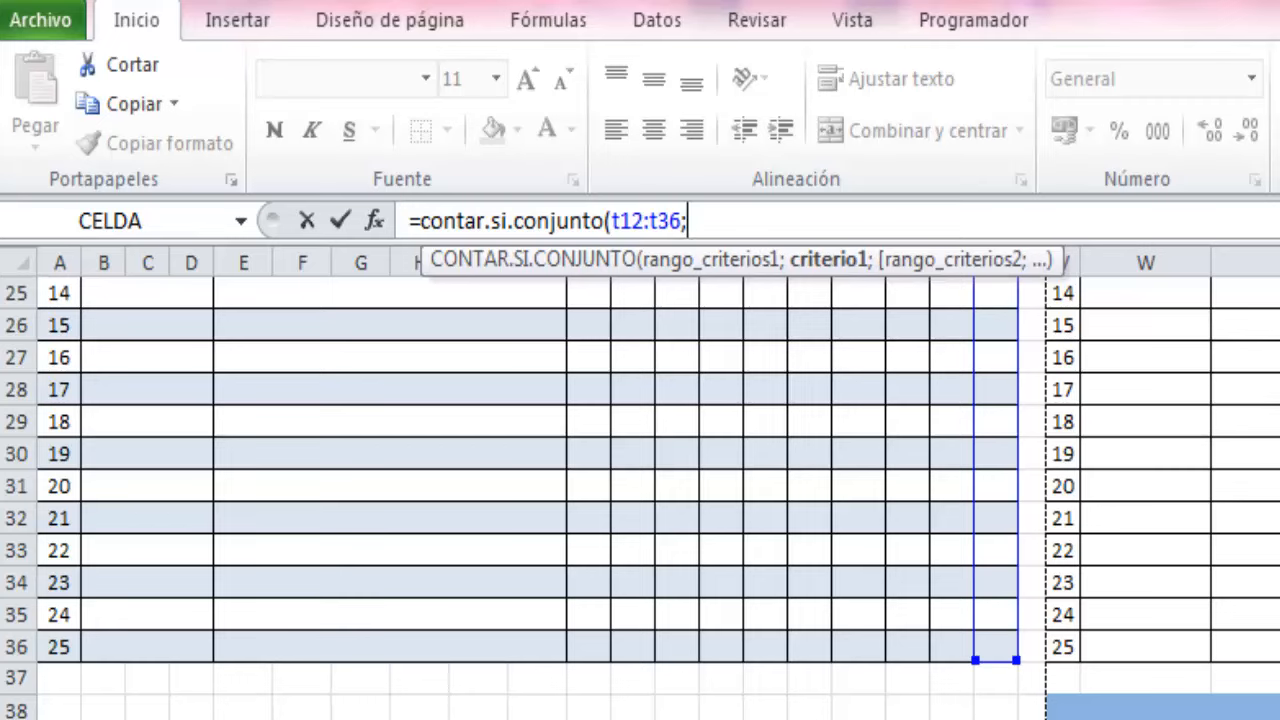
pyautogui.write('">=10"')
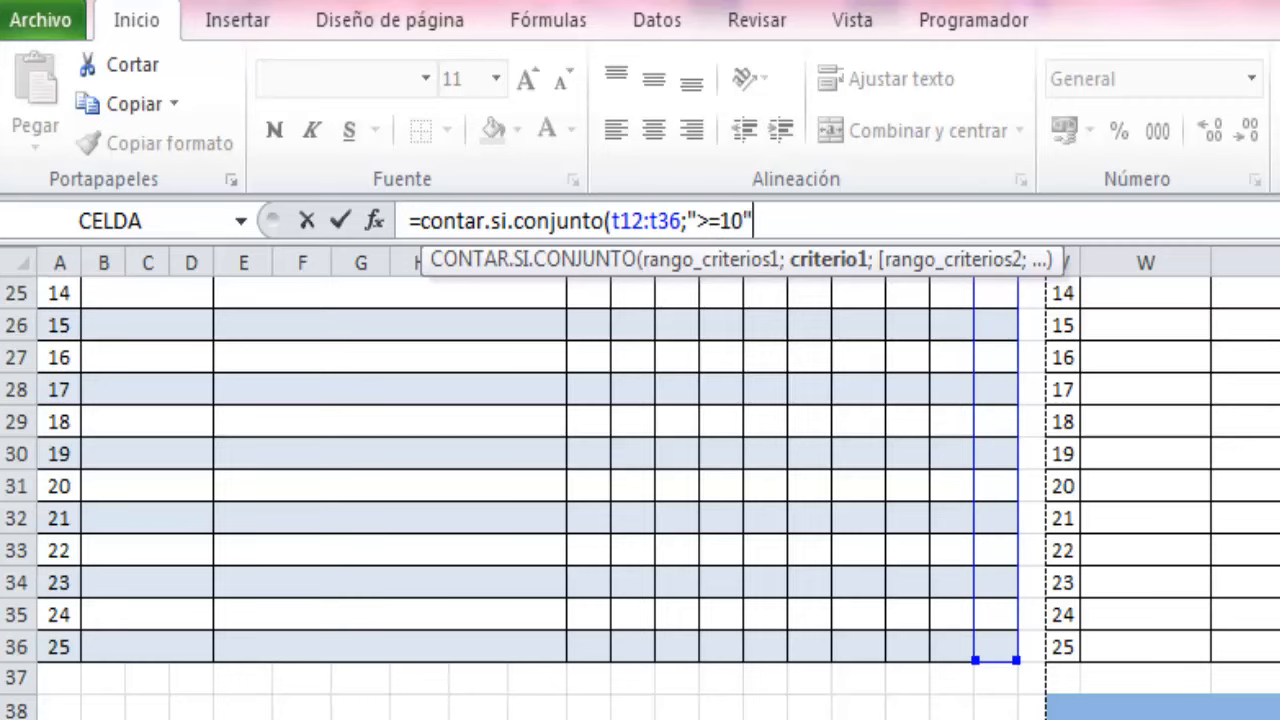
# Add T12:T36 with the criterion "<=20" as the second condition and complete the AL40 formula
pyautogui.write(';')
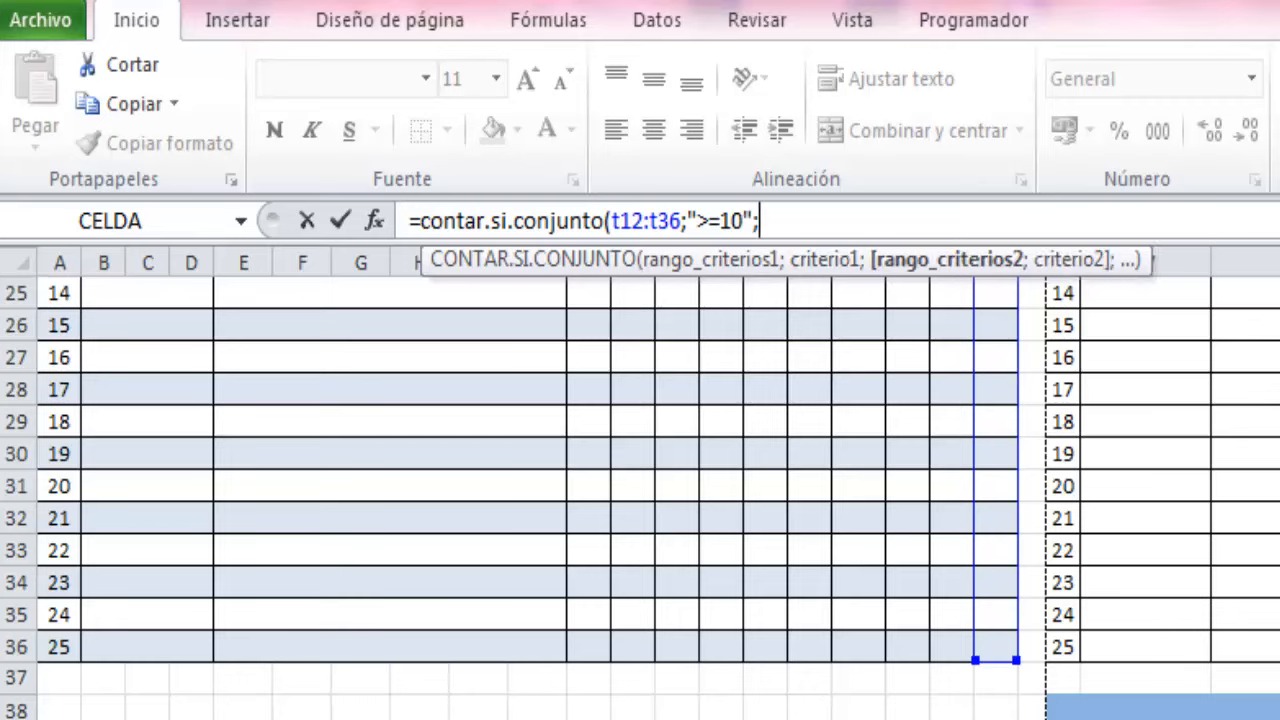
pyautogui.write('t12:t36')
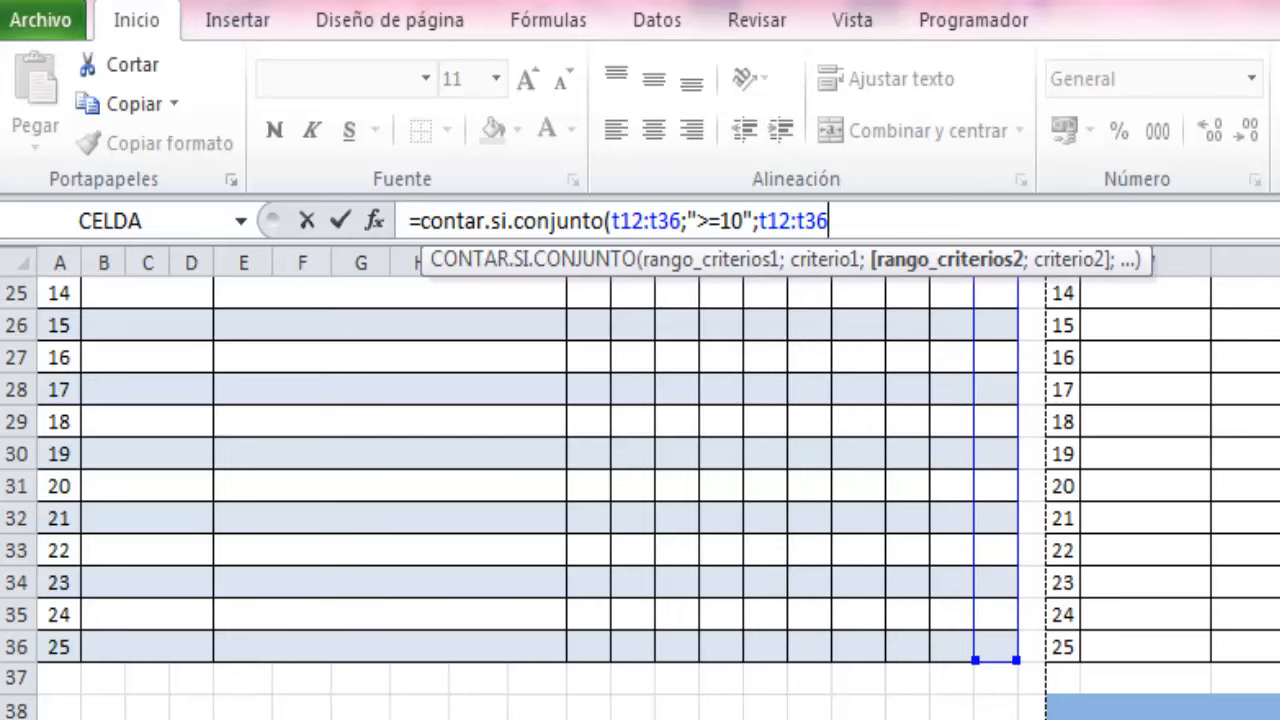
pyautogui.write(';')
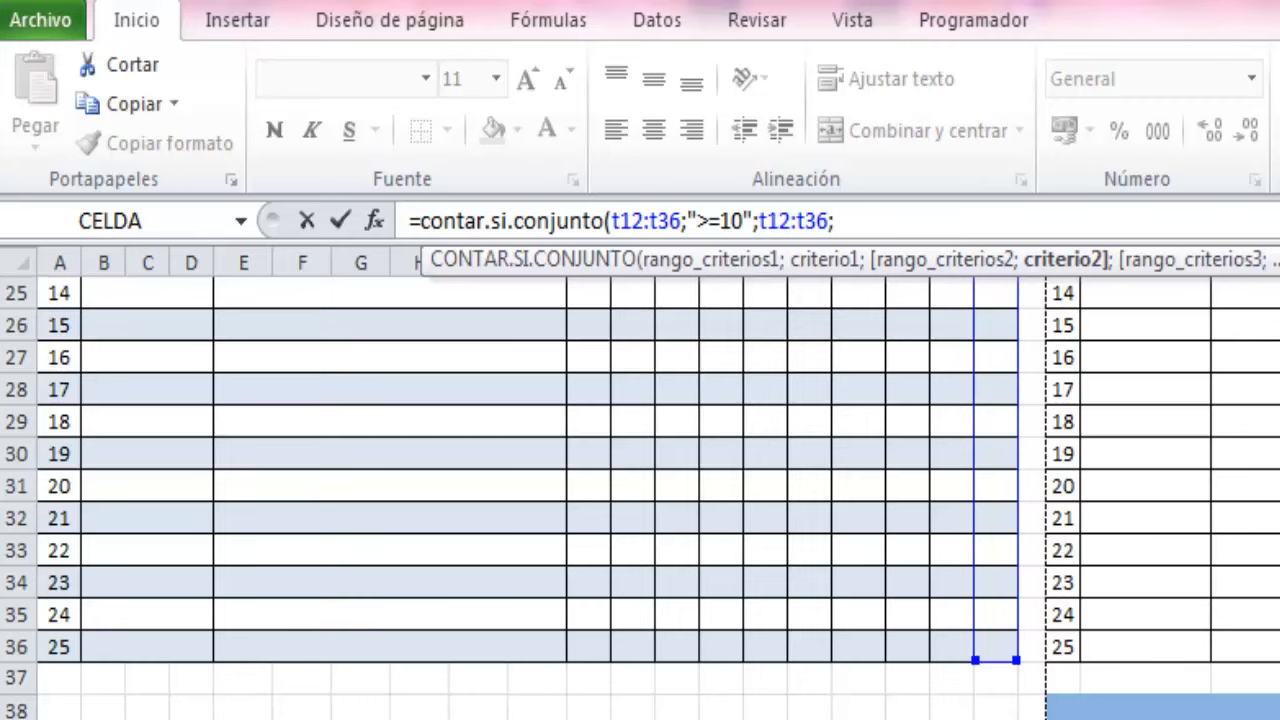
pyautogui.write('"<=20"')
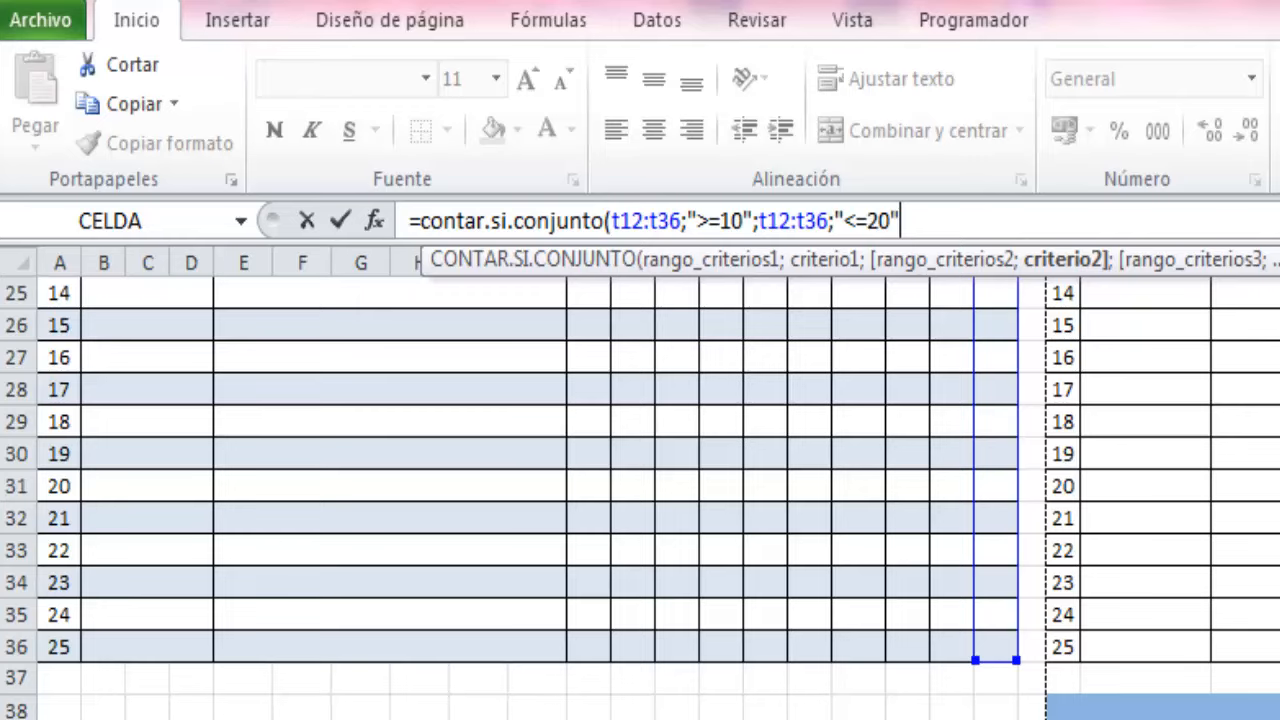
pyautogui.write(')')
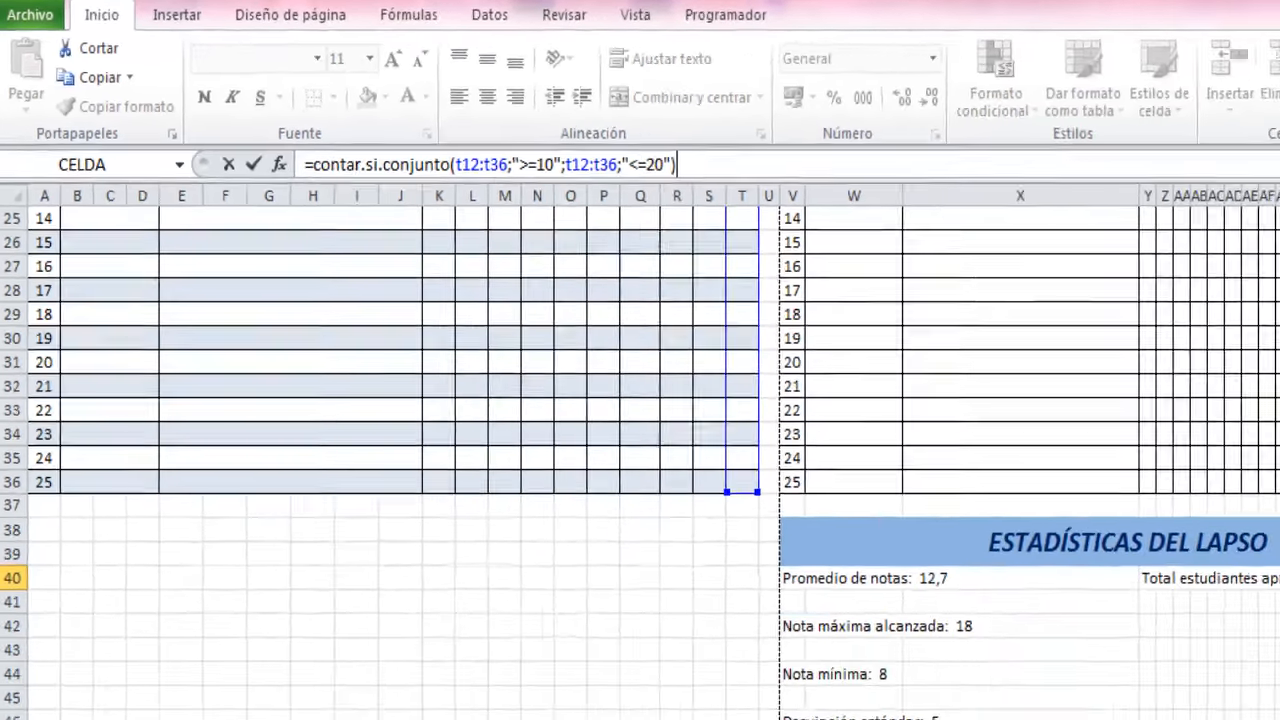
pyautogui.press('Return')
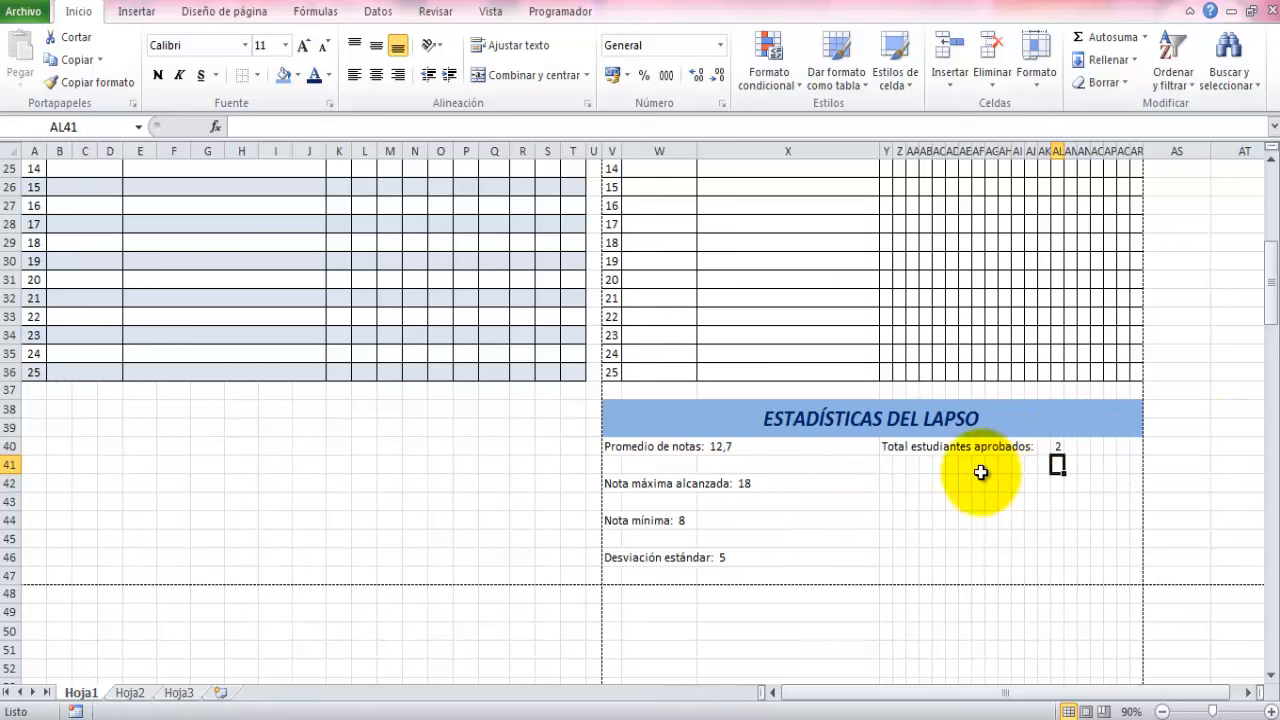
# Enter the label "Total estudiantes no aprobados:" in cell Y42, two rows below the passed-students label
pyautogui.scroll(5, 943, 551)
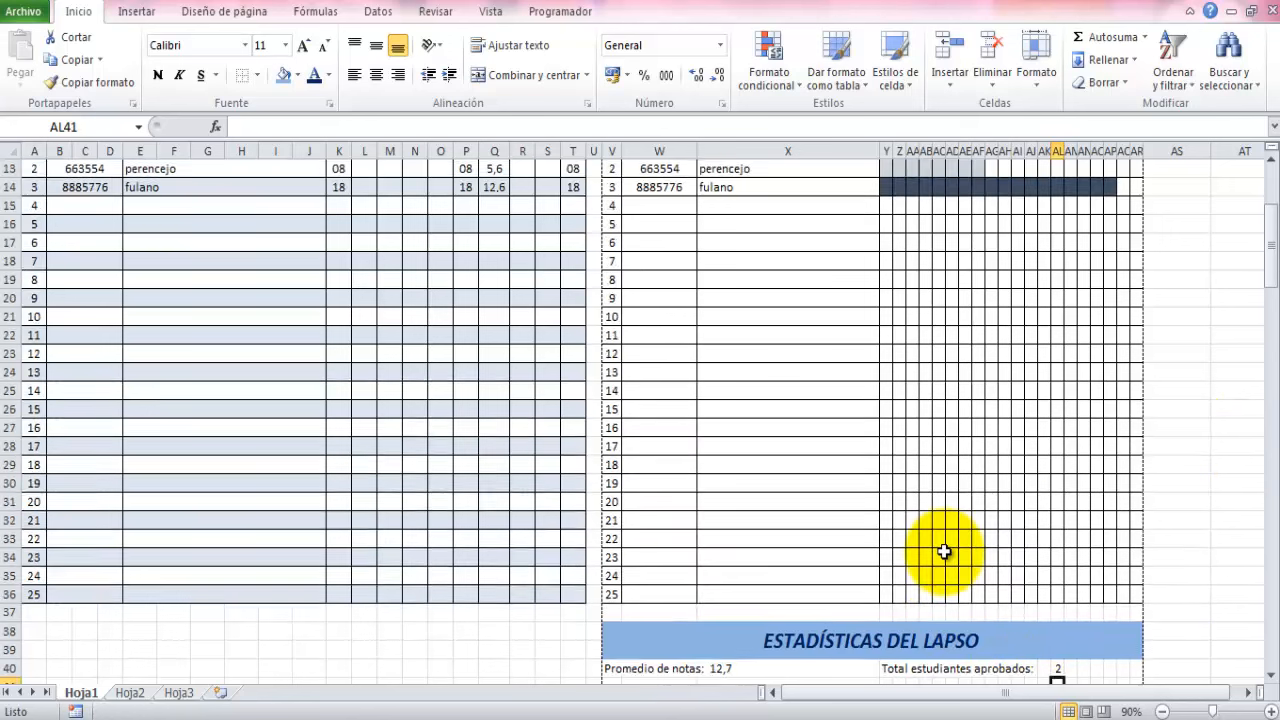
pyautogui.scroll(2, 943, 551)
pyautogui.scroll(-1, 943, 551)
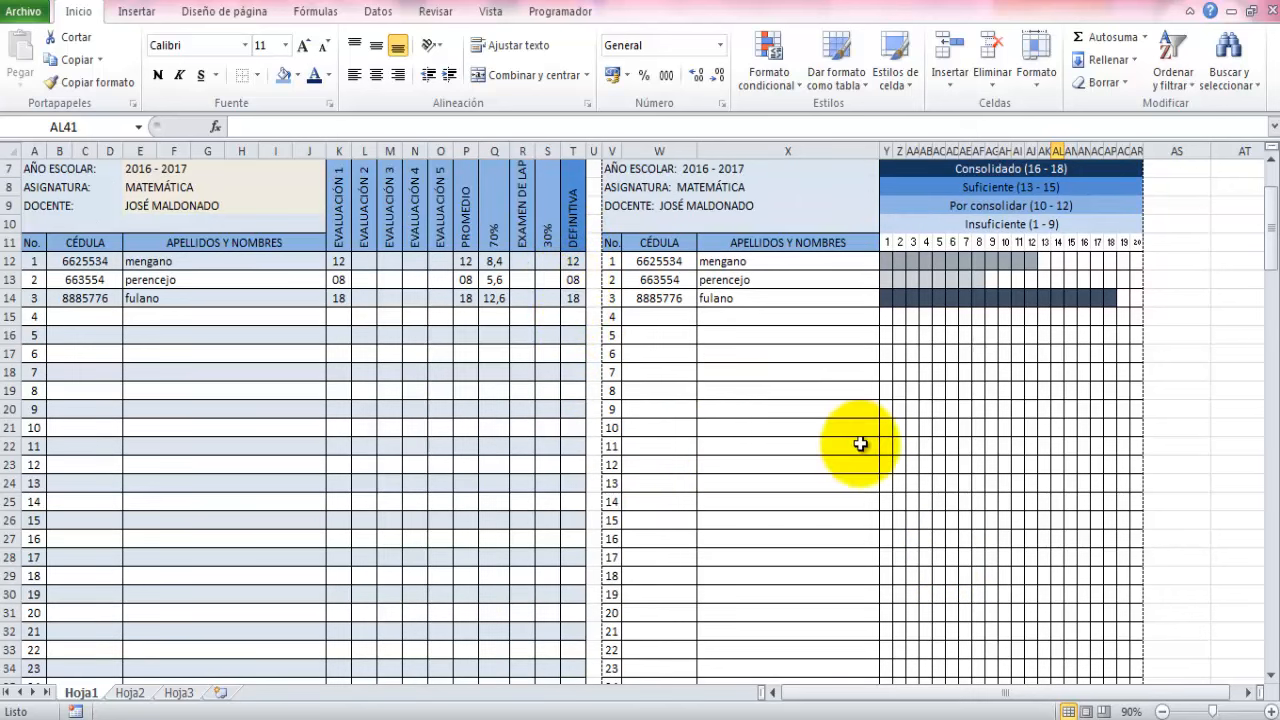
pyautogui.scroll(-4, 860, 444)
pyautogui.scroll(-1, 860, 444)
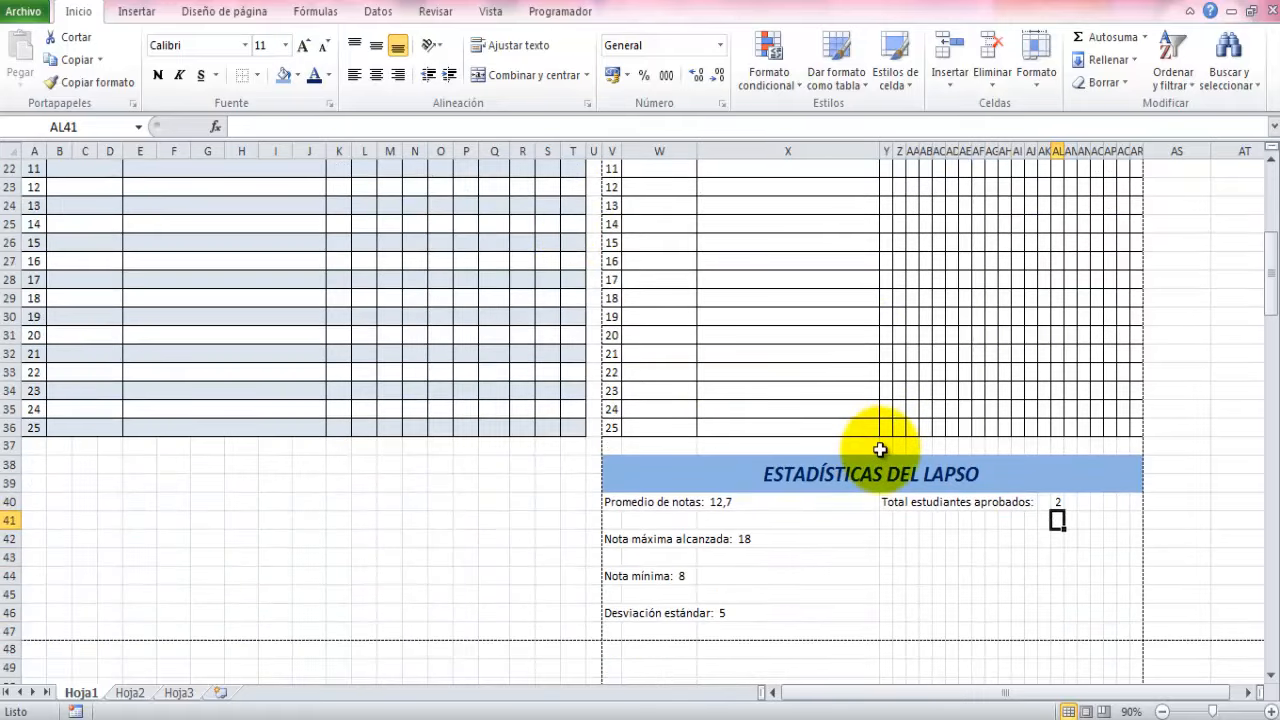
pyautogui.click(887, 538)
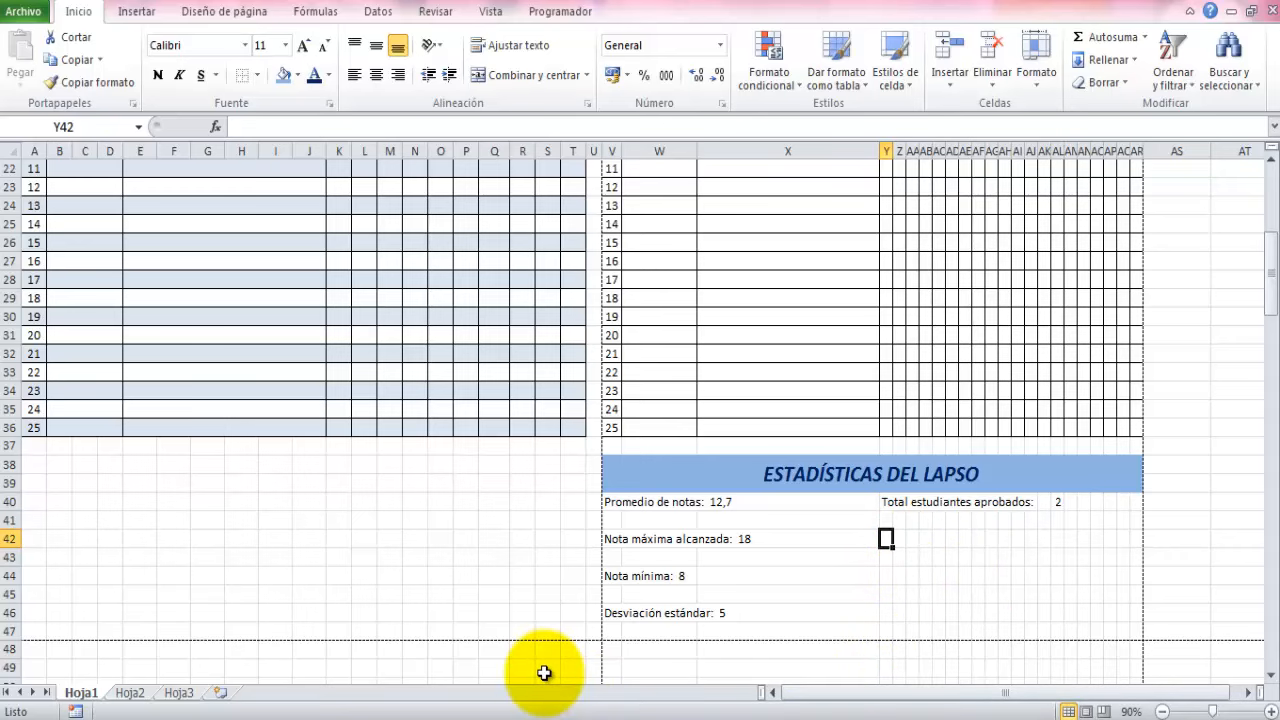
pyautogui.write('Tota')
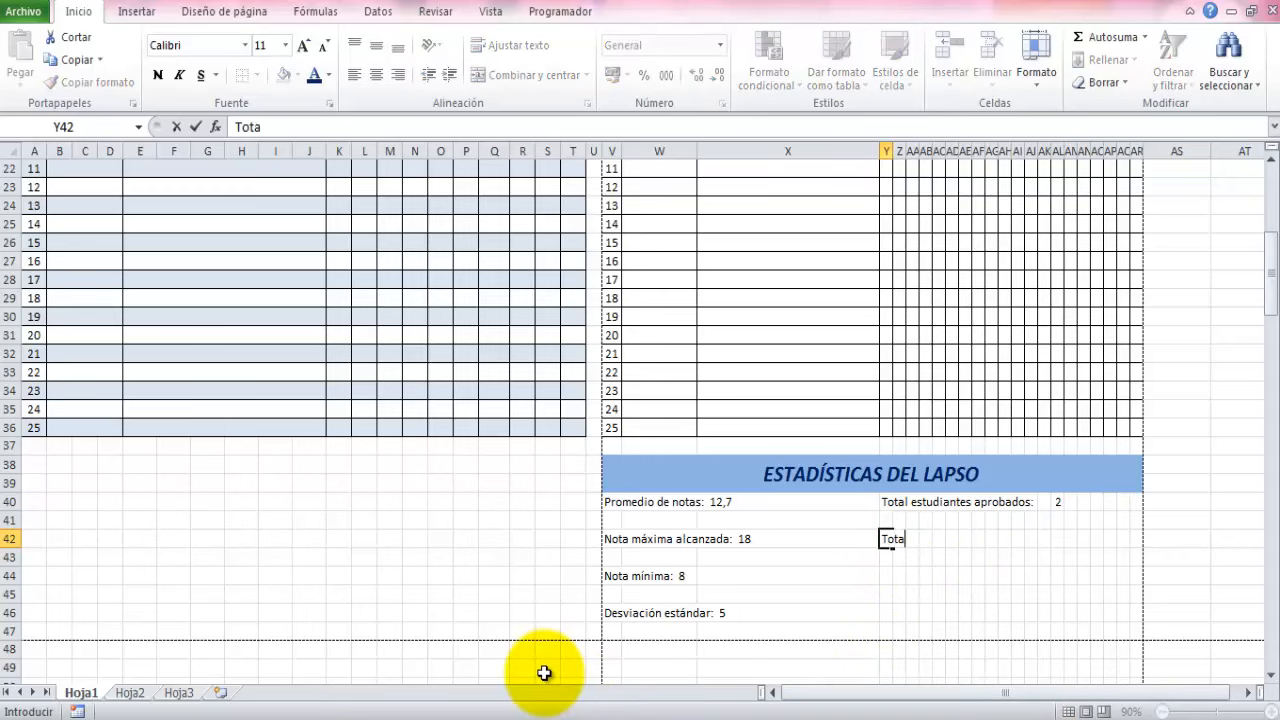
pyautogui.write('l estudian')
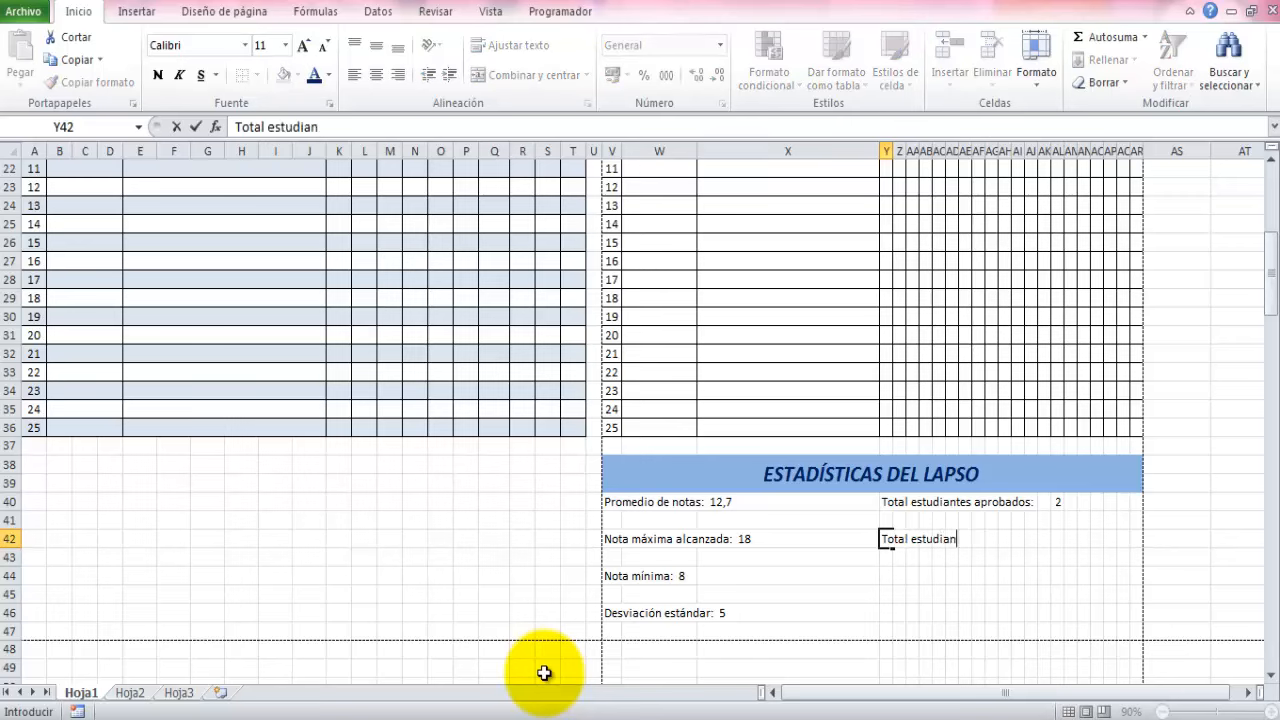
pyautogui.write('tes no aprobados:')
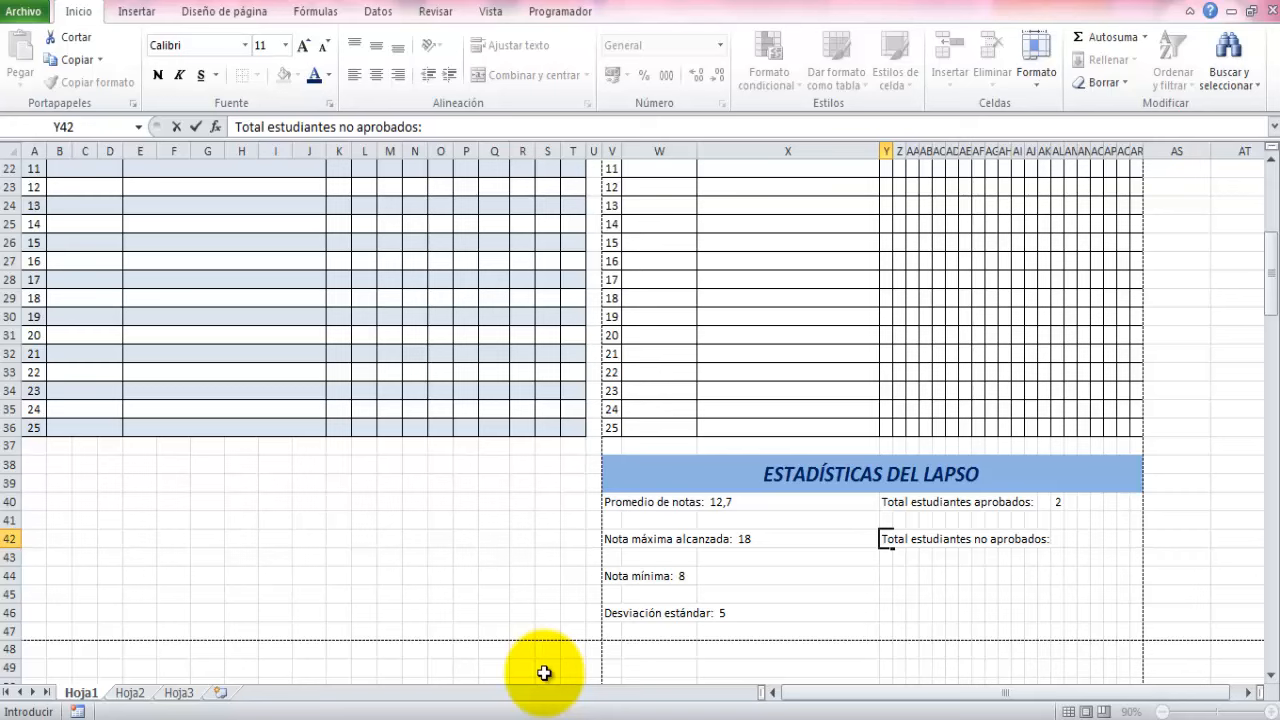
pyautogui.press('Tab')
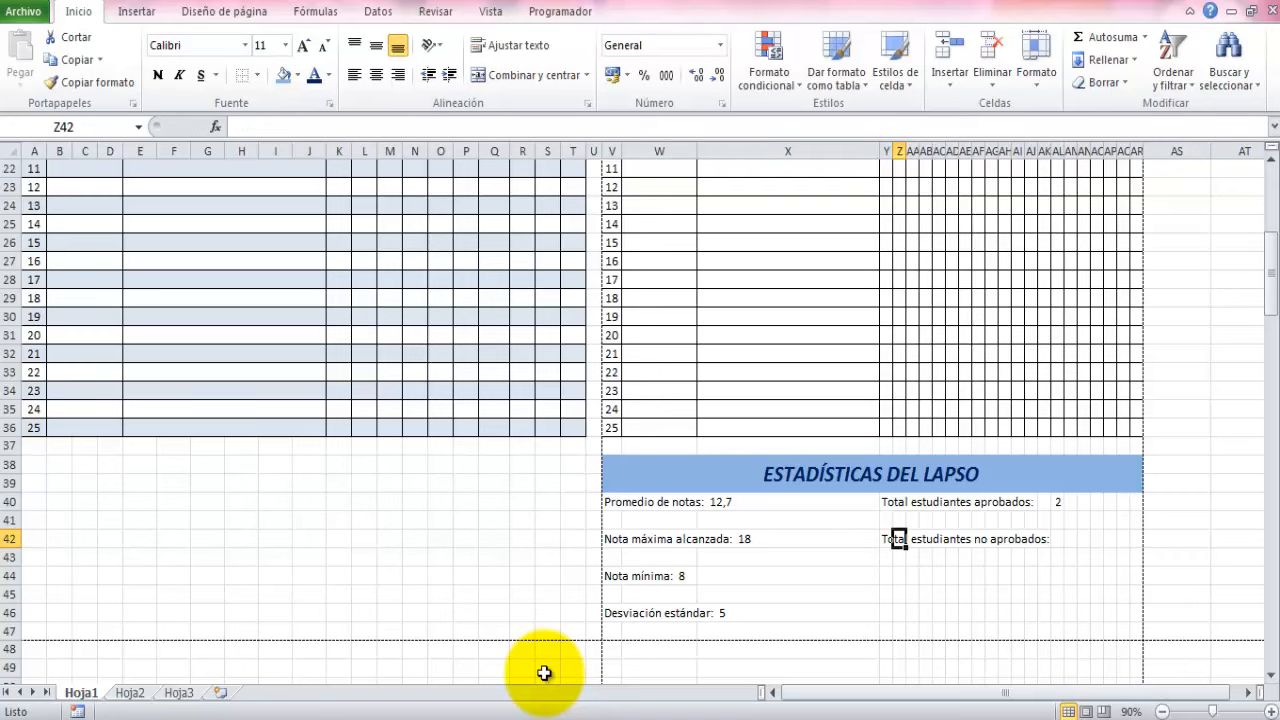
# Start a CONTAR.SI.CONJUNTO formula in cell AM42 with range T12:T36 and the criterion ">0"
pyautogui.click(1071, 537)
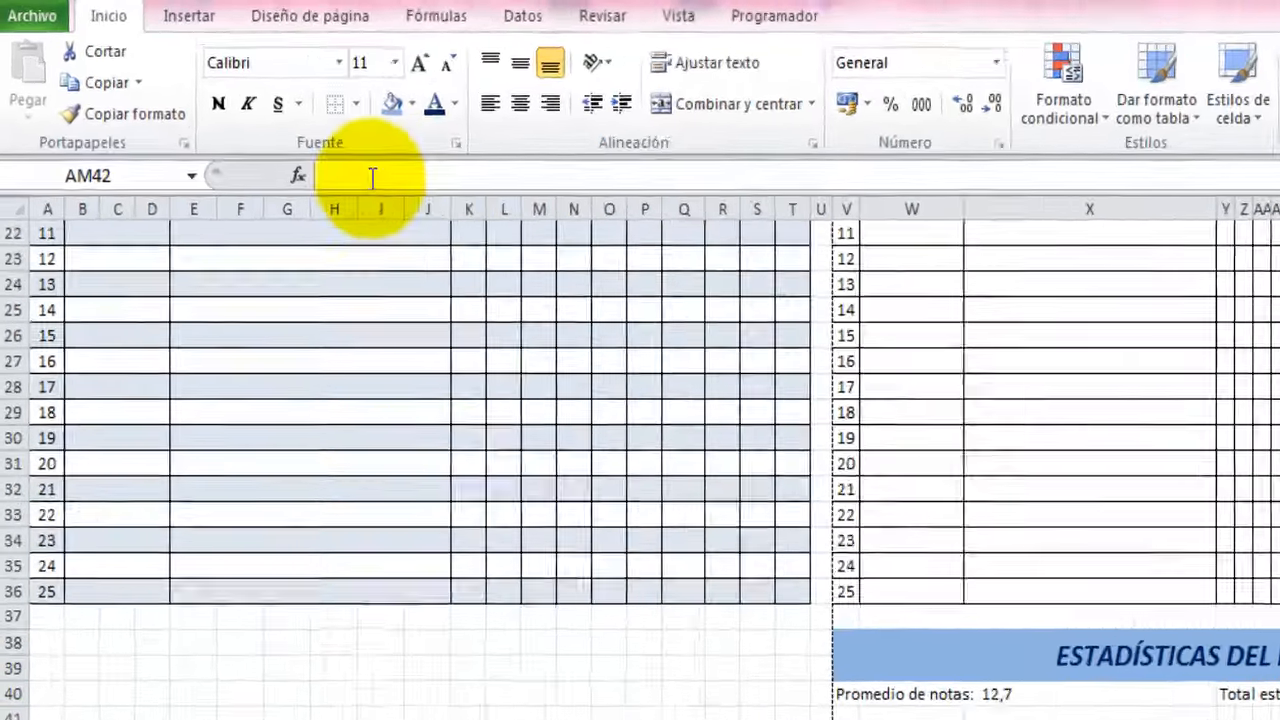
pyautogui.click(372, 177)
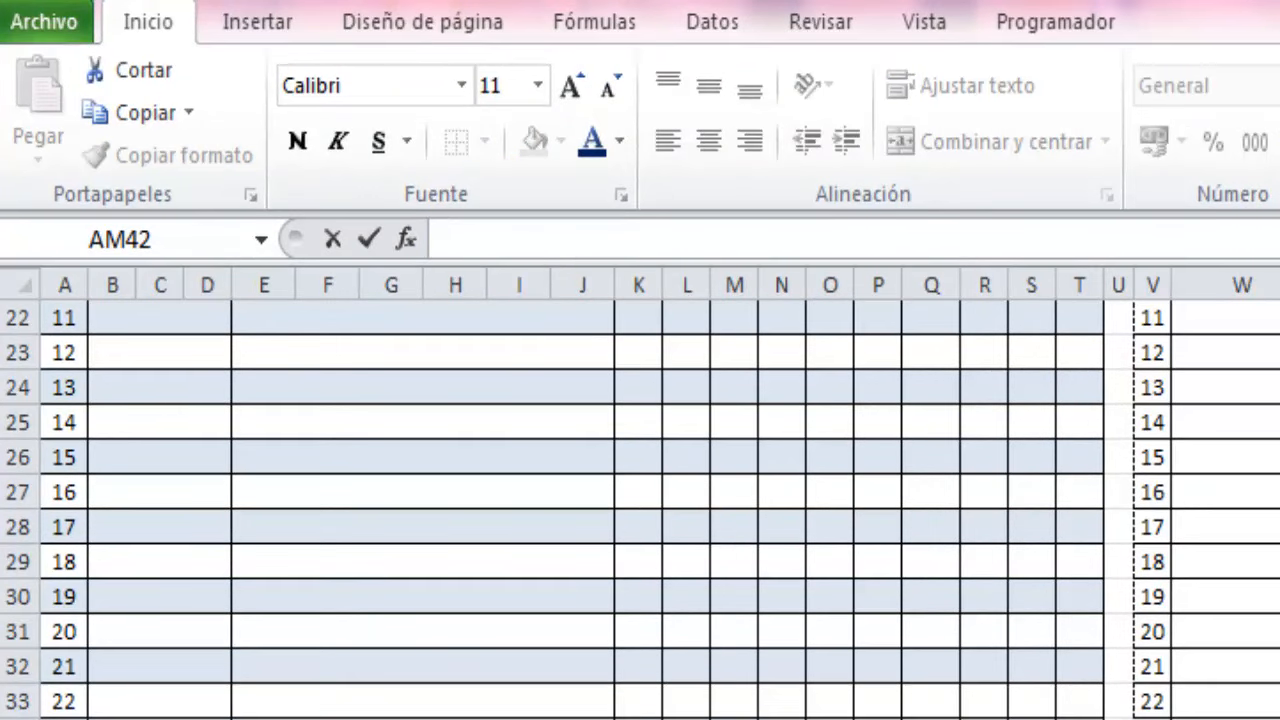
pyautogui.write('=')
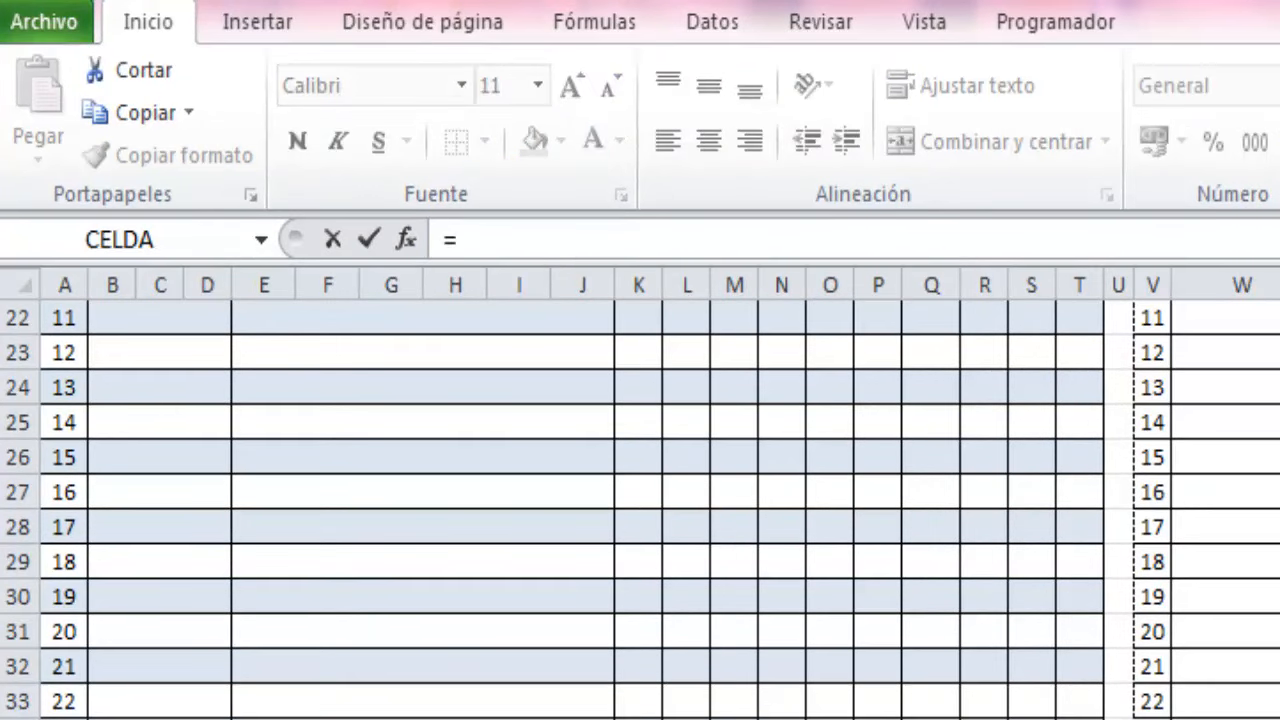
pyautogui.write('contar')
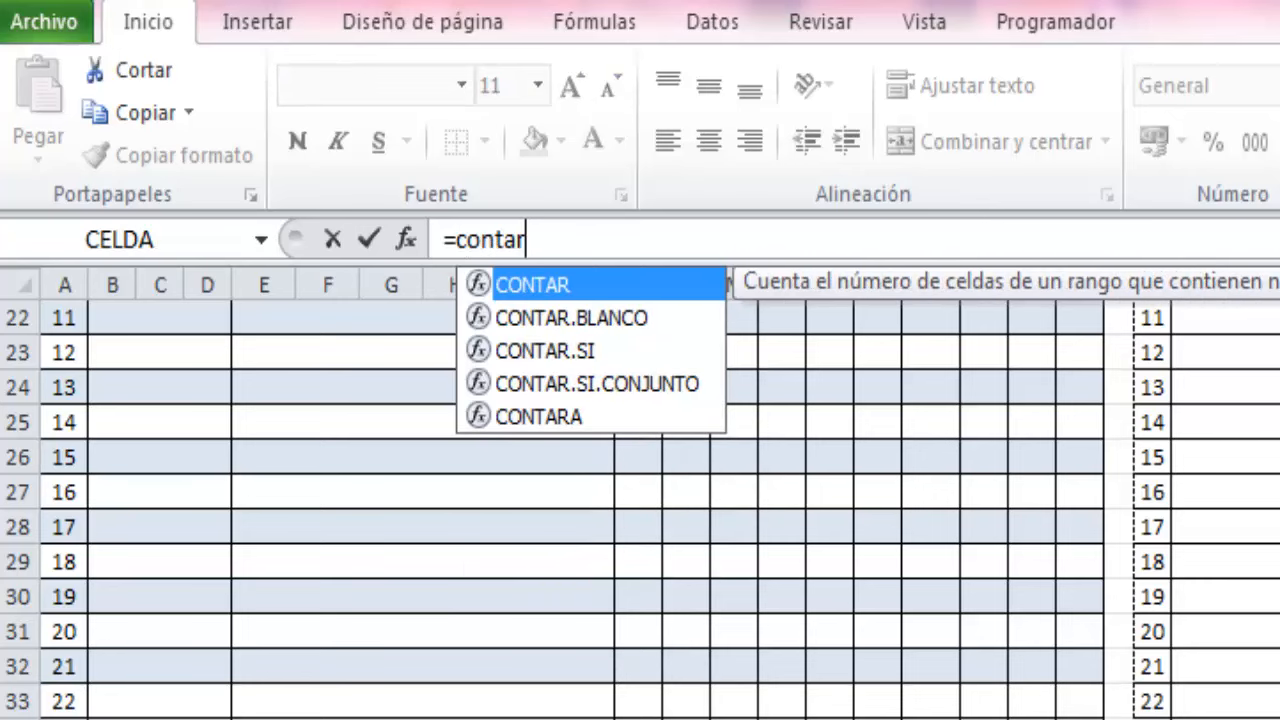
pyautogui.write('.si')
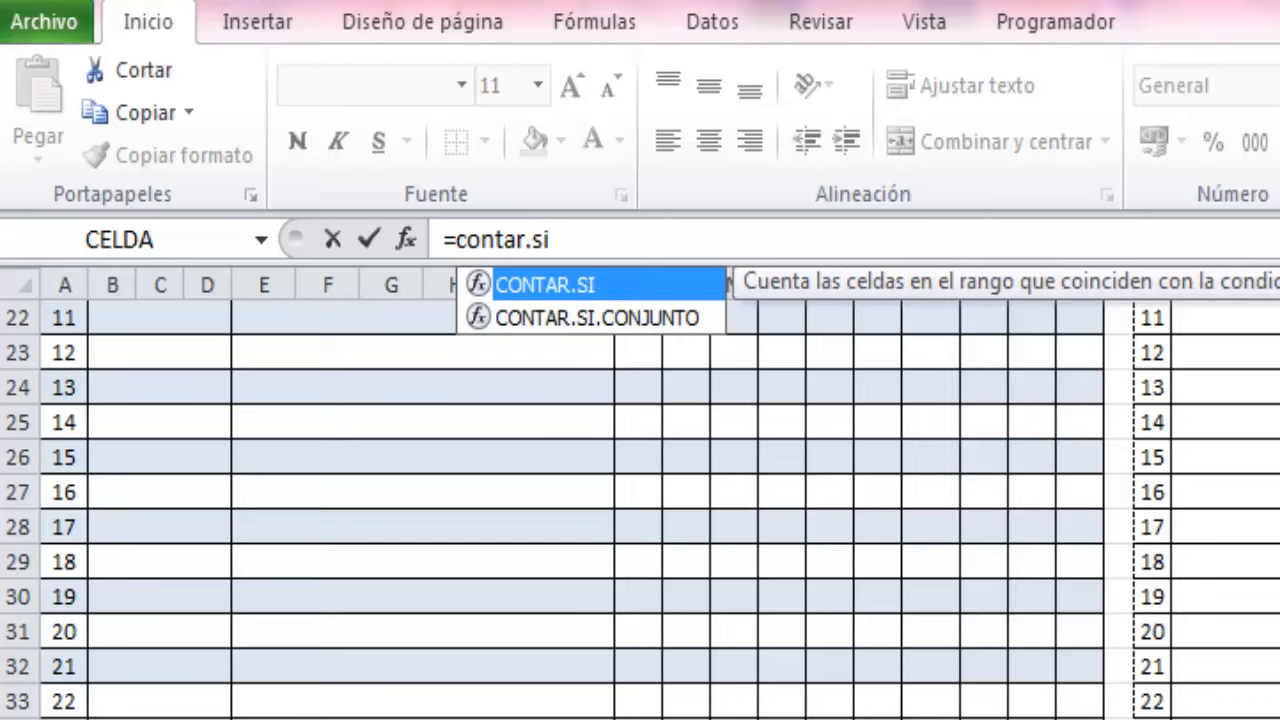
pyautogui.write('.')
pyautogui.write('c')
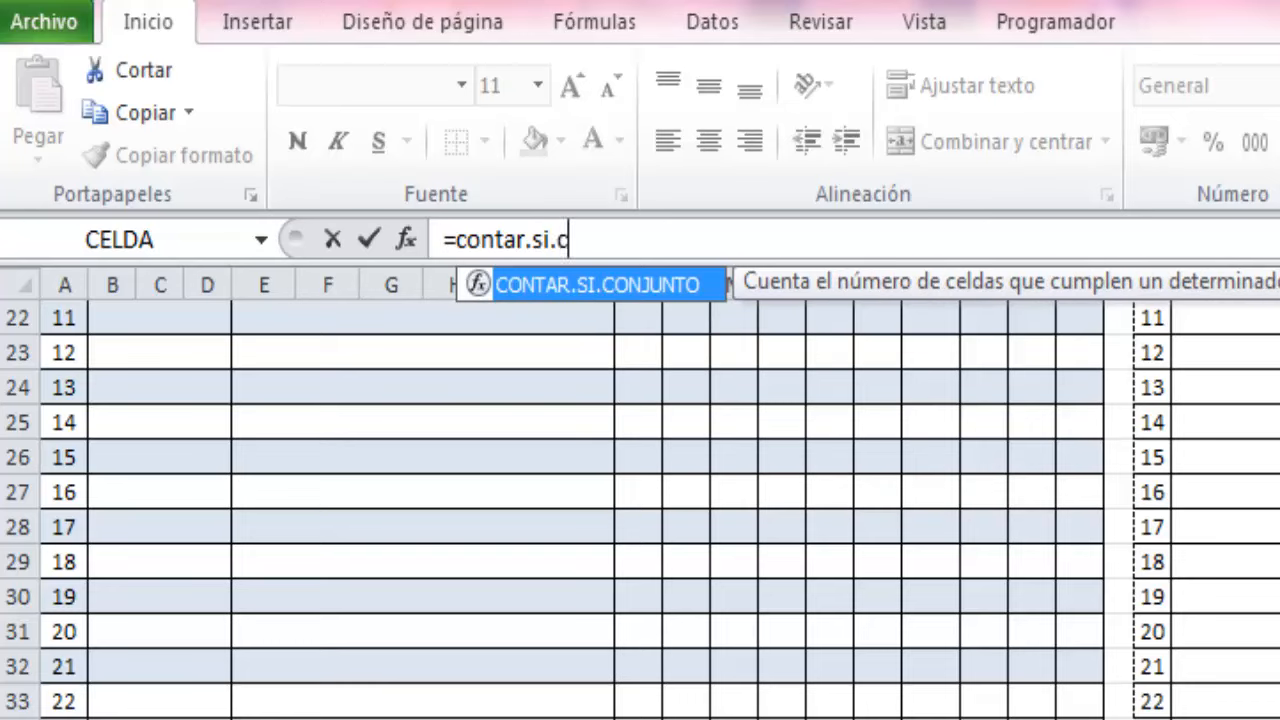
pyautogui.write('onjunto')
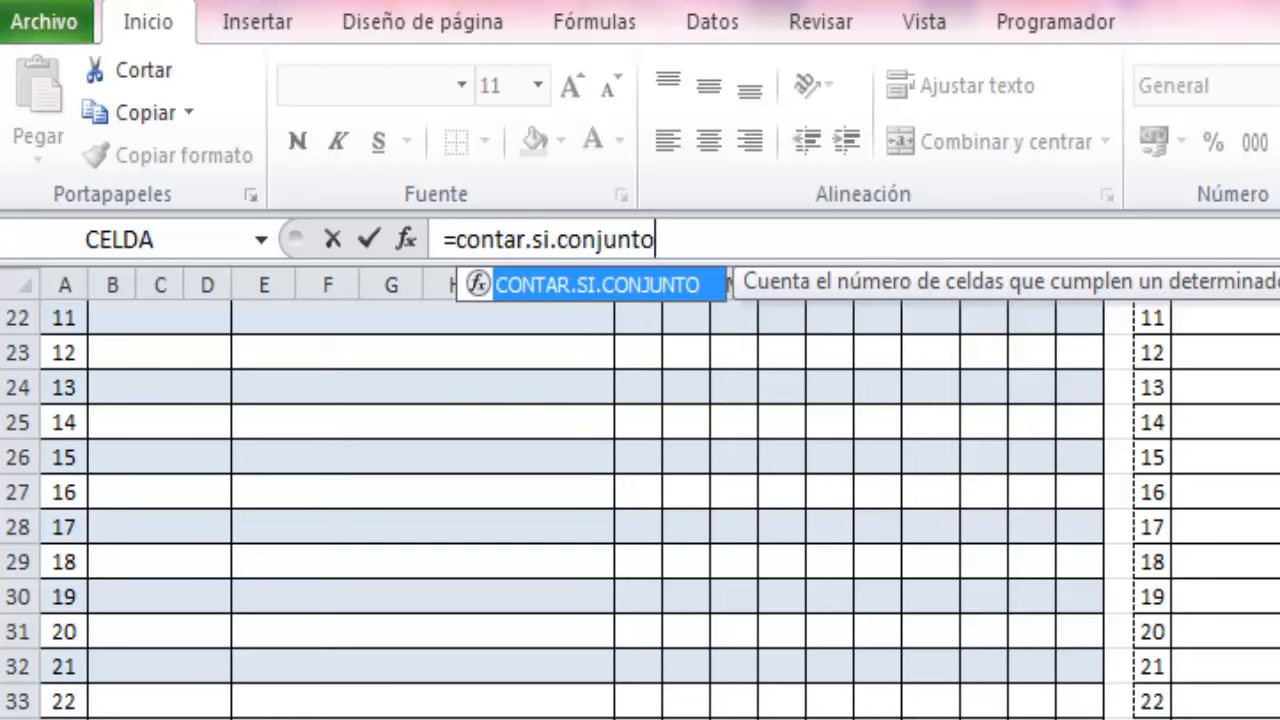
pyautogui.write('(')
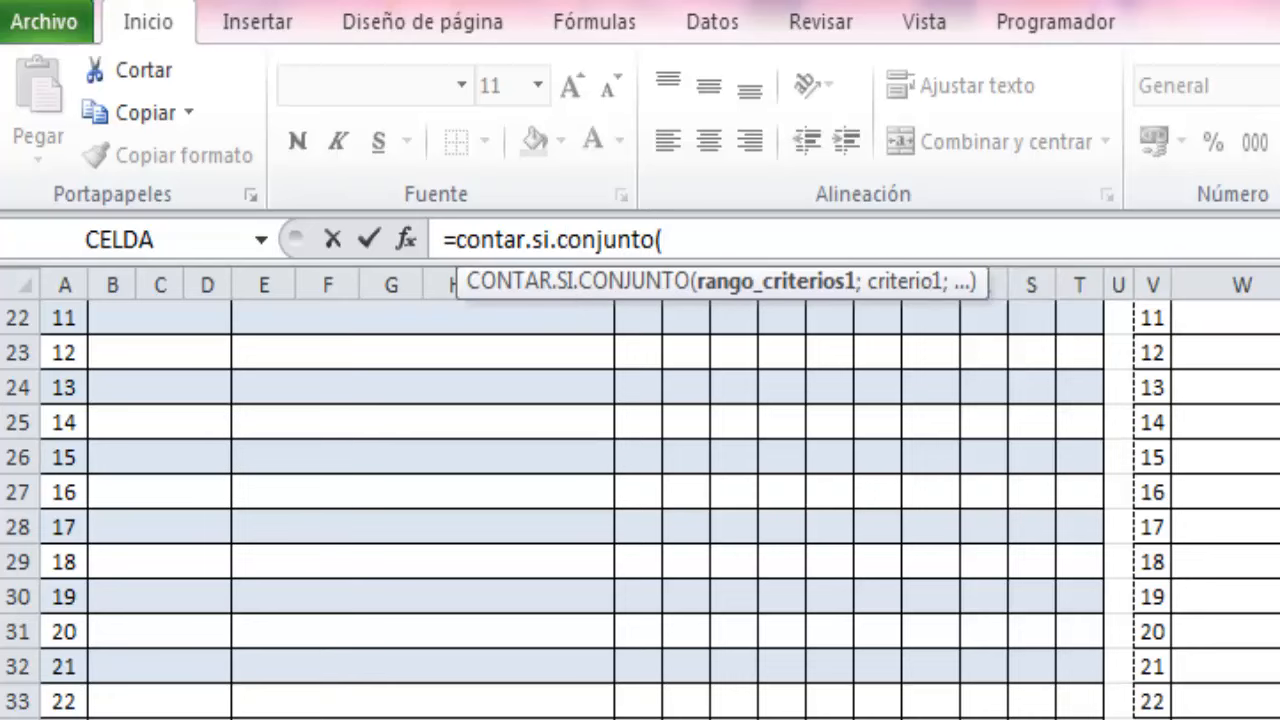
pyautogui.write('t12:t36')
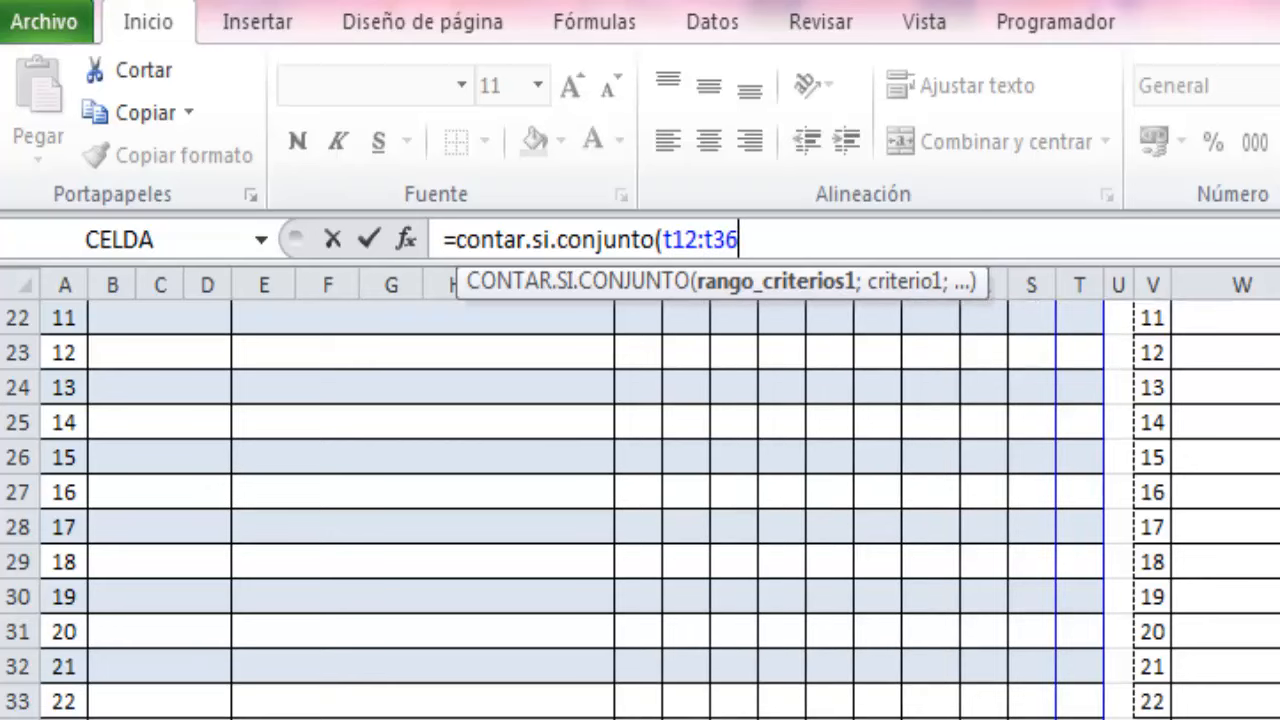
pyautogui.write(';"')
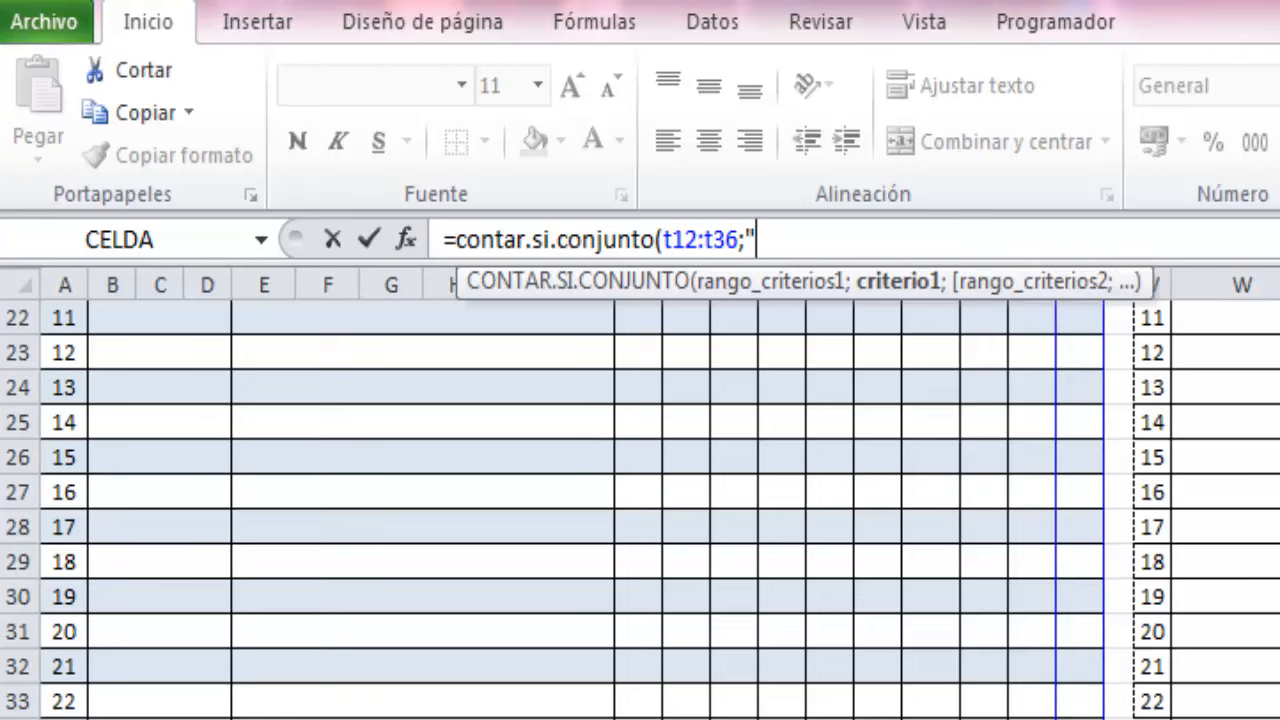
pyautogui.write('>0";t12')
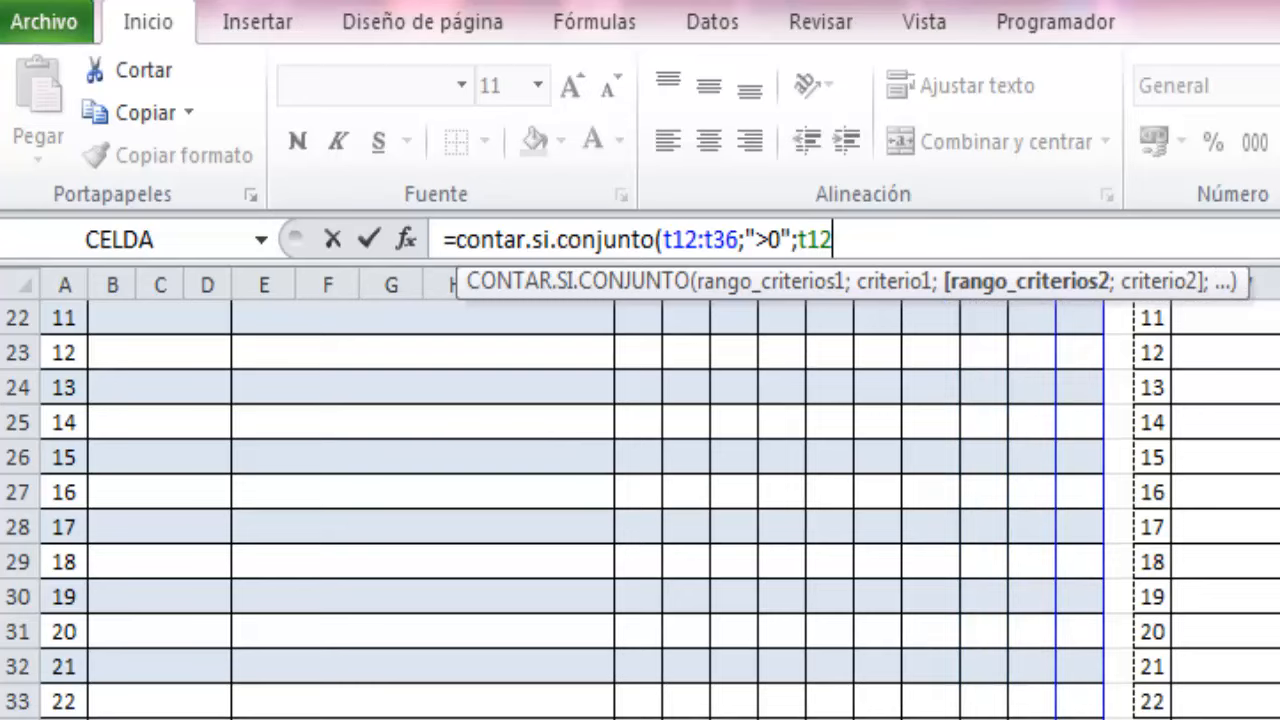
# Add T12:T36 with the criterion "<=9" as the second condition and complete the AM42 formula
pyautogui.write(':t36')
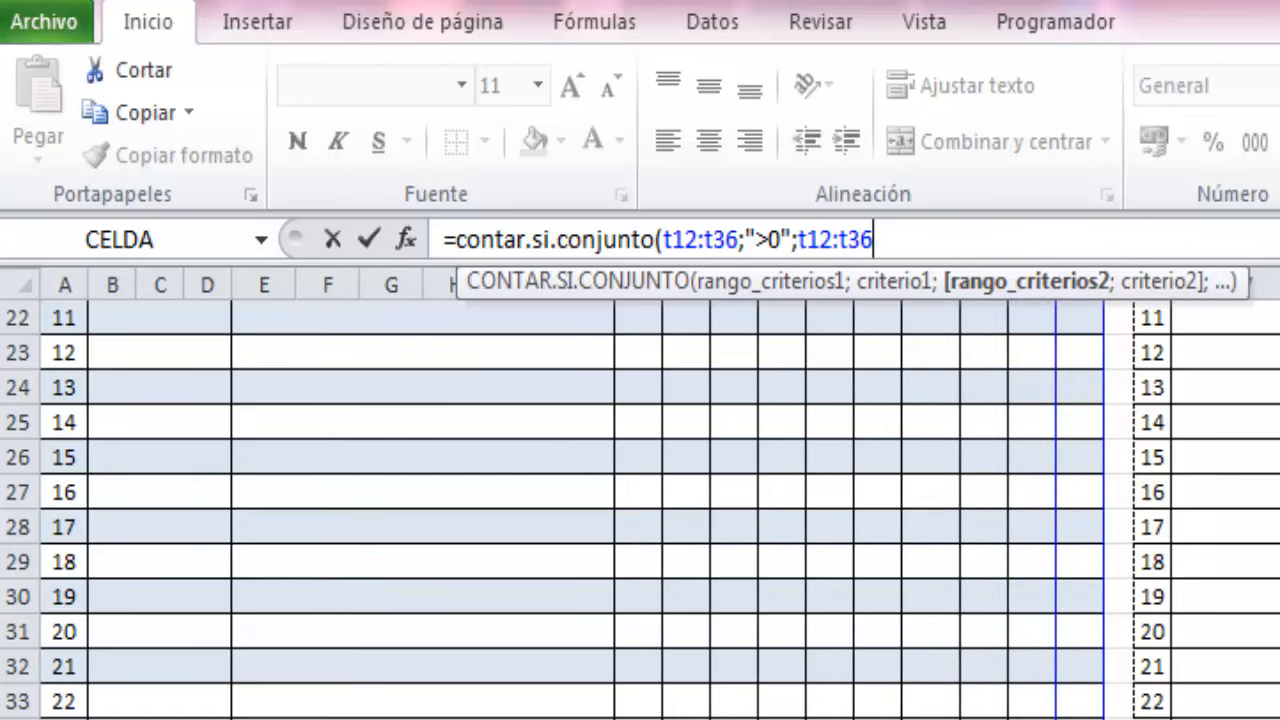
pyautogui.write(';"')
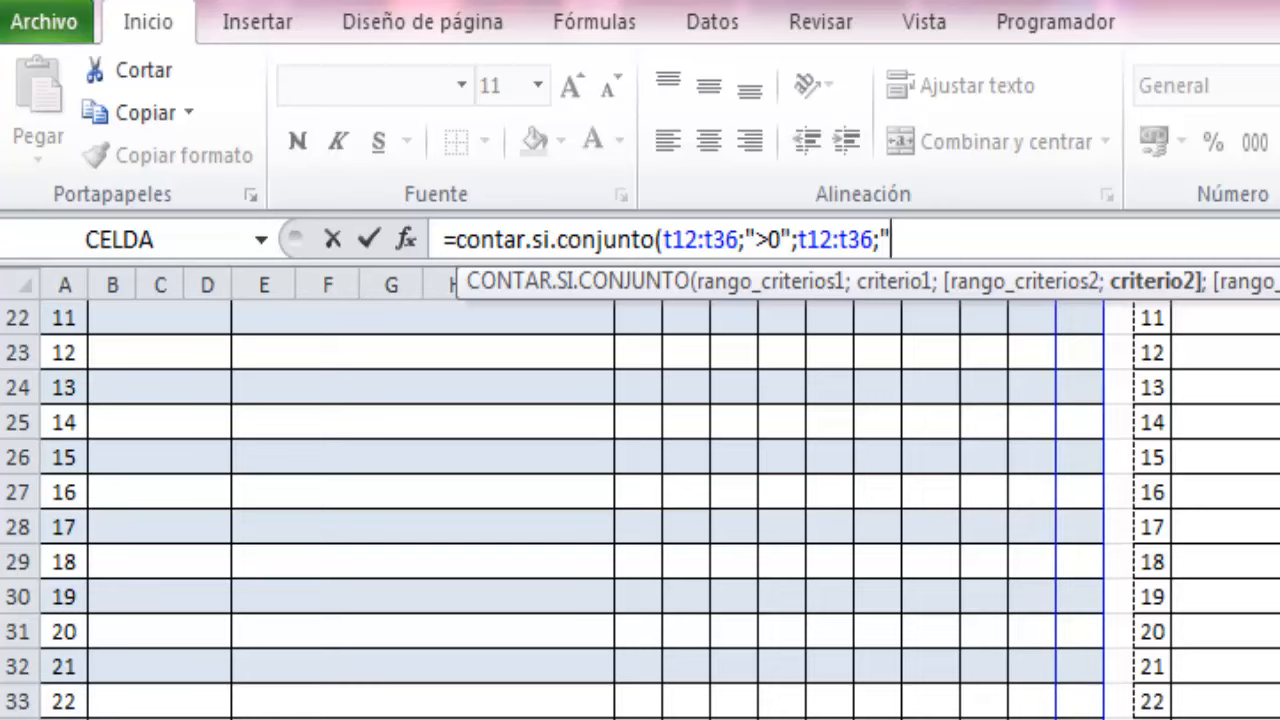
pyautogui.write('<=9")')
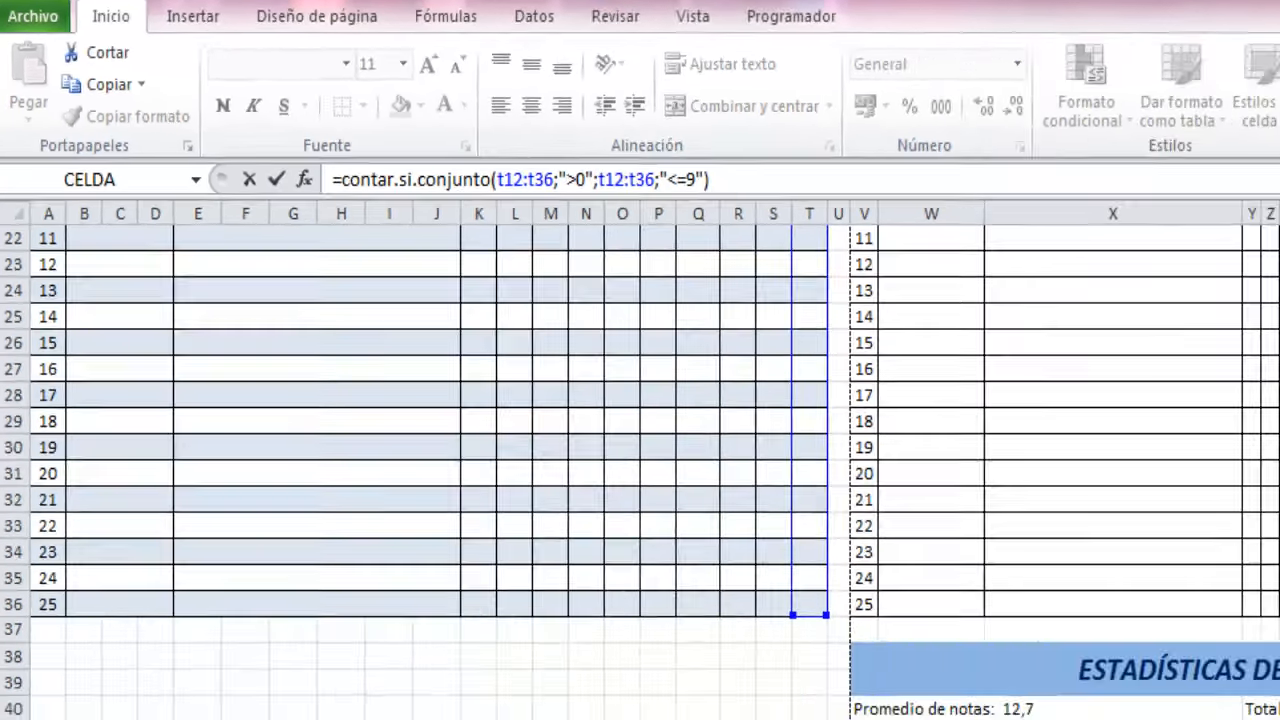
pyautogui.press('Return')
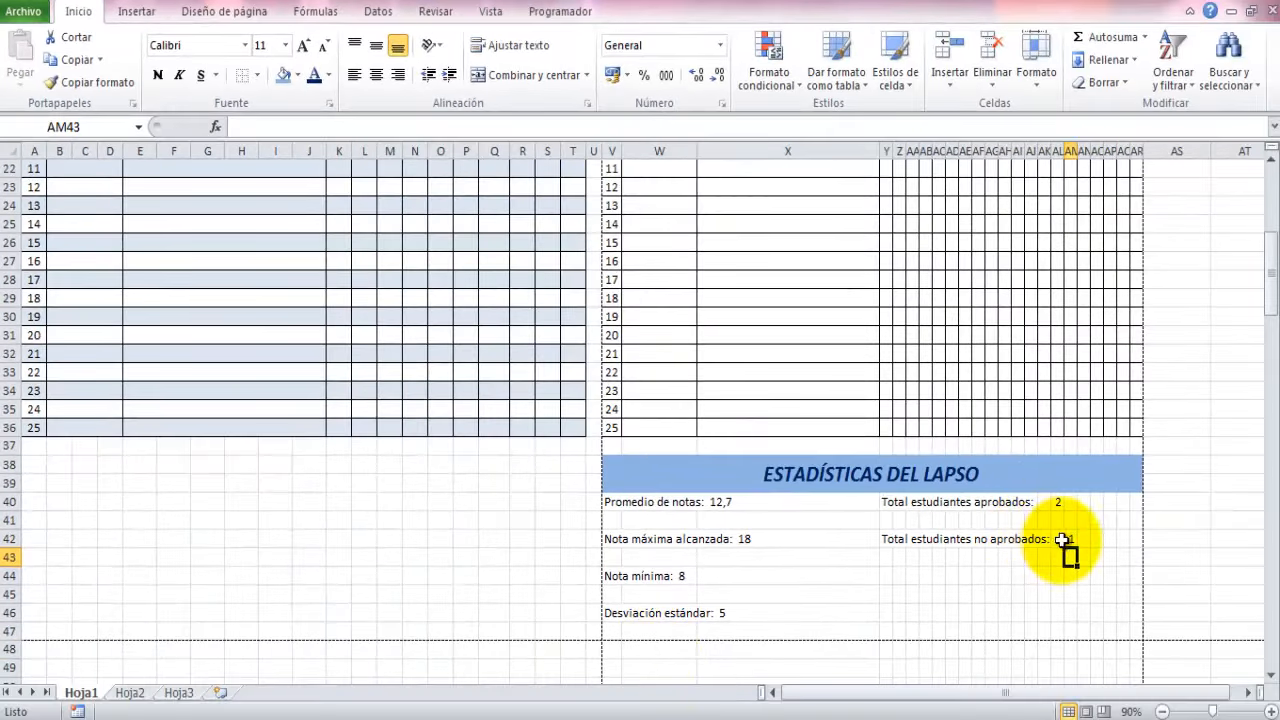
pyautogui.scroll(5, 509, 451)
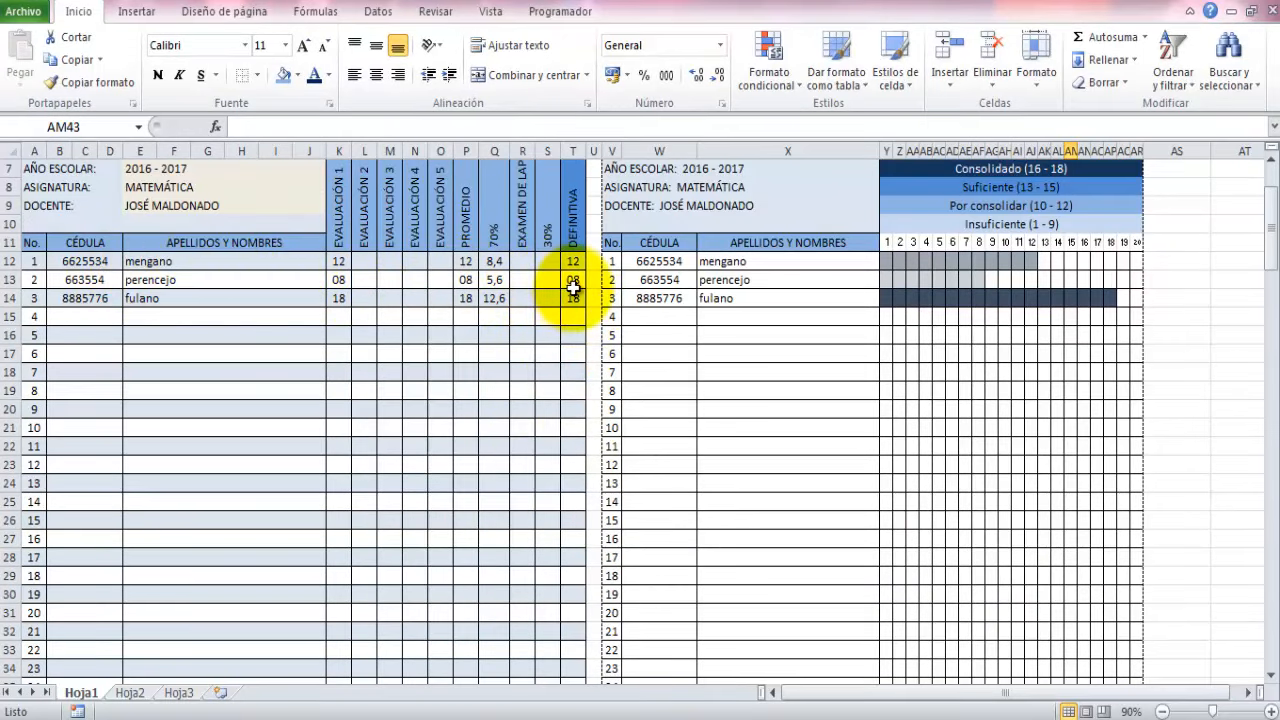
pyautogui.scroll(-6, 745, 498)
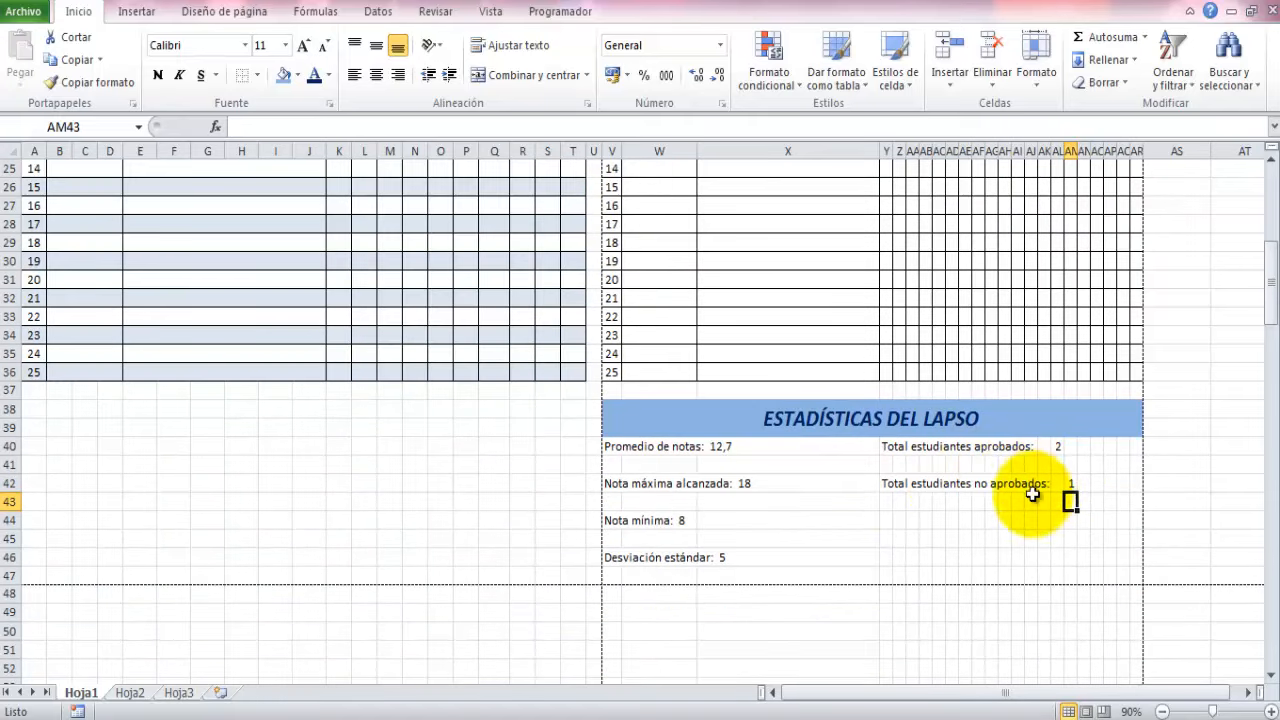
# Enter the label "Total estudiantes inasistentes:" in cell Y44, two rows below the non-passed label
pyautogui.click(887, 519)
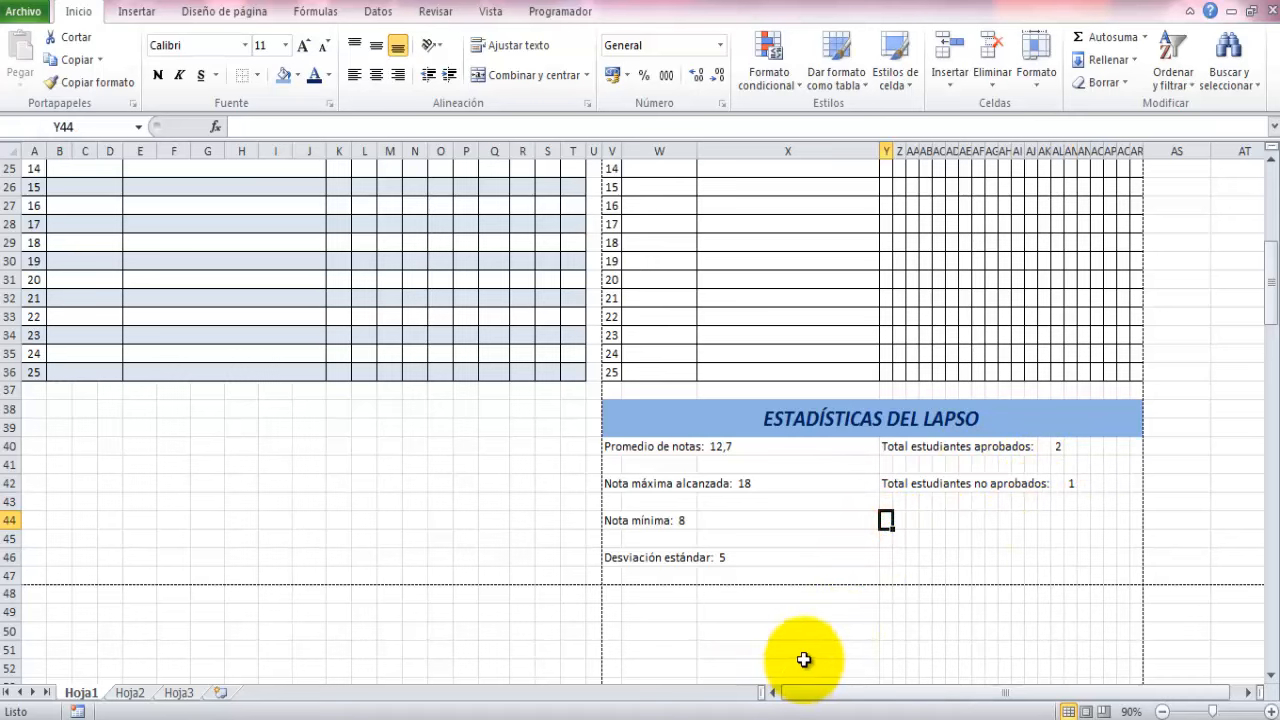
pyautogui.write('Total')
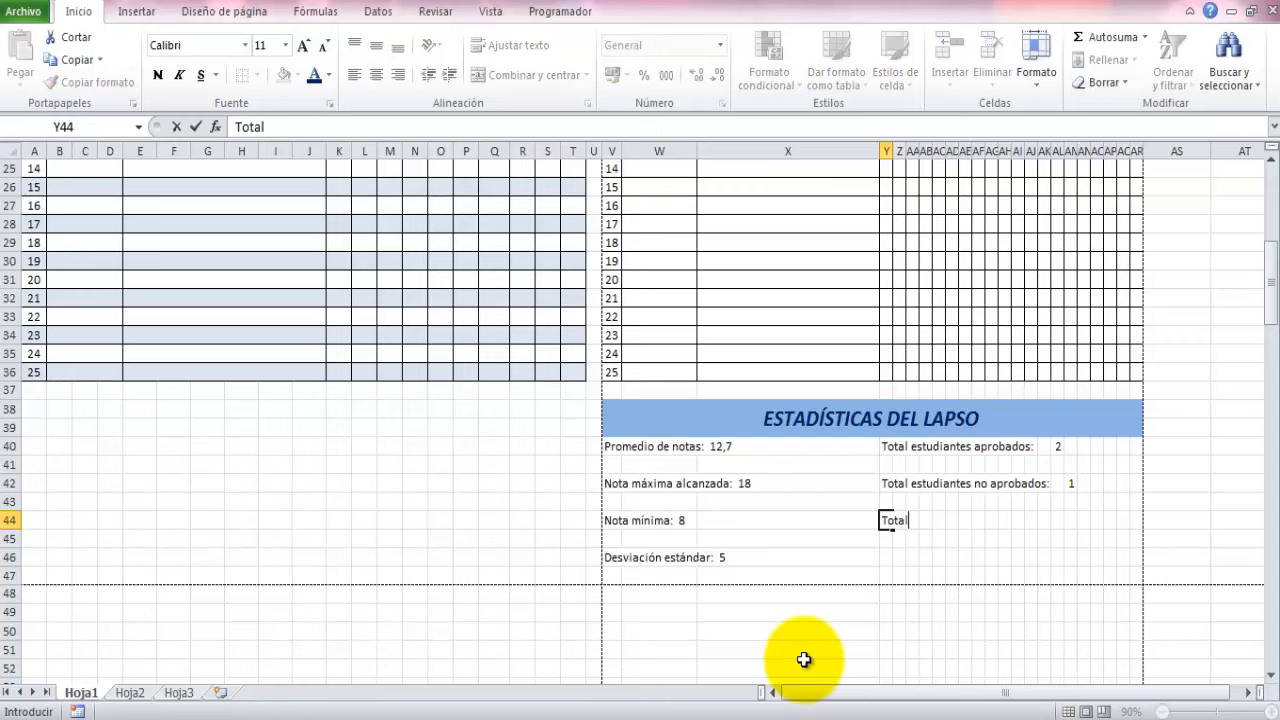
pyautogui.write(' estudiantes inasistentes:')
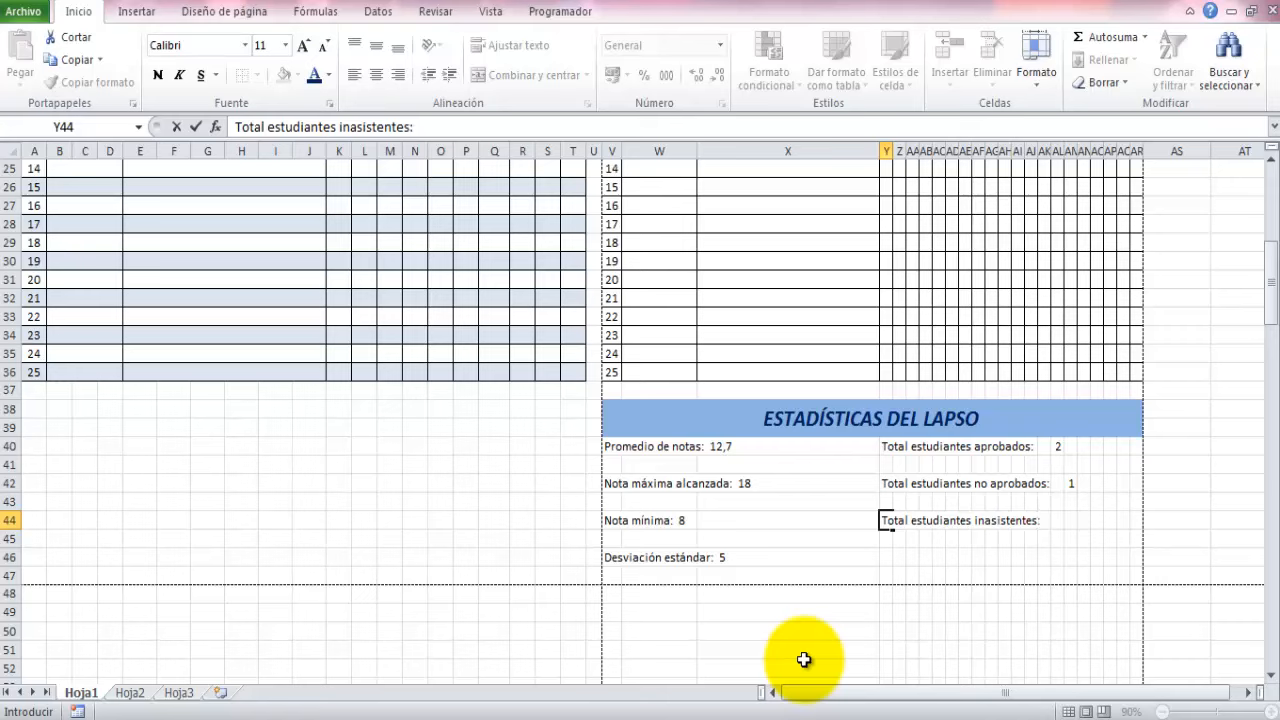
pyautogui.press('Return')
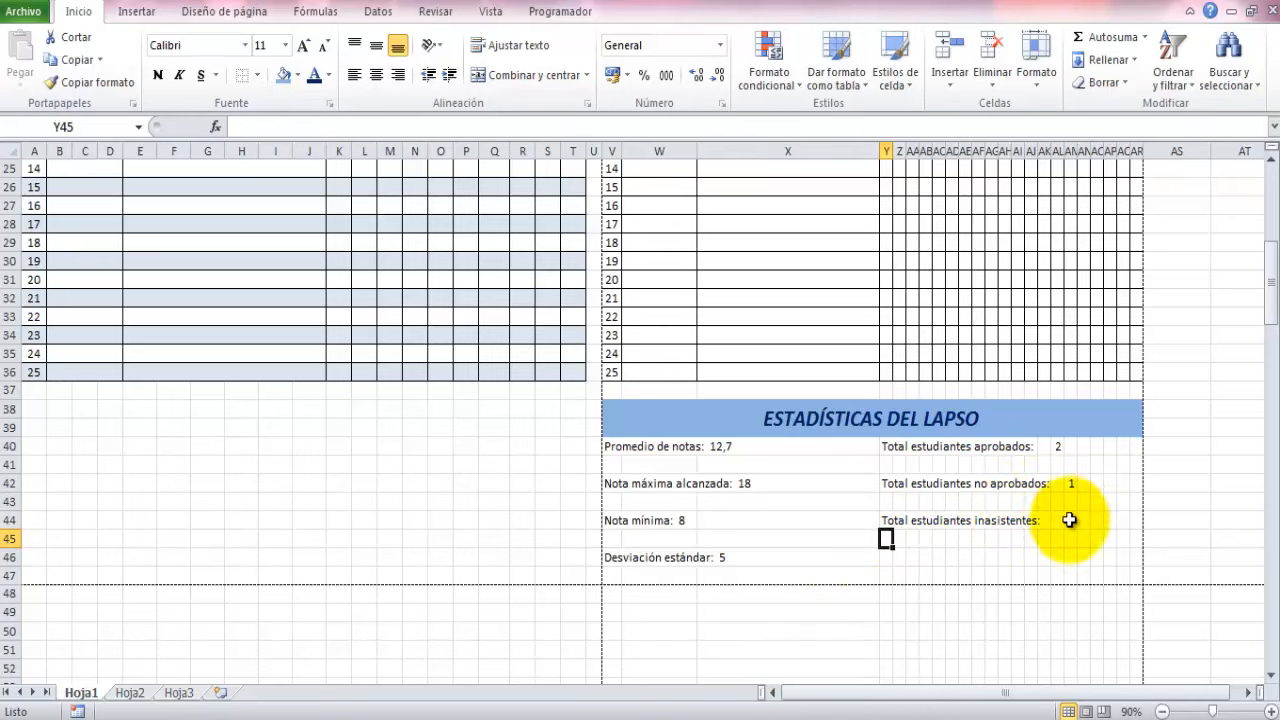
# Enter the label "Total estudiantes:" in cell Y46 of the ESTADÍSTICAS DEL LAPSO section
pyautogui.click(886, 559)
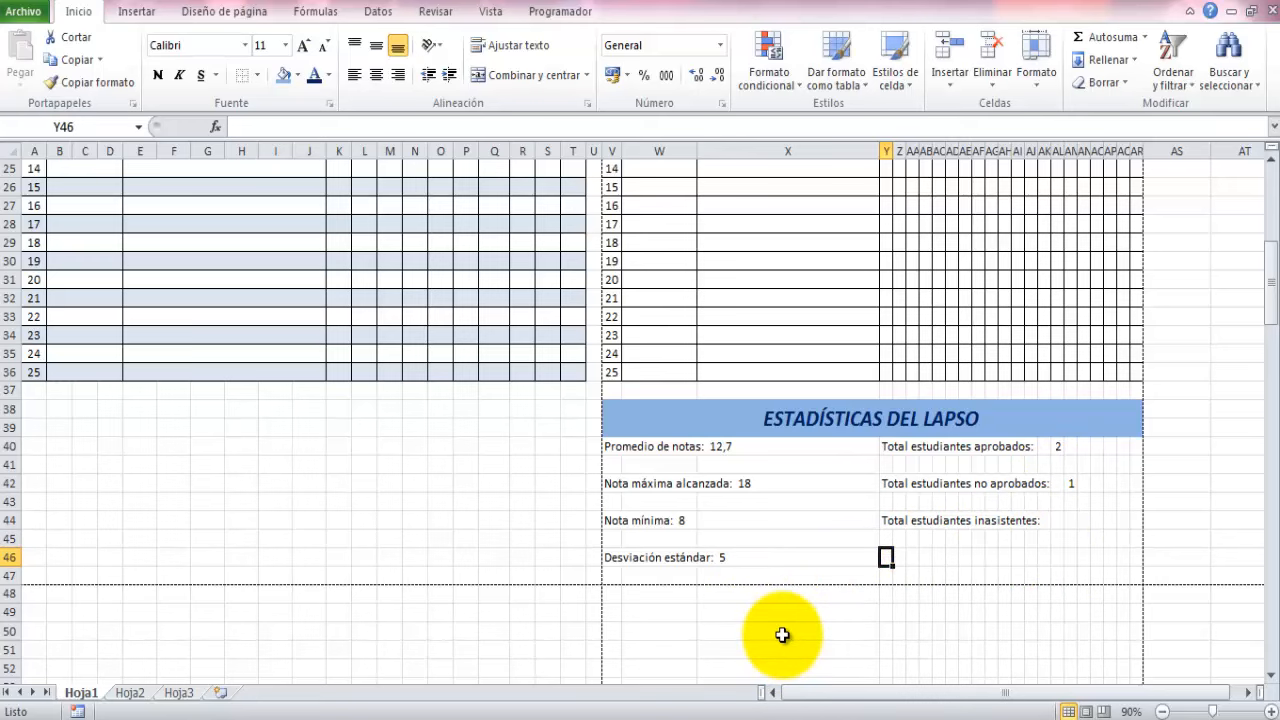
pyautogui.write('Total e')
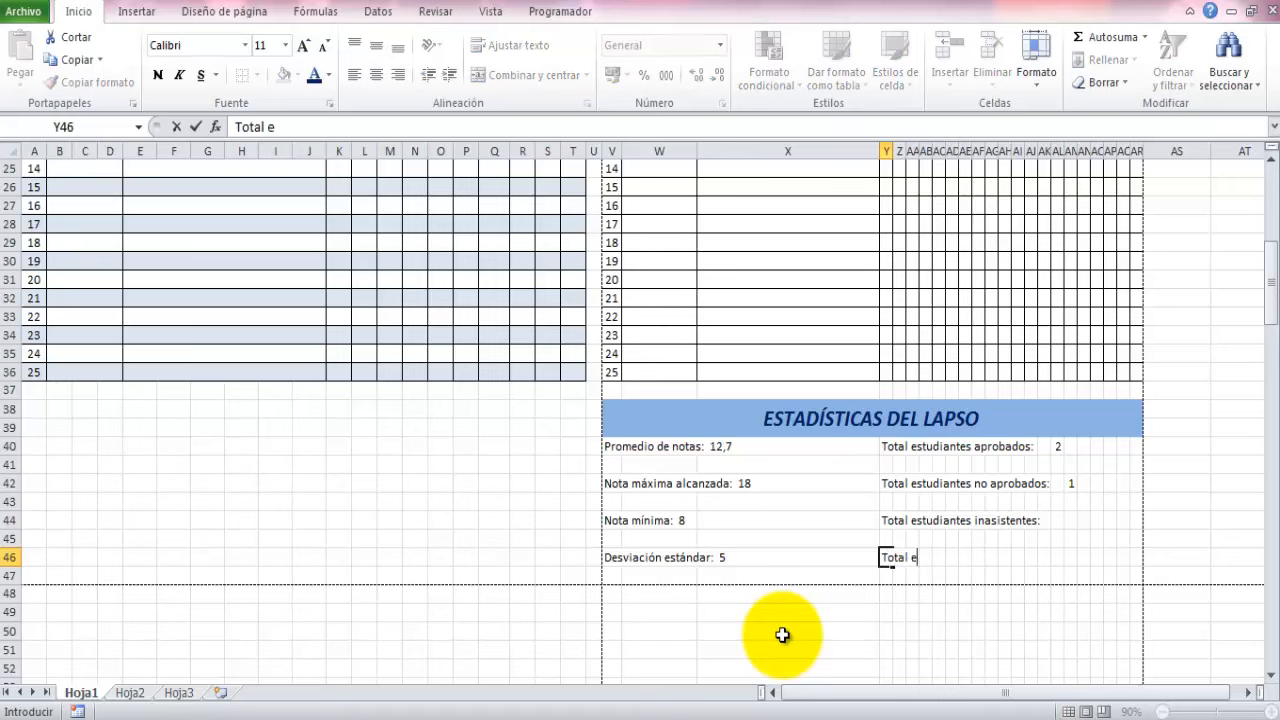
pyautogui.write('studiantes:')
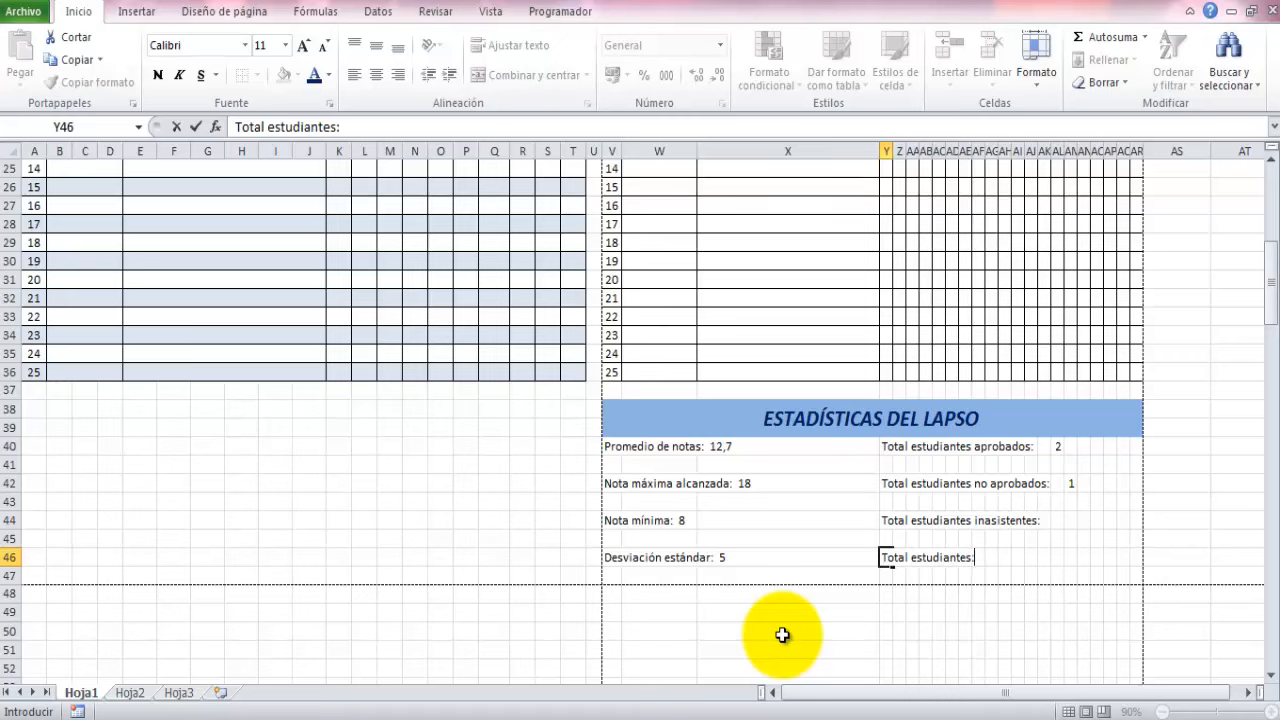
pyautogui.click(1005, 560)
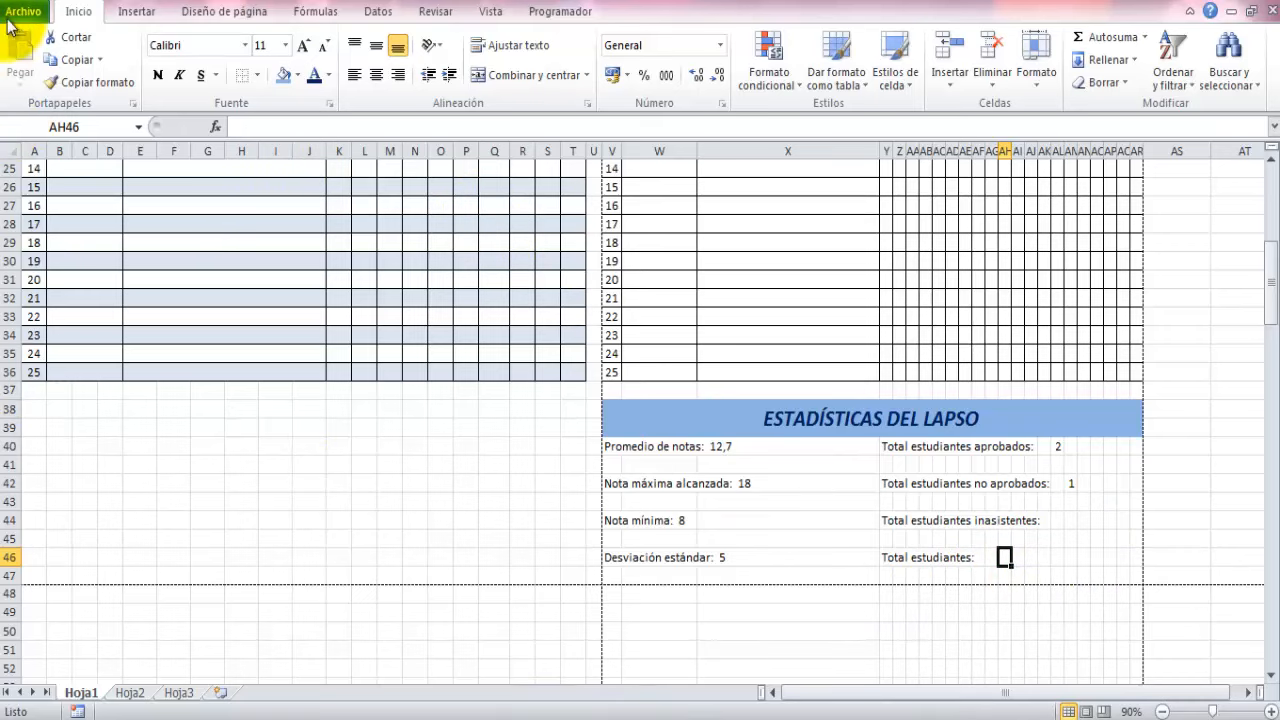
# Examine the APELLIDOS Y NOMBRES column from its first student row, E12, to its last row, E36
pyautogui.click(243, 126)
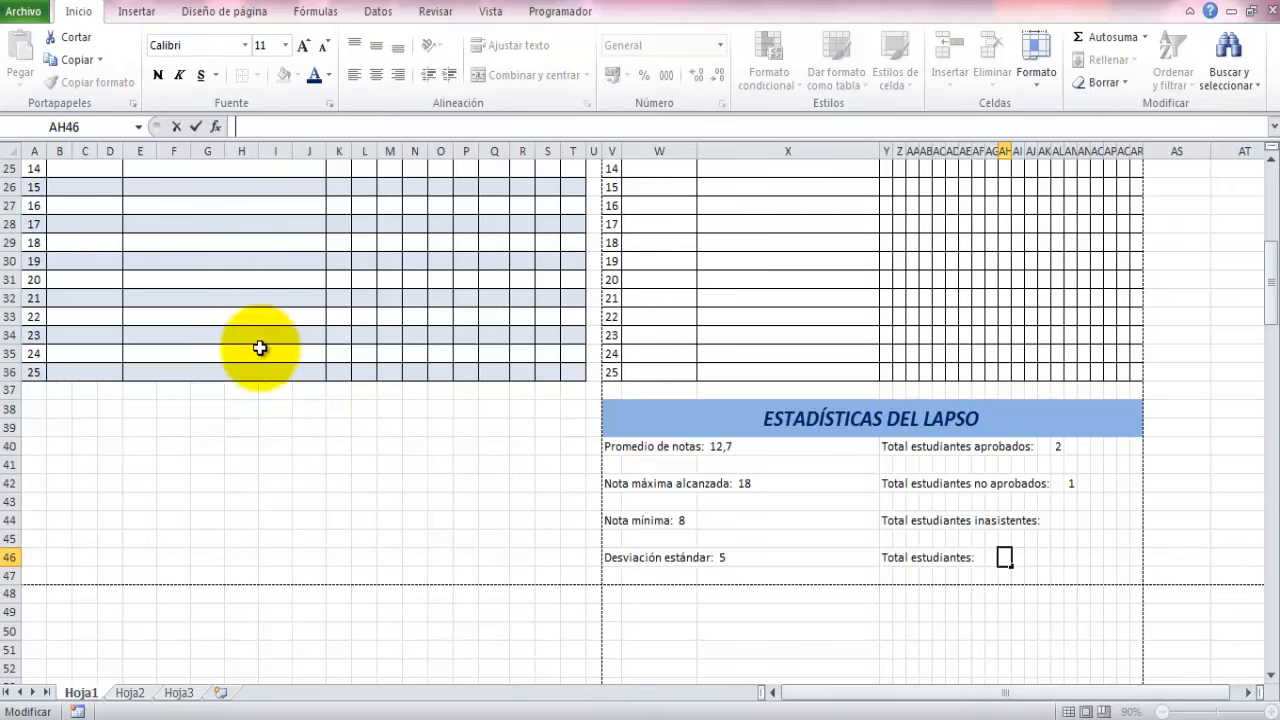
pyautogui.press('Escape')
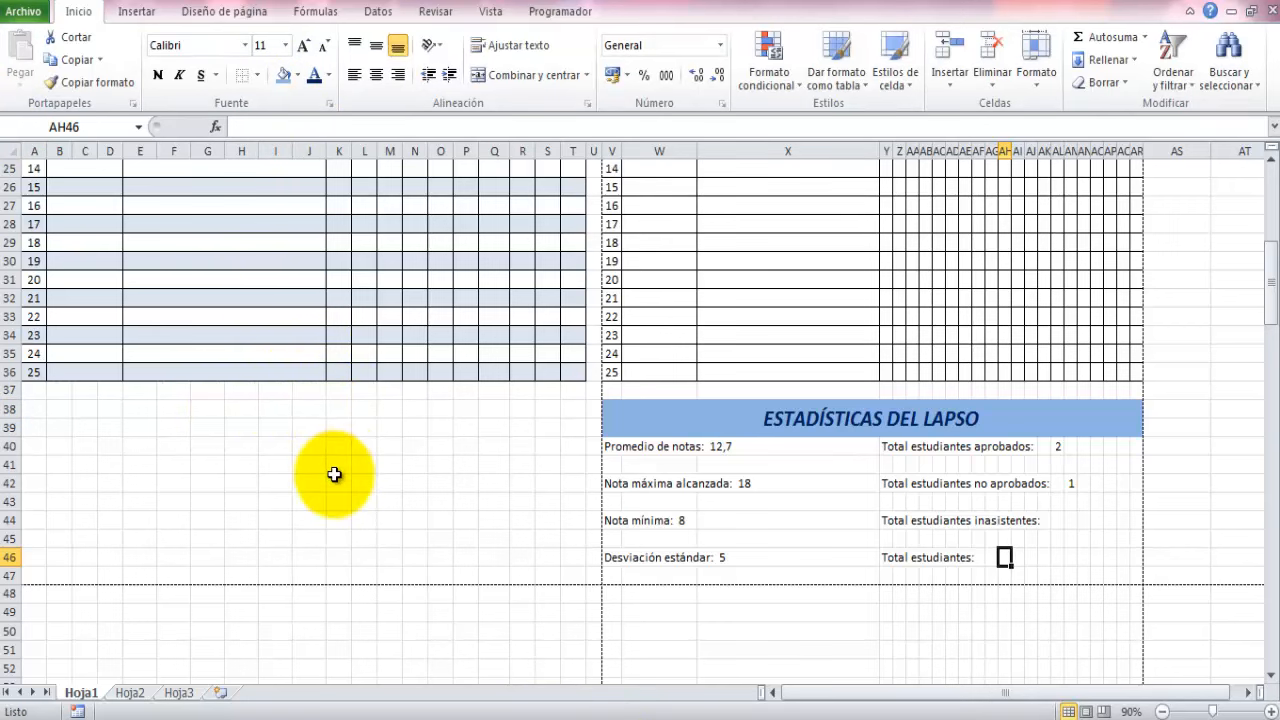
pyautogui.scroll(6, 277, 474)
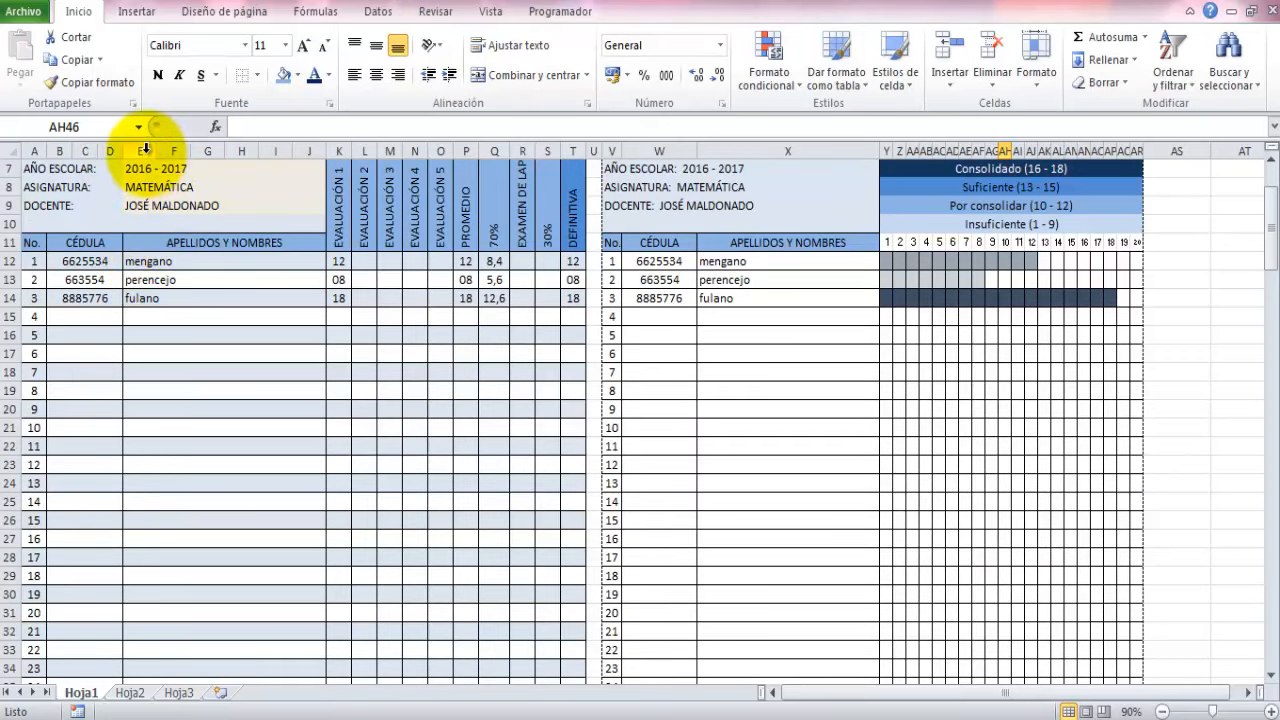
pyautogui.click(133, 266)
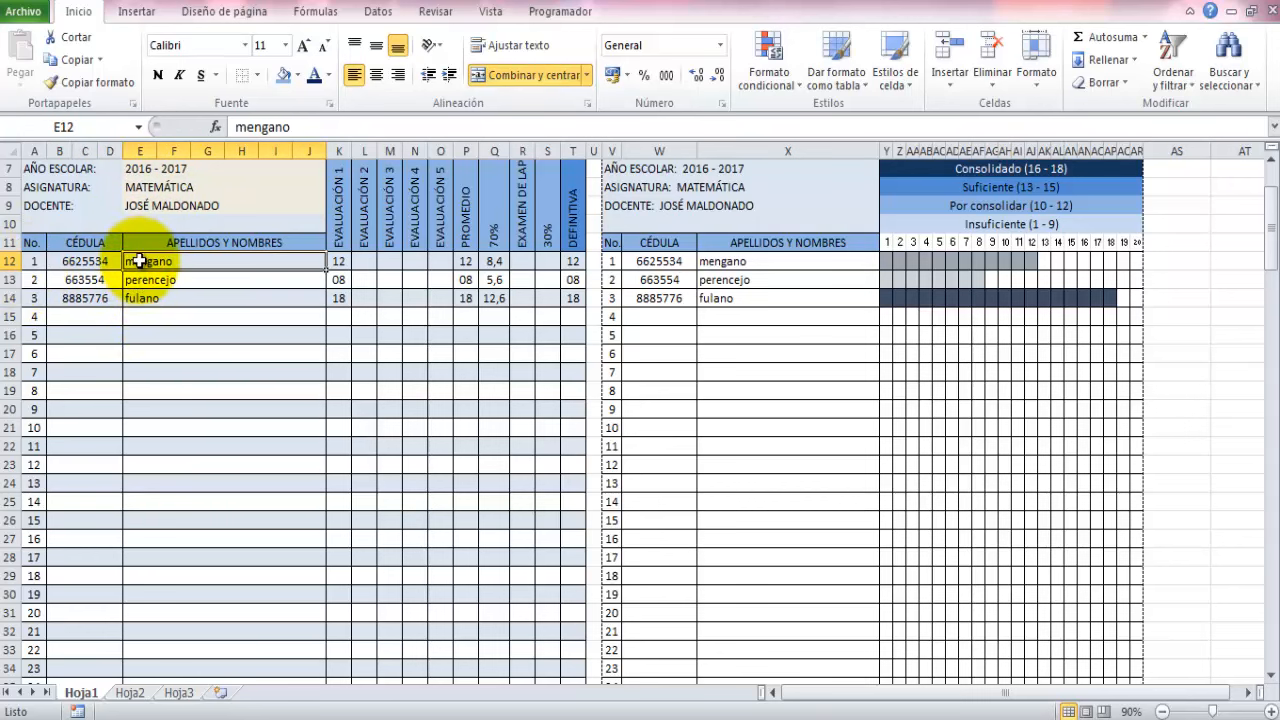
pyautogui.scroll(-3, 152, 428)
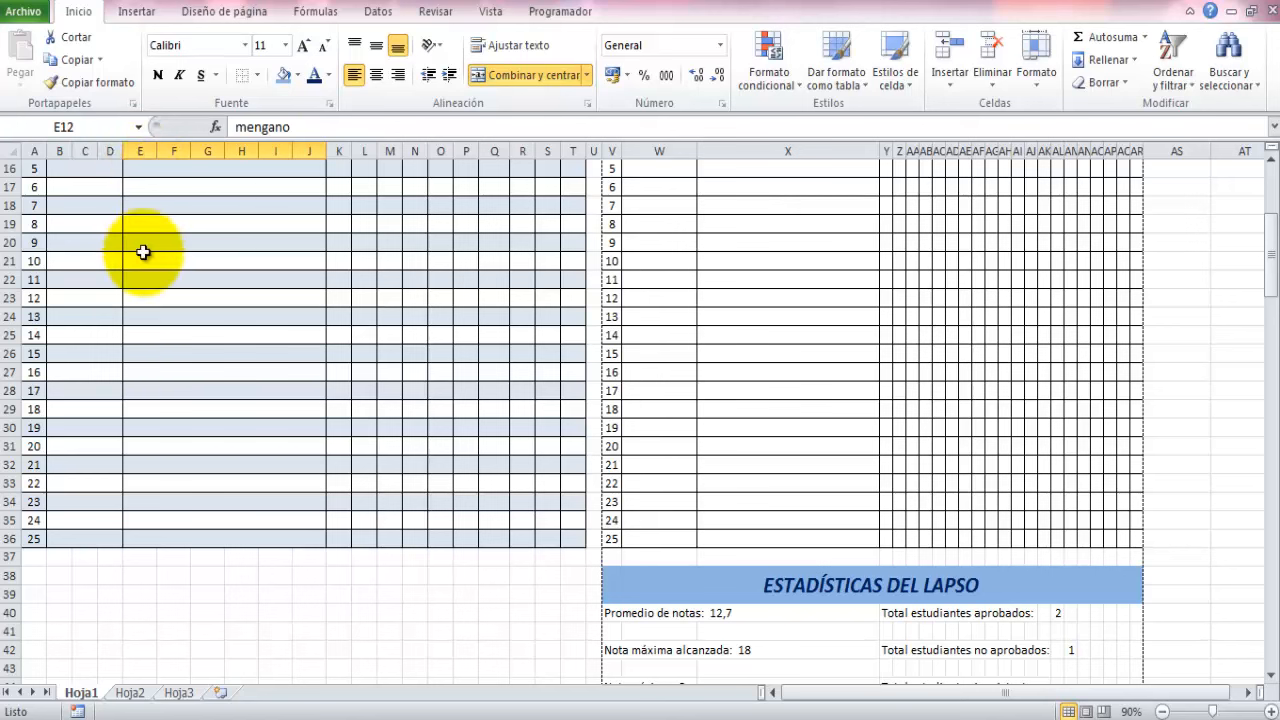
pyautogui.scroll(1, 150, 355)
pyautogui.scroll(2, 120, 360)
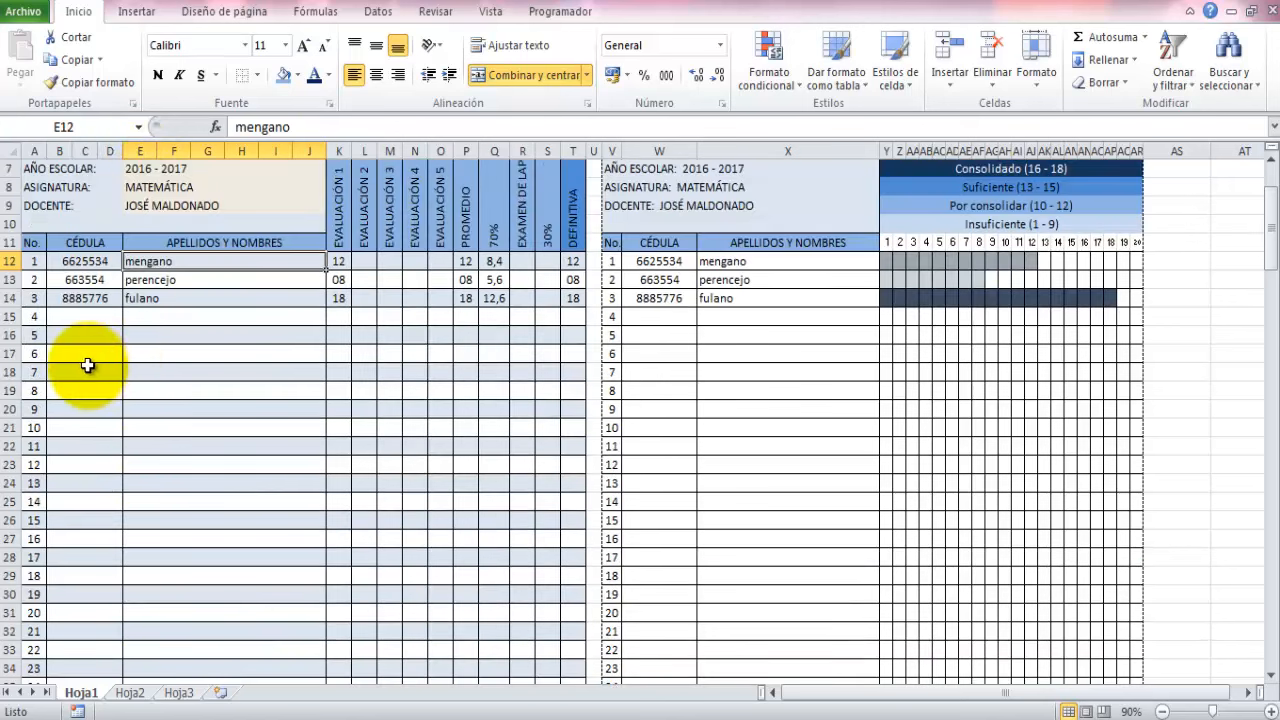
pyautogui.scroll(-1, 157, 310)
pyautogui.scroll(-4, 157, 335)
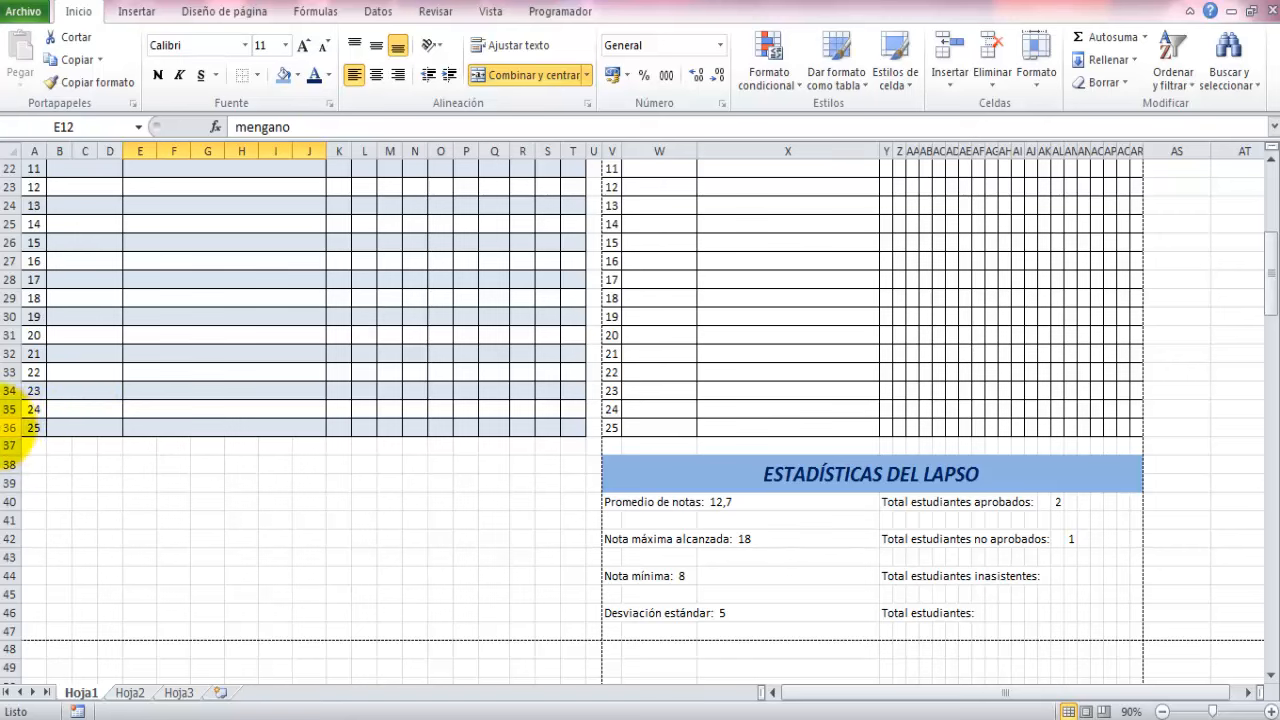
pyautogui.click(138, 428)
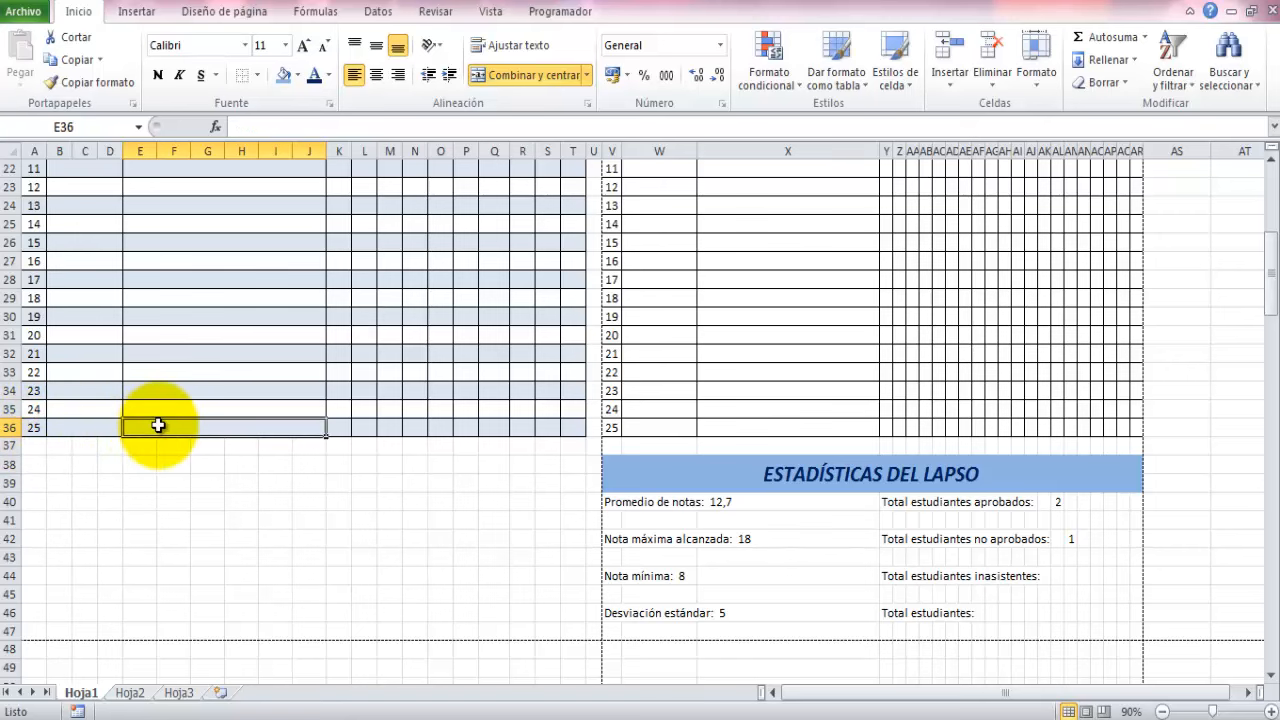
pyautogui.scroll(5, 160, 410)
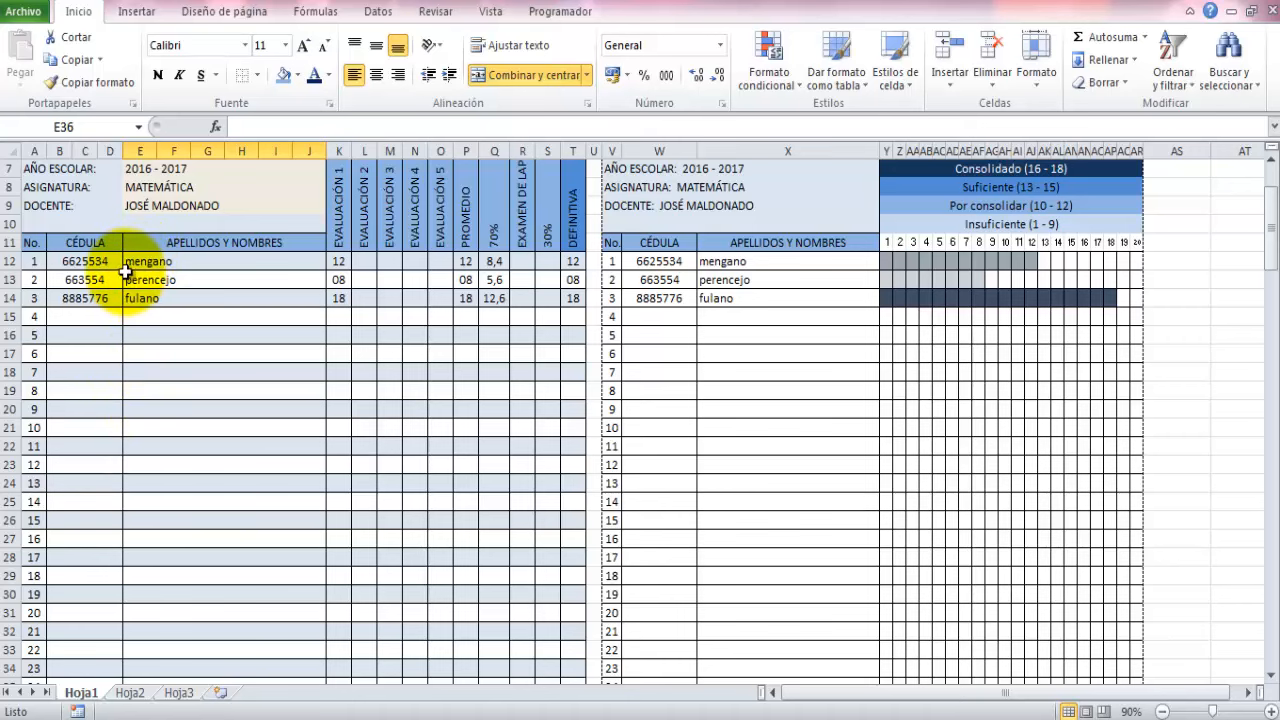
pyautogui.scroll(-4, 130, 436)
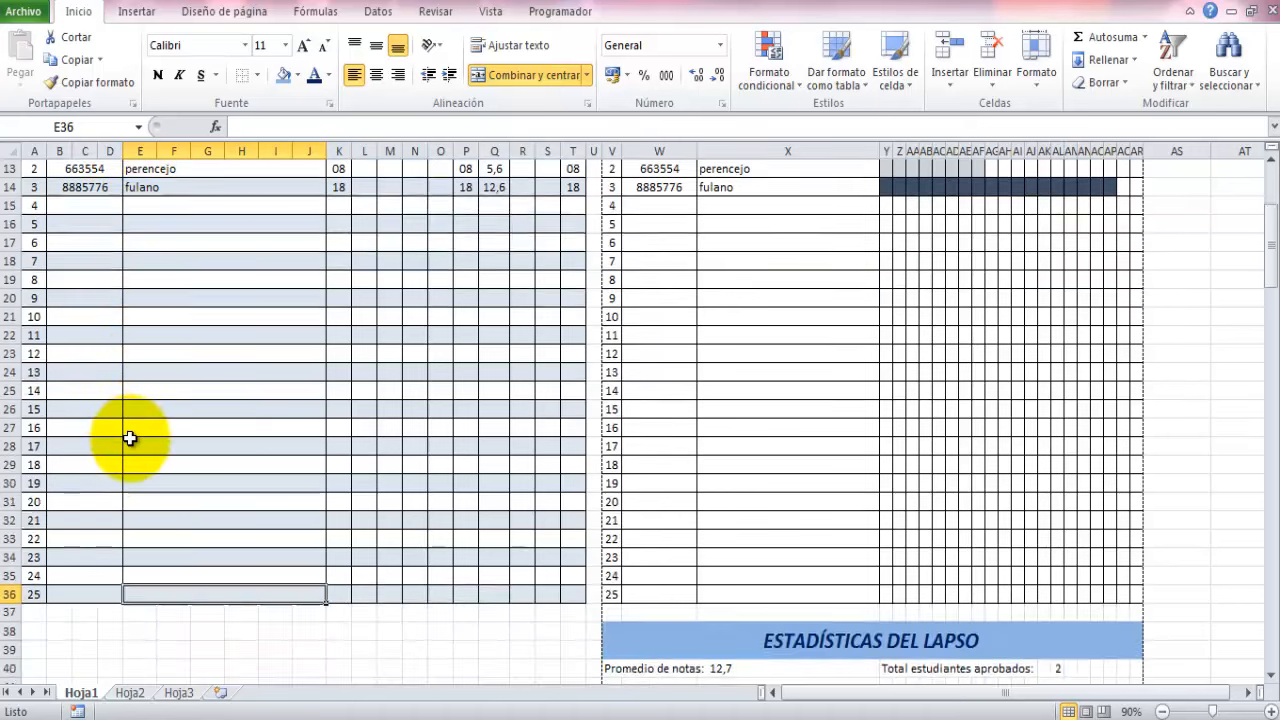
# Enter the formula =contar.si(e12:e36;"*") in cell AH46, beside the label "Total estudiantes:", to count the listed students
pyautogui.scroll(2, 145, 487)
pyautogui.scroll(2, 145, 487)
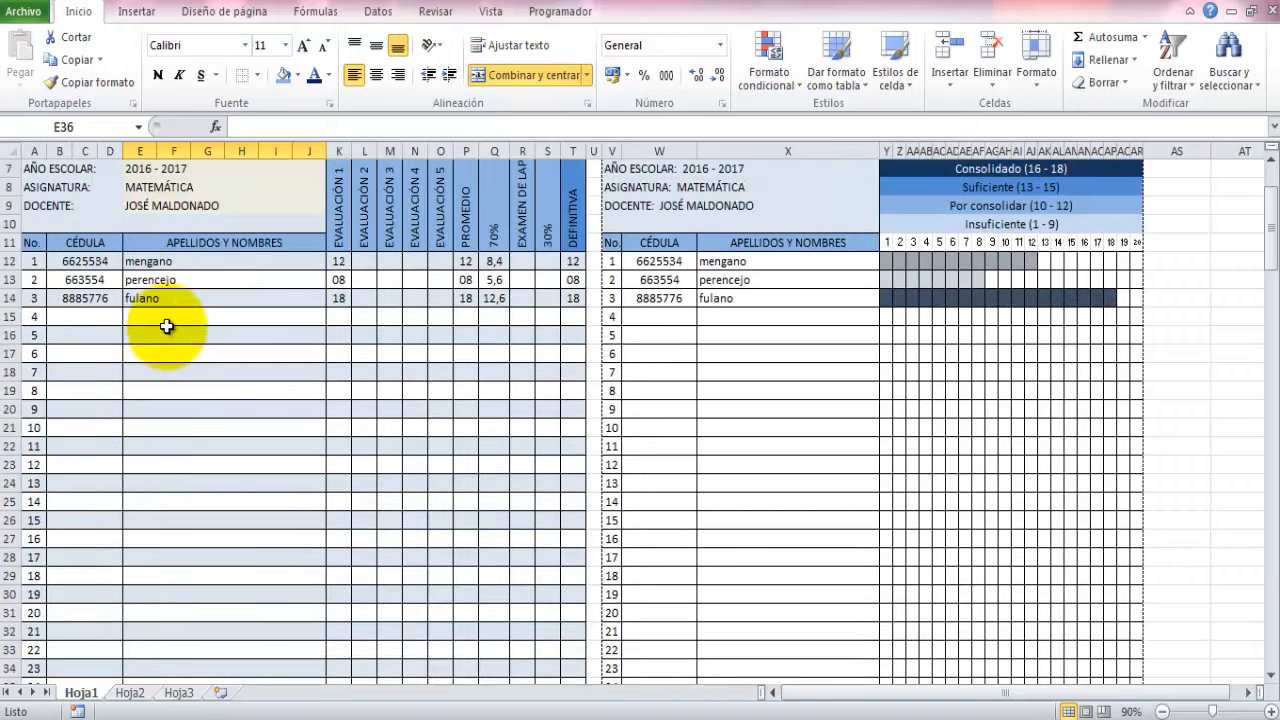
pyautogui.scroll(-6, 165, 527)
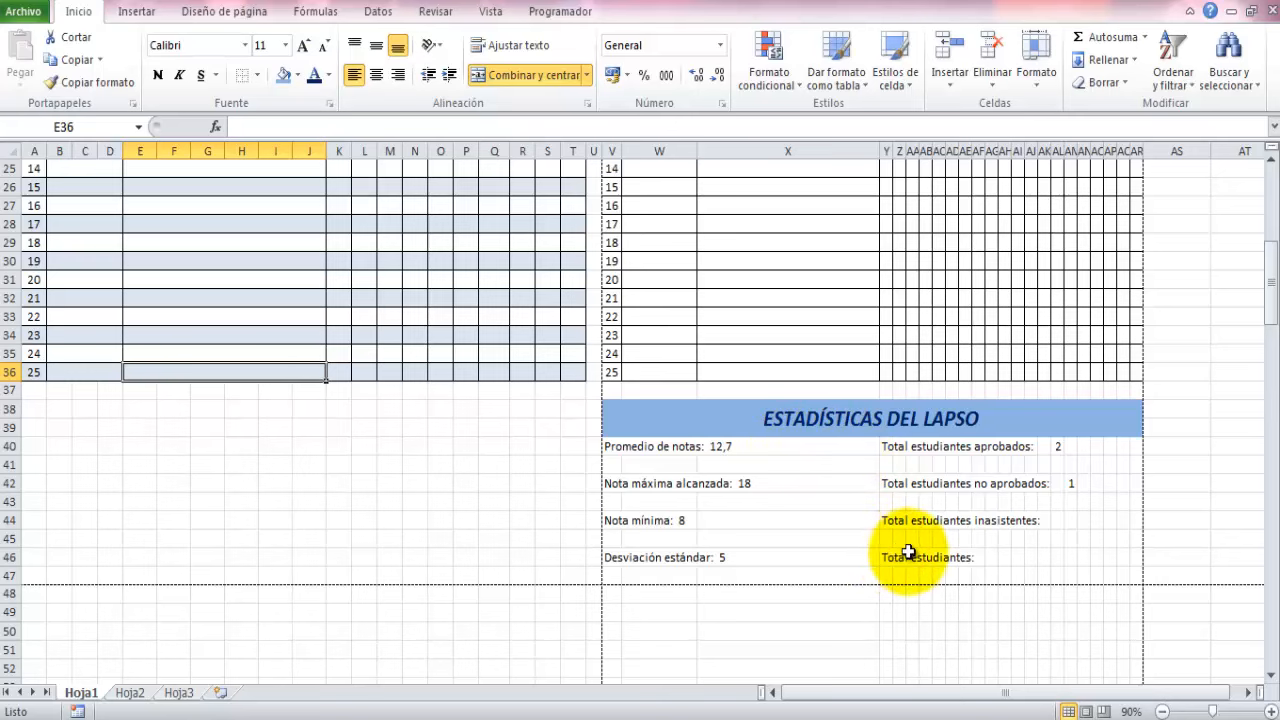
pyautogui.click(1005, 557)
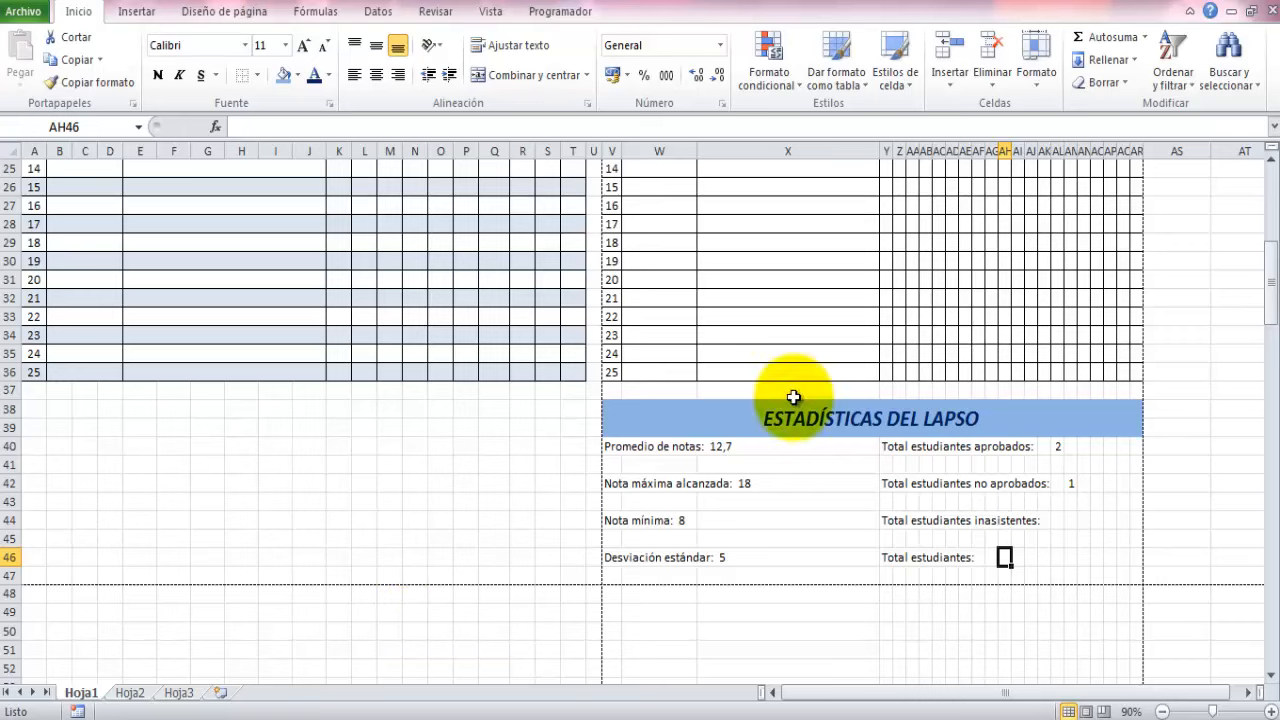
pyautogui.click(260, 126)
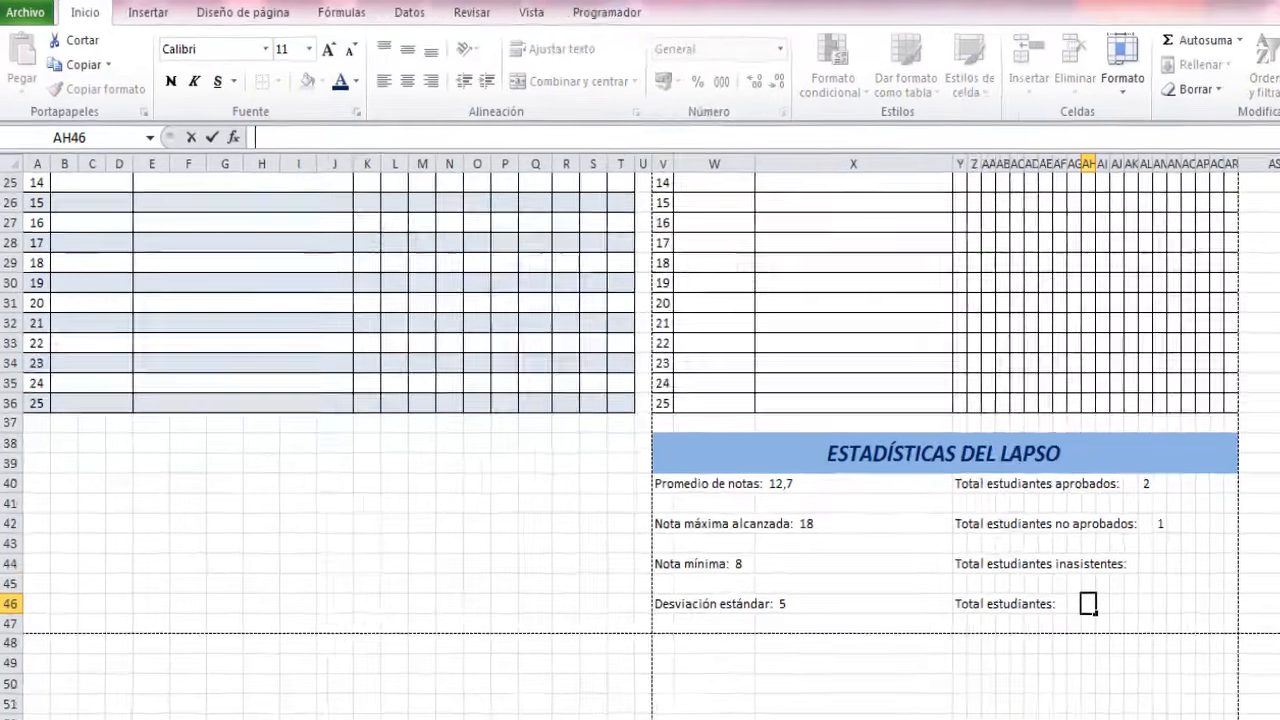
pyautogui.write('=')
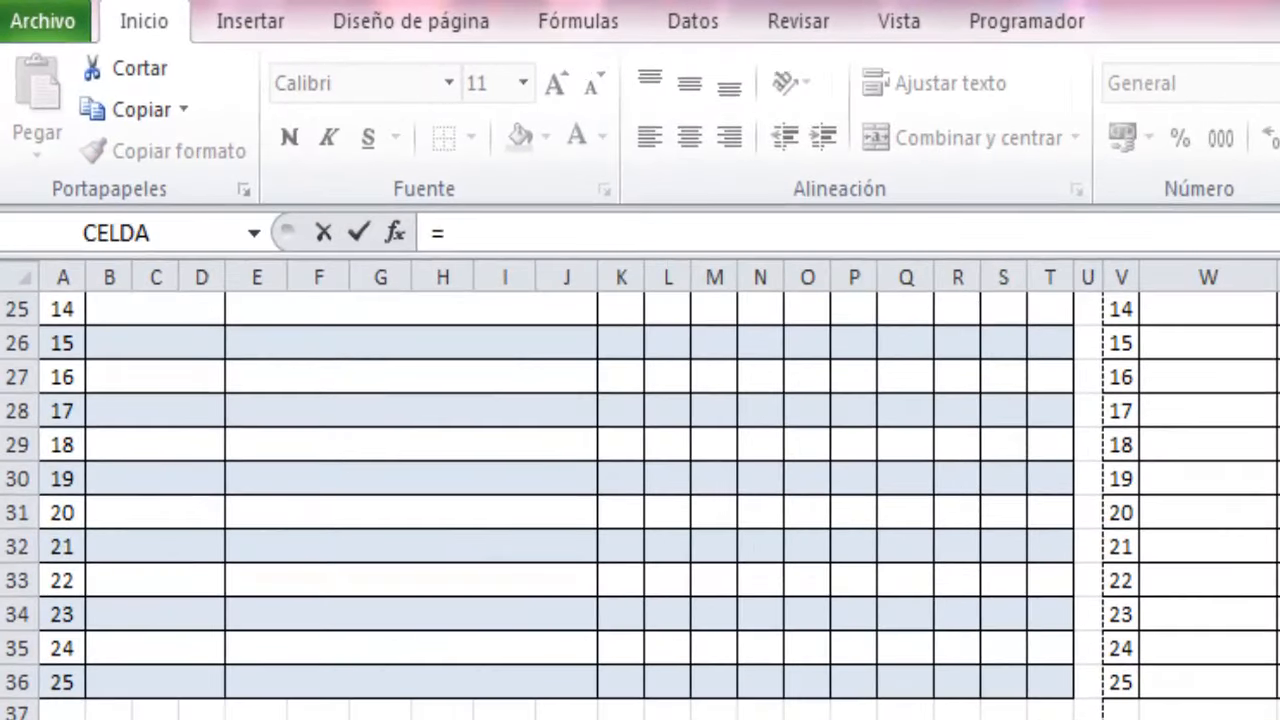
pyautogui.write('contar')
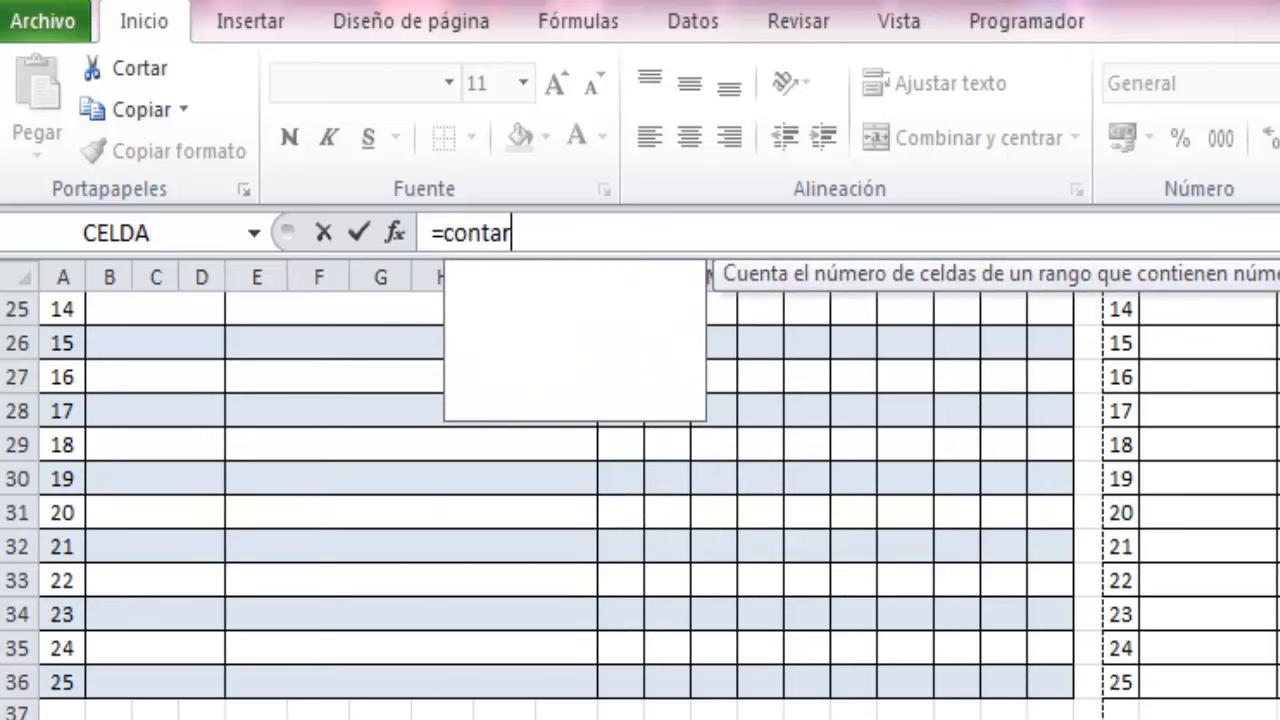
pyautogui.write('.si')
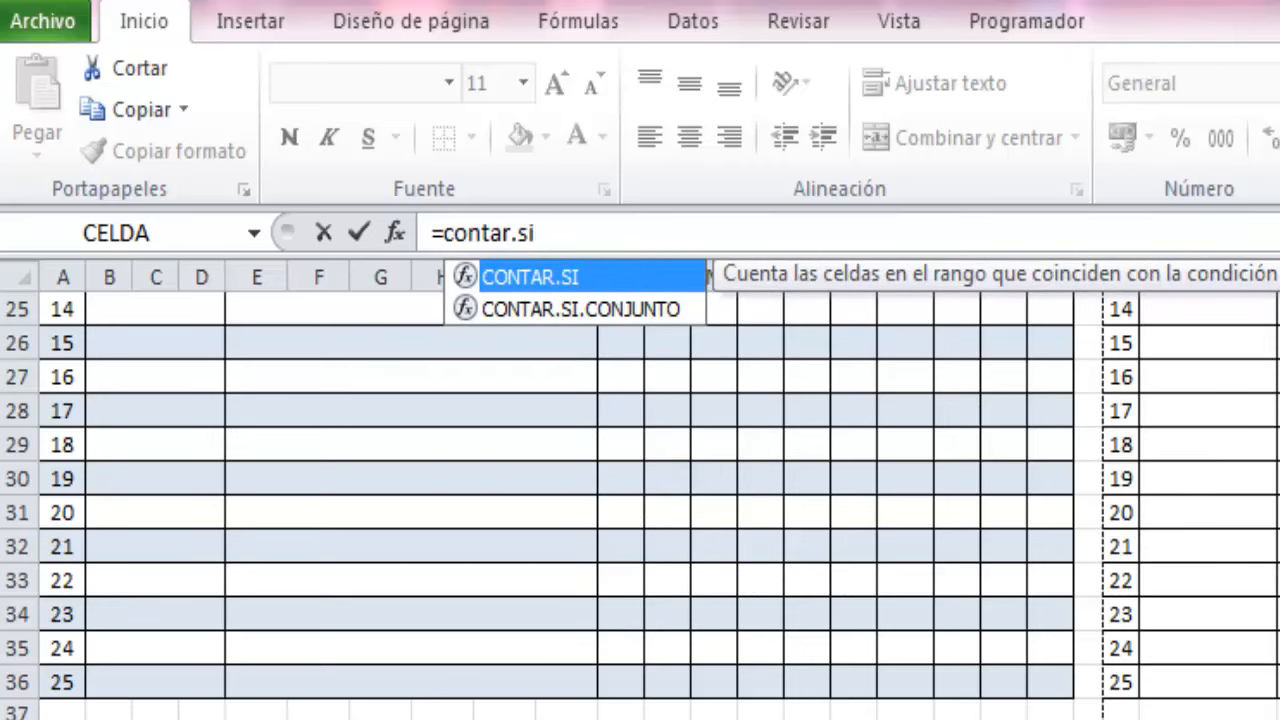
pyautogui.write('(')
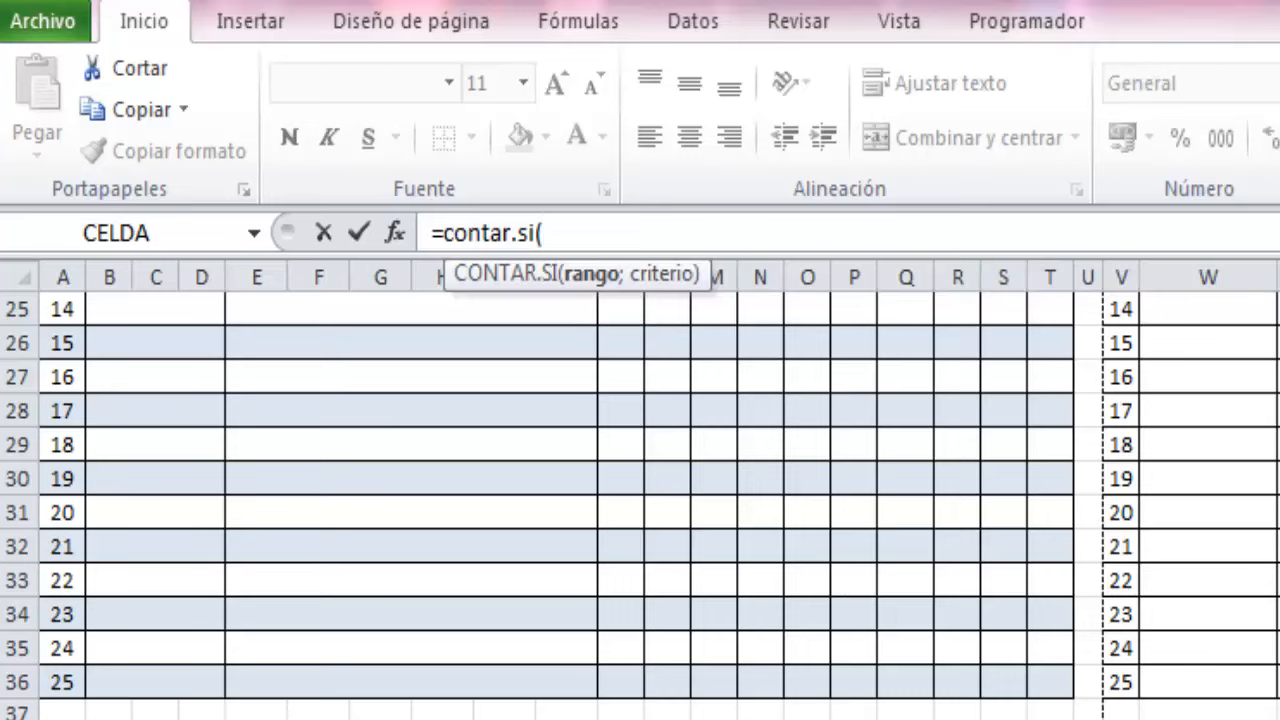
pyautogui.write('e12:e36')
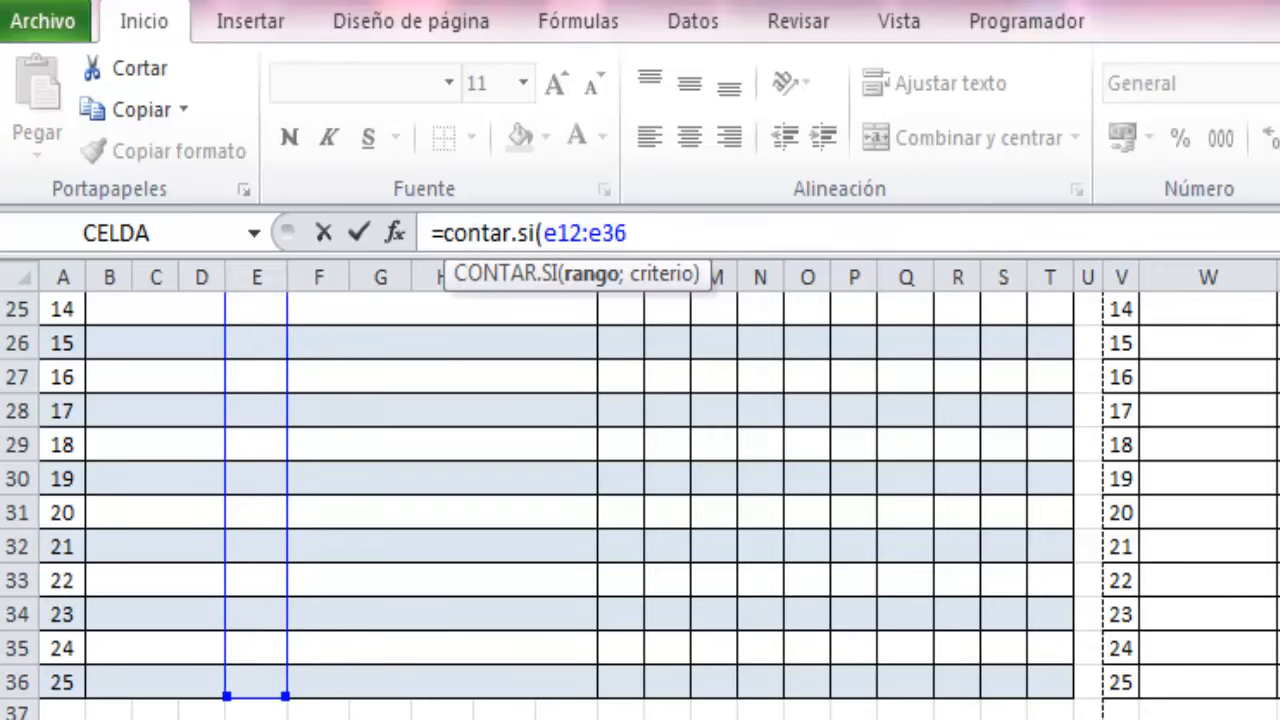
pyautogui.write(';')
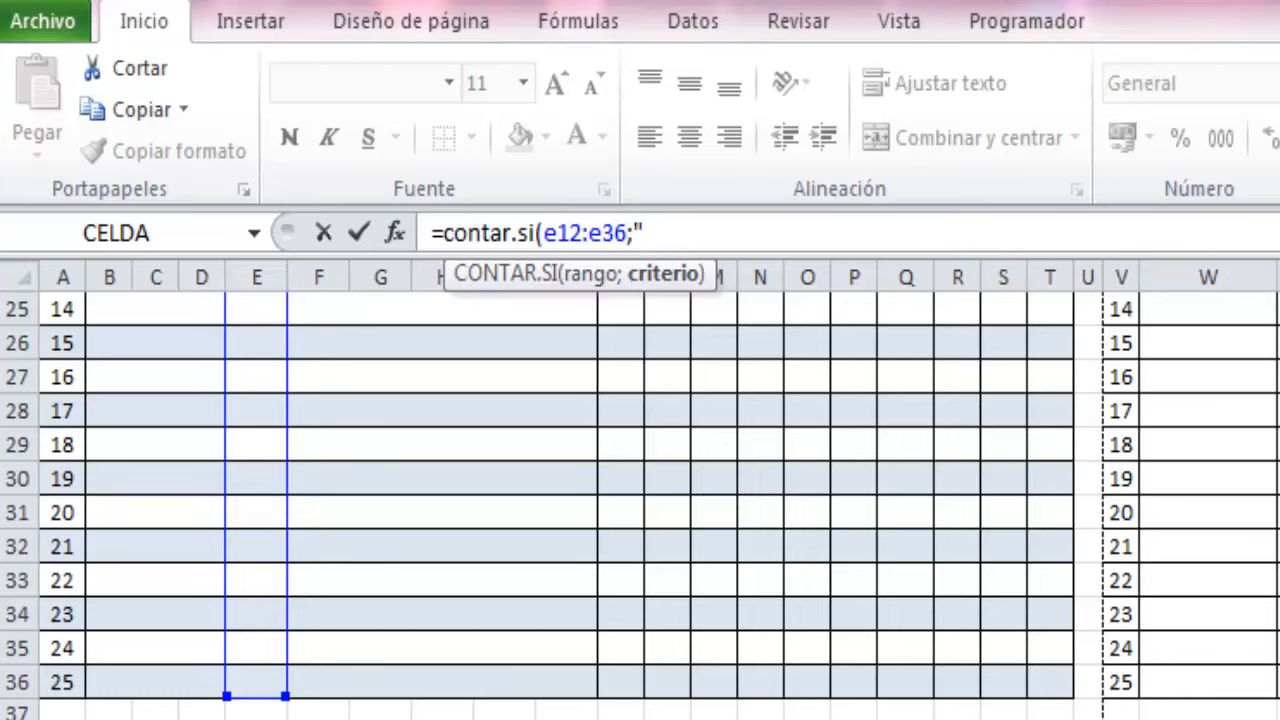
pyautogui.write('")')
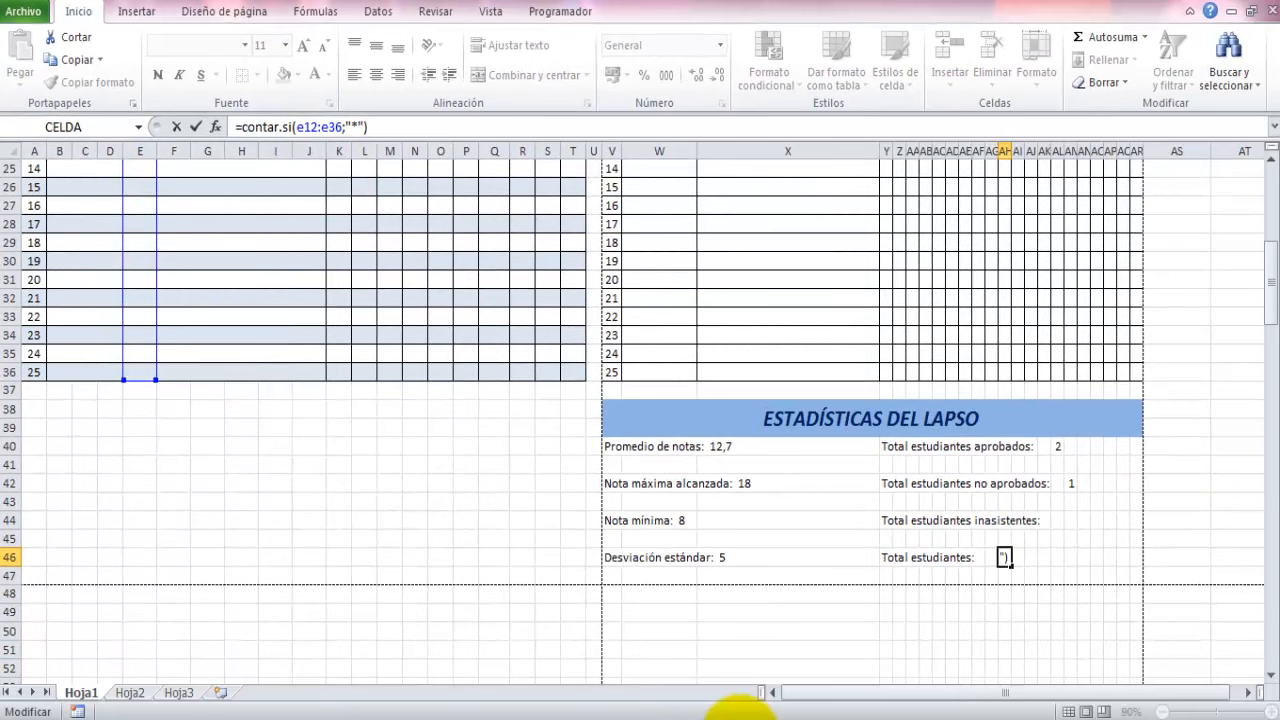
pyautogui.press('Return')
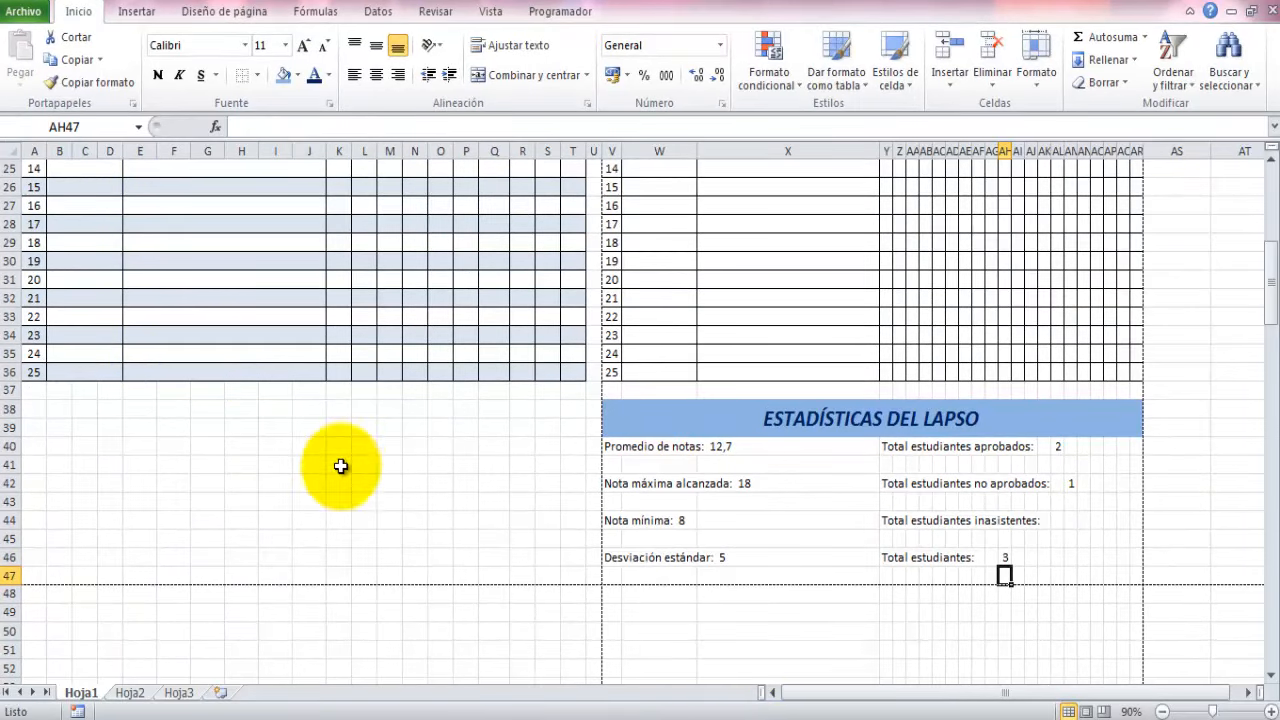
# Add a fourth sample student in row 15, filling in the student's CÉDULA number and name without any grades
pyautogui.scroll(7, 346, 444)
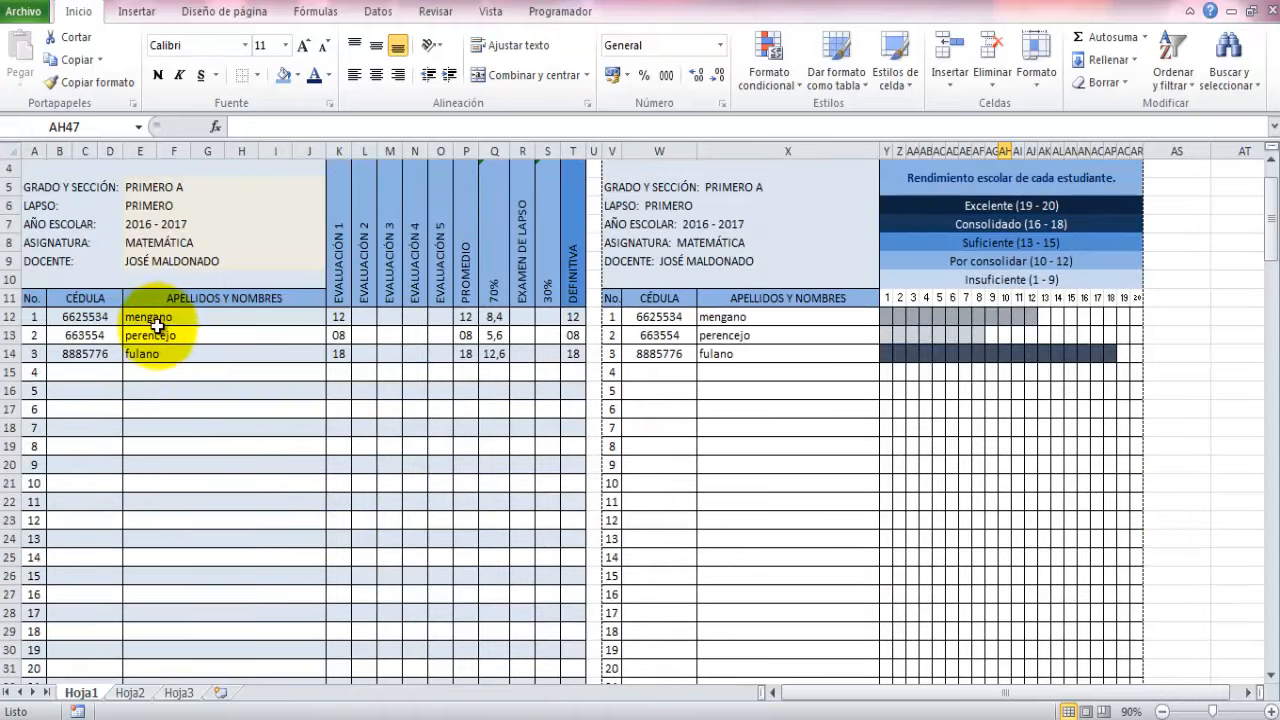
pyautogui.click(86, 368)
pyautogui.write('7746656')
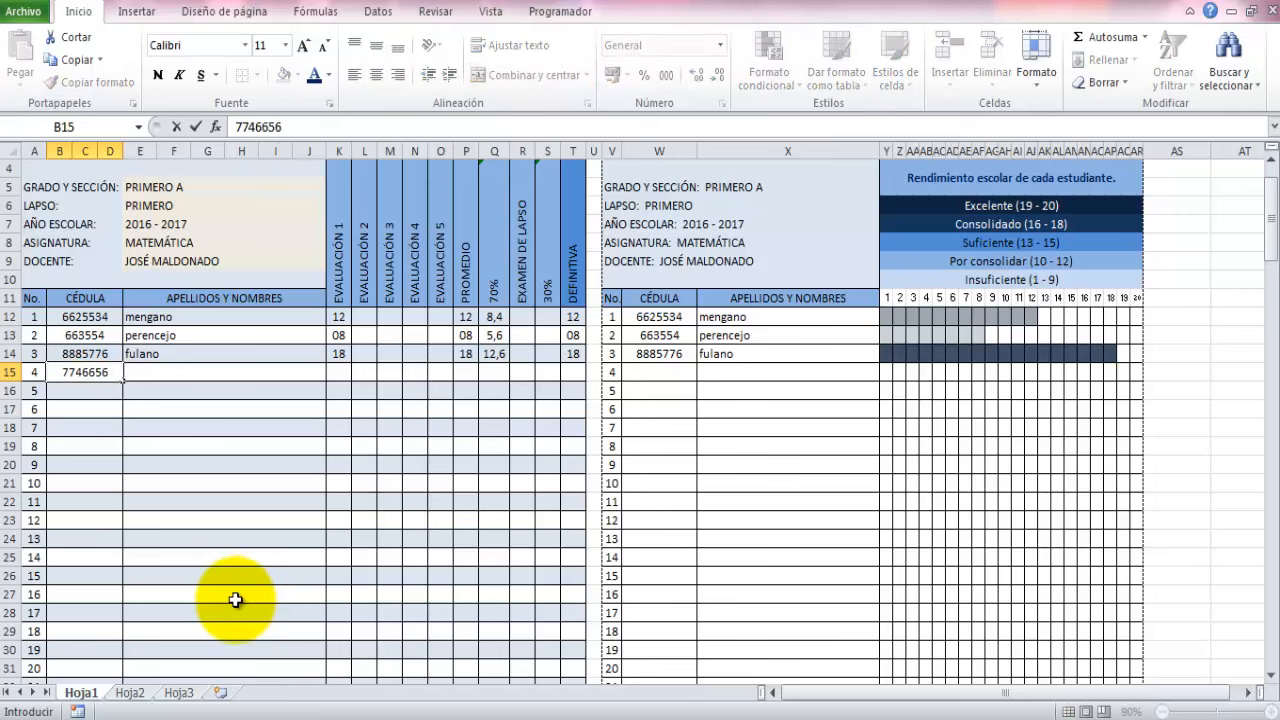
pyautogui.click(160, 372)
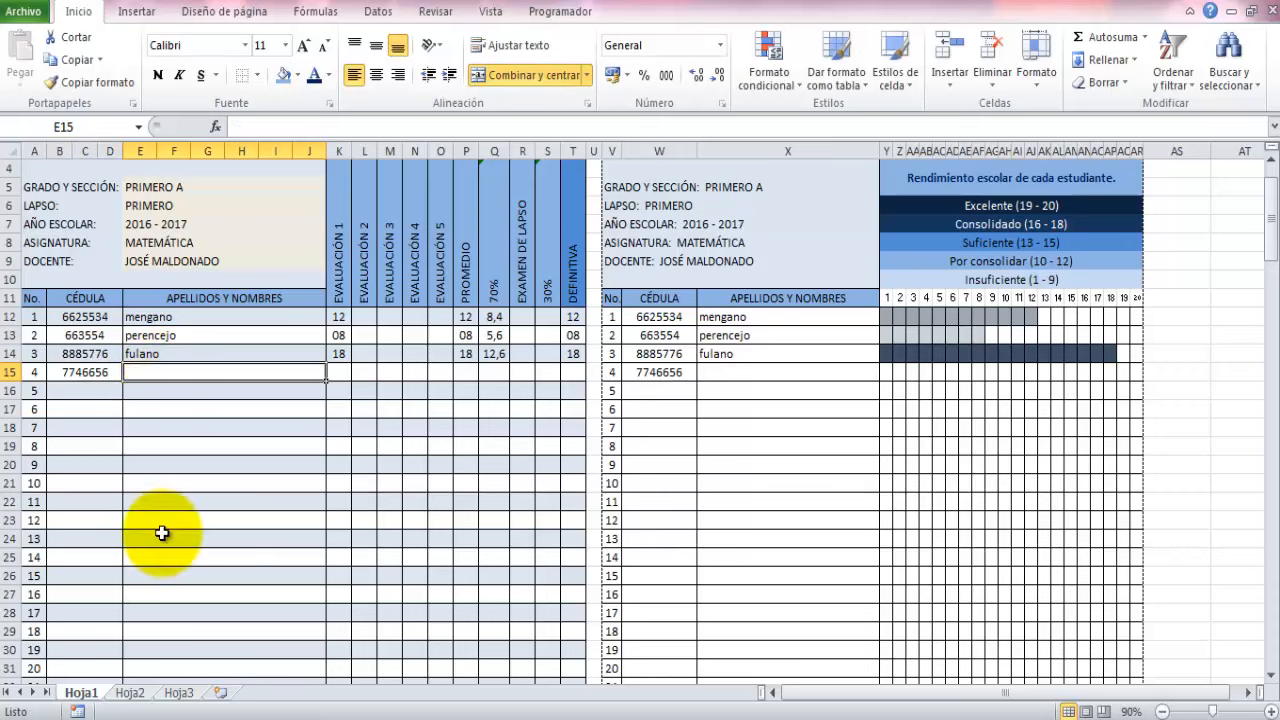
pyautogui.write('sutano')
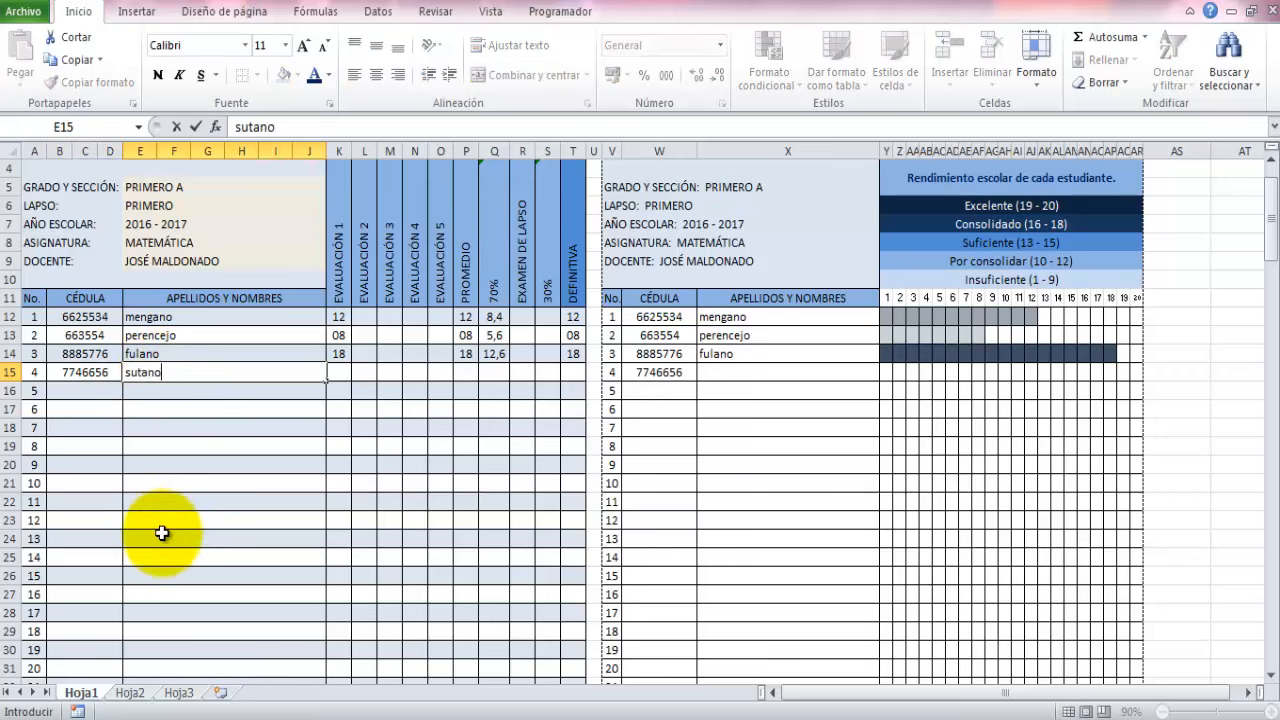
pyautogui.press('Return')
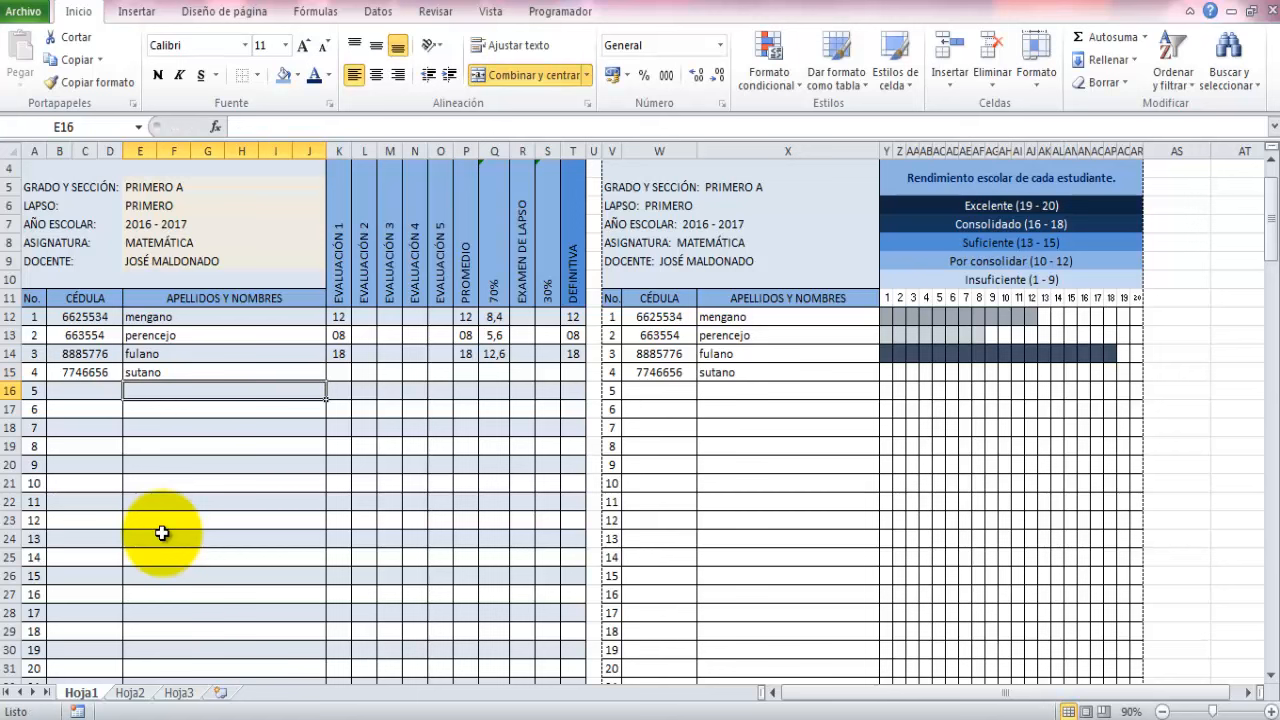
# Enter the formula =AH46-AL40-AM42 in cell AM44 to calculate the total of absent students
pyautogui.scroll(-5, 161, 533)
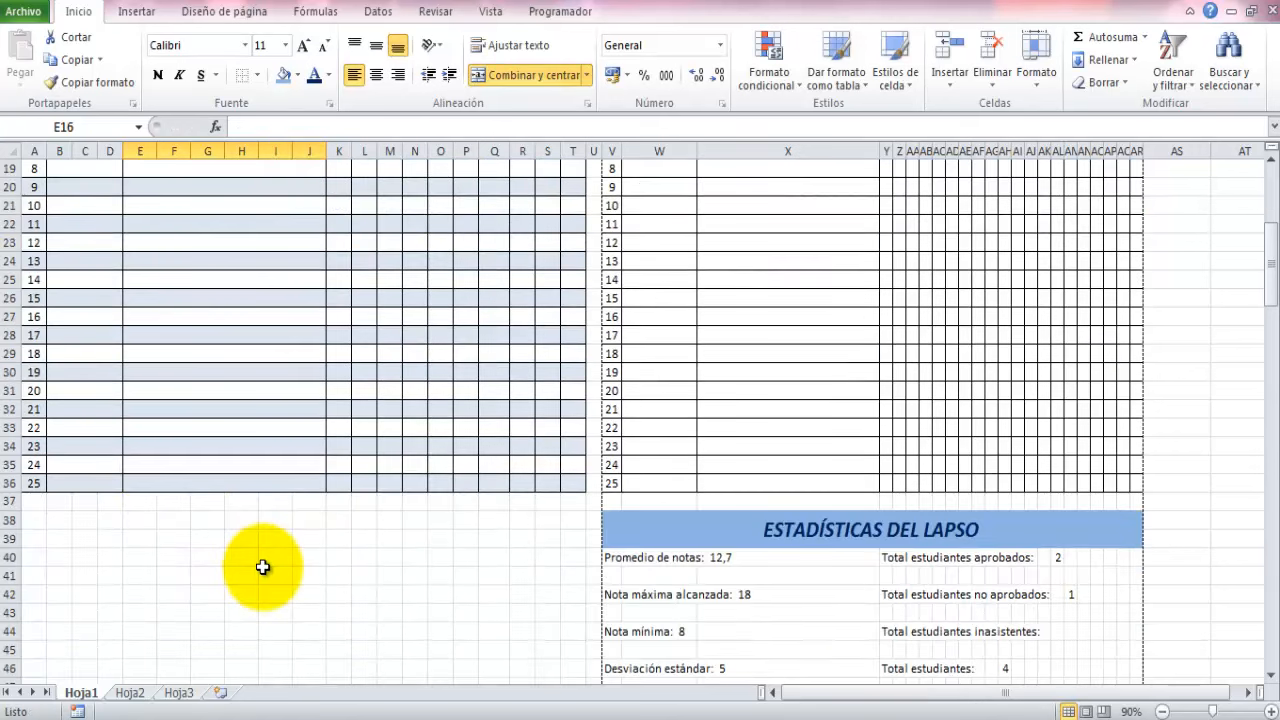
pyautogui.scroll(-1, 265, 560)
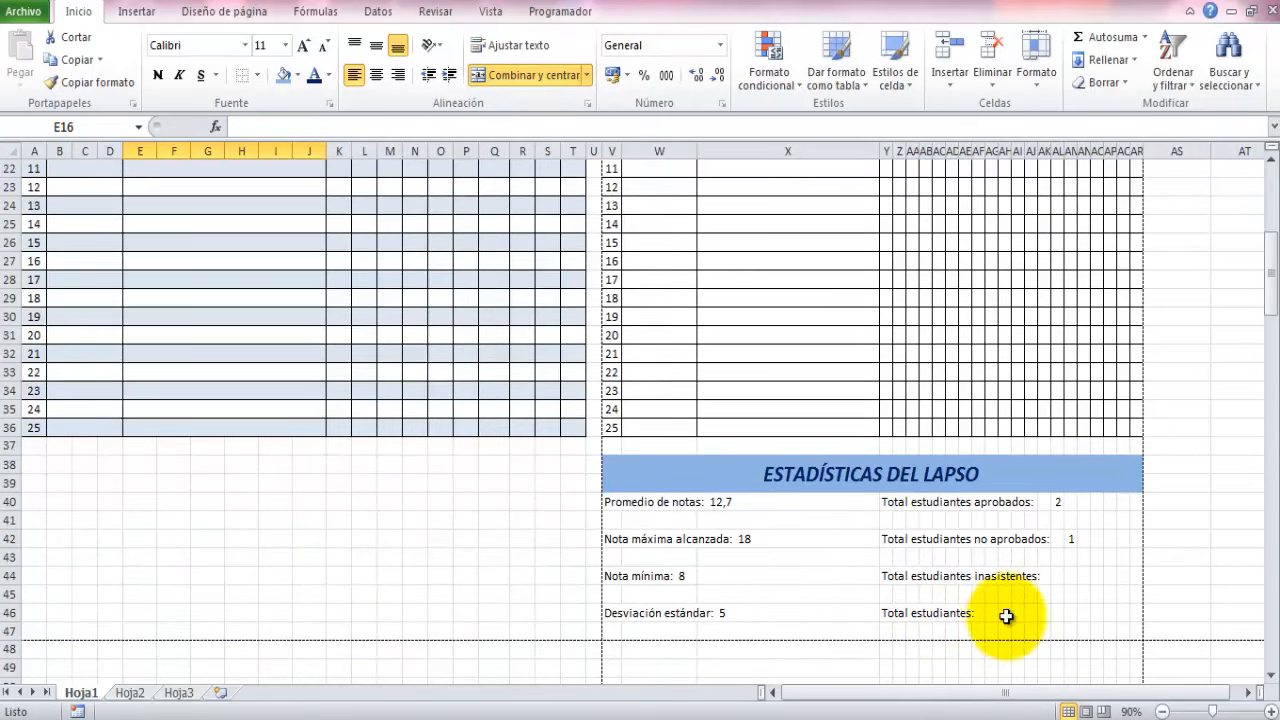
pyautogui.click(1070, 577)
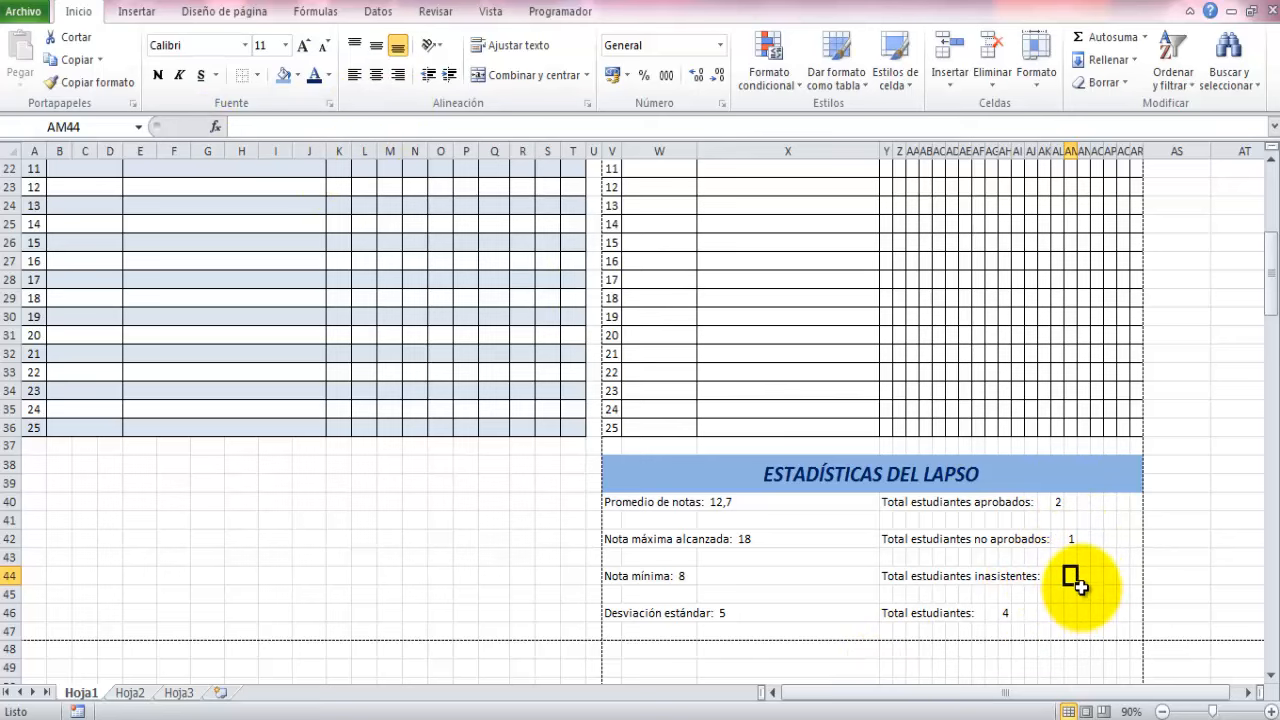
pyautogui.click(276, 128)
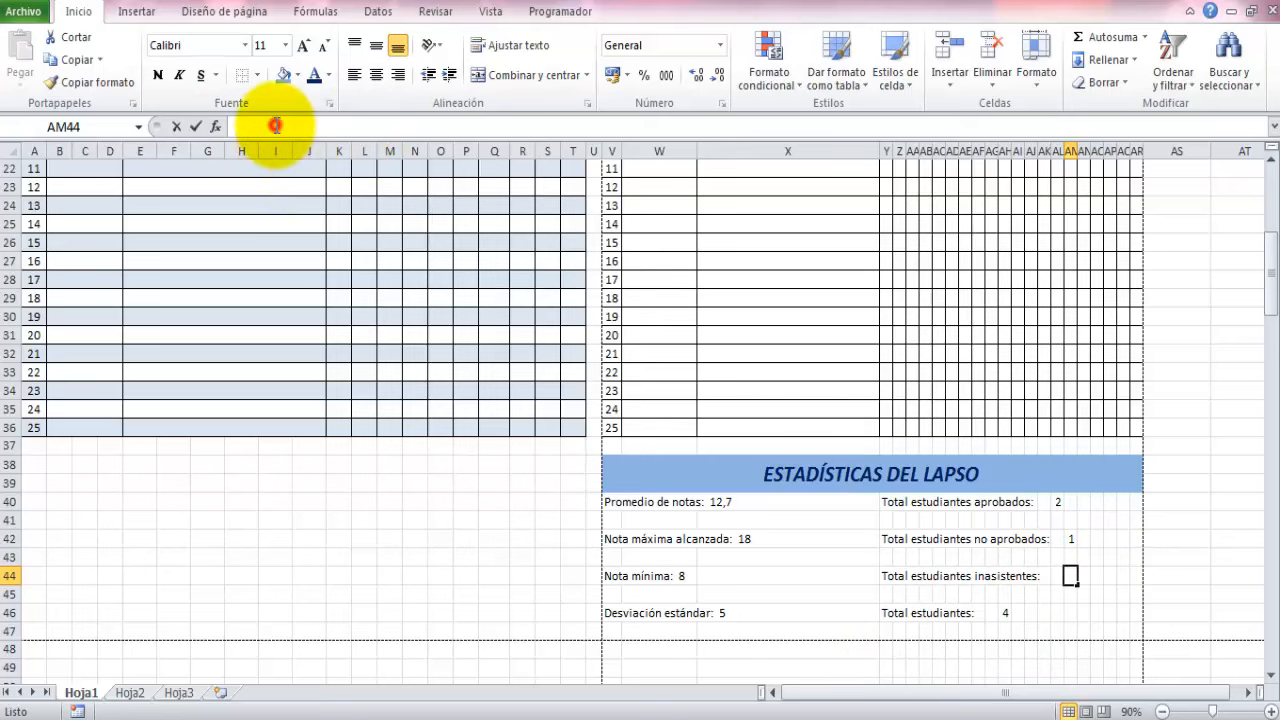
pyautogui.write('=')
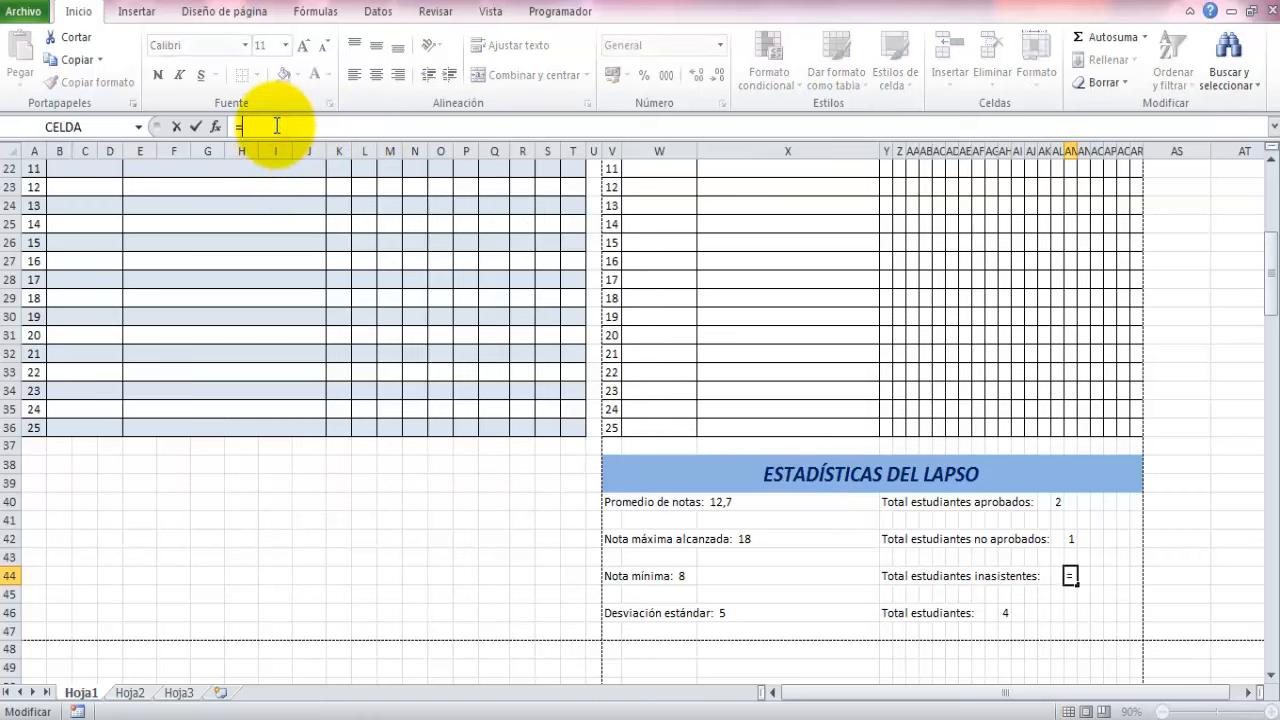
pyautogui.click(1008, 617)
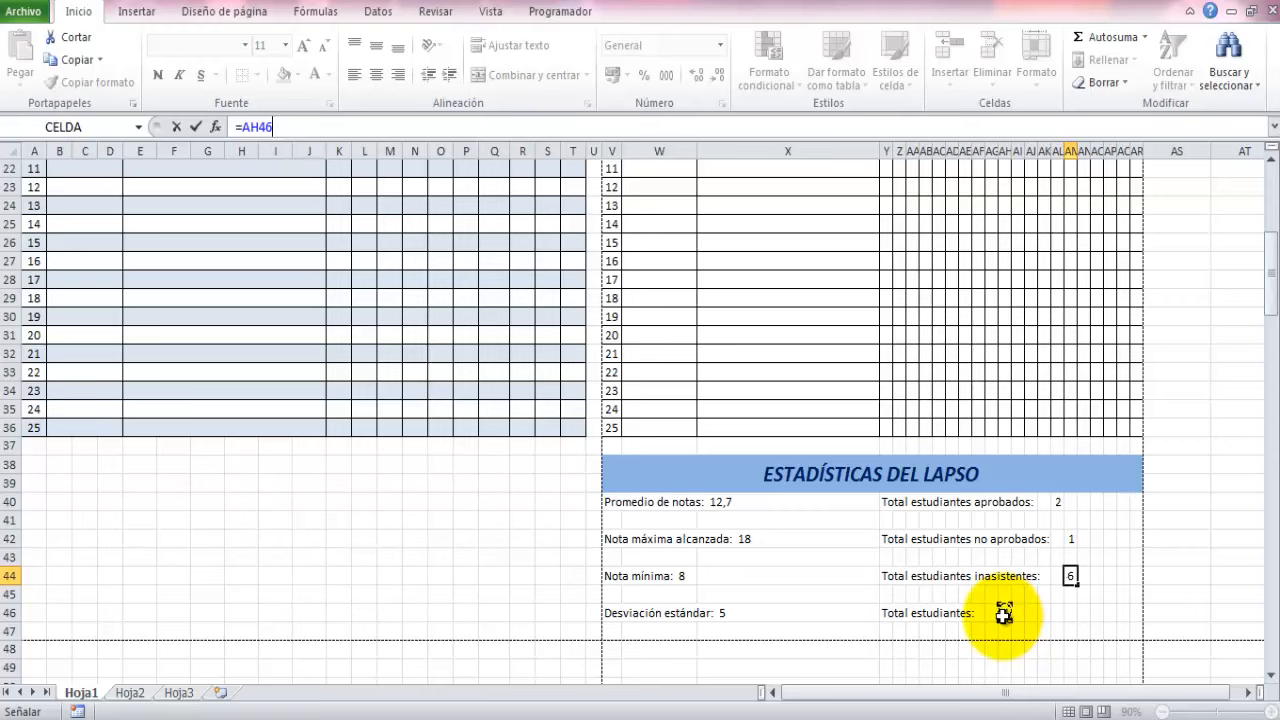
pyautogui.write('-')
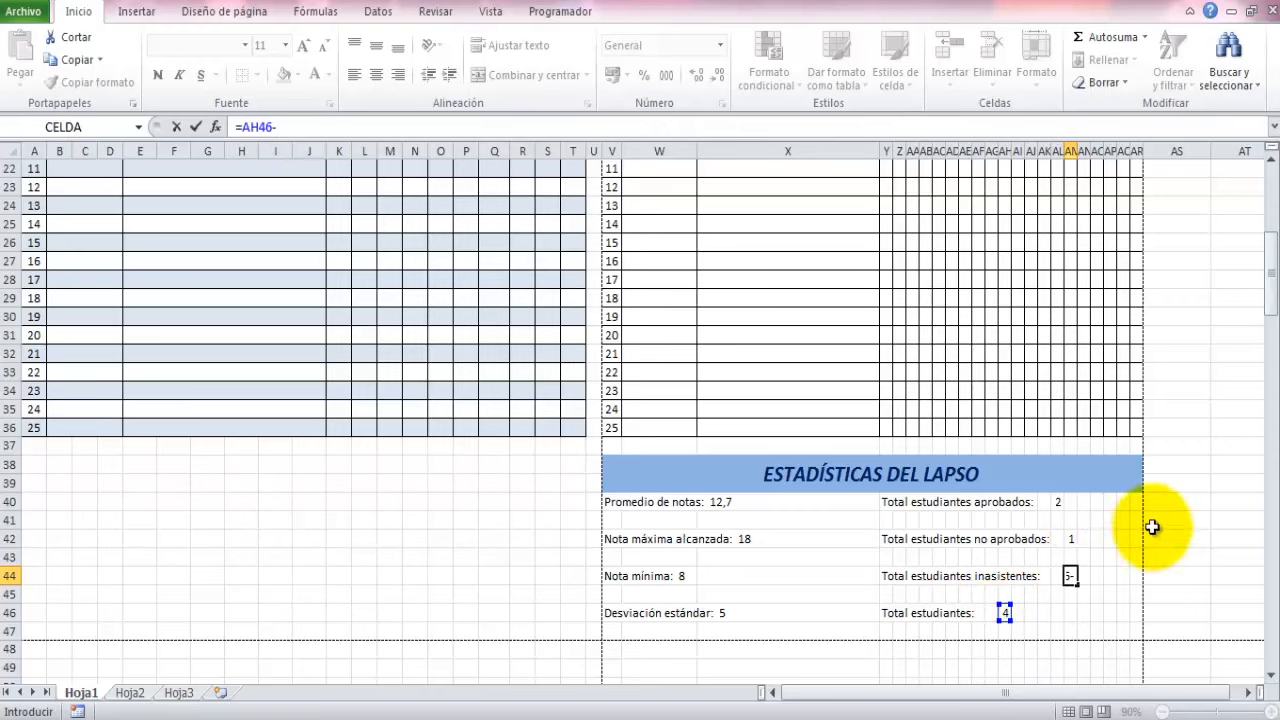
pyautogui.click(1058, 503)
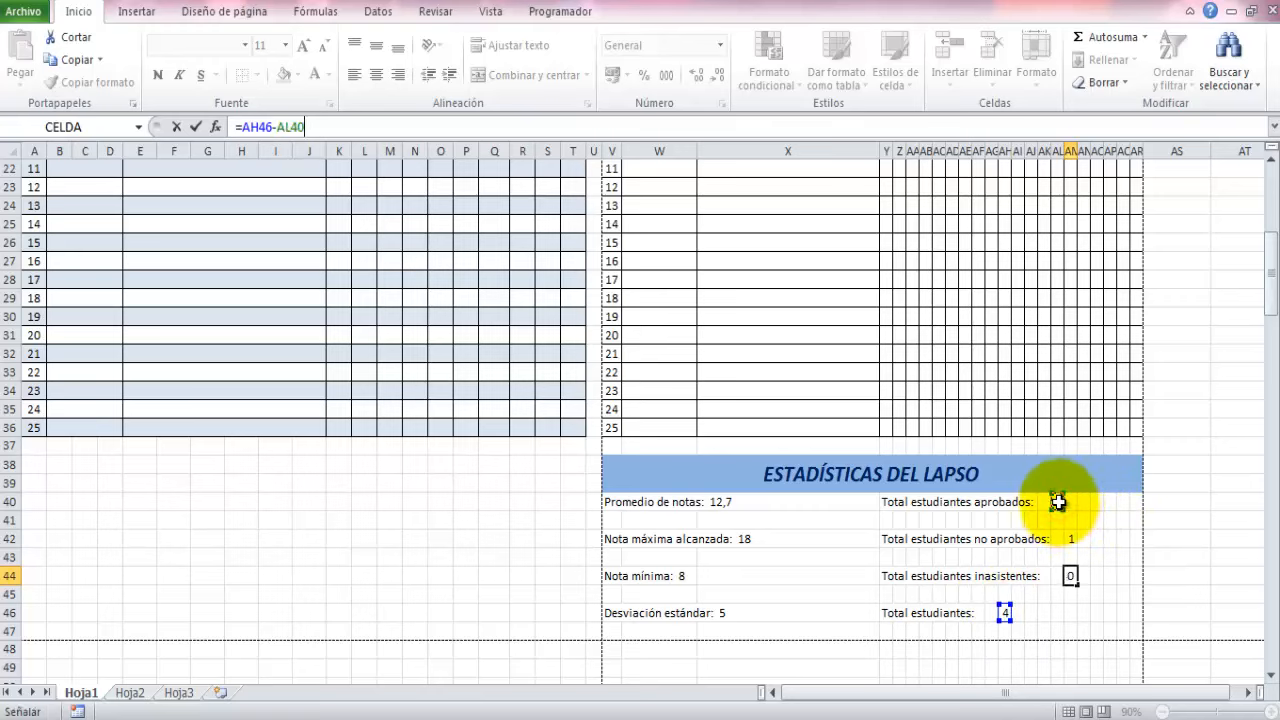
pyautogui.write('-')
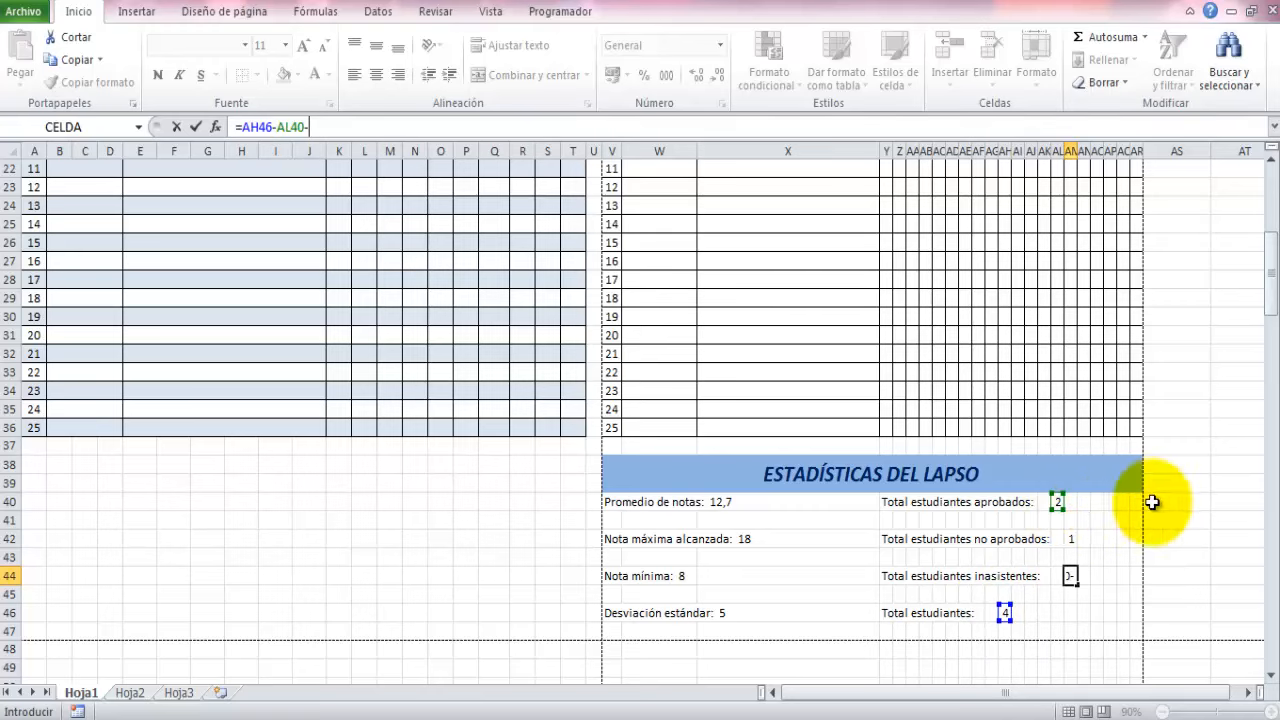
pyautogui.click(1071, 540)
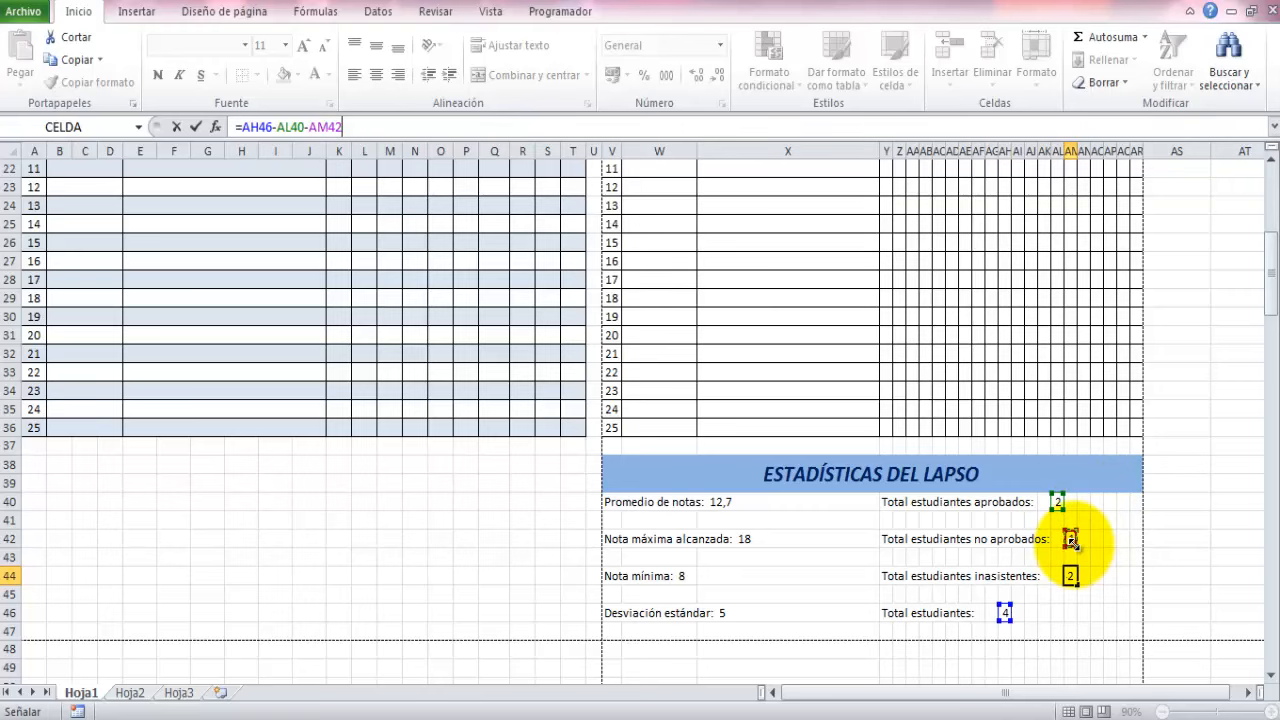
pyautogui.press('Return')
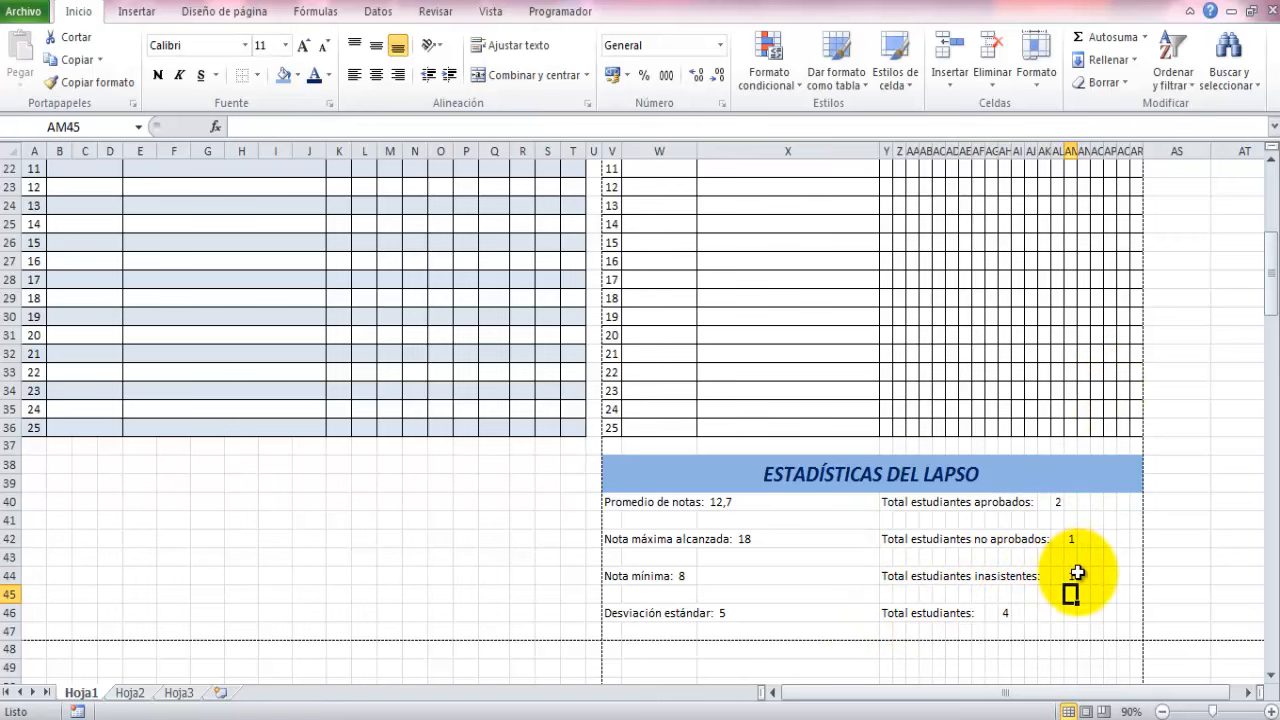
pyautogui.scroll(3, 319, 385)
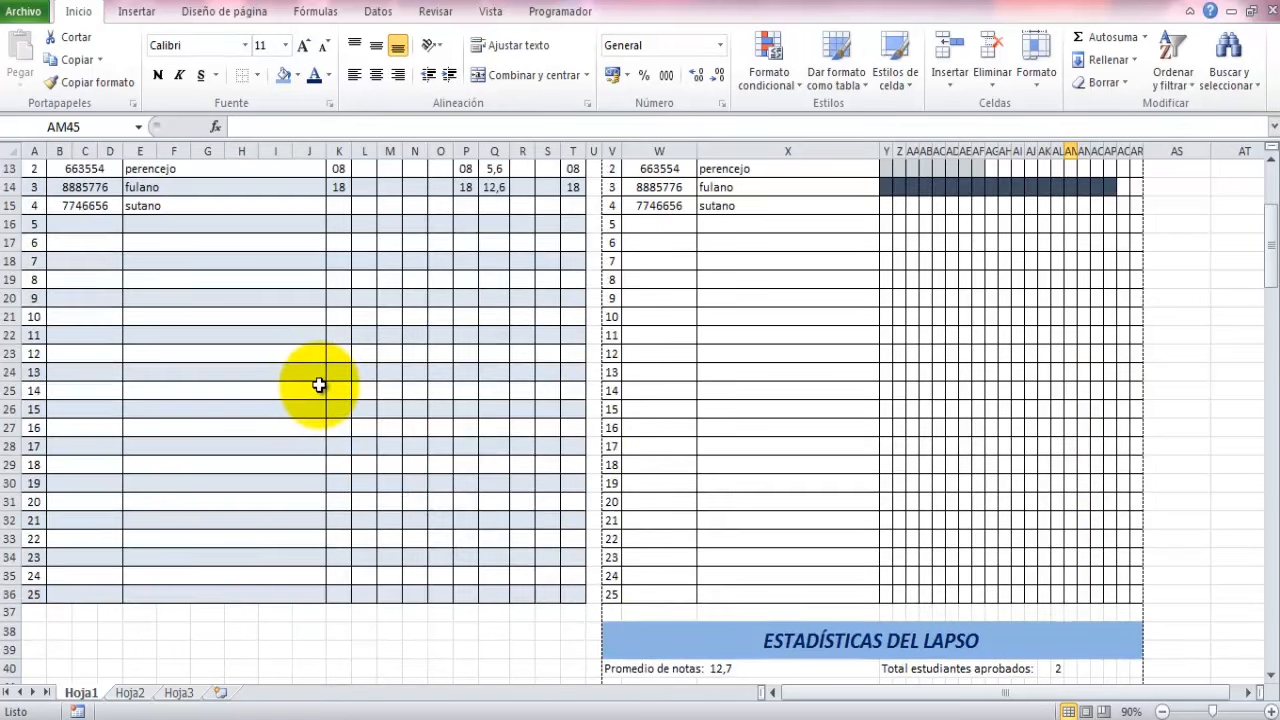
pyautogui.scroll(1, 317, 380)
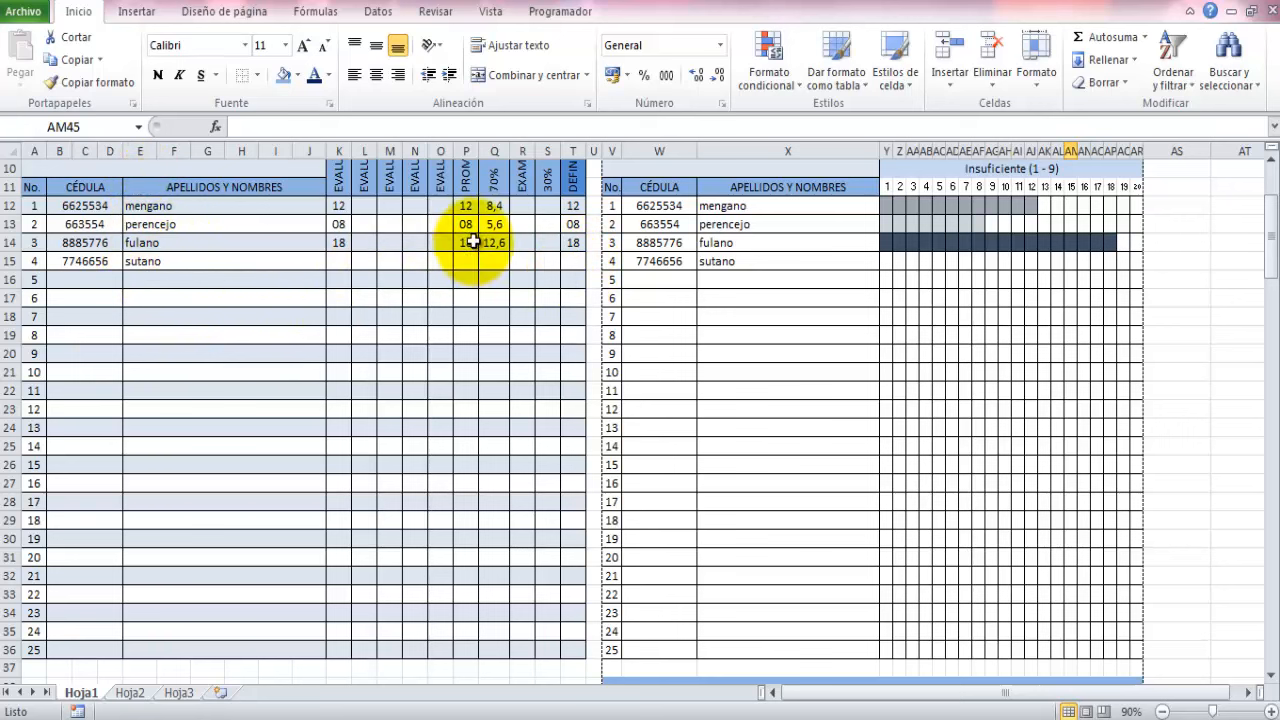
pyautogui.scroll(-4, 390, 408)
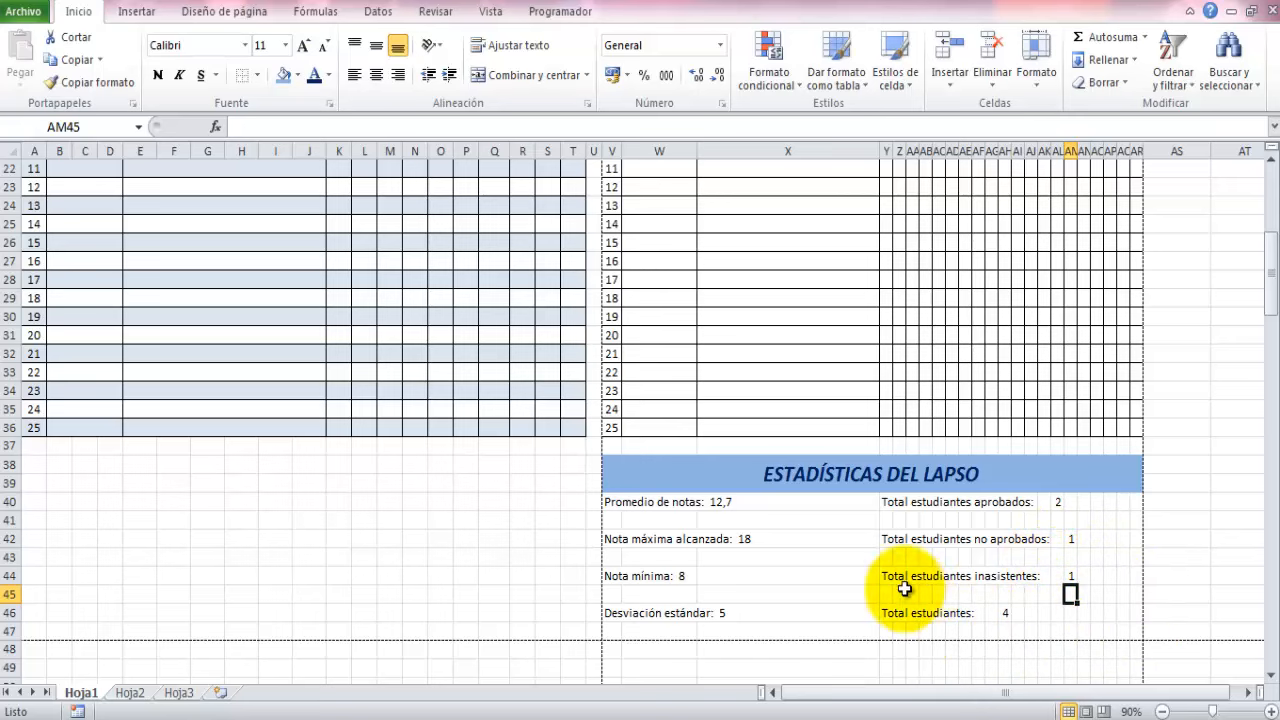
# Enter the formula ="("&si(AH46>0;AL40/AH46;0)*100&" %)" in cell AN40 to show the percentage of passed students in parentheses
pyautogui.click(1090, 504)
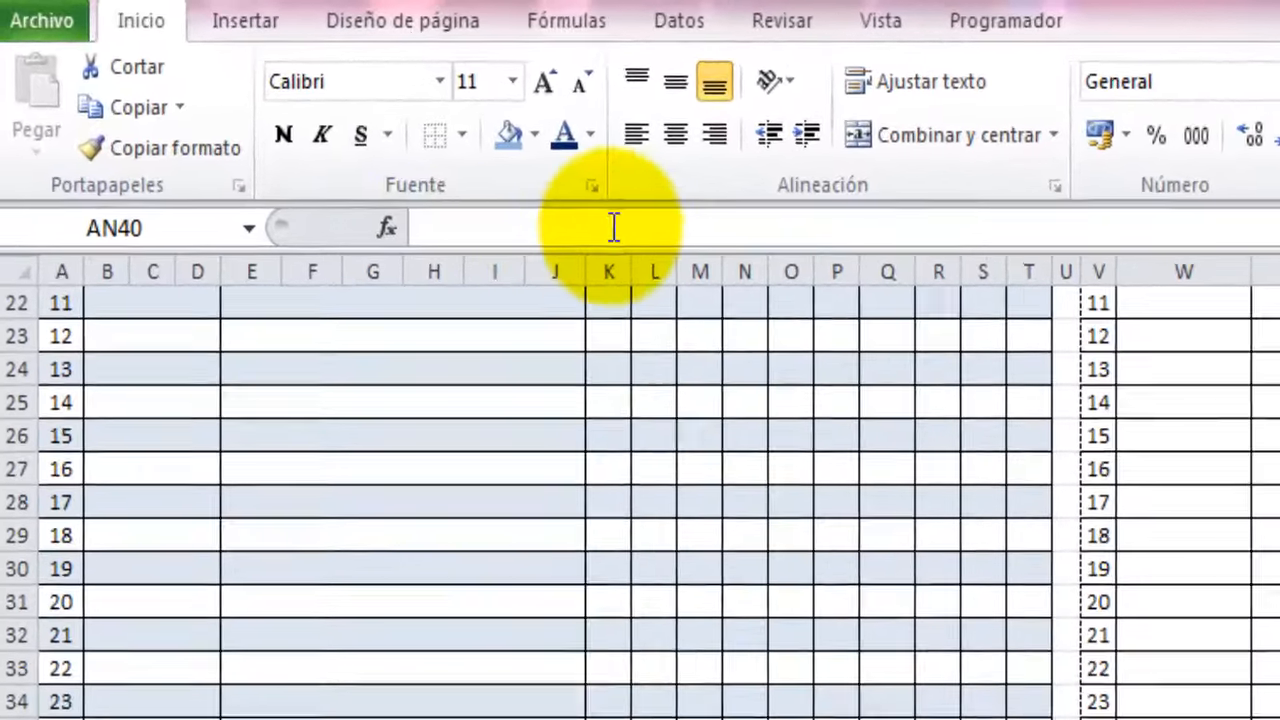
pyautogui.click(614, 228)
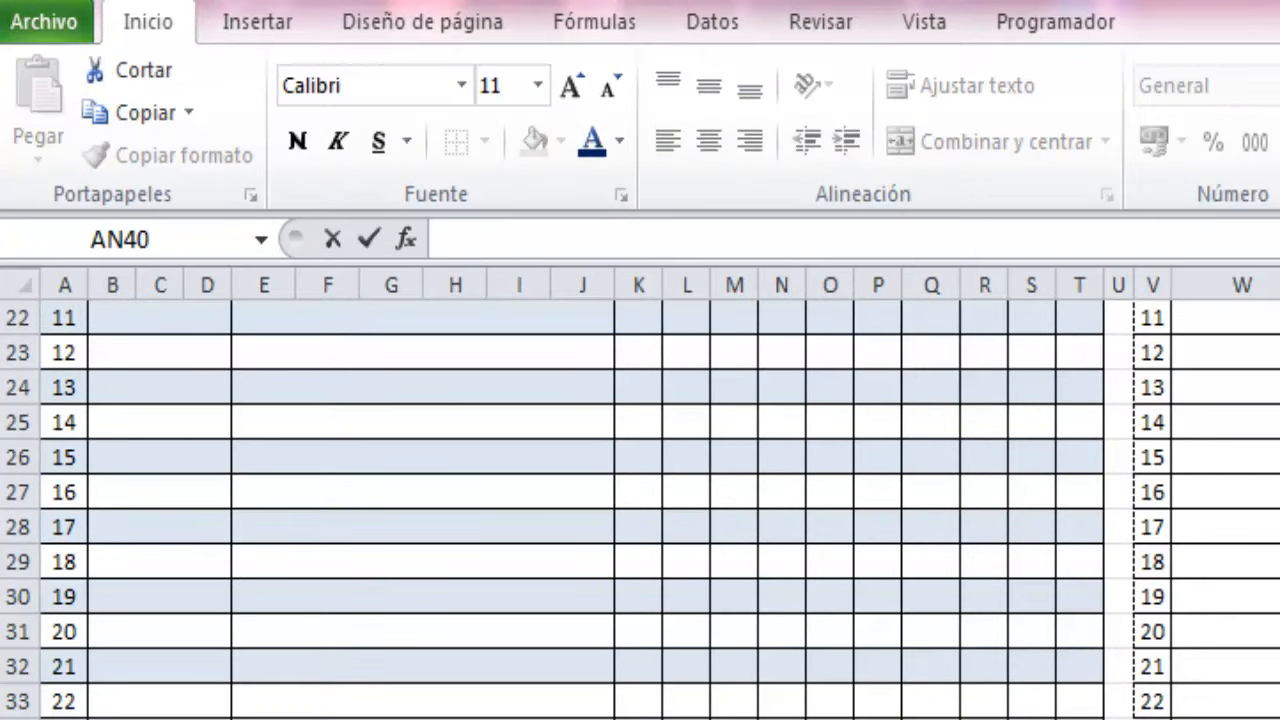
pyautogui.write('=')
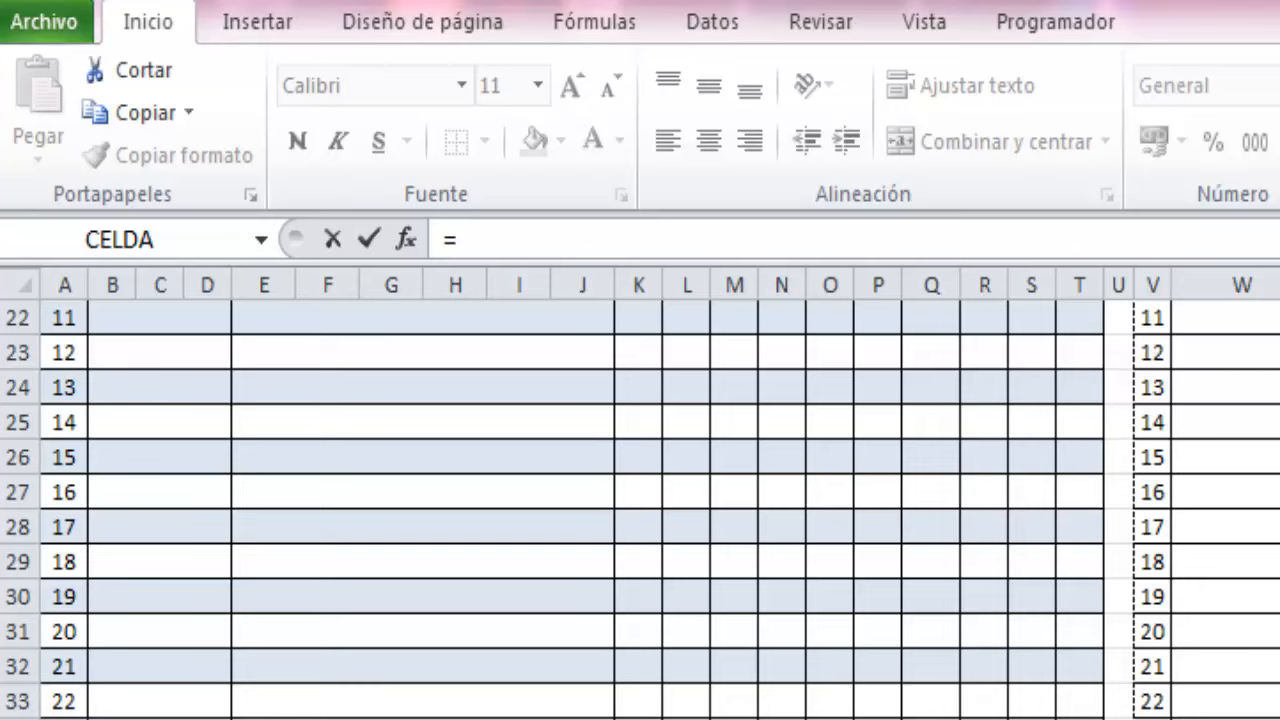
pyautogui.write('"("')
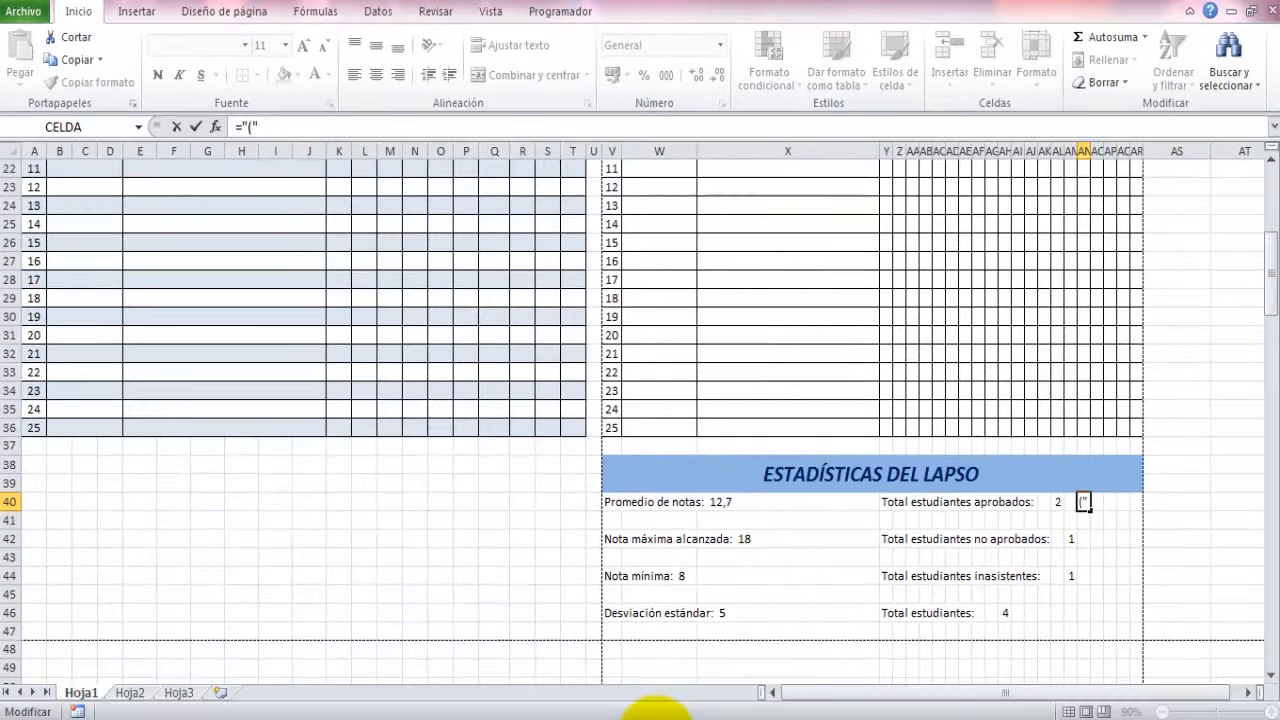
pyautogui.write('&s')
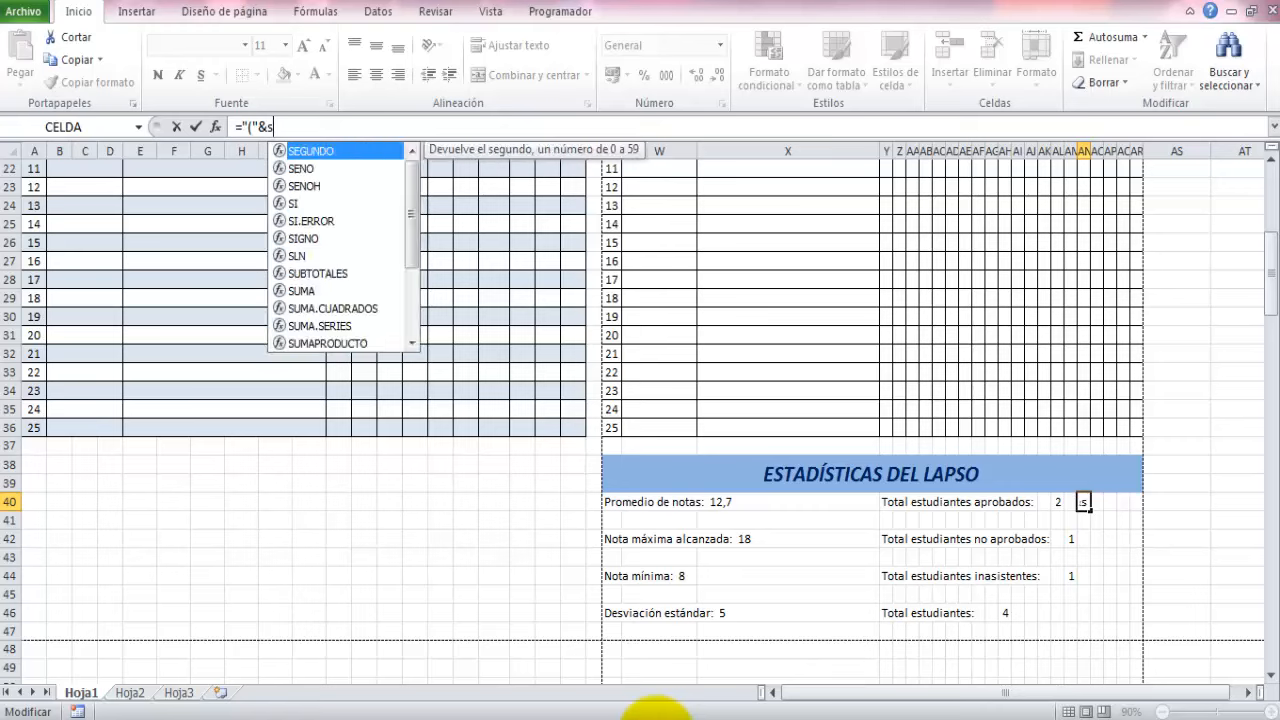
pyautogui.write('i(')
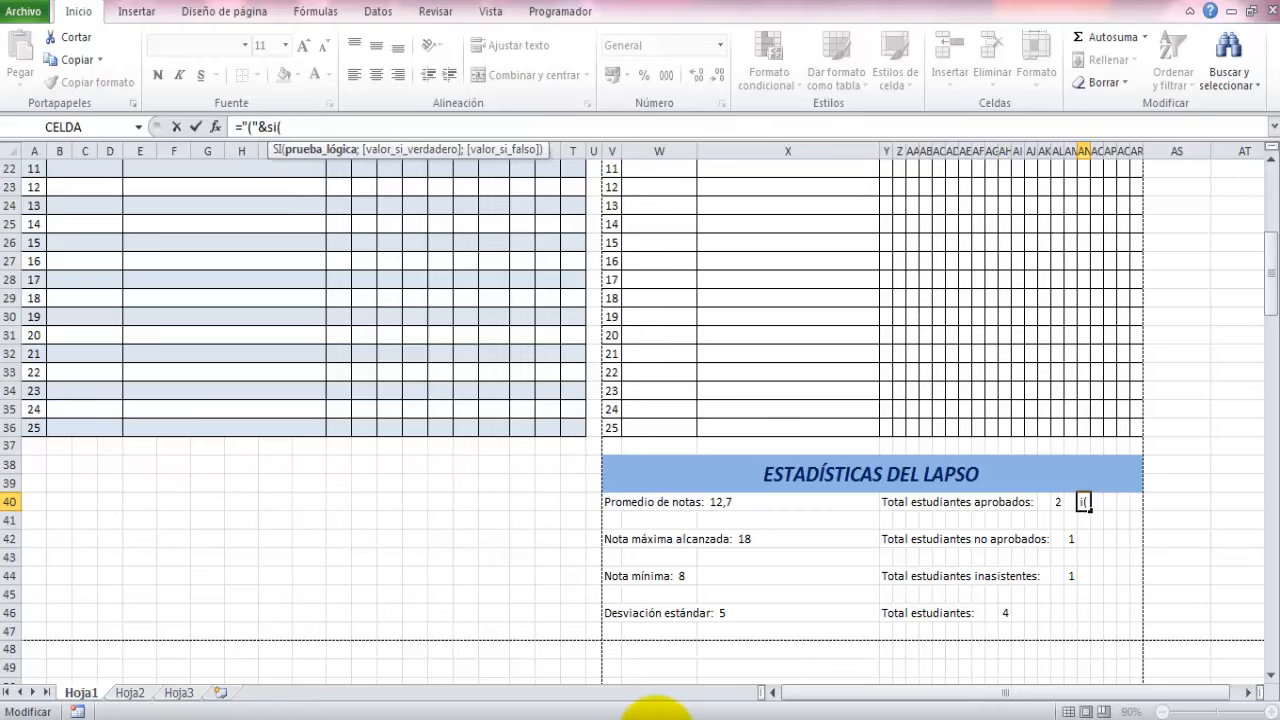
pyautogui.click(1004, 613)
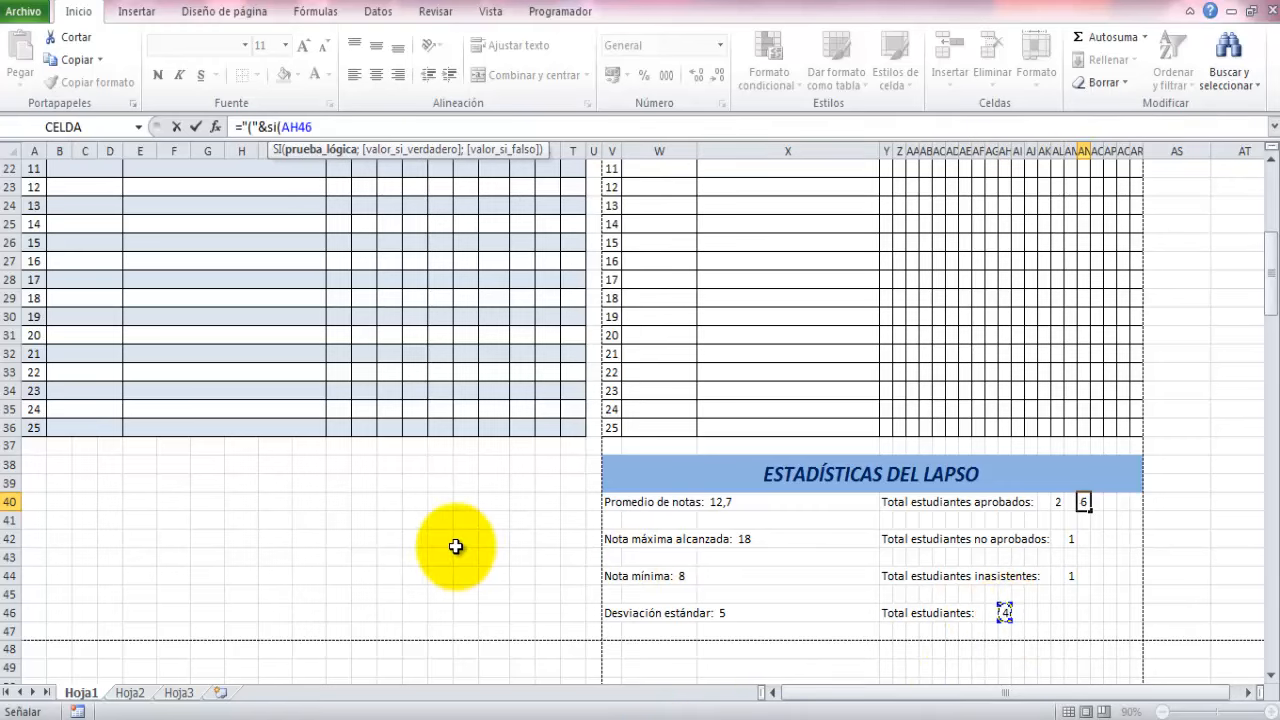
pyautogui.write('>0;')
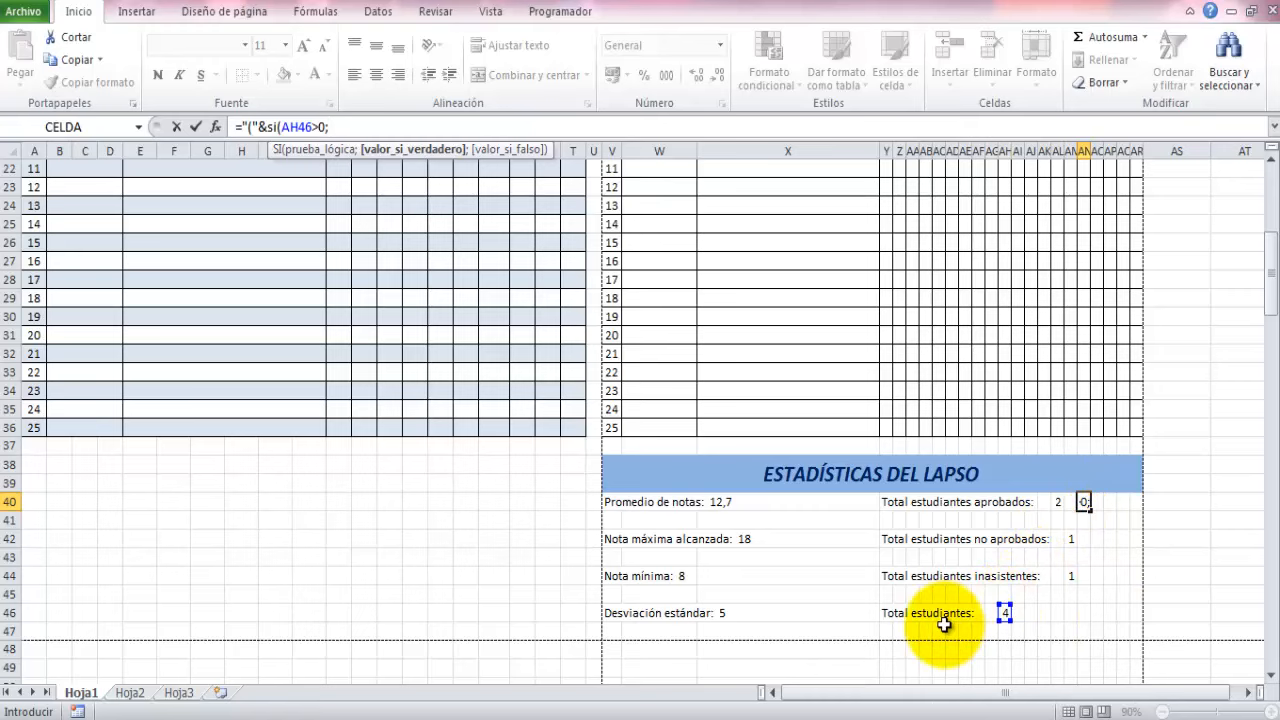
pyautogui.click(1058, 503)
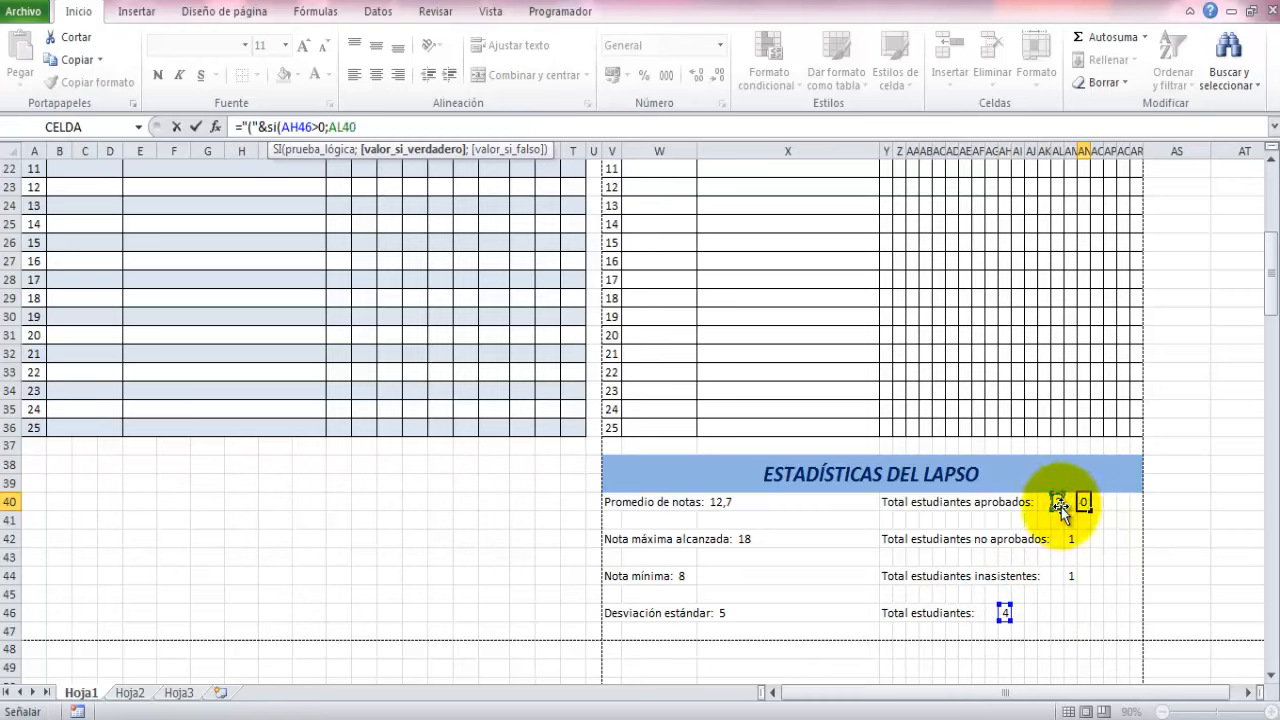
pyautogui.write('/')
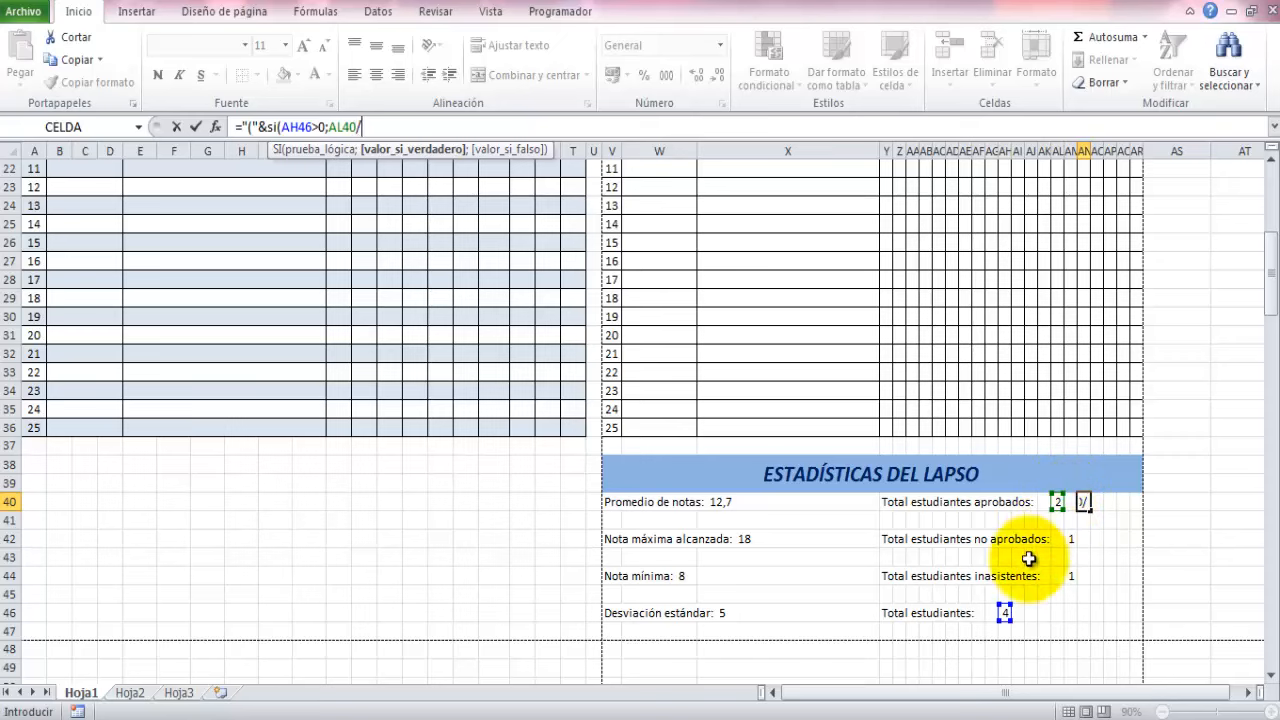
pyautogui.click(1004, 612)
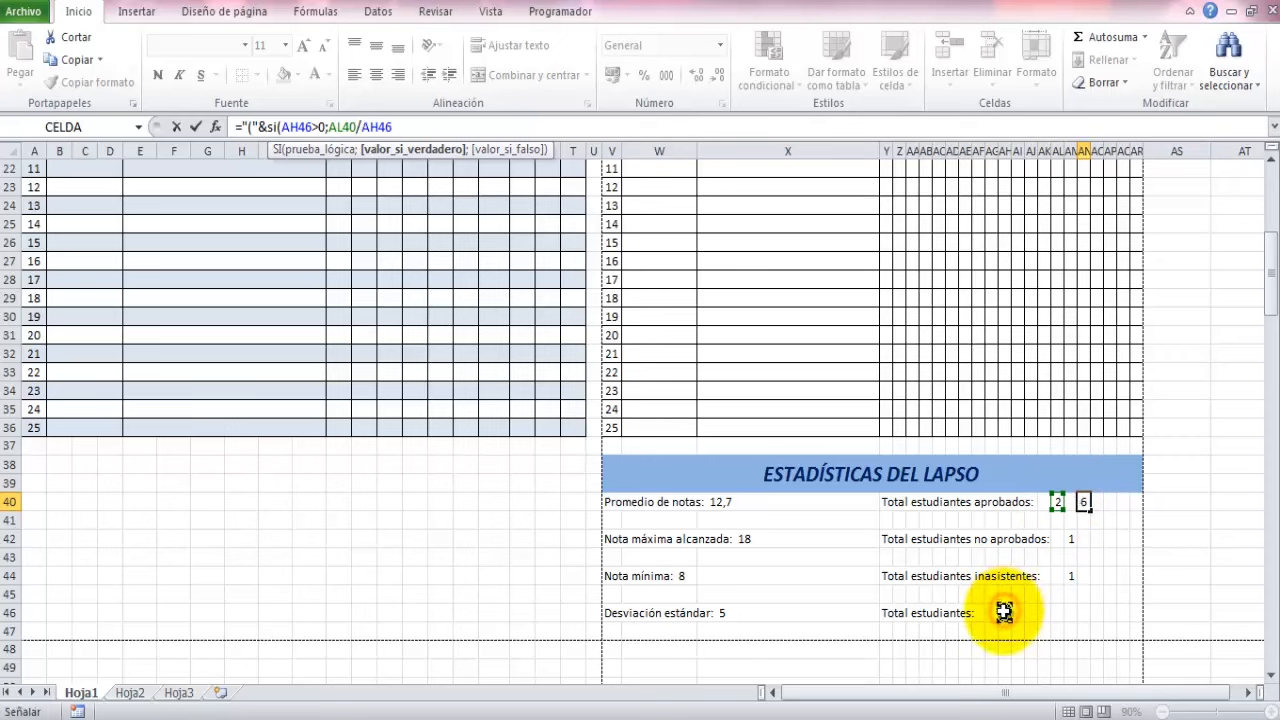
pyautogui.write(';')
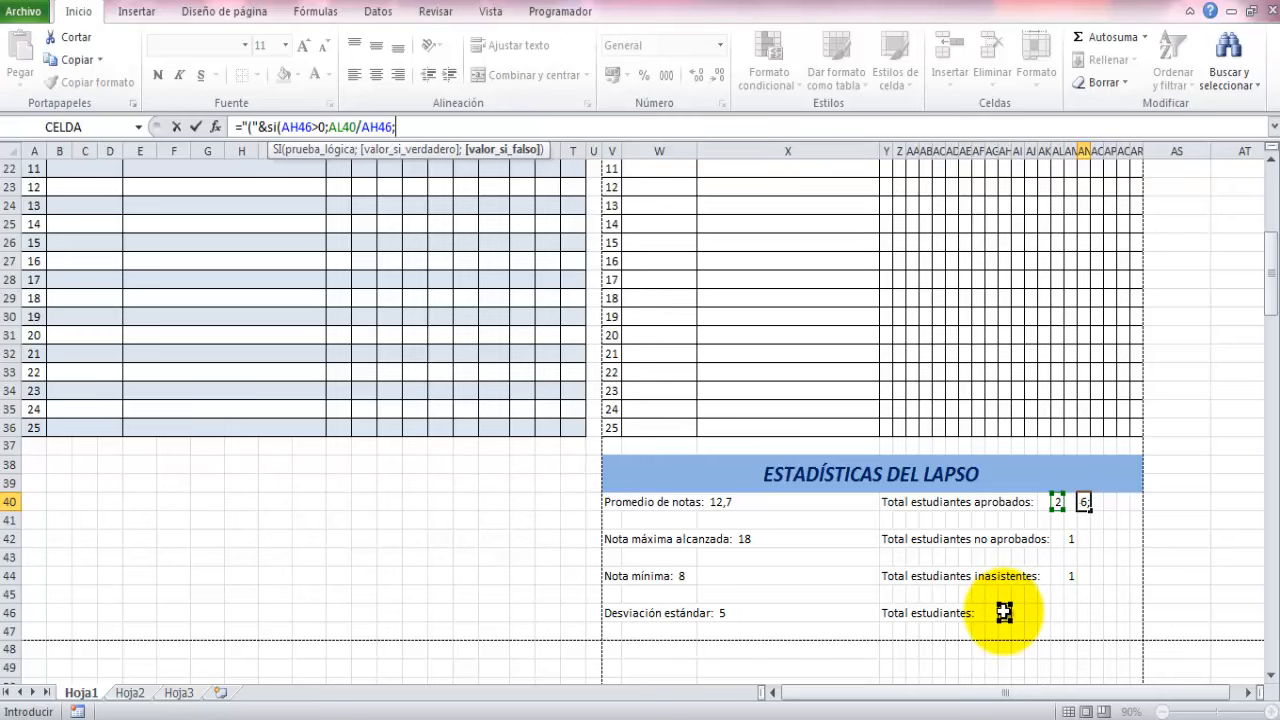
pyautogui.write('0)')
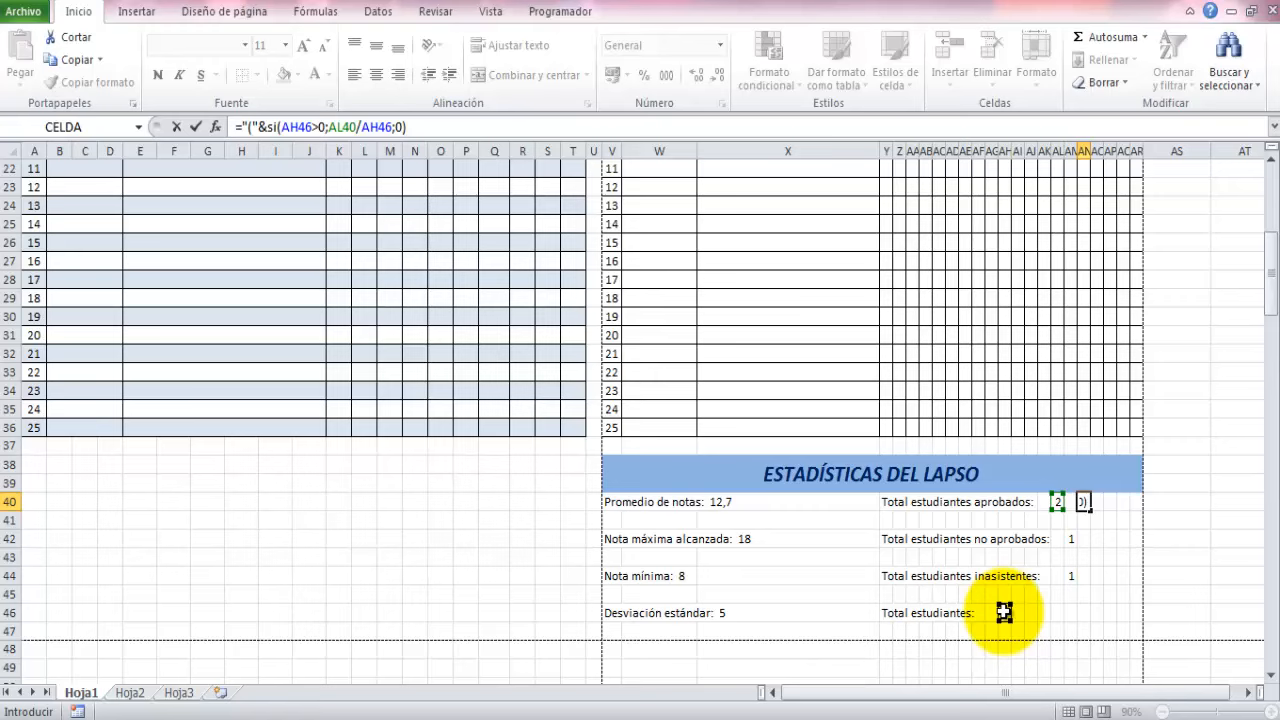
pyautogui.write('*100')
pyautogui.write('&" %)')
pyautogui.press('Return')
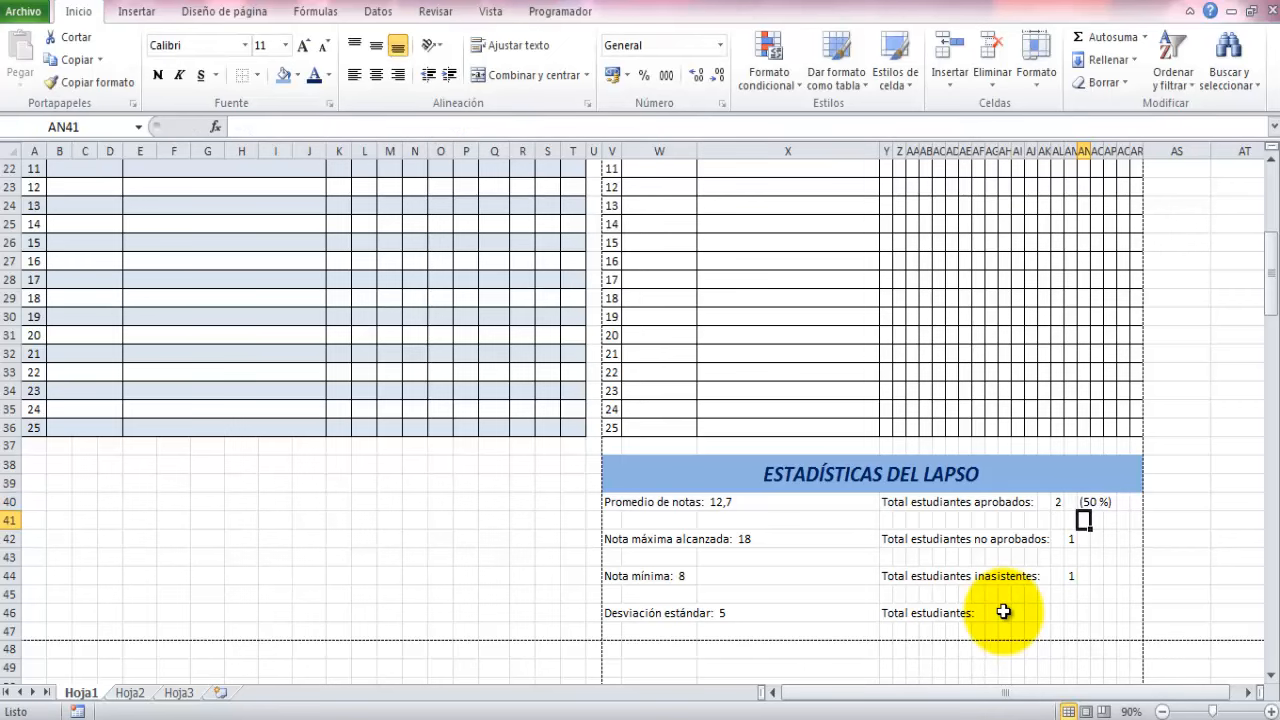
# Wrap the percentage calculation in AN40's formula in the REDONDEAR function, rounding SI(AH46>0;AL40/AH46;0)*100 to 1 decimal
pyautogui.click(1094, 500)
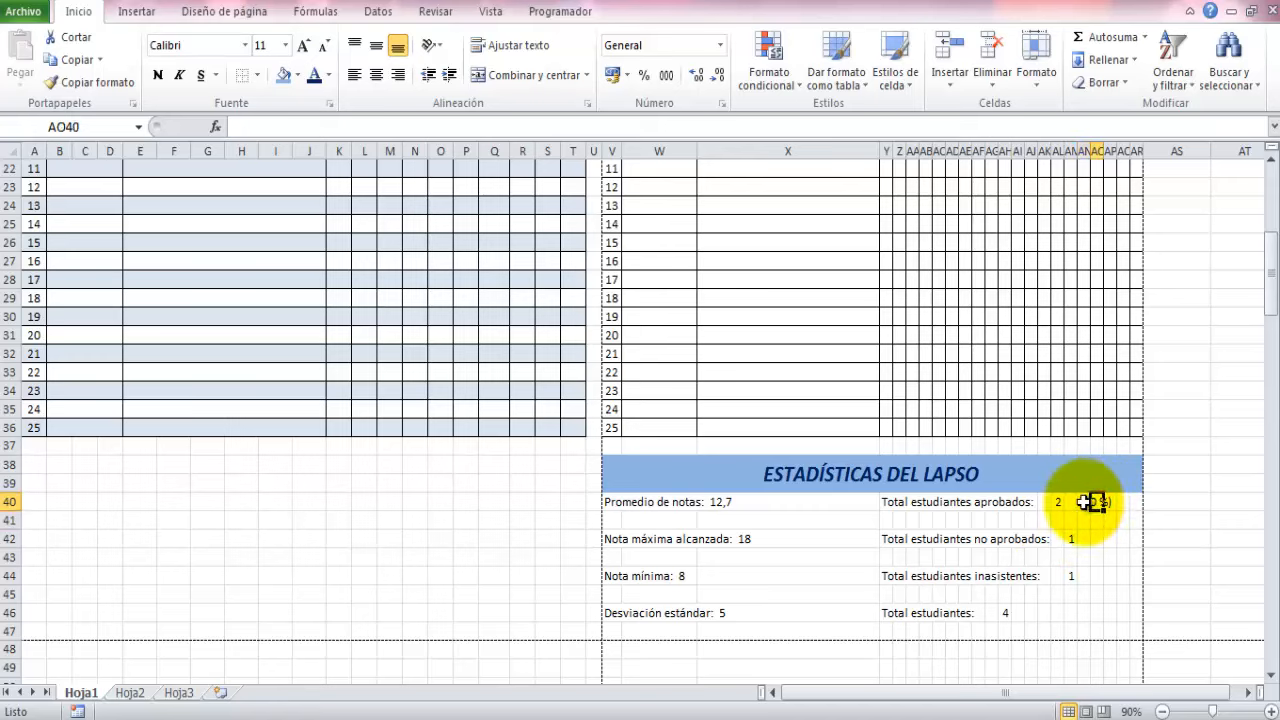
pyautogui.click(1083, 502)
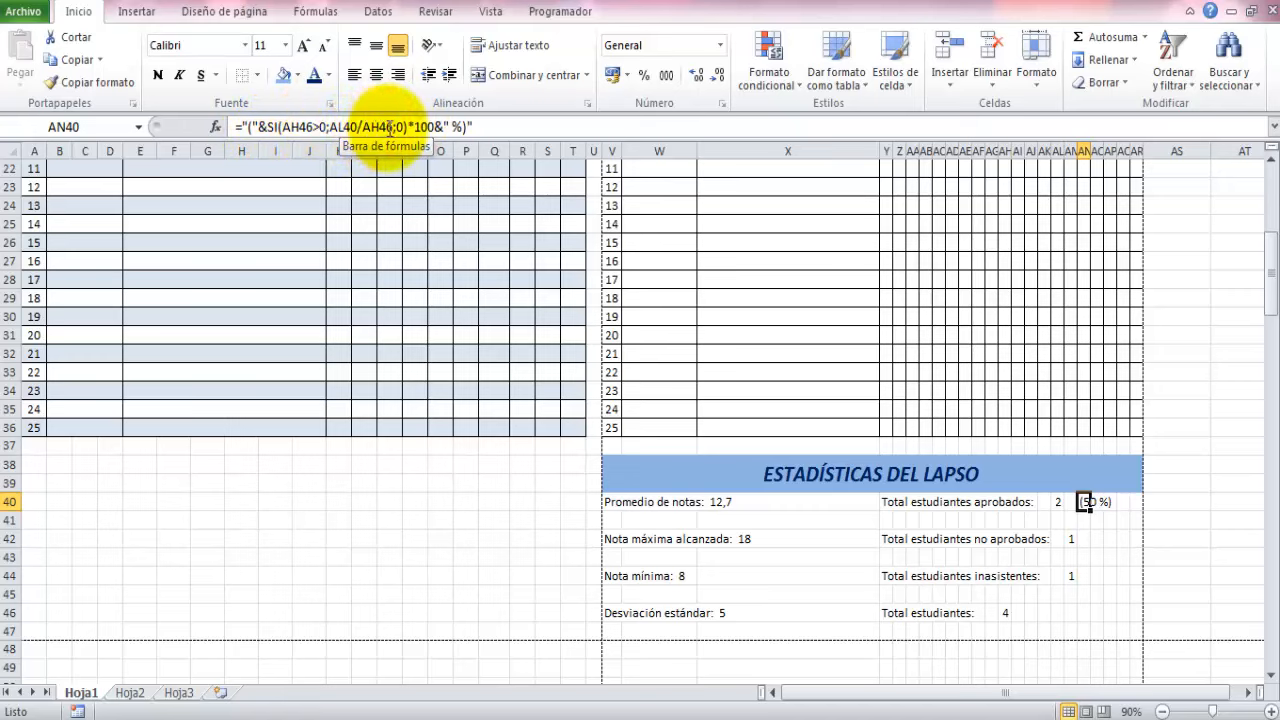
pyautogui.click(333, 126)
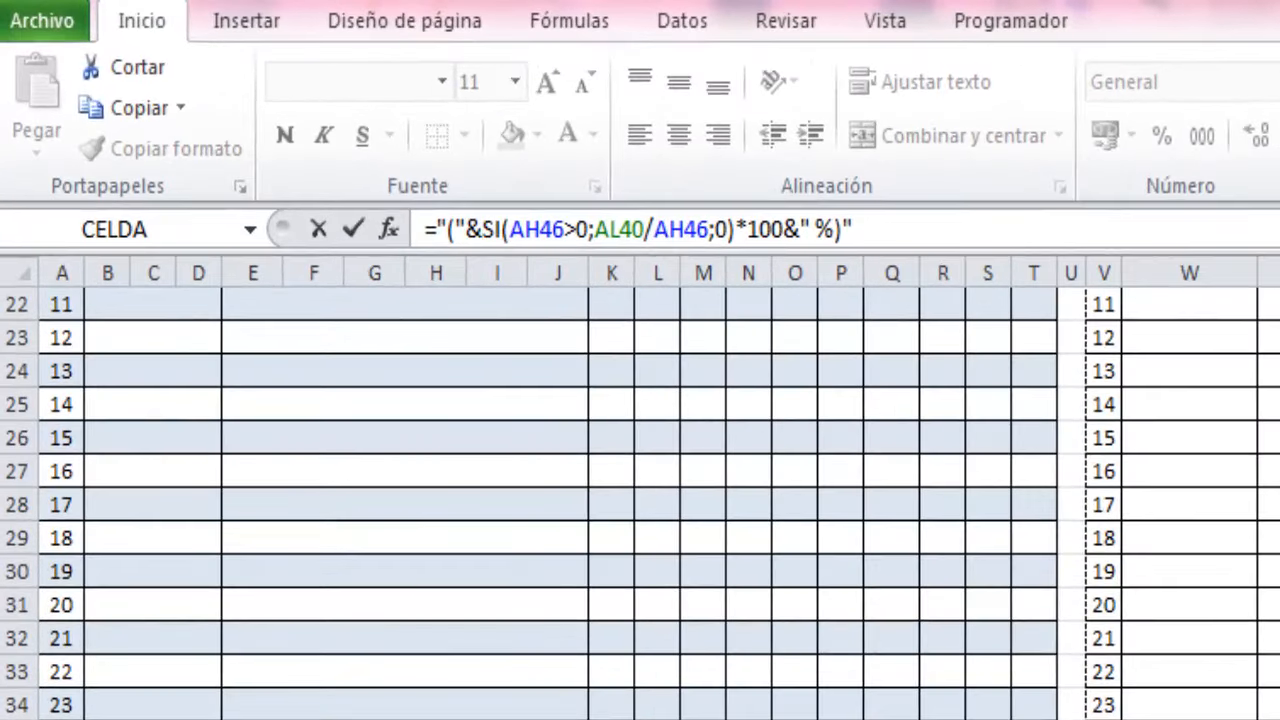
pyautogui.write('redonde')
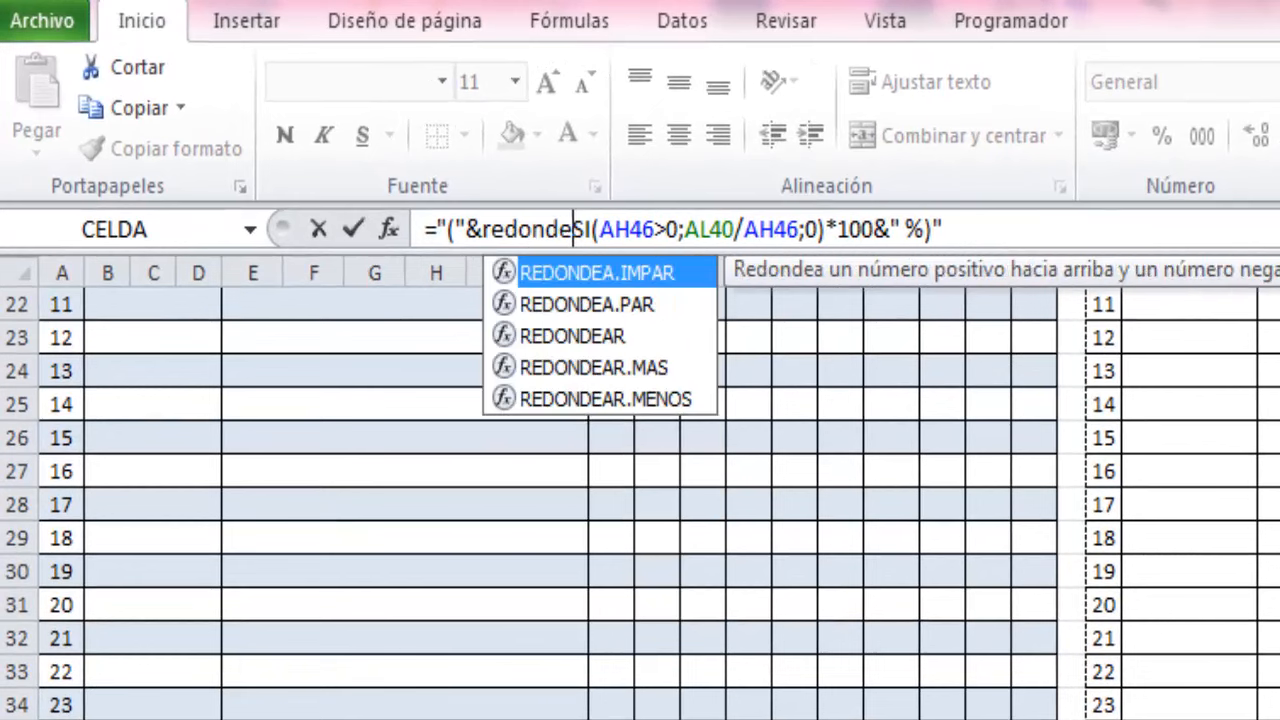
pyautogui.write('ar')
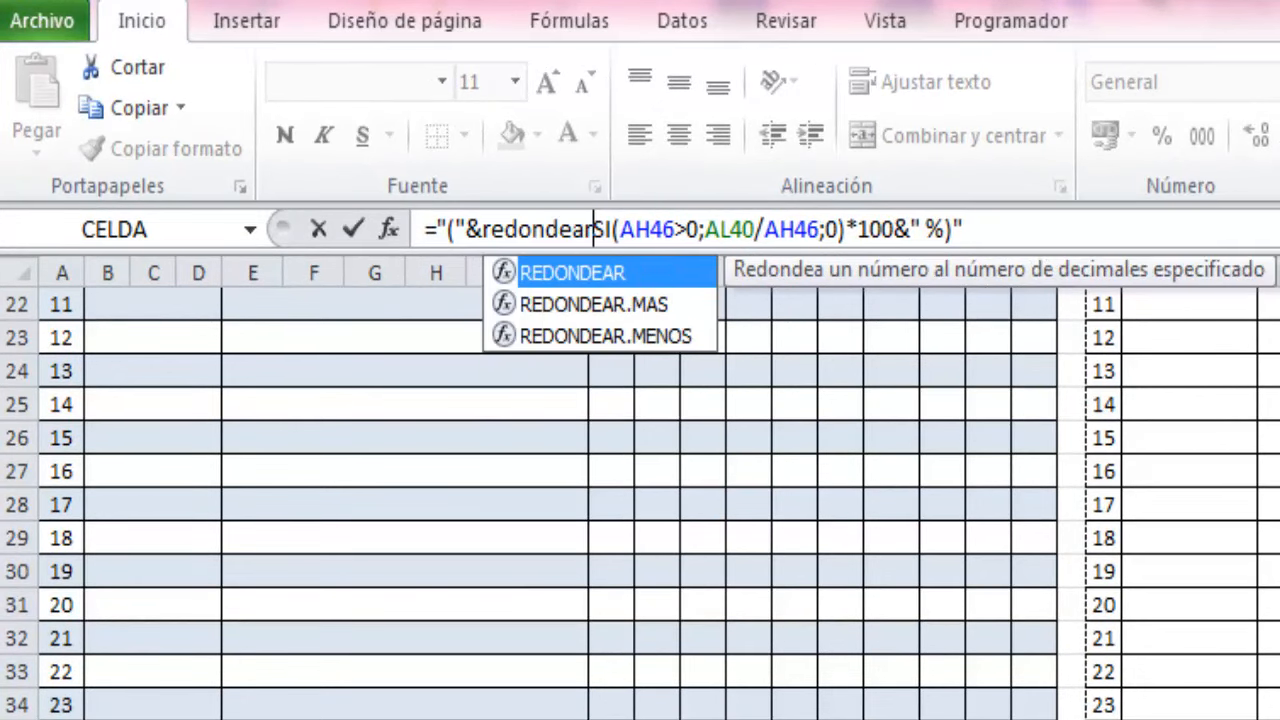
pyautogui.write('(')
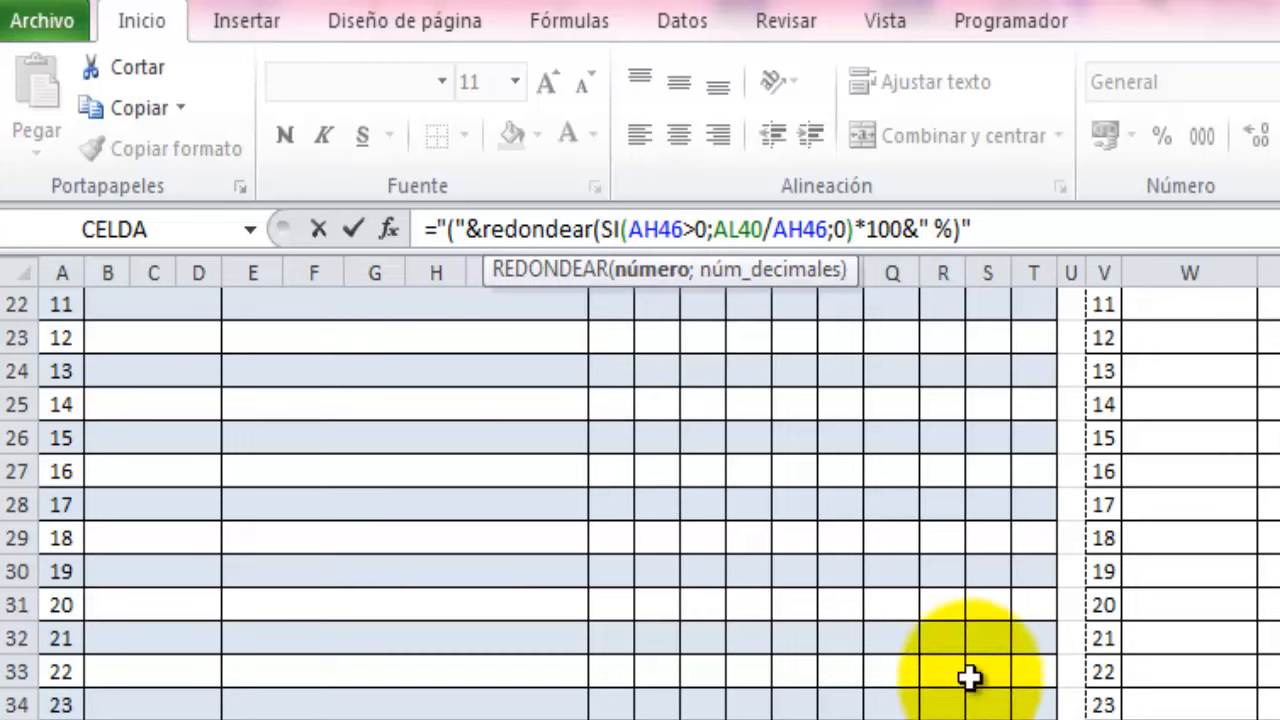
pyautogui.click(906, 228)
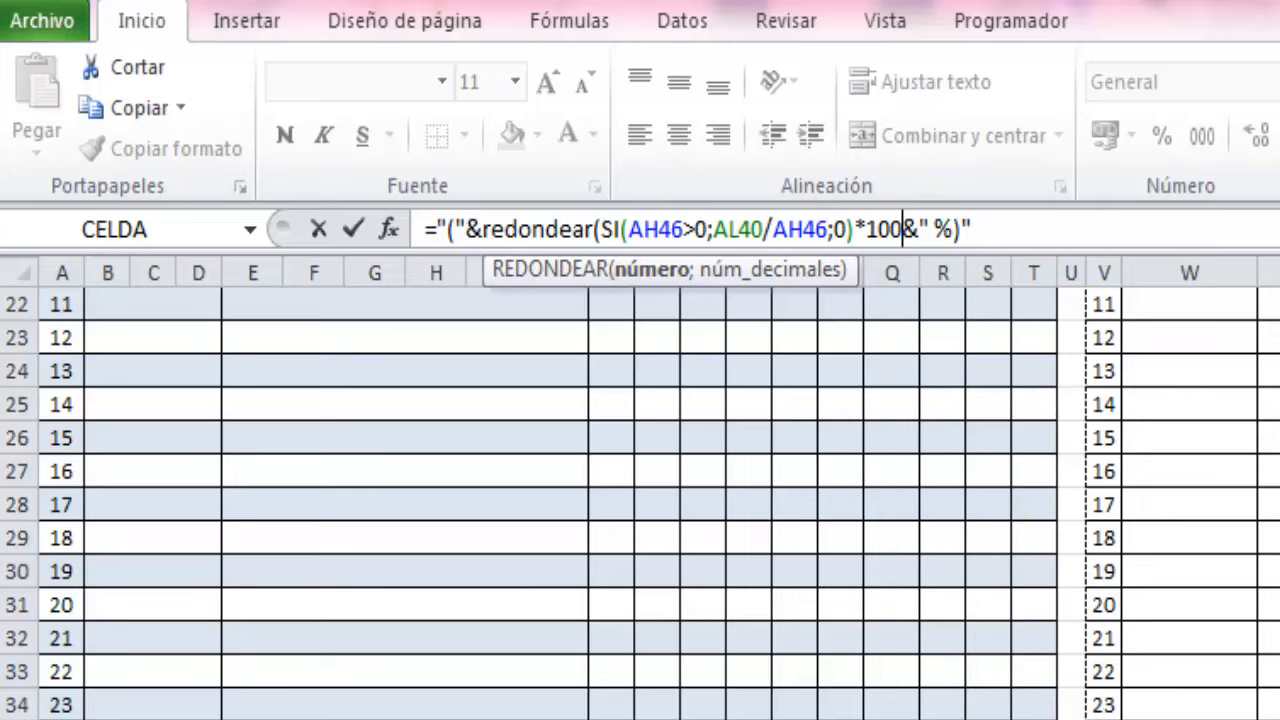
pyautogui.write(';')
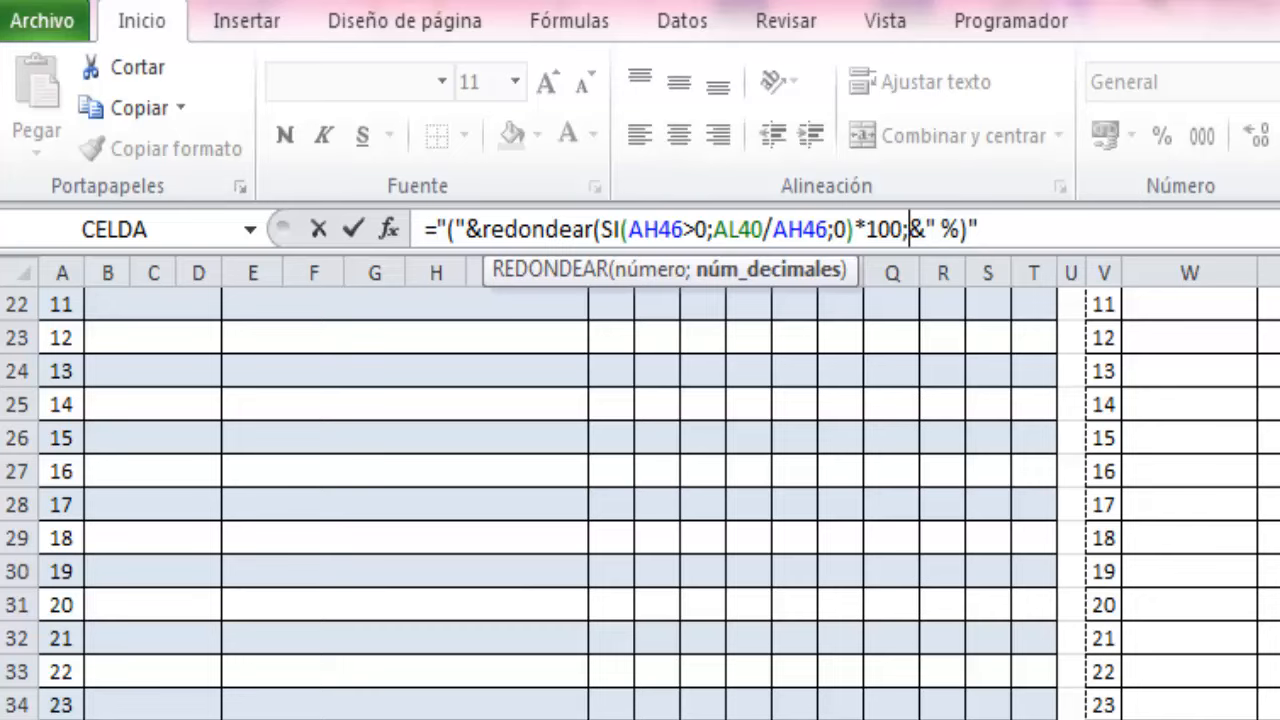
pyautogui.write('1')
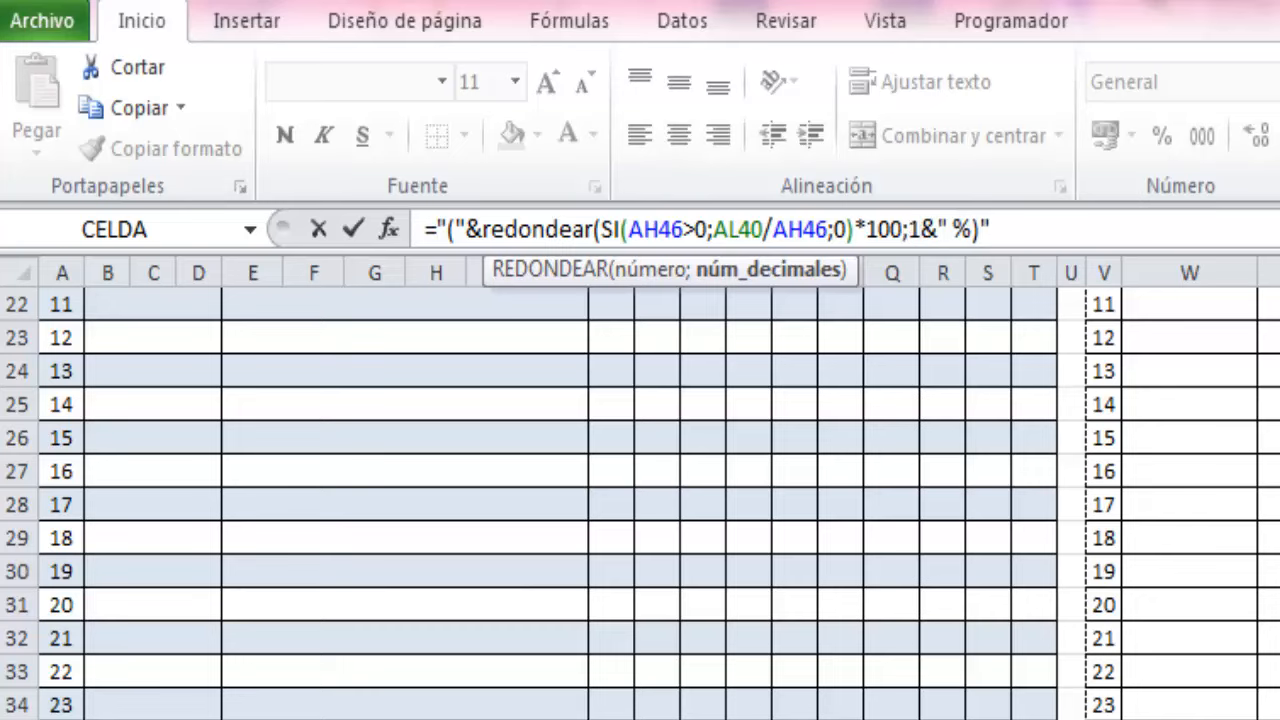
pyautogui.write(')')
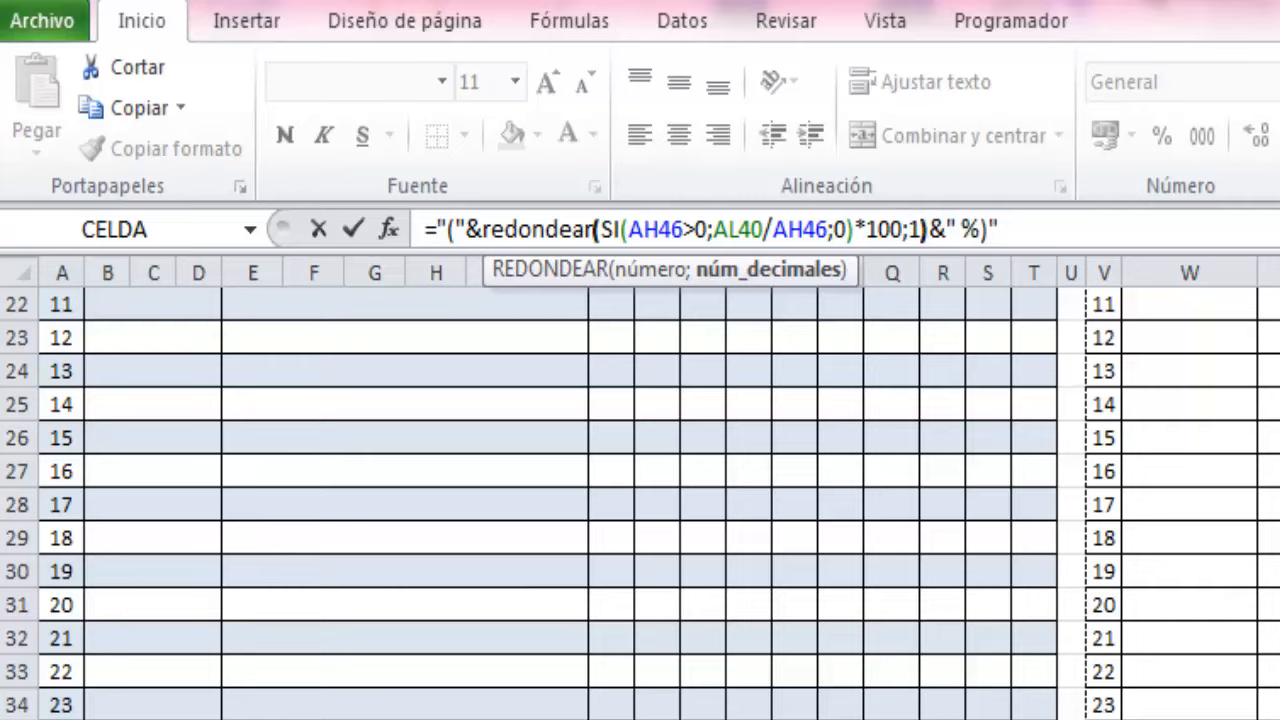
pyautogui.press('Return')
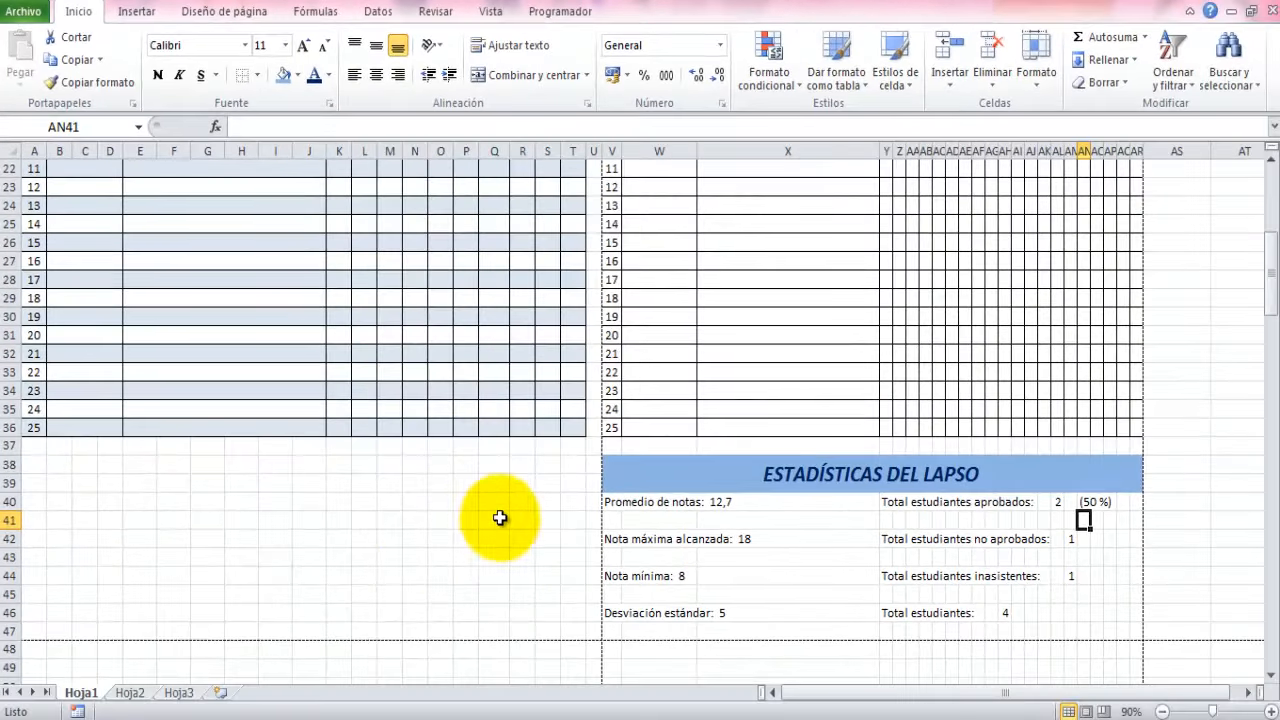
# Enter the formula ="("&redondear(si(AH46>0;AM42/AH46;0)*100;1)&" %)" in cell AO42 to show the percentage of non-passed students in parentheses
pyautogui.click(1070, 538)
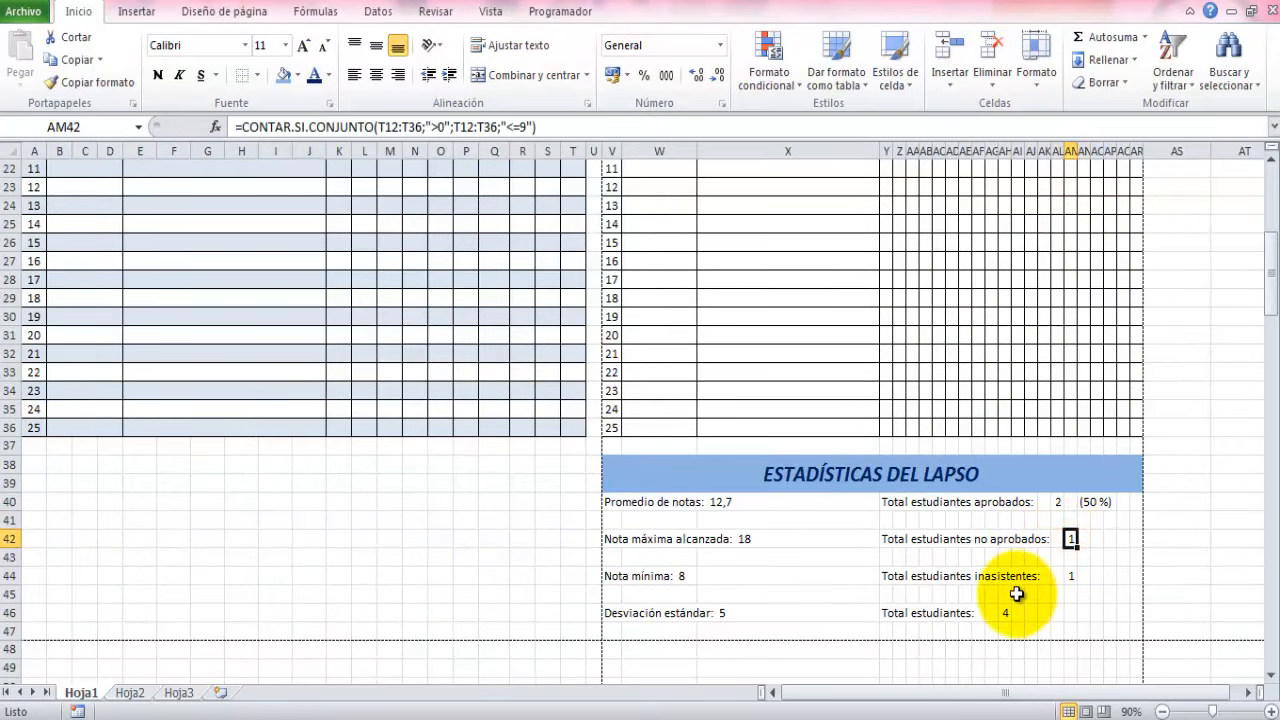
pyautogui.click(1097, 541)
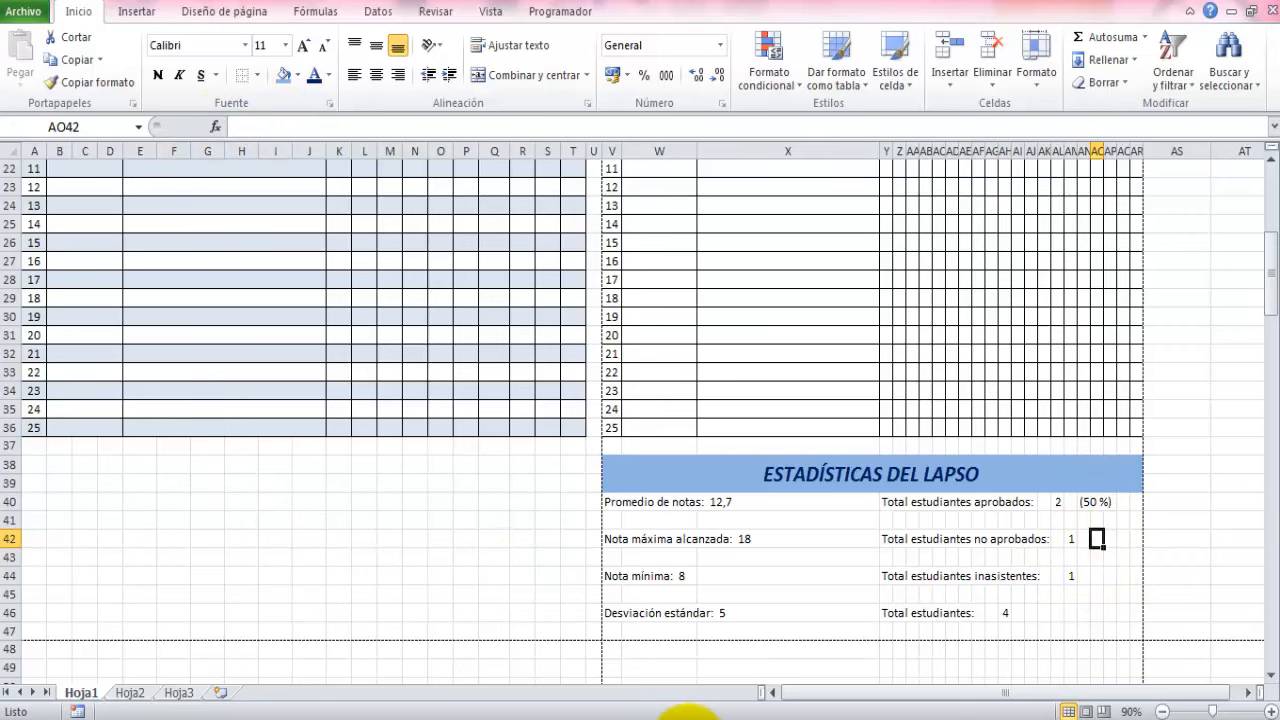
pyautogui.write('="(')
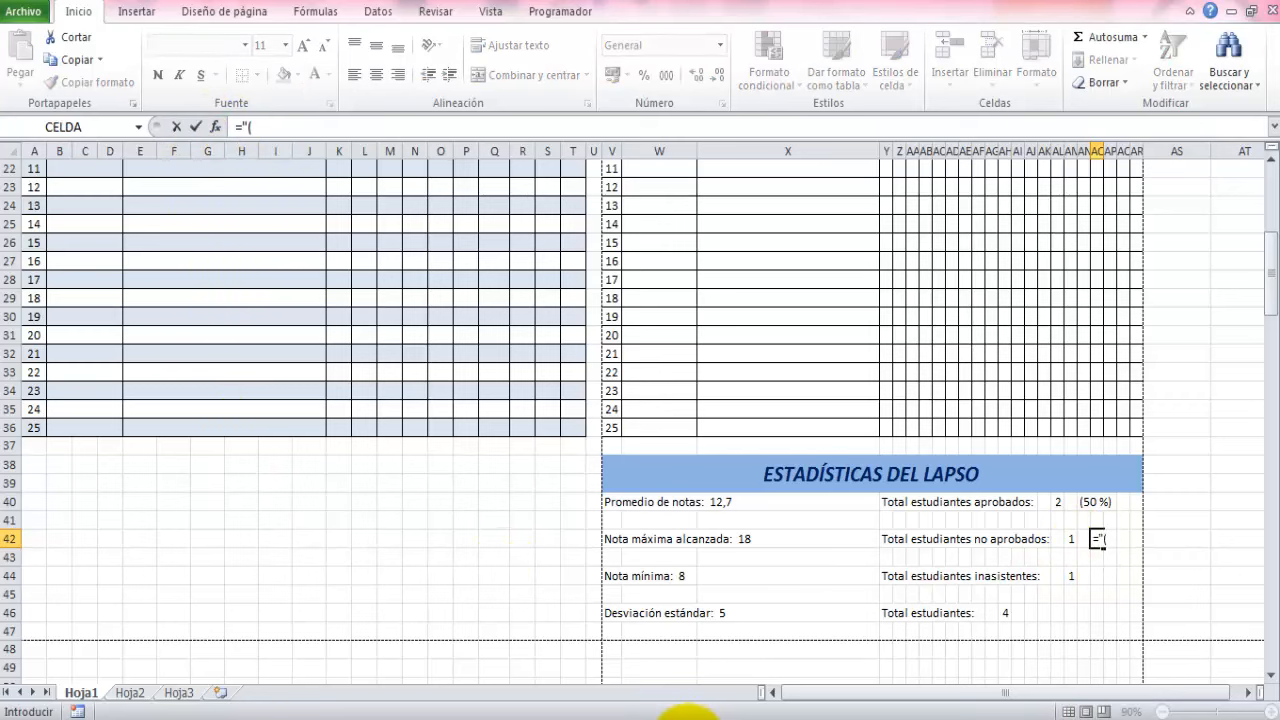
pyautogui.write('"&red')
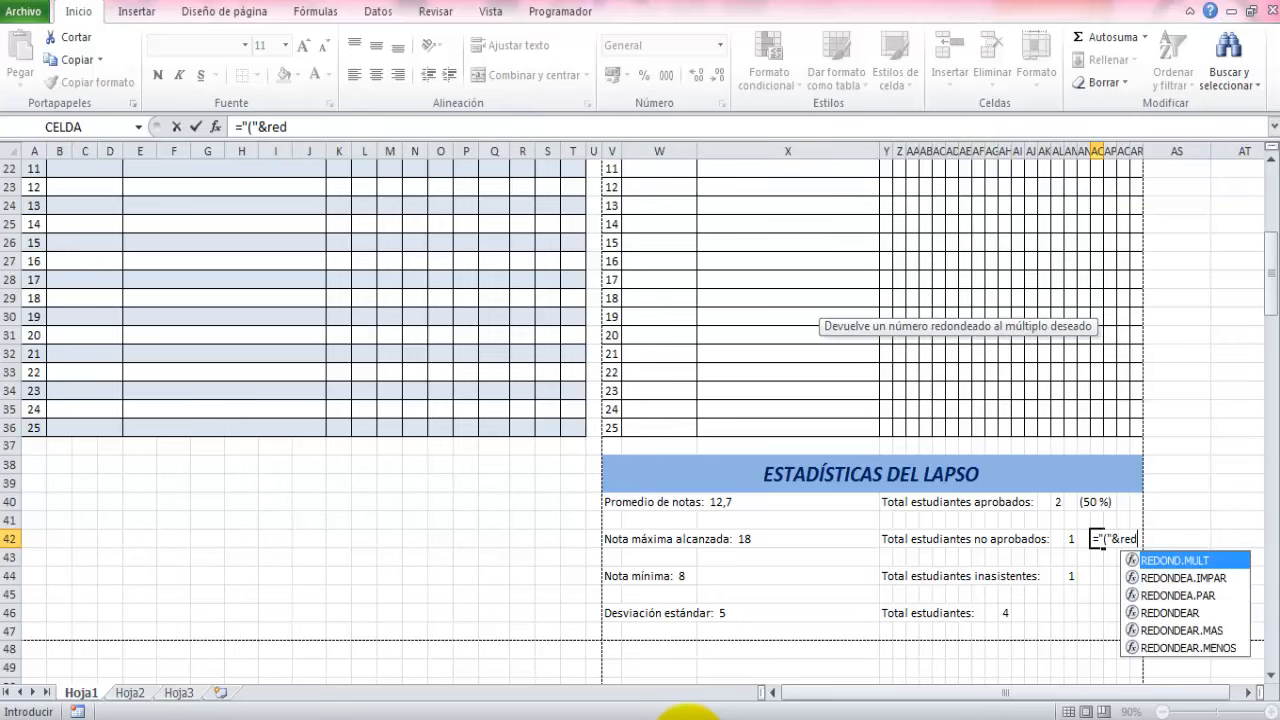
pyautogui.write('ondear')
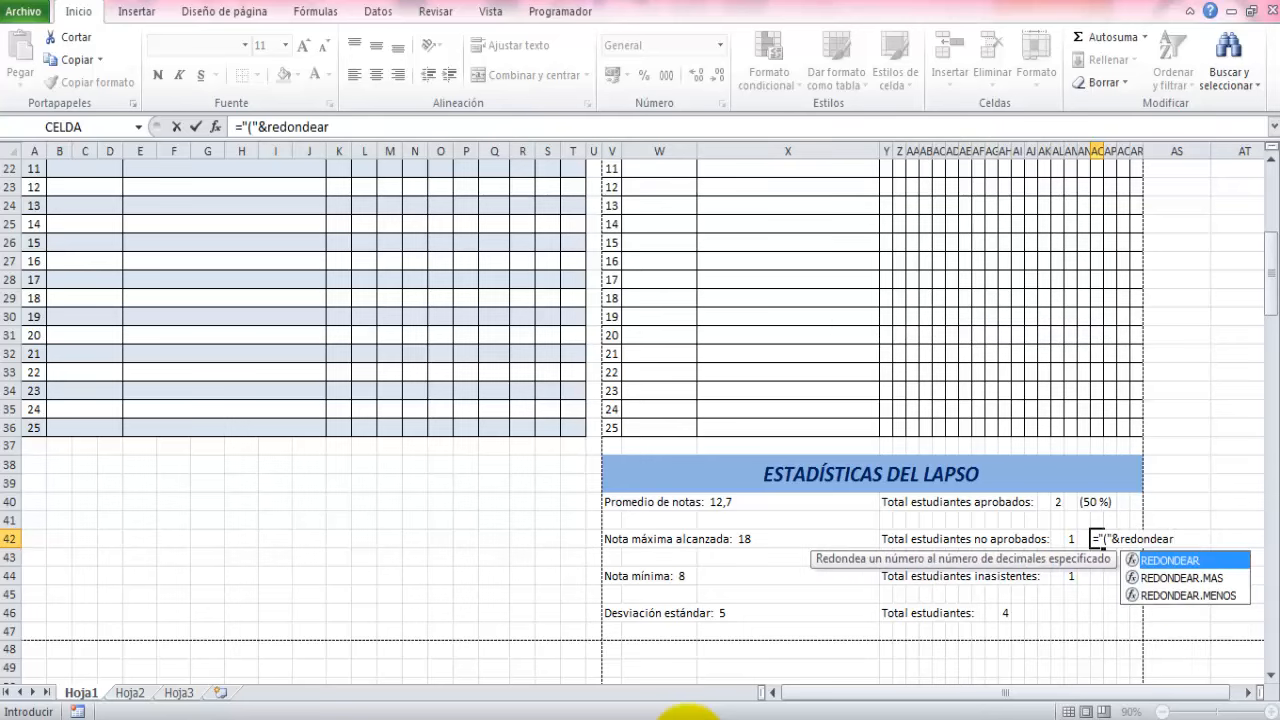
pyautogui.write('(')
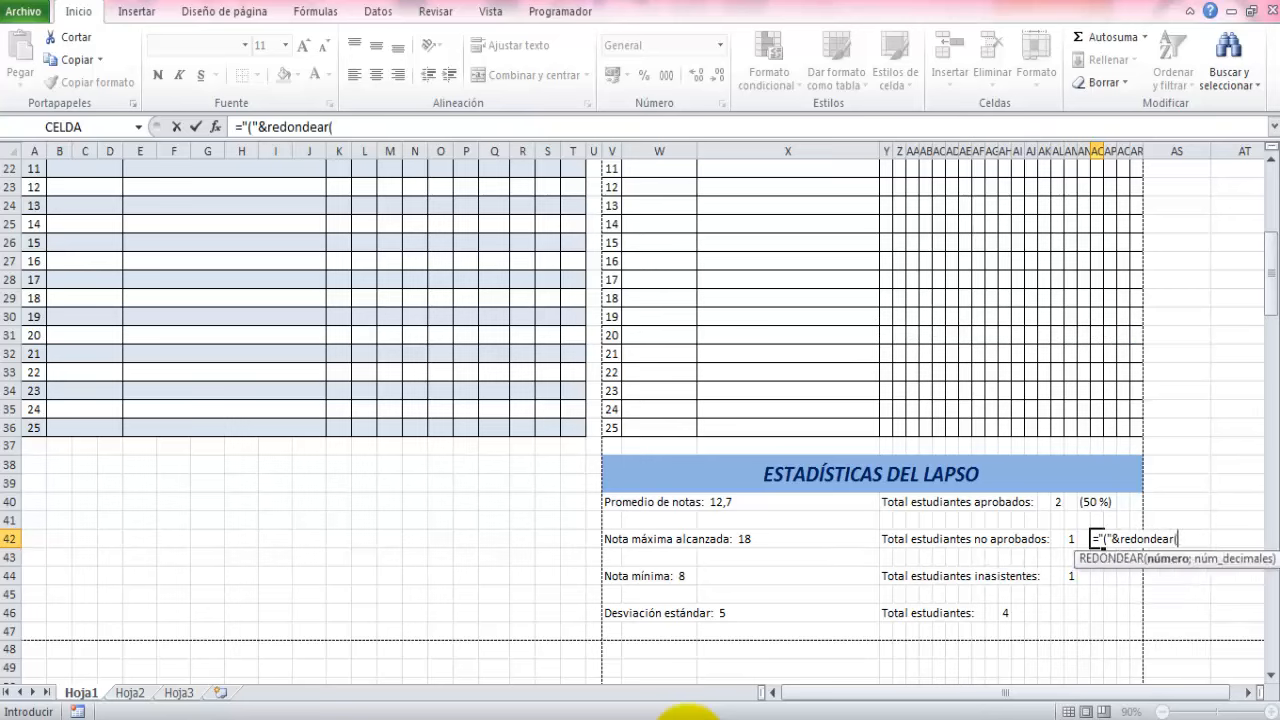
pyautogui.write('si')
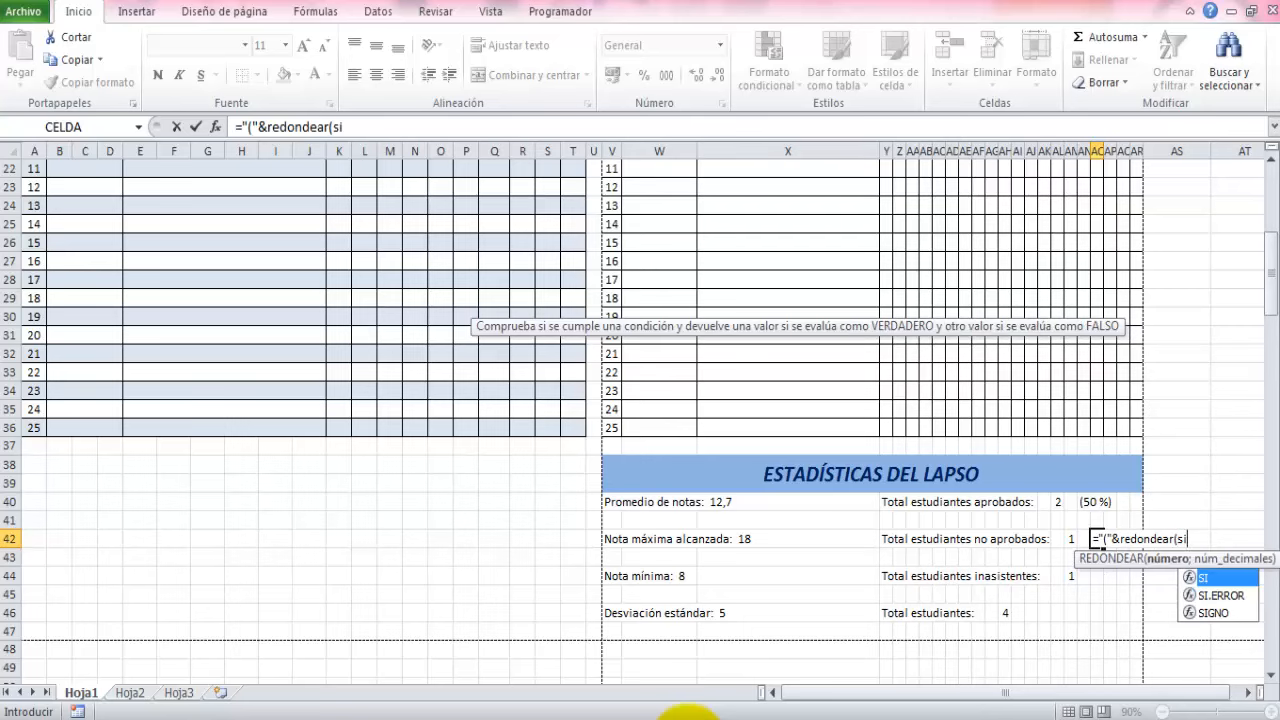
pyautogui.write('(')
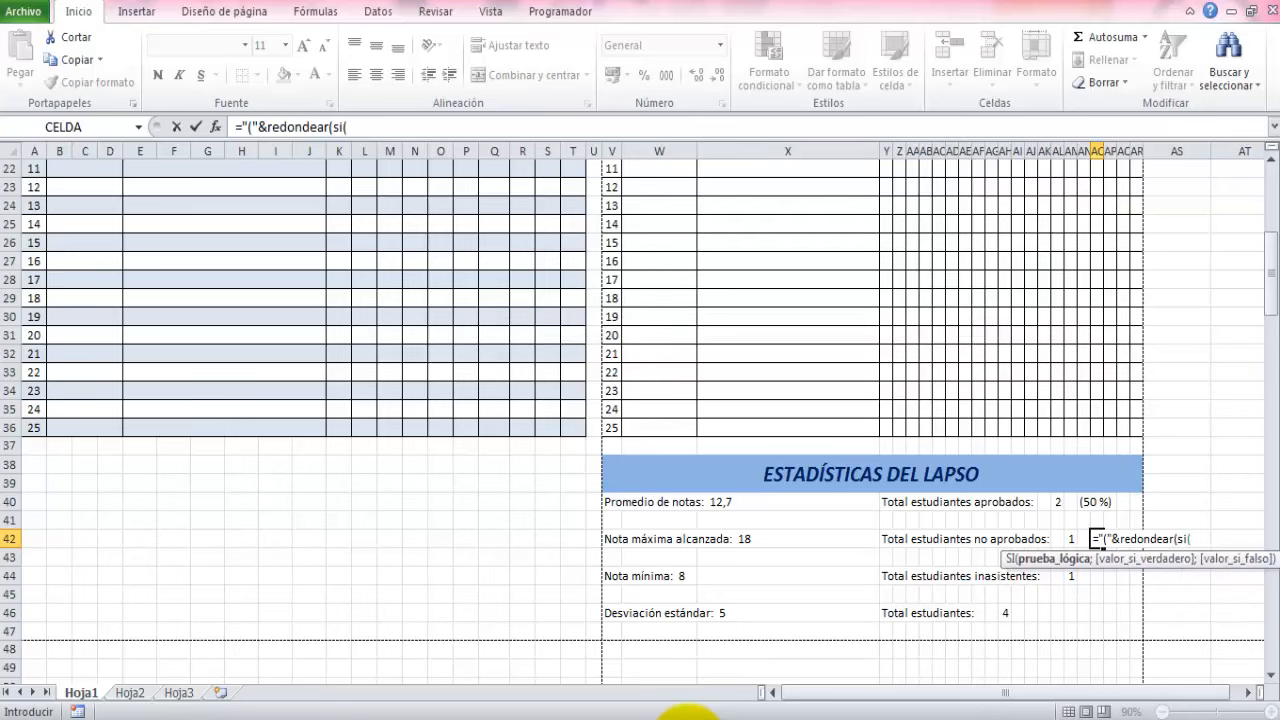
pyautogui.click(1004, 615)
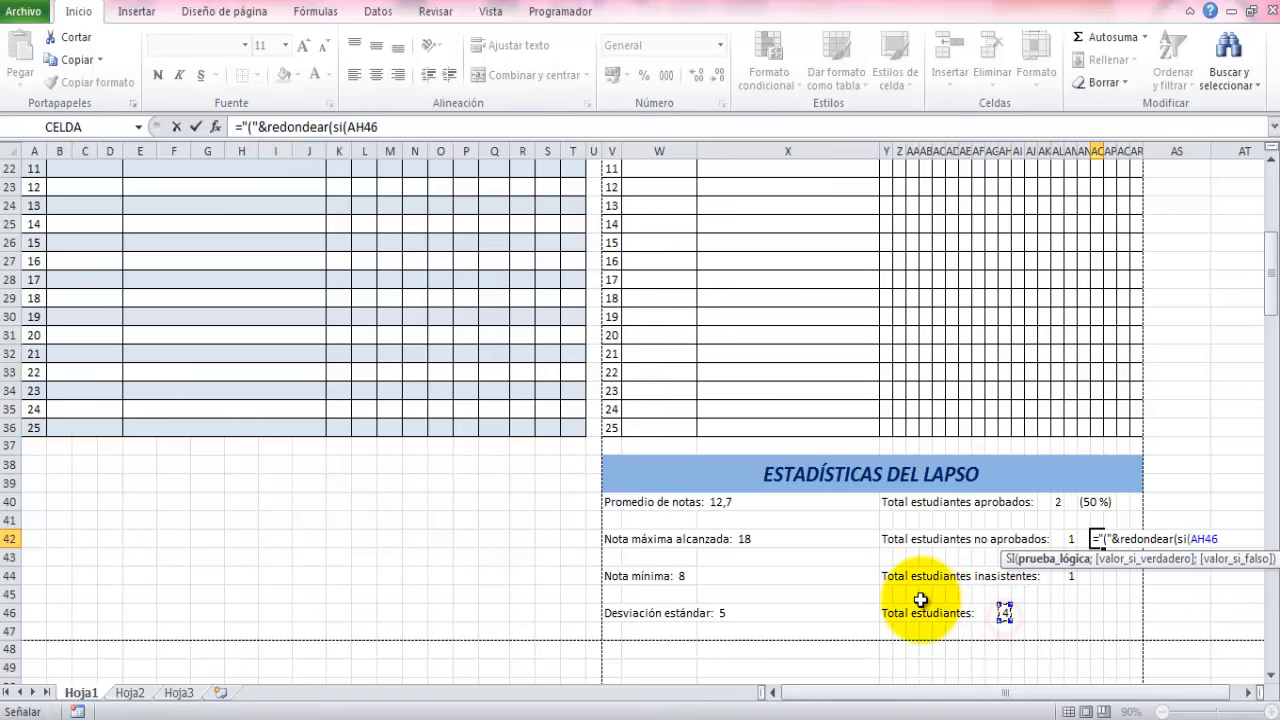
pyautogui.write('>0;')
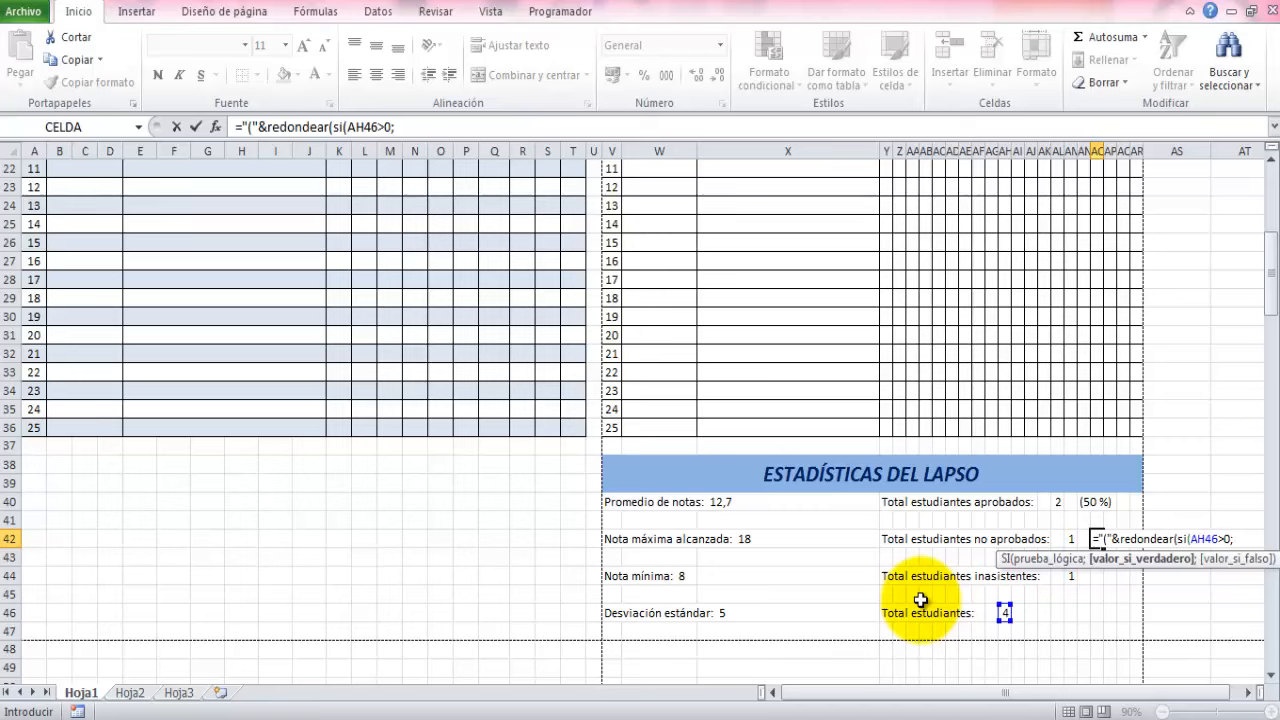
pyautogui.click(1072, 540)
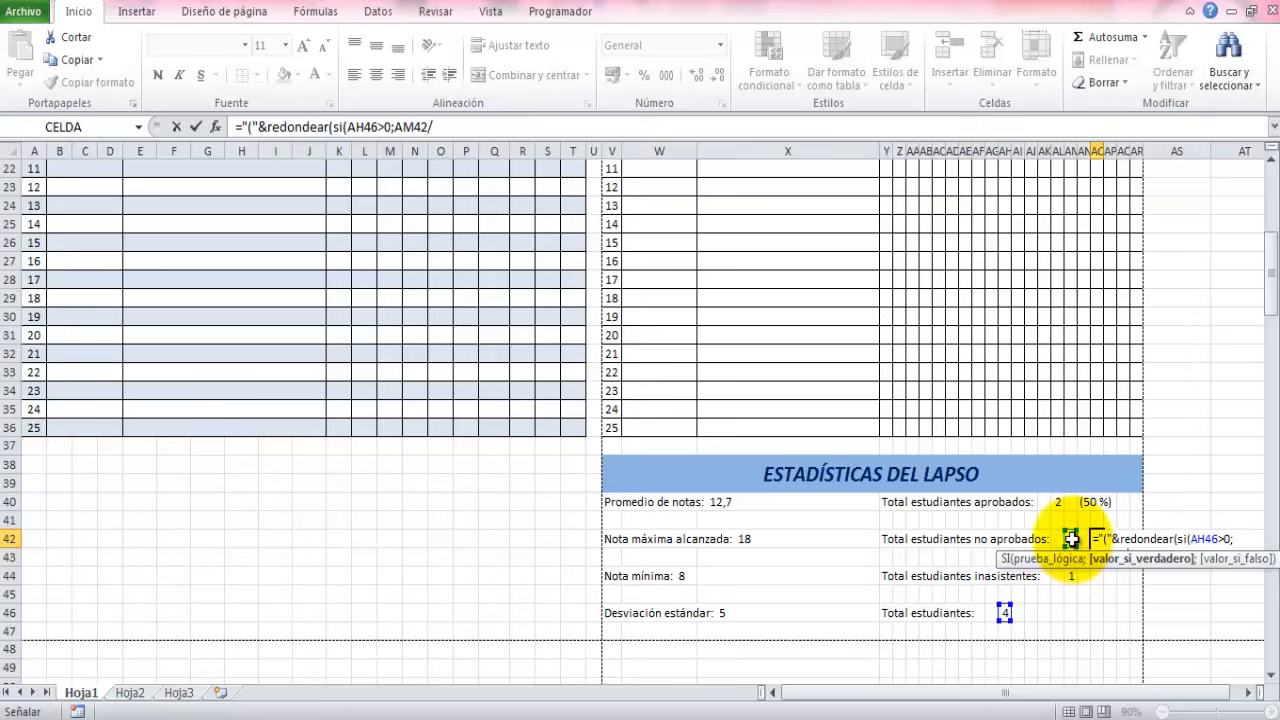
pyautogui.write('/')
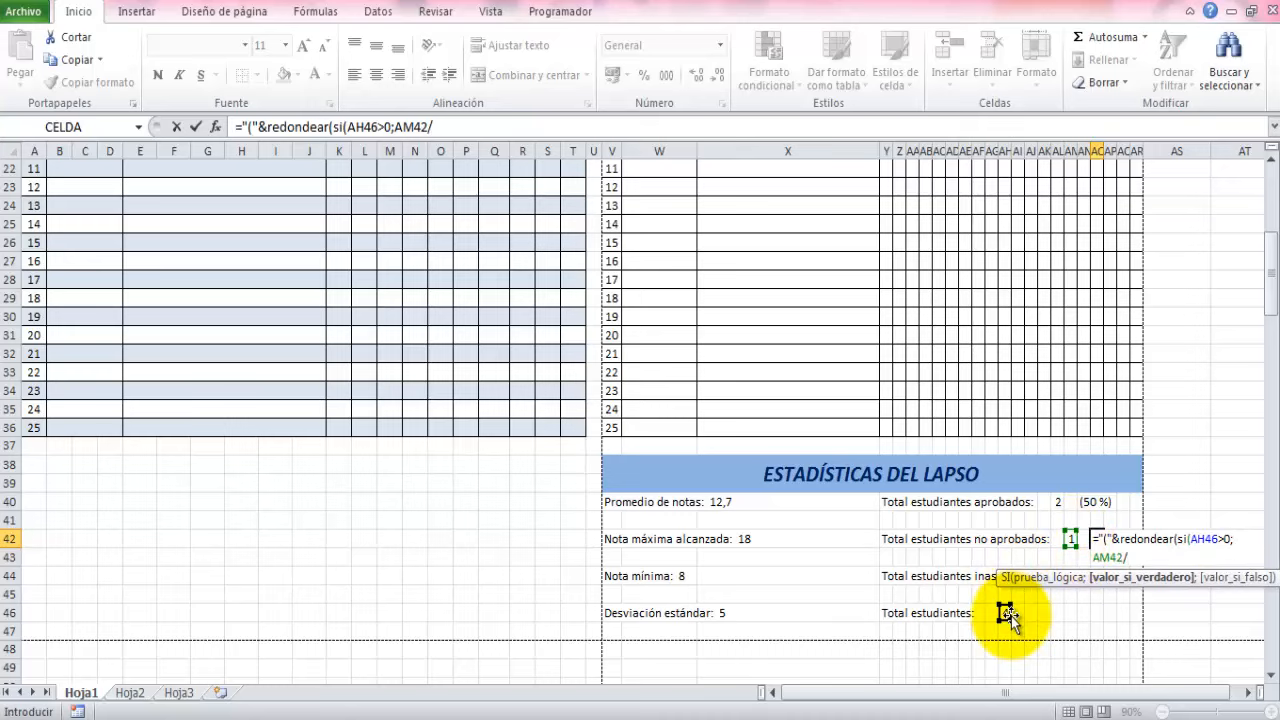
pyautogui.click(1005, 612)
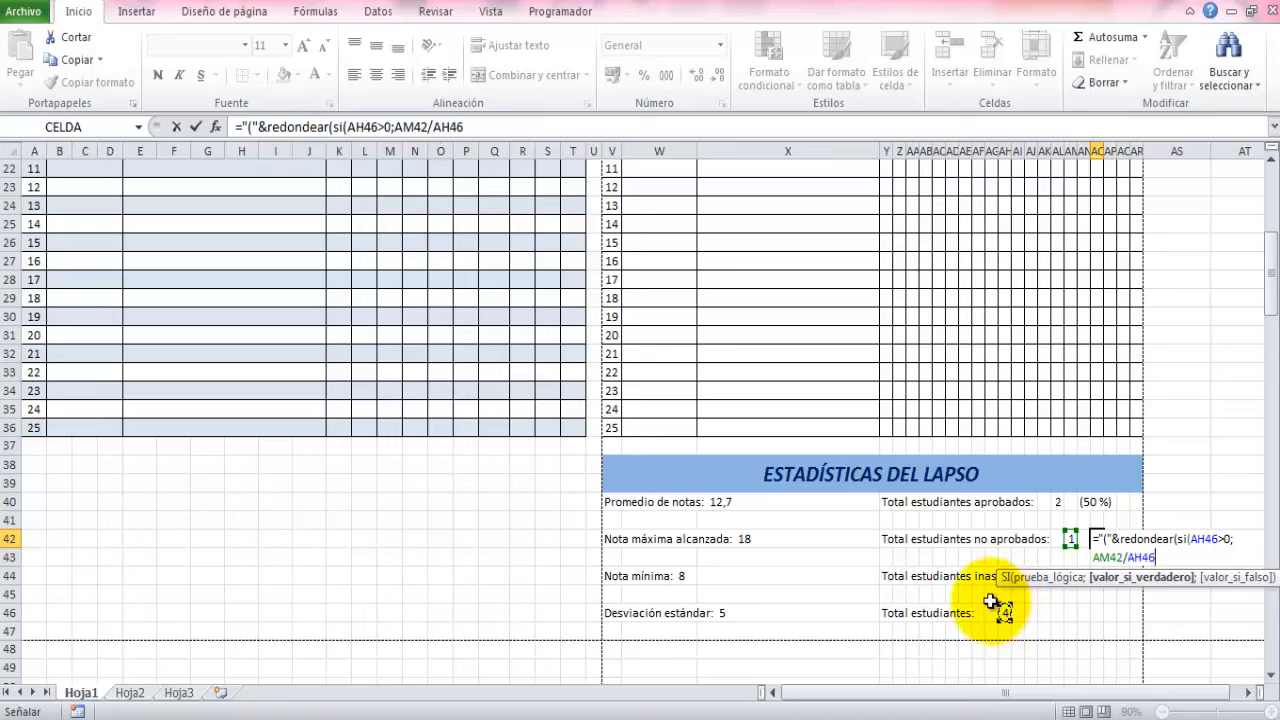
pyautogui.write(';0')
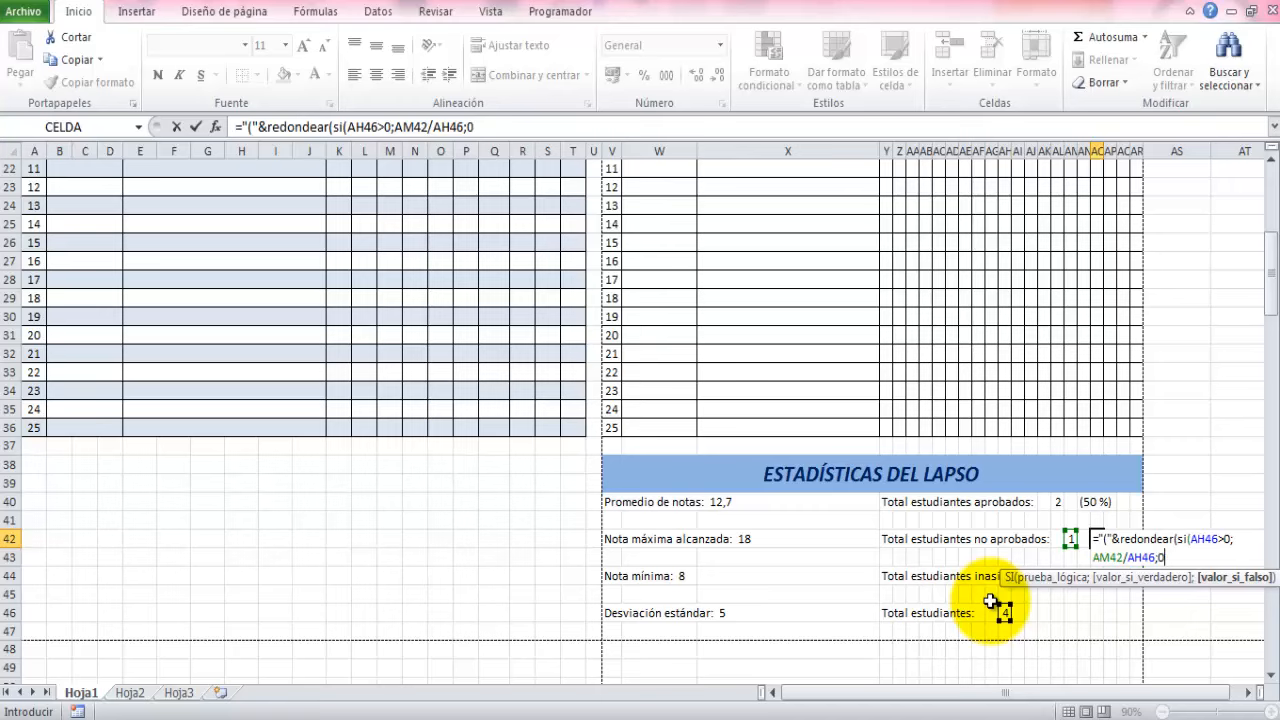
pyautogui.write(')*100')
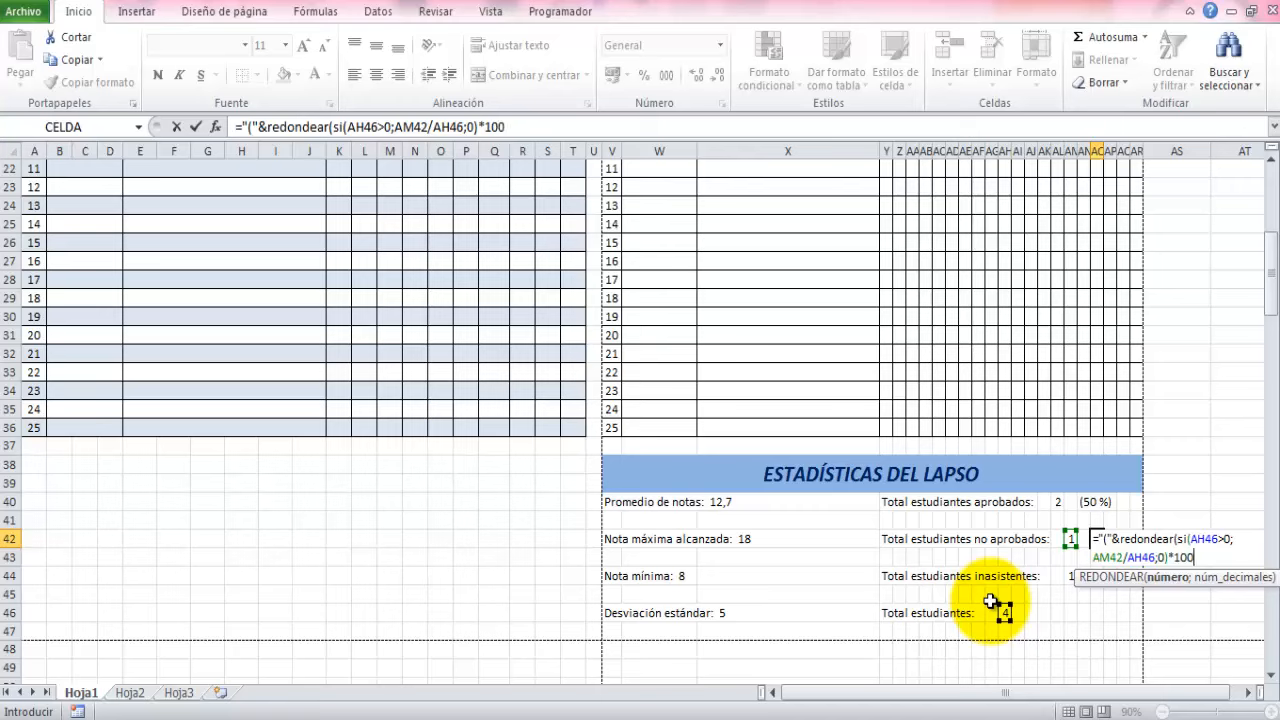
pyautogui.write(';1')
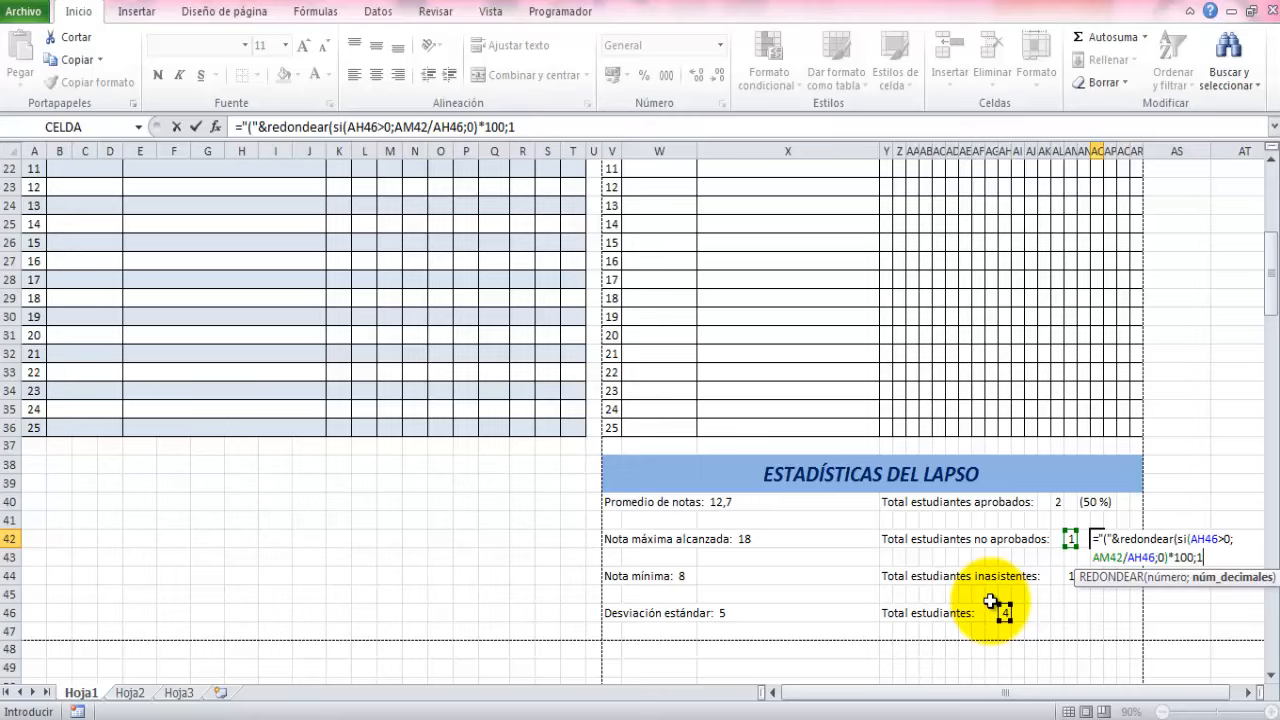
pyautogui.write(')&')
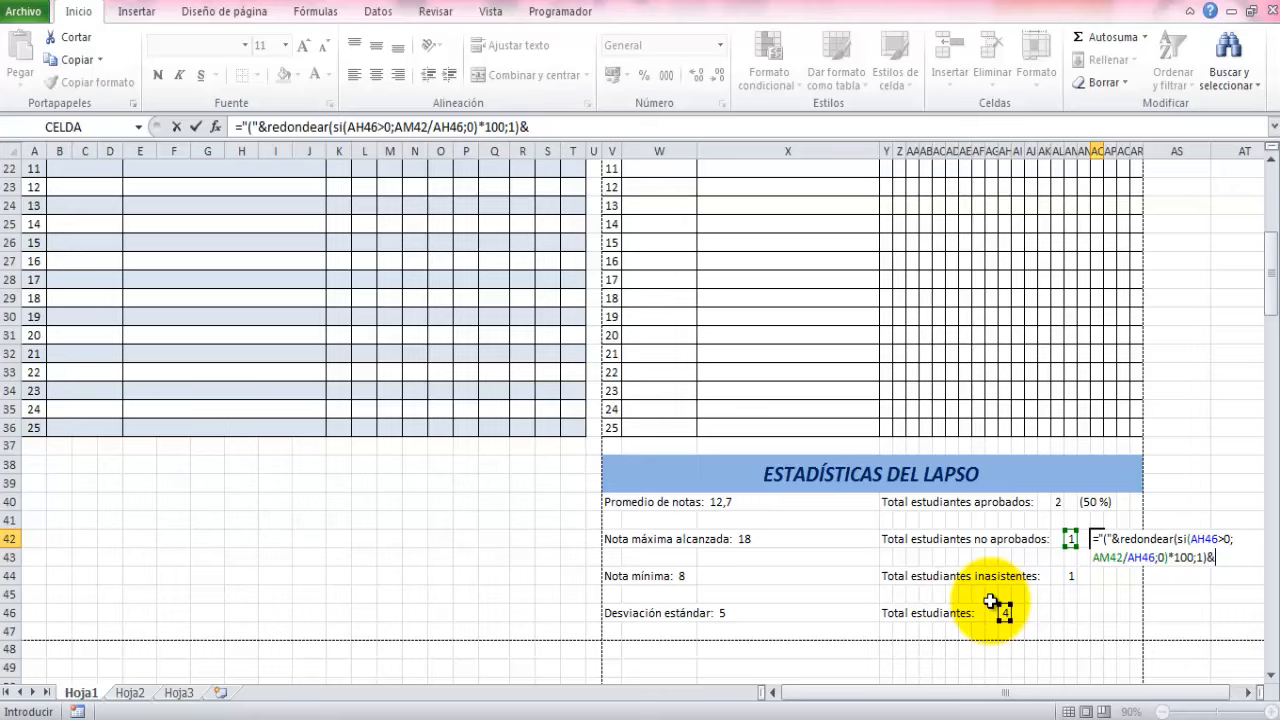
pyautogui.write('" %)"')
pyautogui.press('Return')
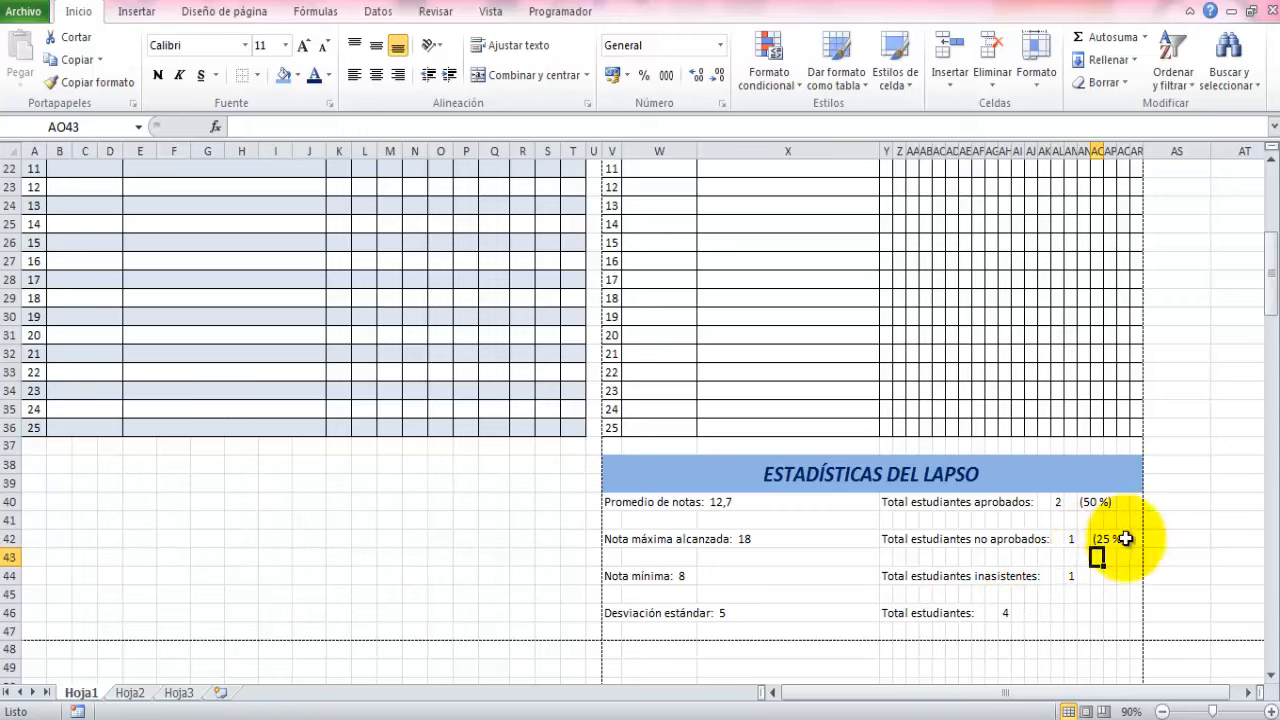
# Enter the formula ="("&redondear(si(AH46>0;AM44/AH46;0)*100;1)&" %)" in cell AO44 to show the percentage of absent students in parentheses
pyautogui.click(1071, 576)
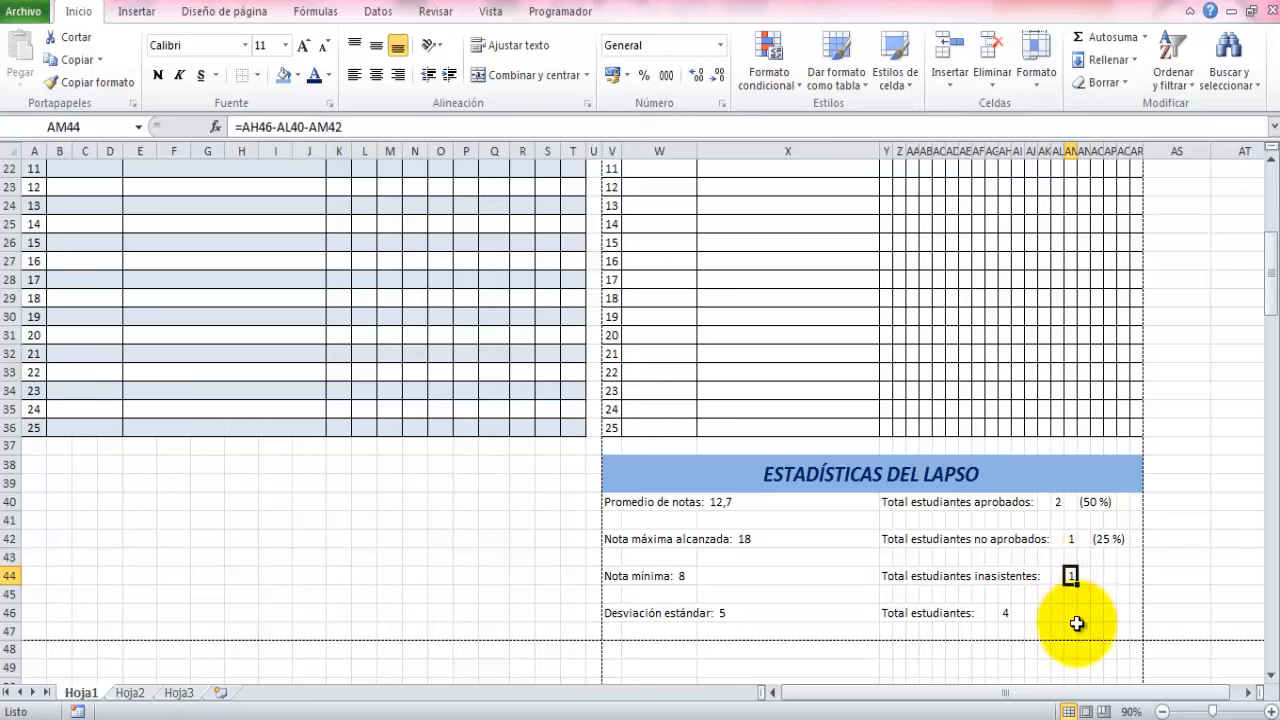
pyautogui.click(1099, 577)
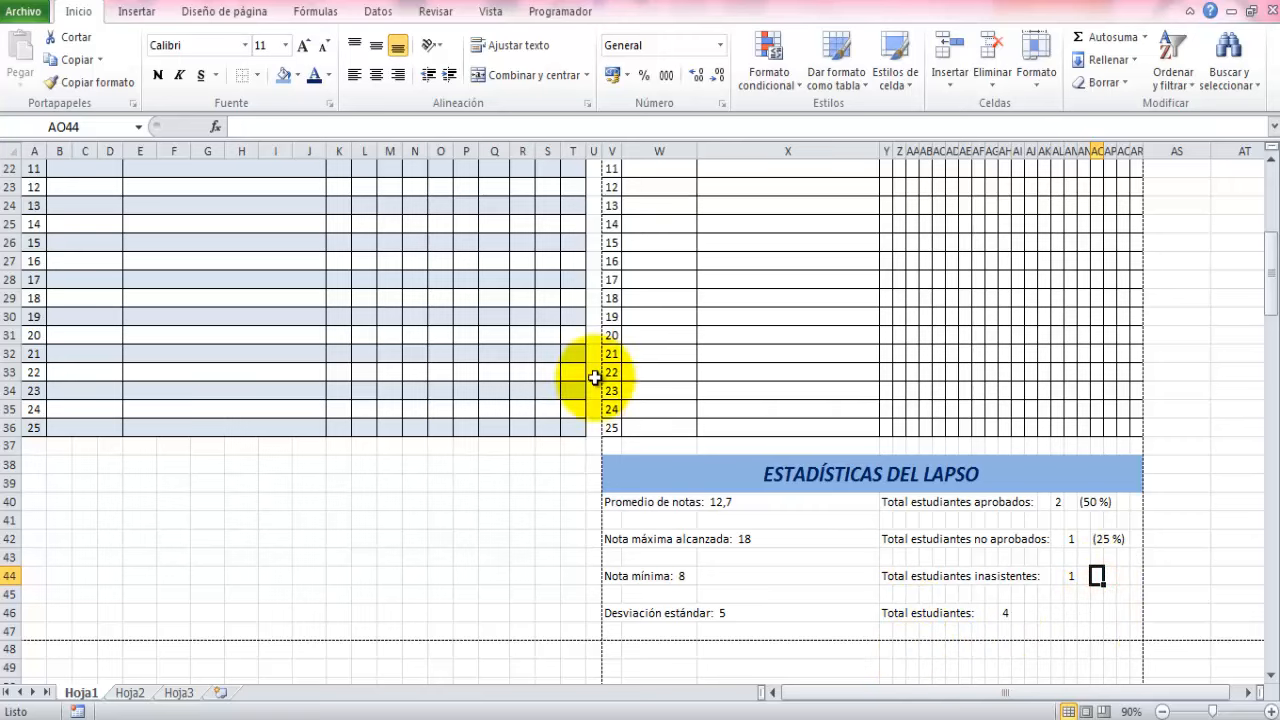
pyautogui.click(307, 127)
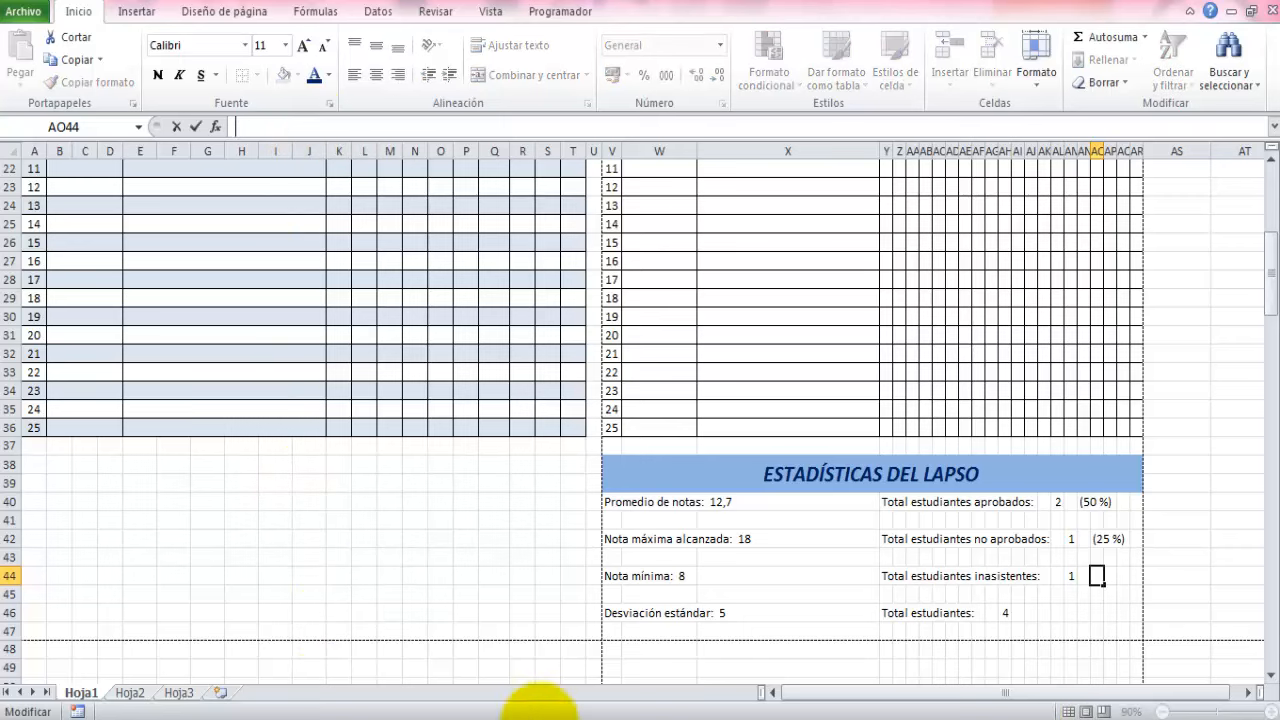
pyautogui.write('=')
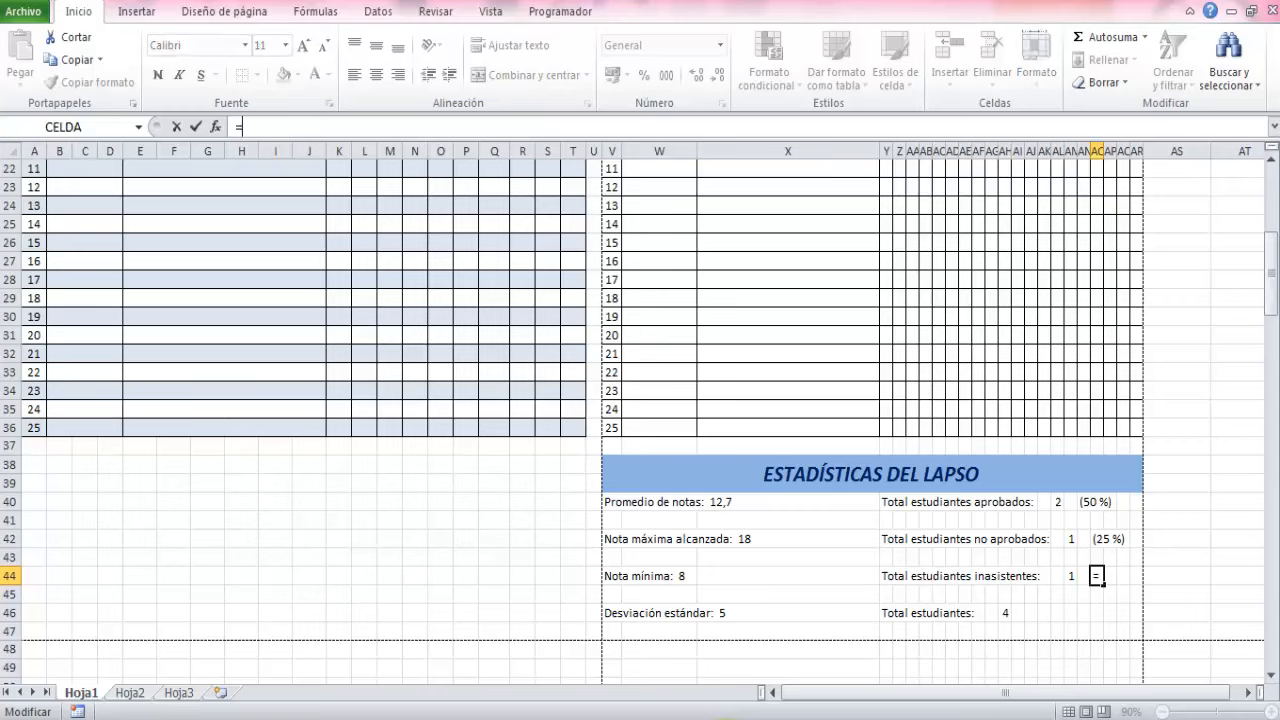
pyautogui.write('"("&redondear')
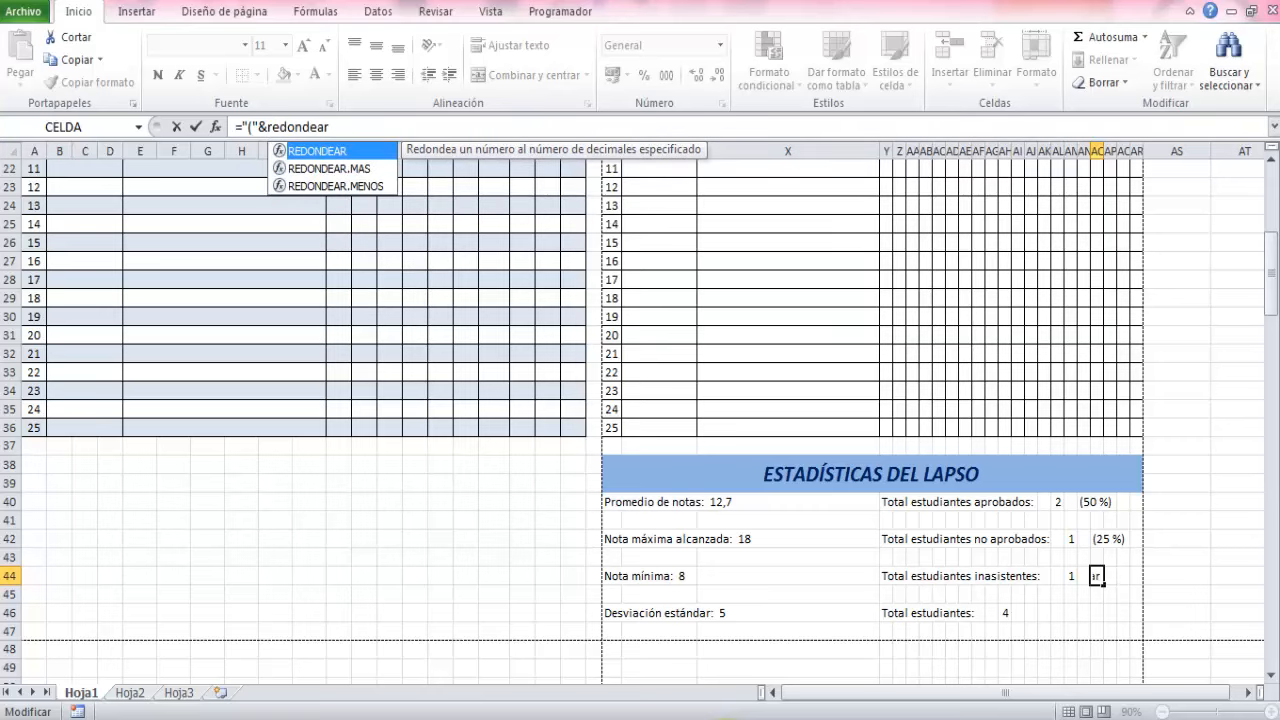
pyautogui.write('(si(')
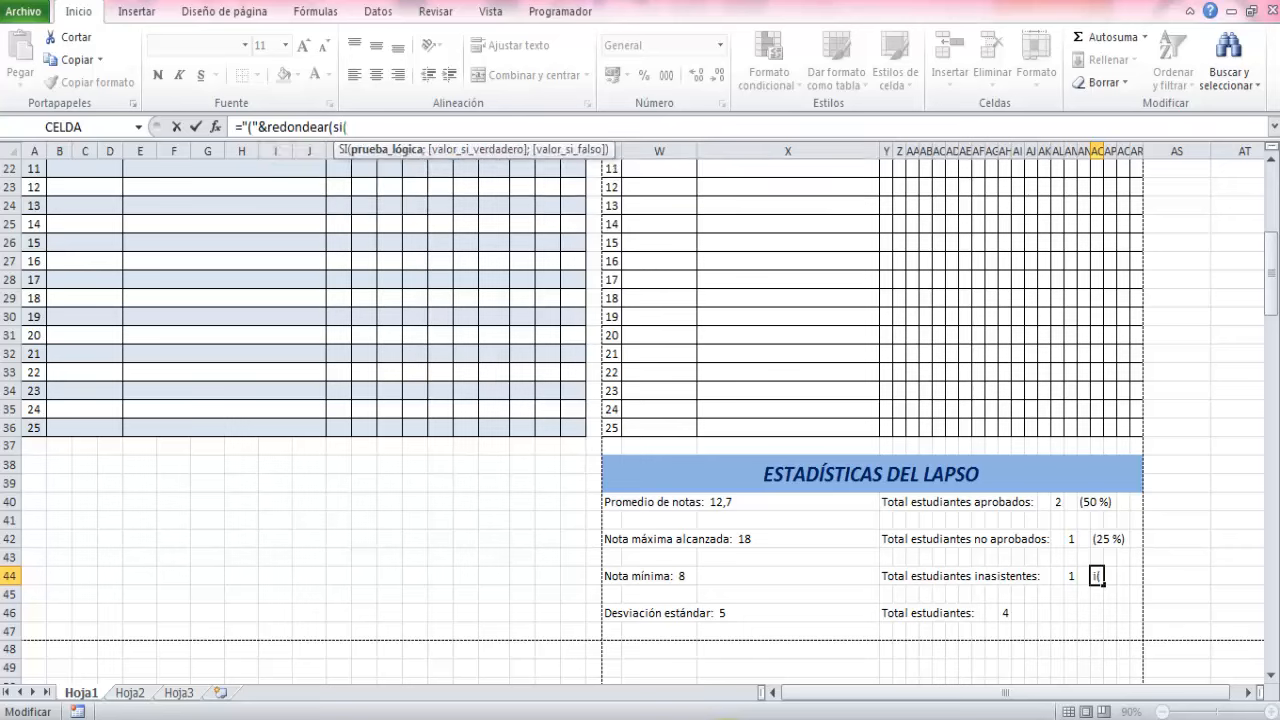
pyautogui.click(1005, 613)
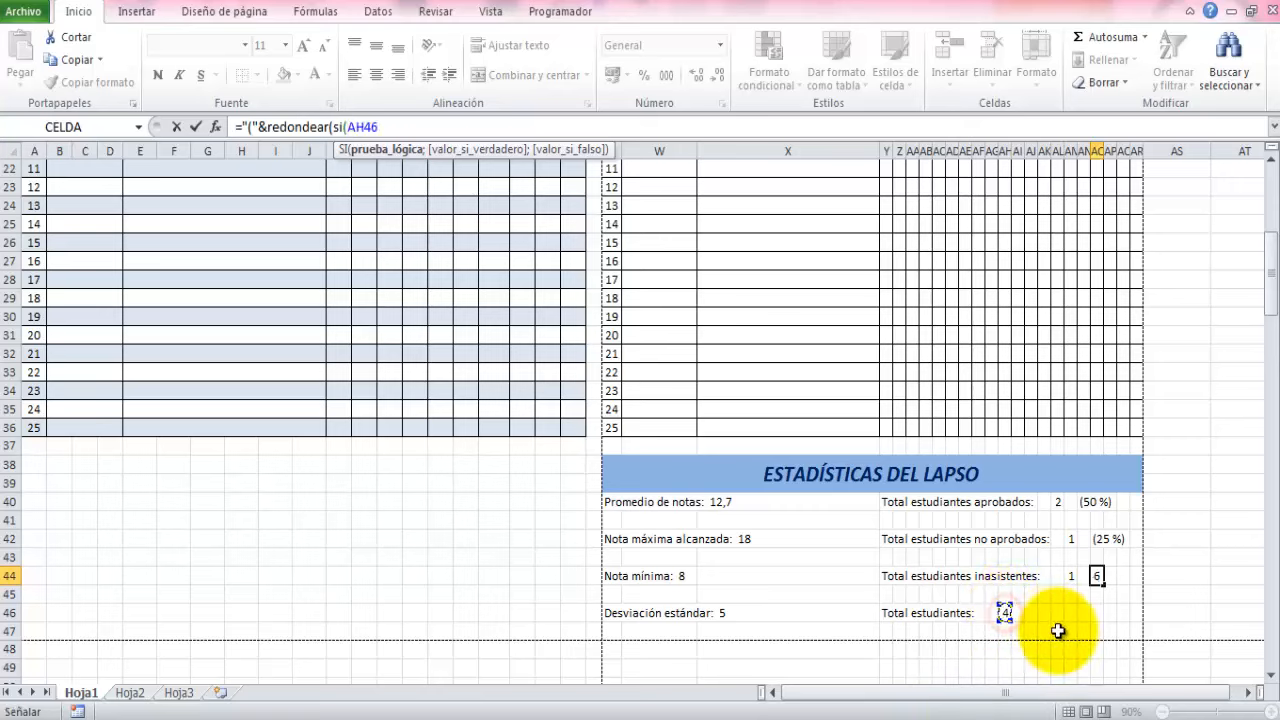
pyautogui.write('>')
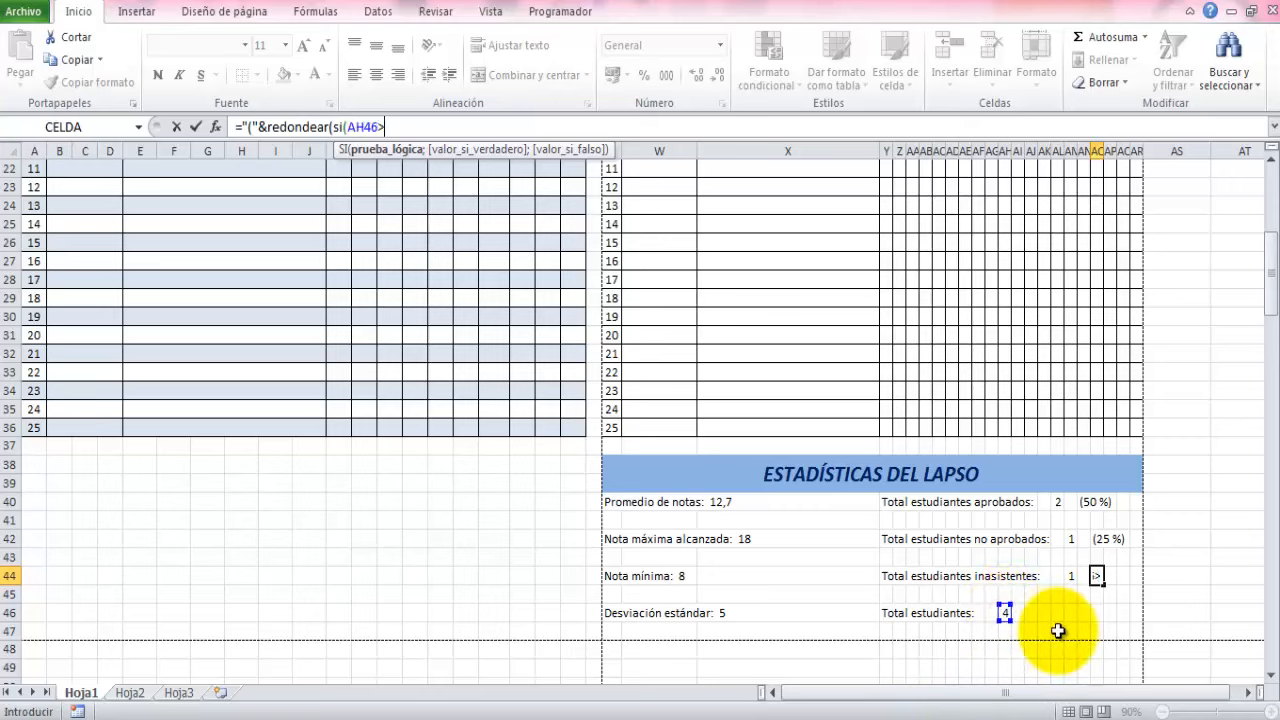
pyautogui.write('0;')
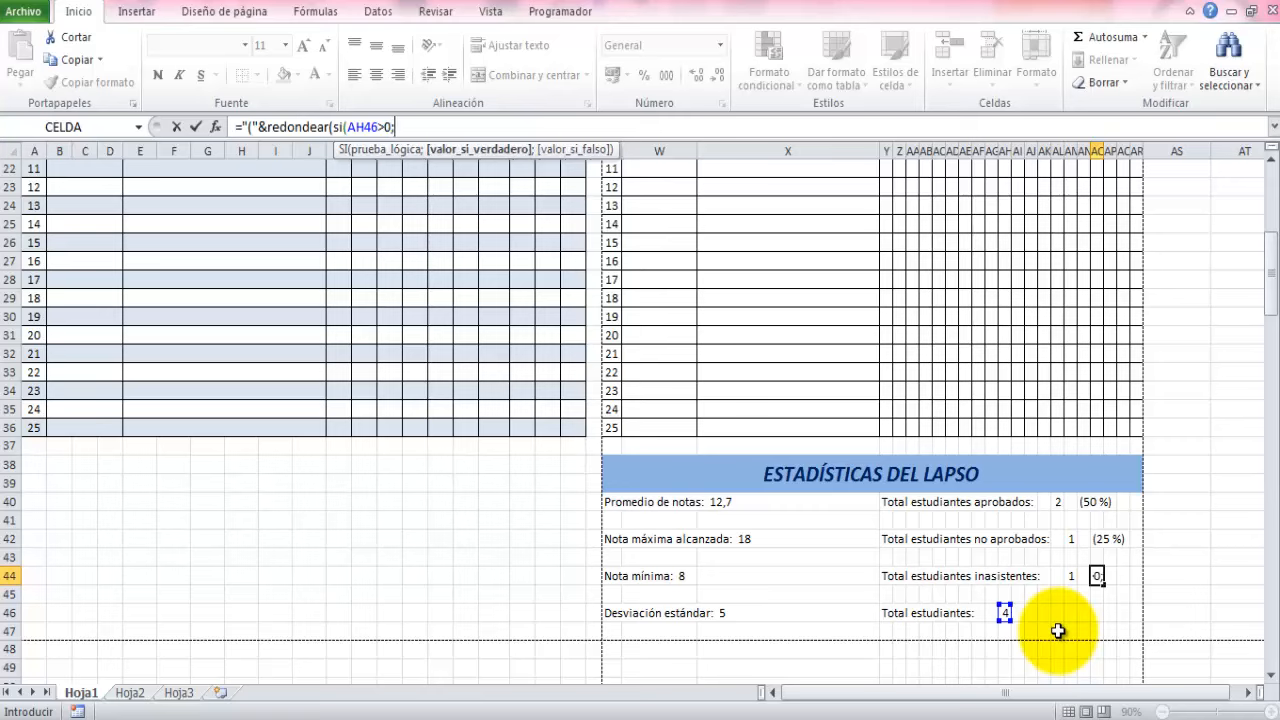
pyautogui.click(1072, 576)
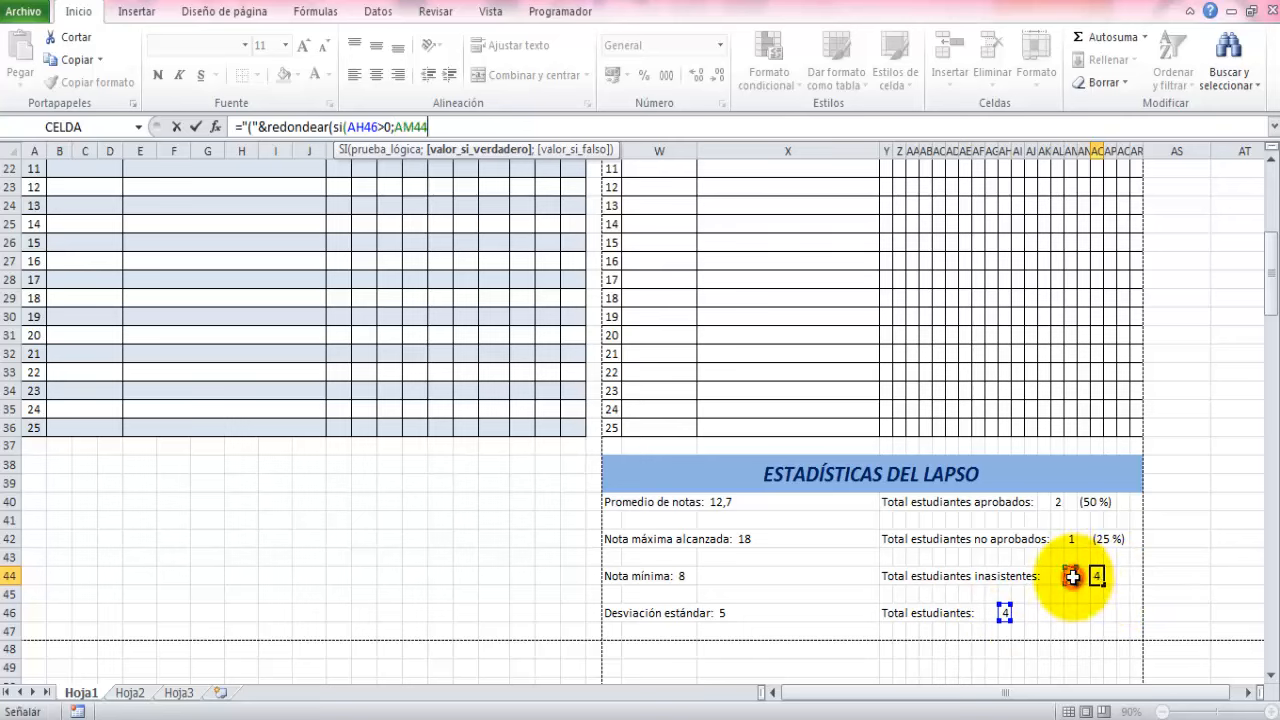
pyautogui.write('/')
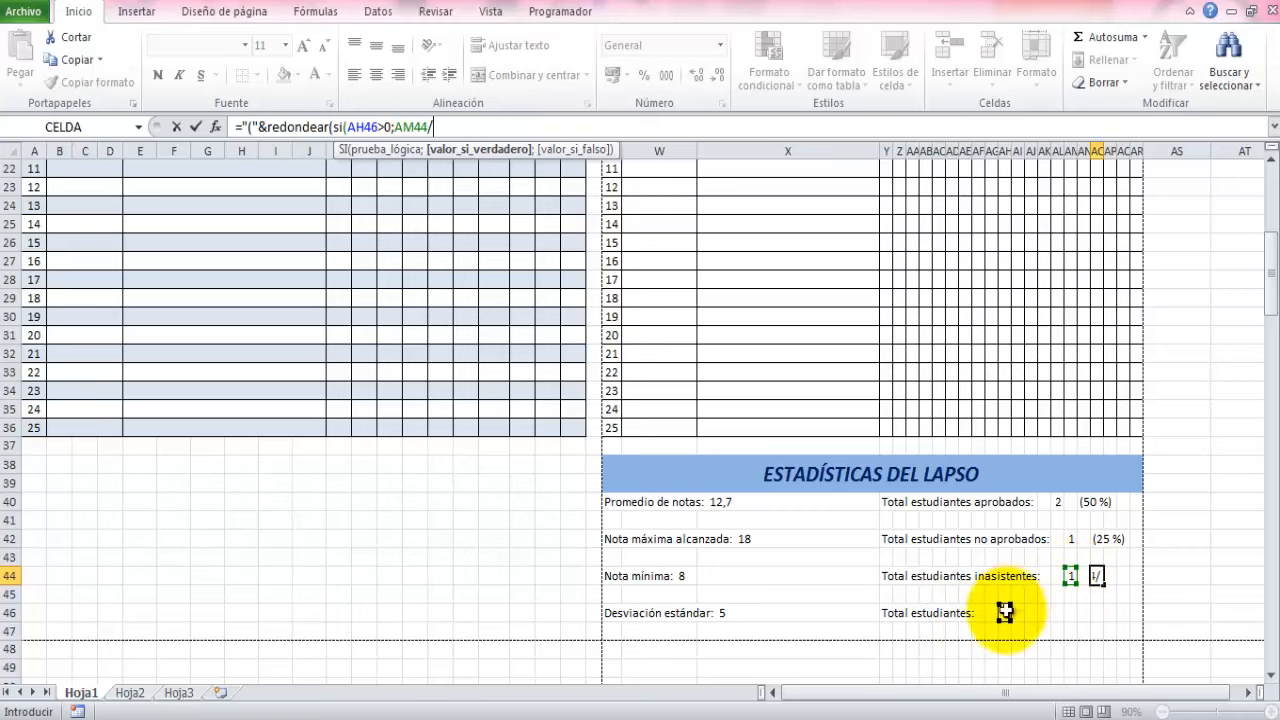
pyautogui.click(1004, 613)
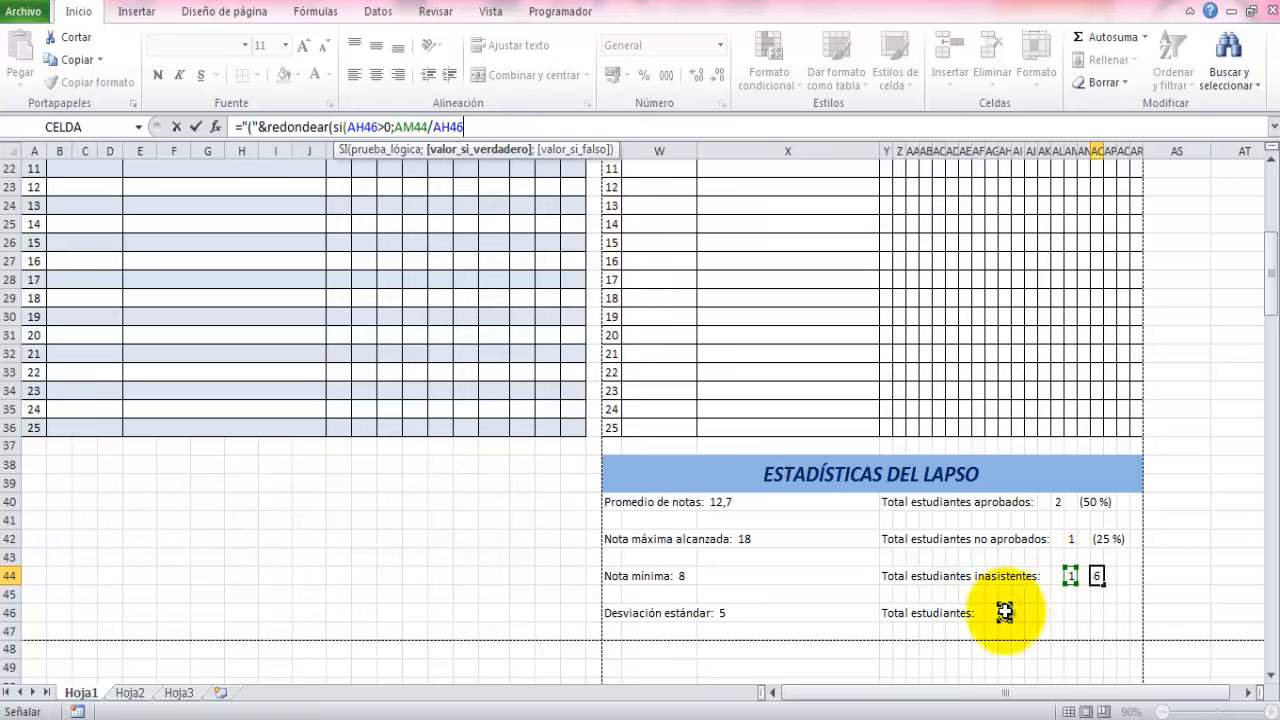
pyautogui.write(';')
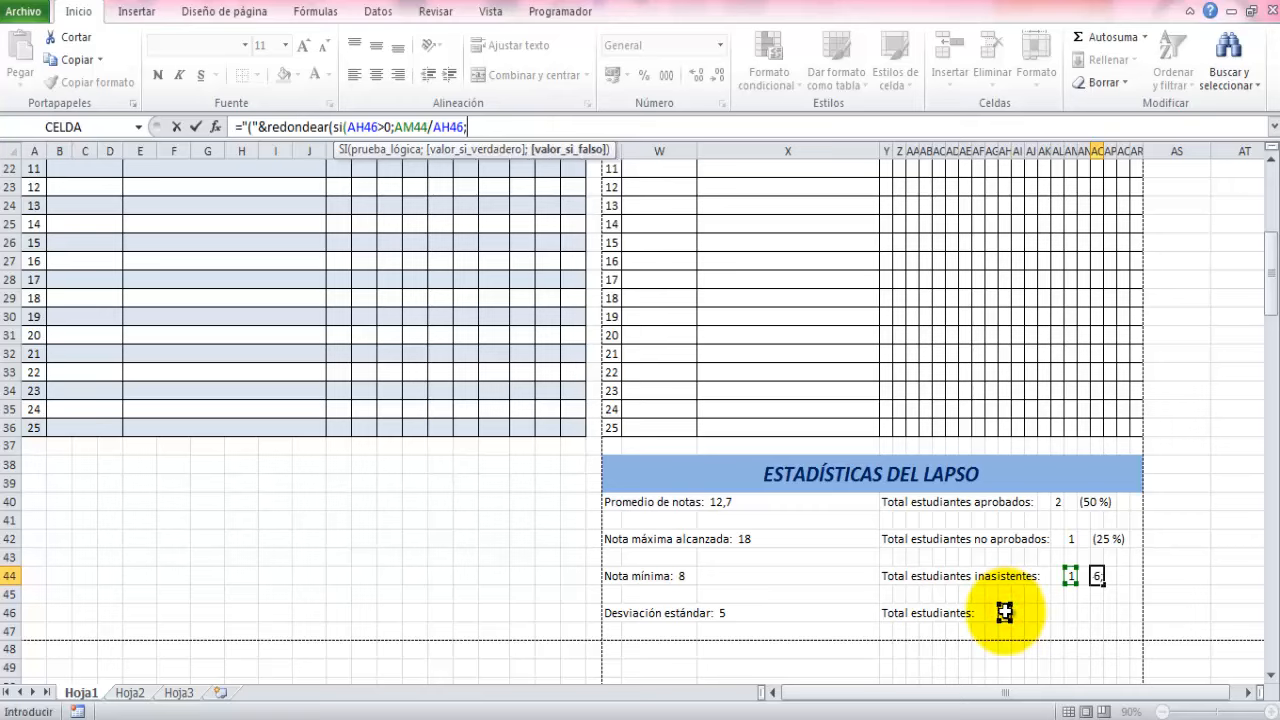
pyautogui.write('0')
pyautogui.write(')')
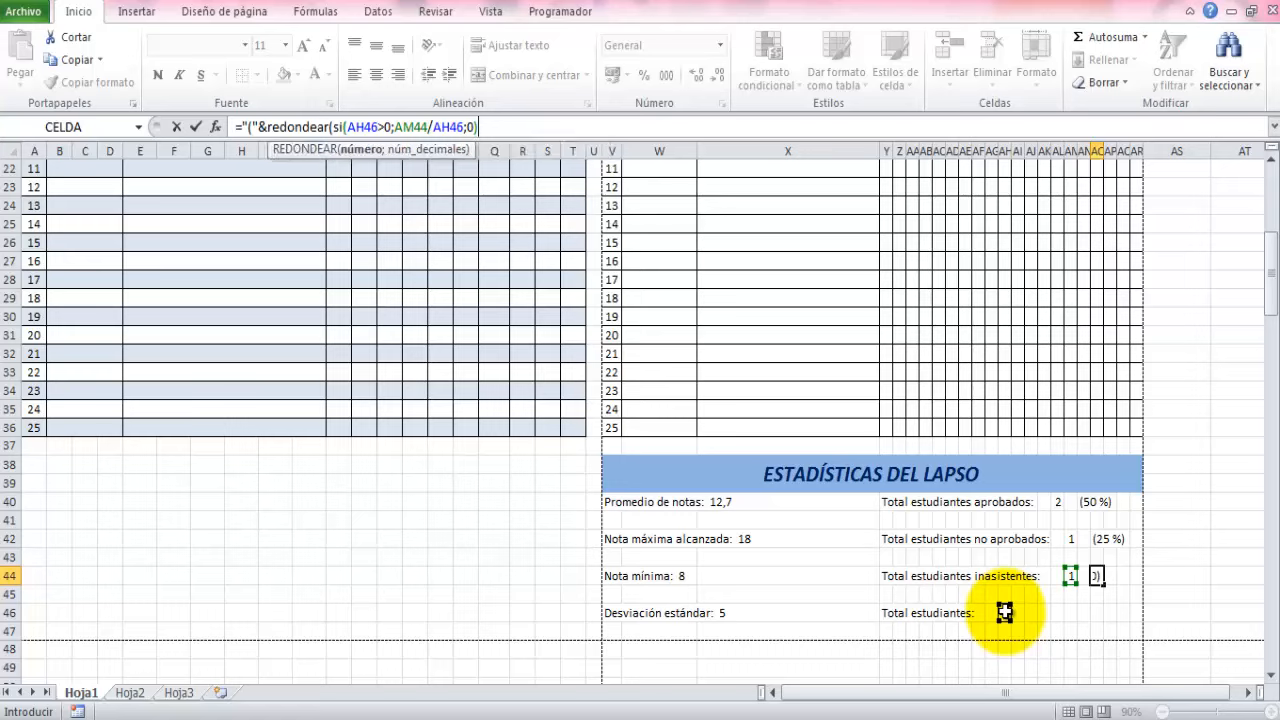
pyautogui.write('*100;1)&" %)')
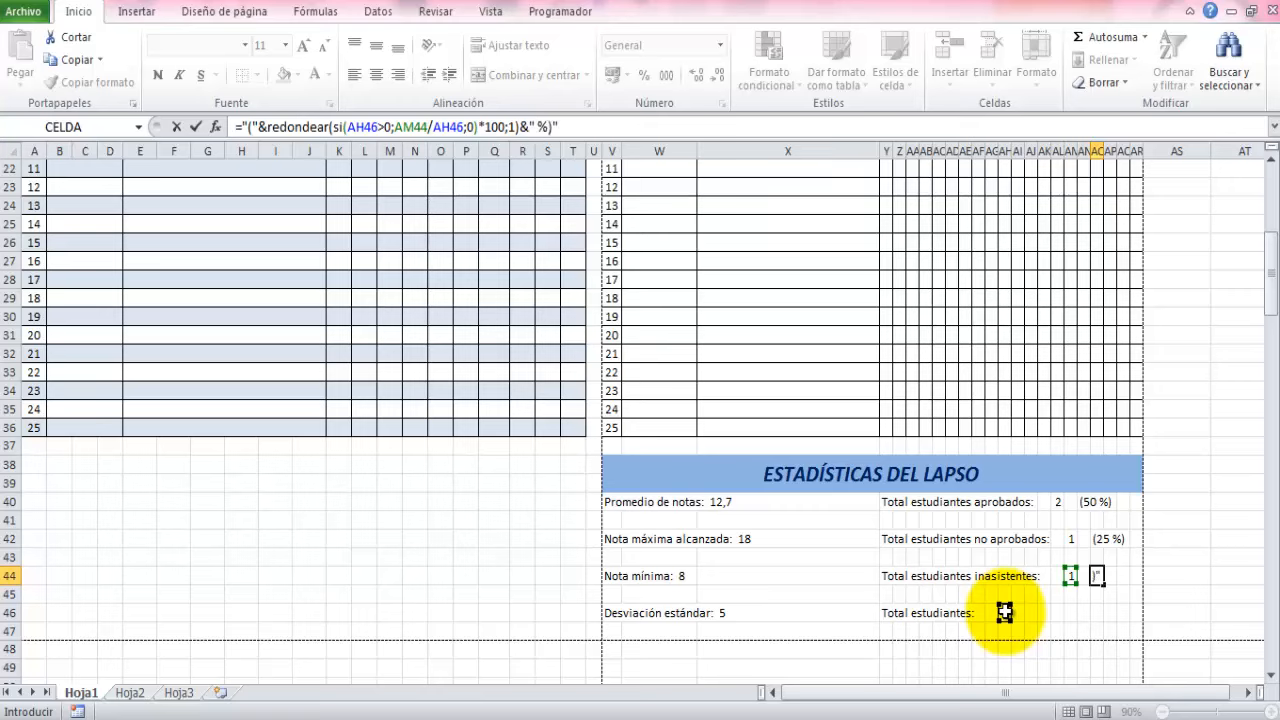
pyautogui.press('Return')
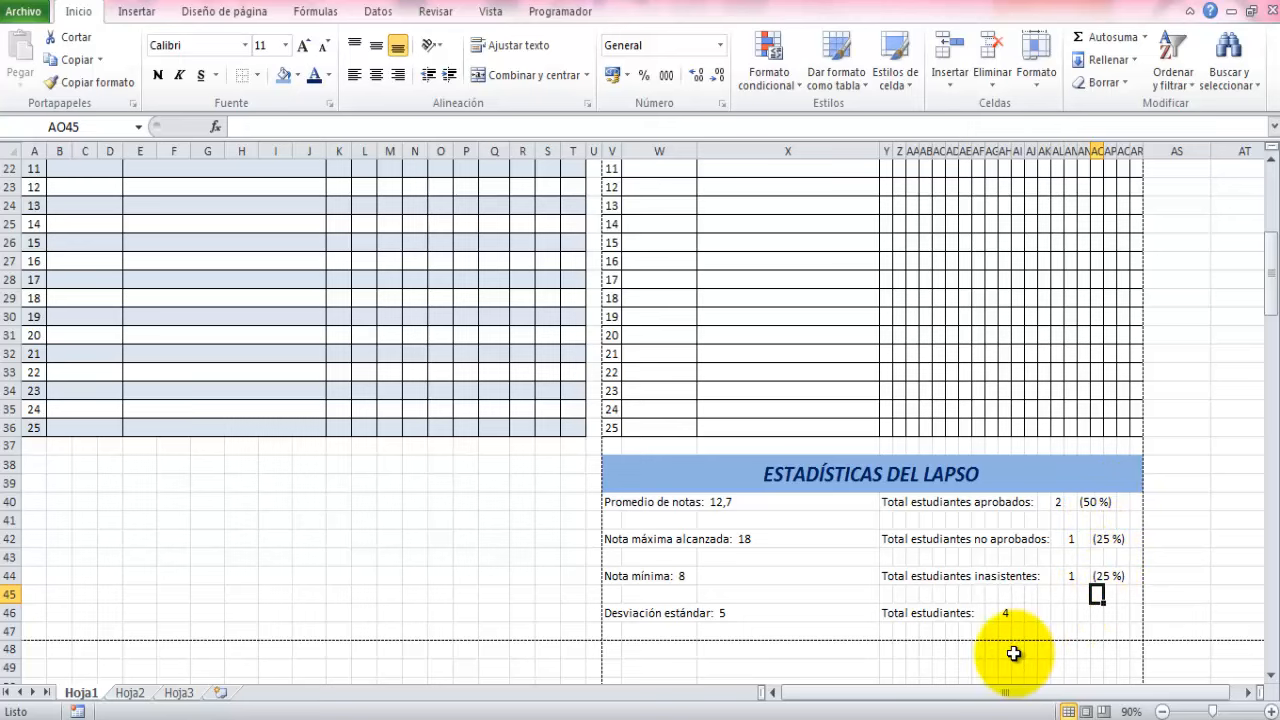
# Merge and center AL40:AM40 and AM42:AN42, the passed and non-passed totals, with middle vertical alignment
pyautogui.click(1061, 502)
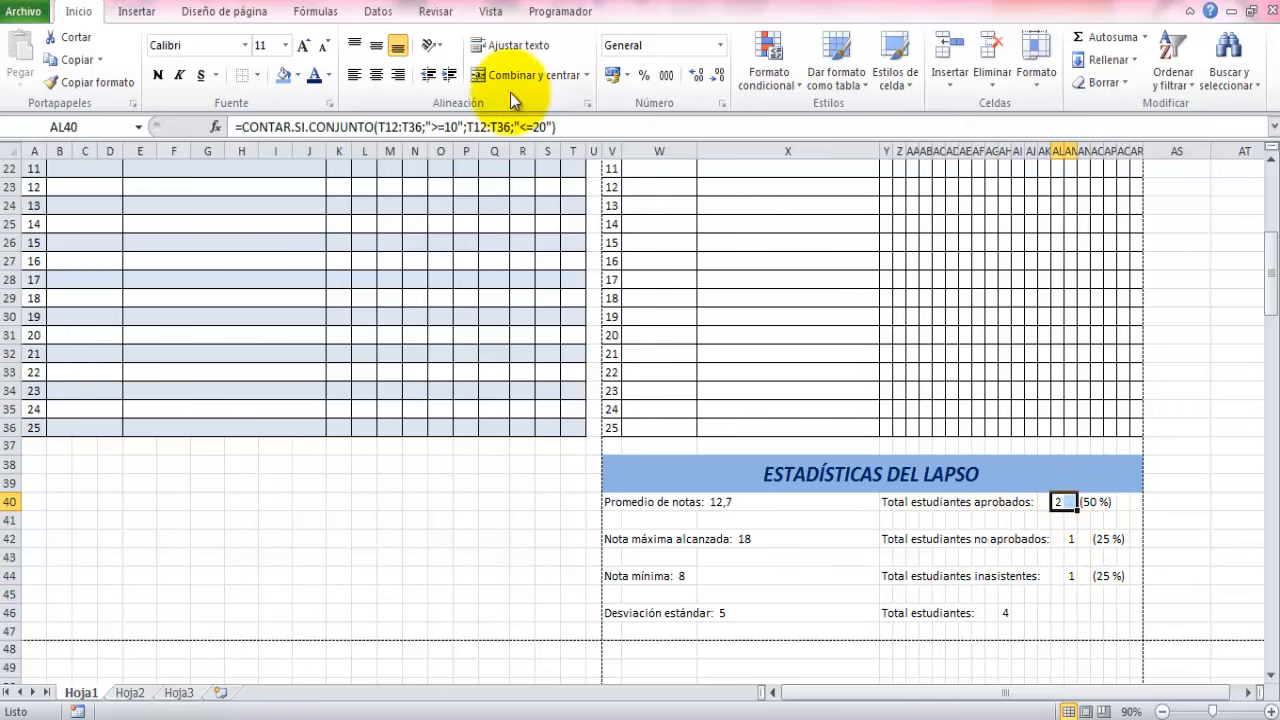
pyautogui.click(376, 75)
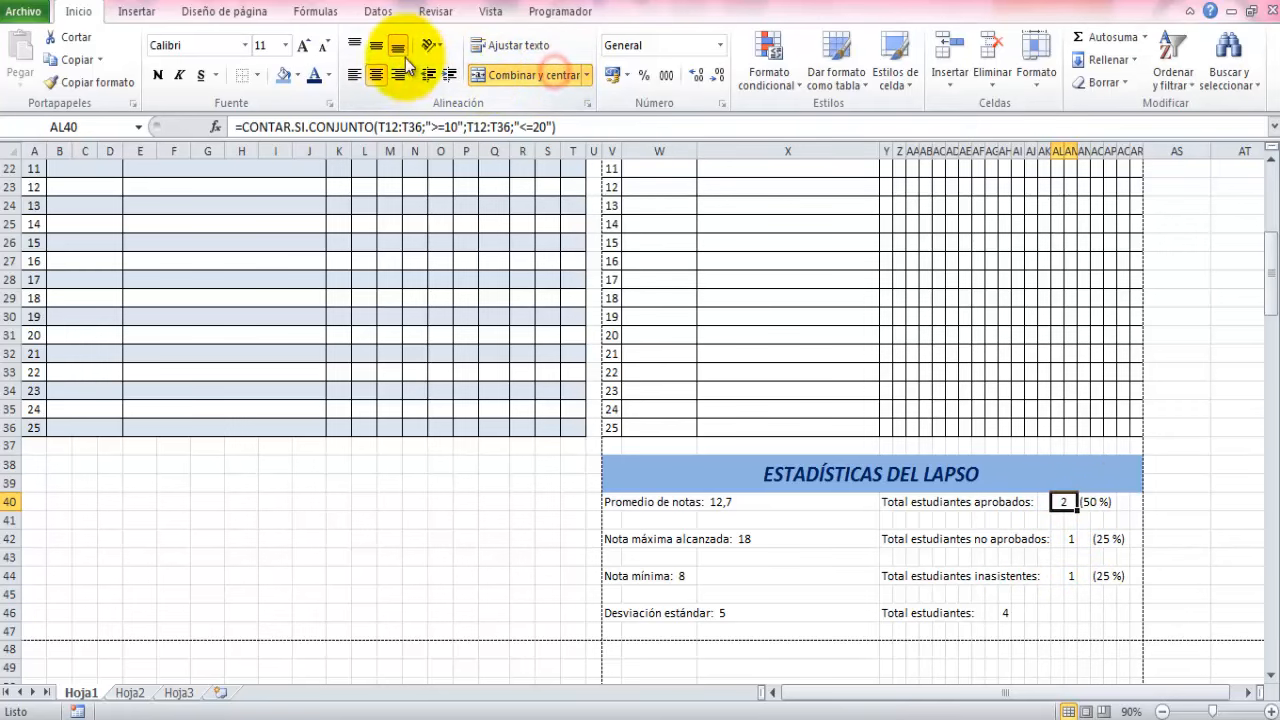
pyautogui.click(376, 45)
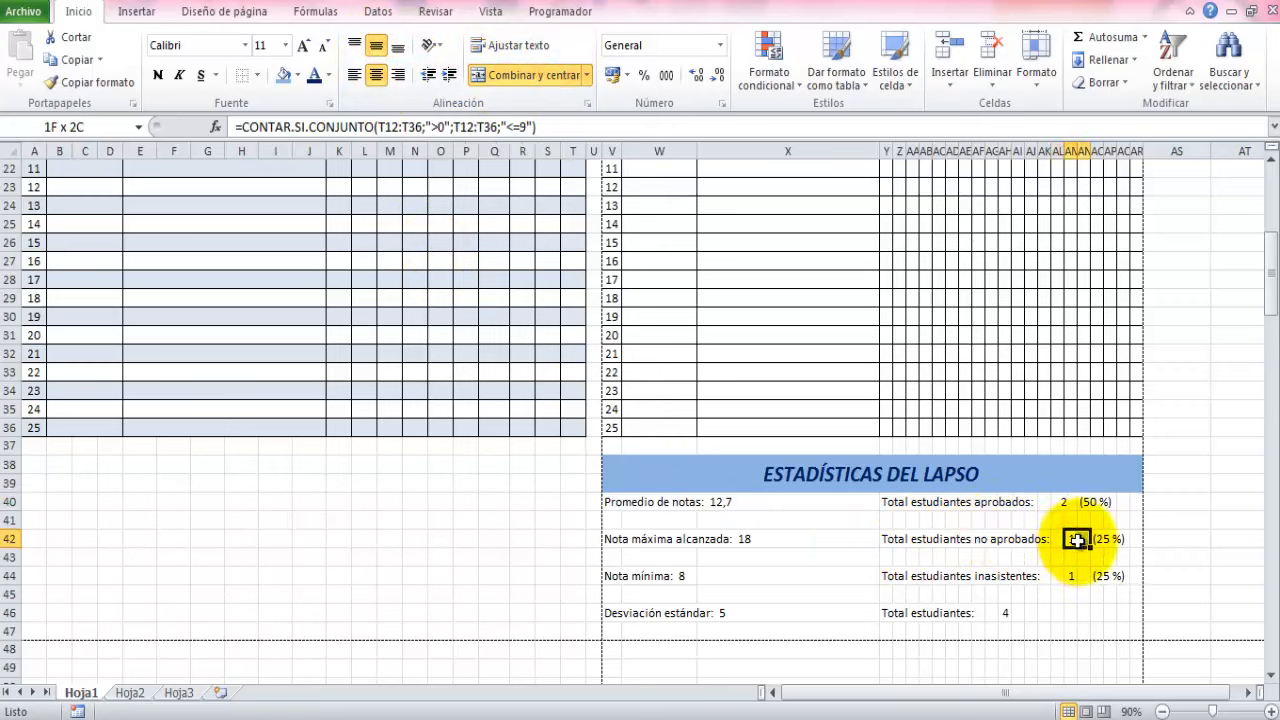
pyautogui.moveTo(1076, 540); pyautogui.dragTo(1076, 540)
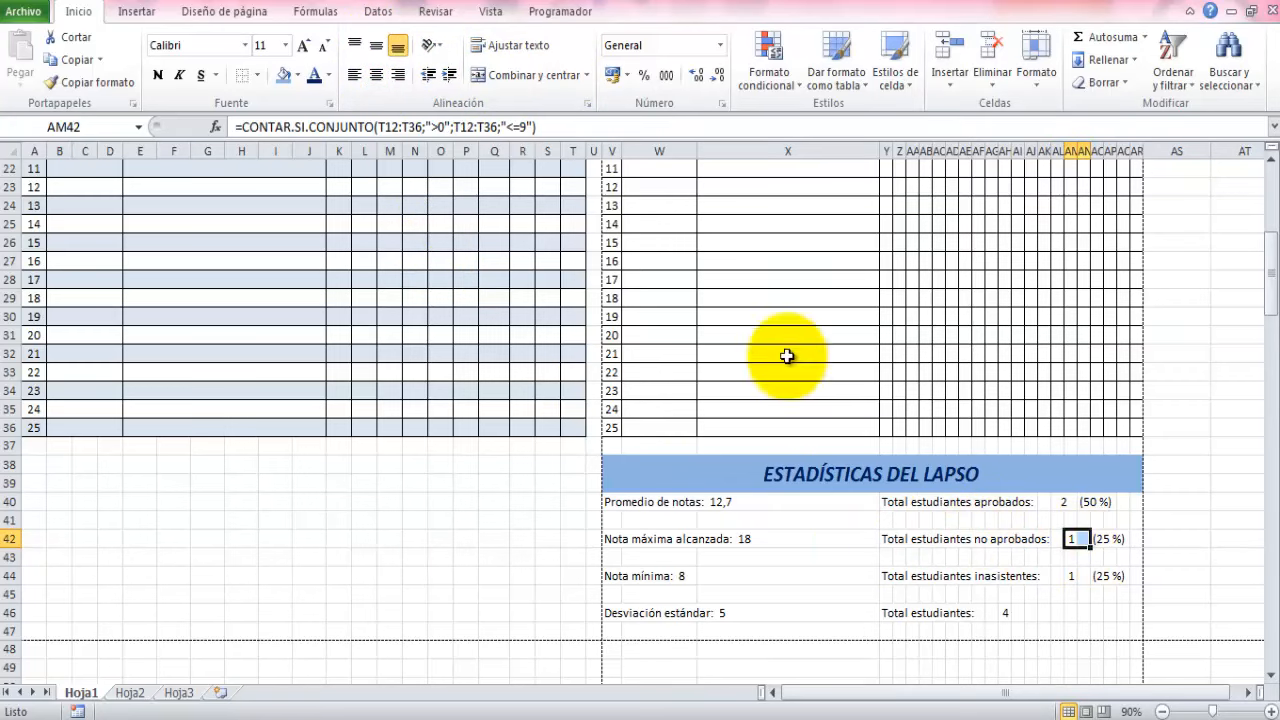
pyautogui.click(523, 78)
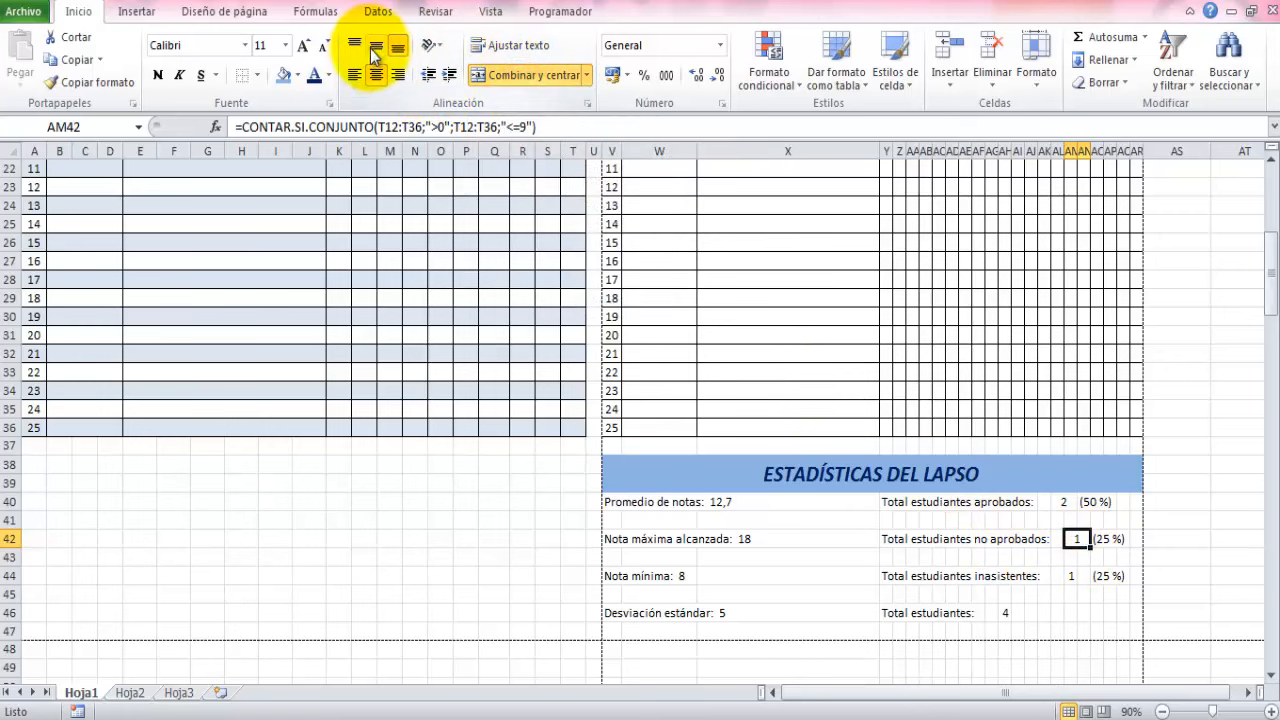
pyautogui.click(376, 47)
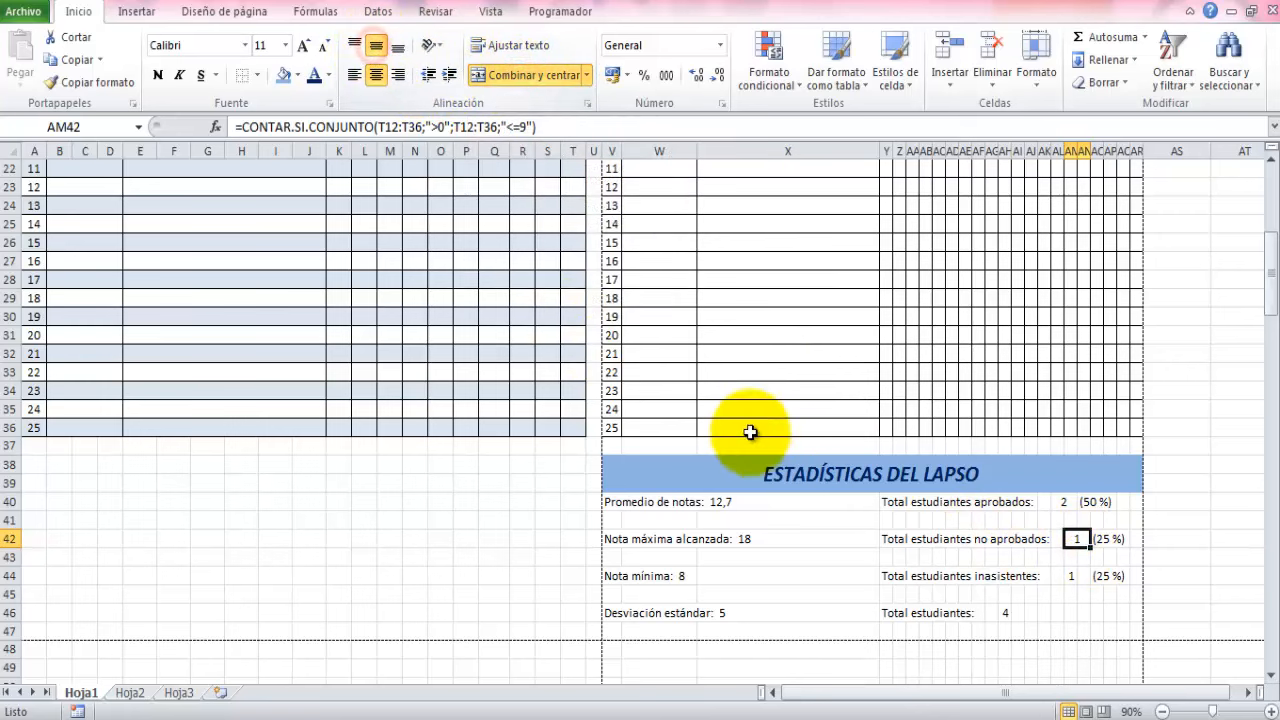
# Merge and center AM44:AN44 and AH46:AI46, the absent and overall student totals, with middle vertical alignment
pyautogui.click(1071, 577)
pyautogui.moveTo(1076, 577); pyautogui.dragTo(1076, 577)
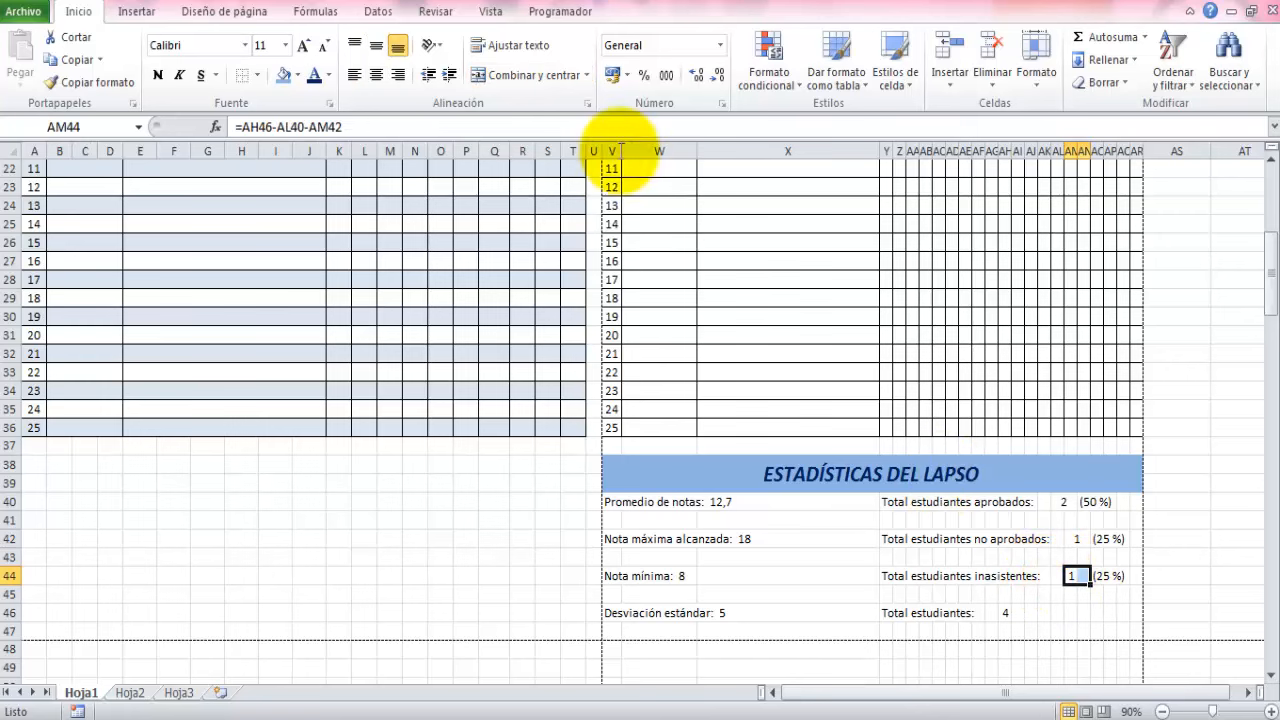
pyautogui.click(521, 73)
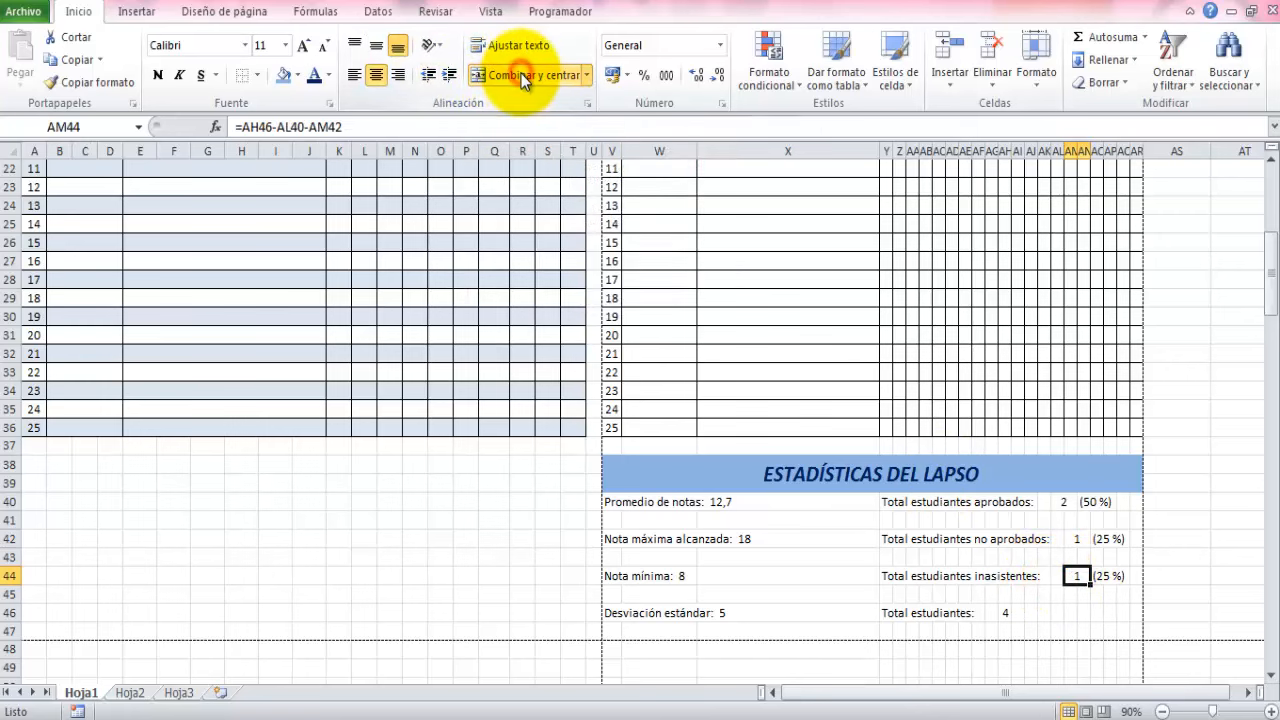
pyautogui.click(379, 47)
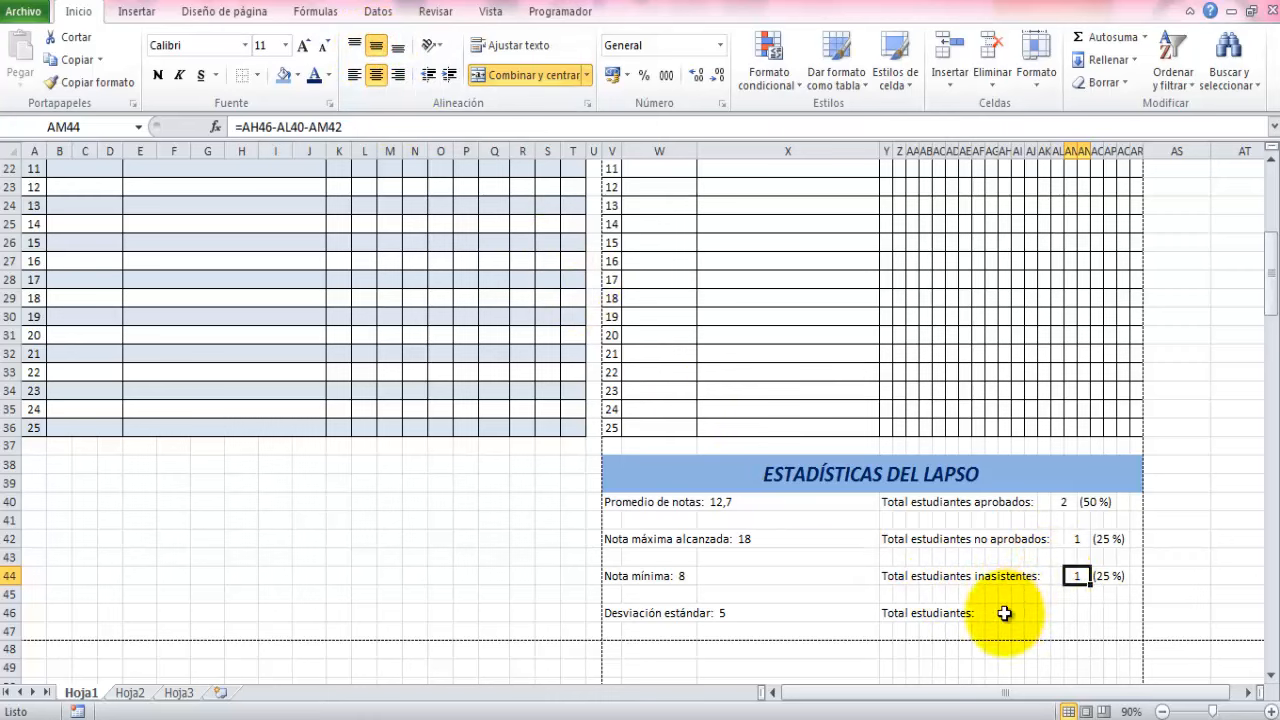
pyautogui.moveTo(1012, 614); pyautogui.dragTo(1012, 614)
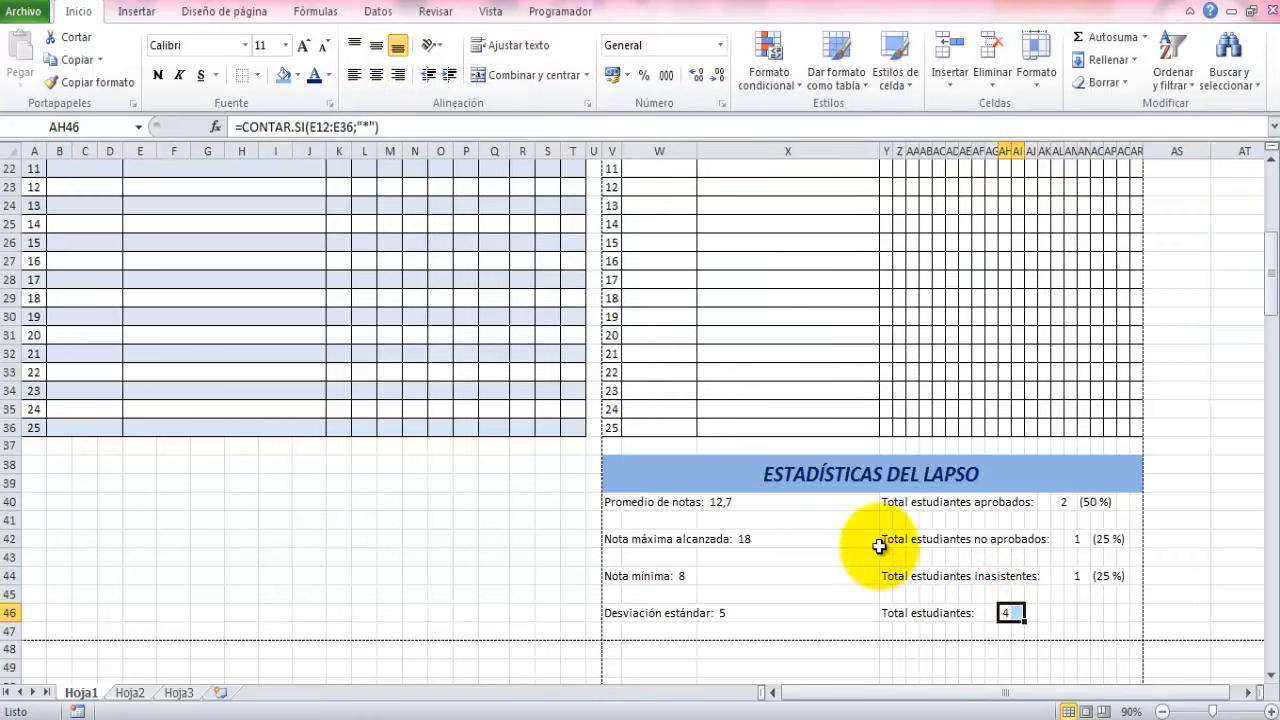
pyautogui.click(513, 72)
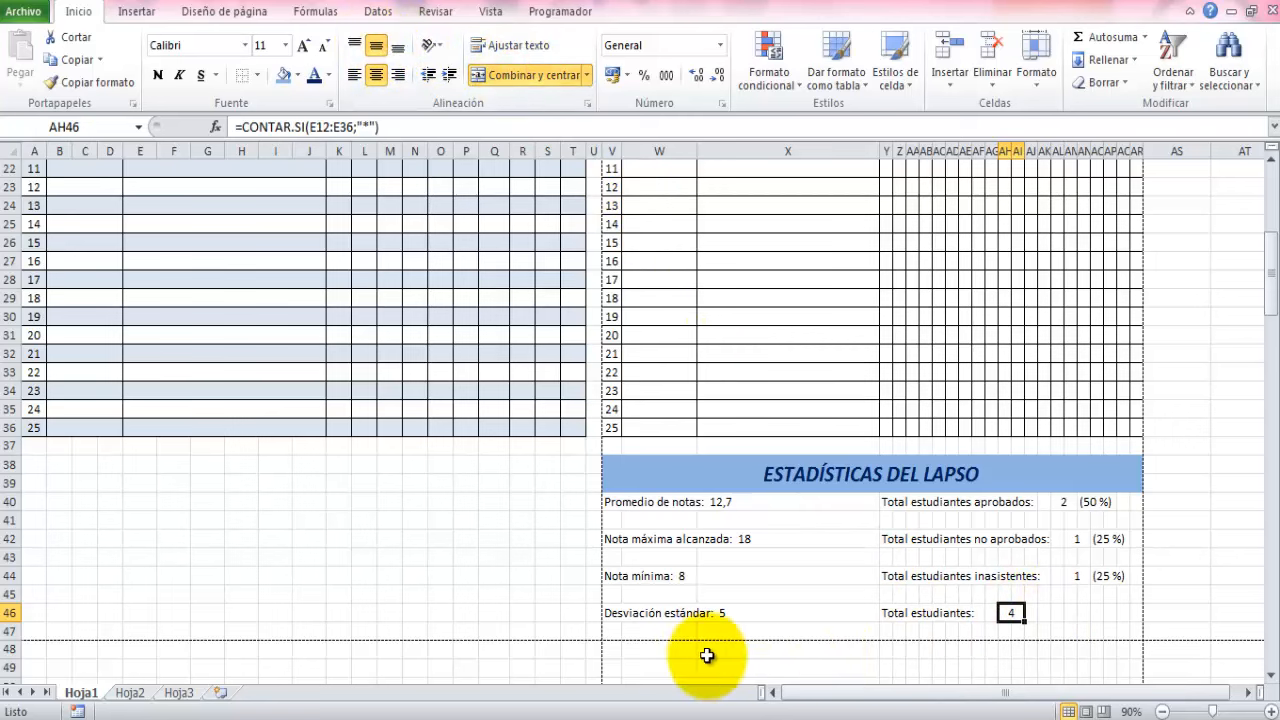
pyautogui.click(544, 658)
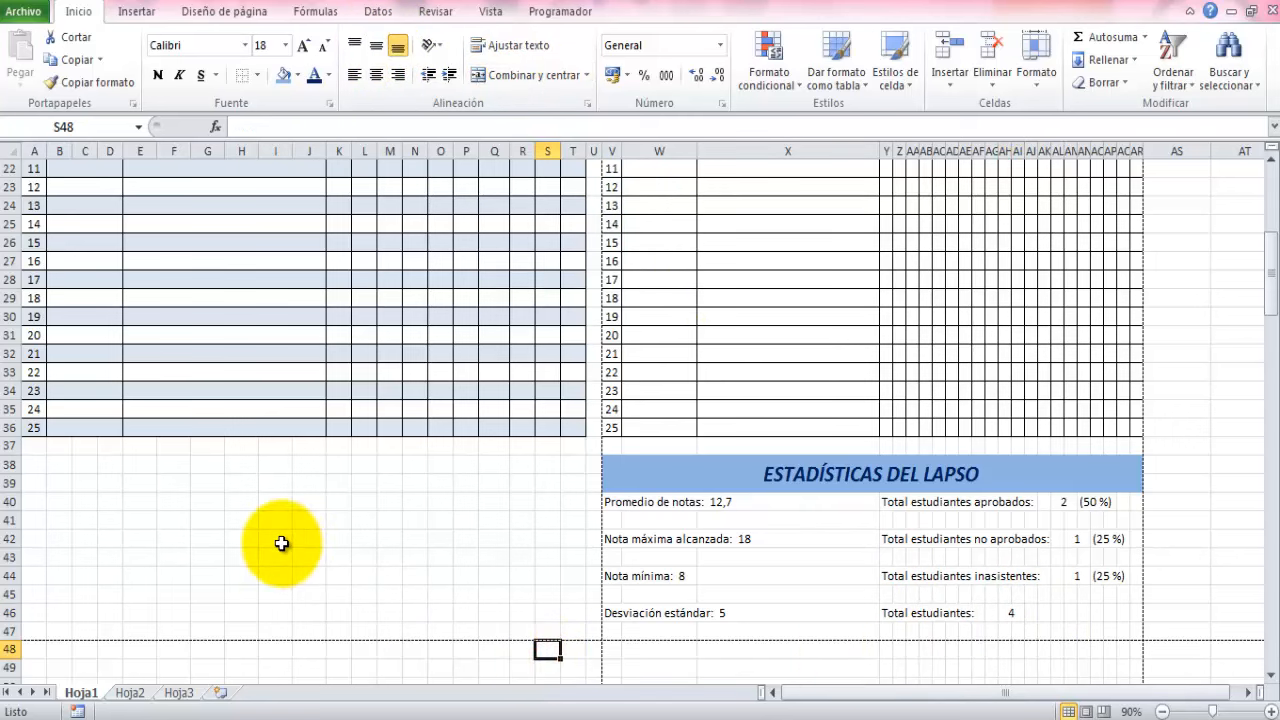
# Clear the EVALUACIÓN 1 grades in K12:K14 and check how the ESTADÍSTICAS DEL LAPSO section responds
pyautogui.scroll(-4, 281, 543)
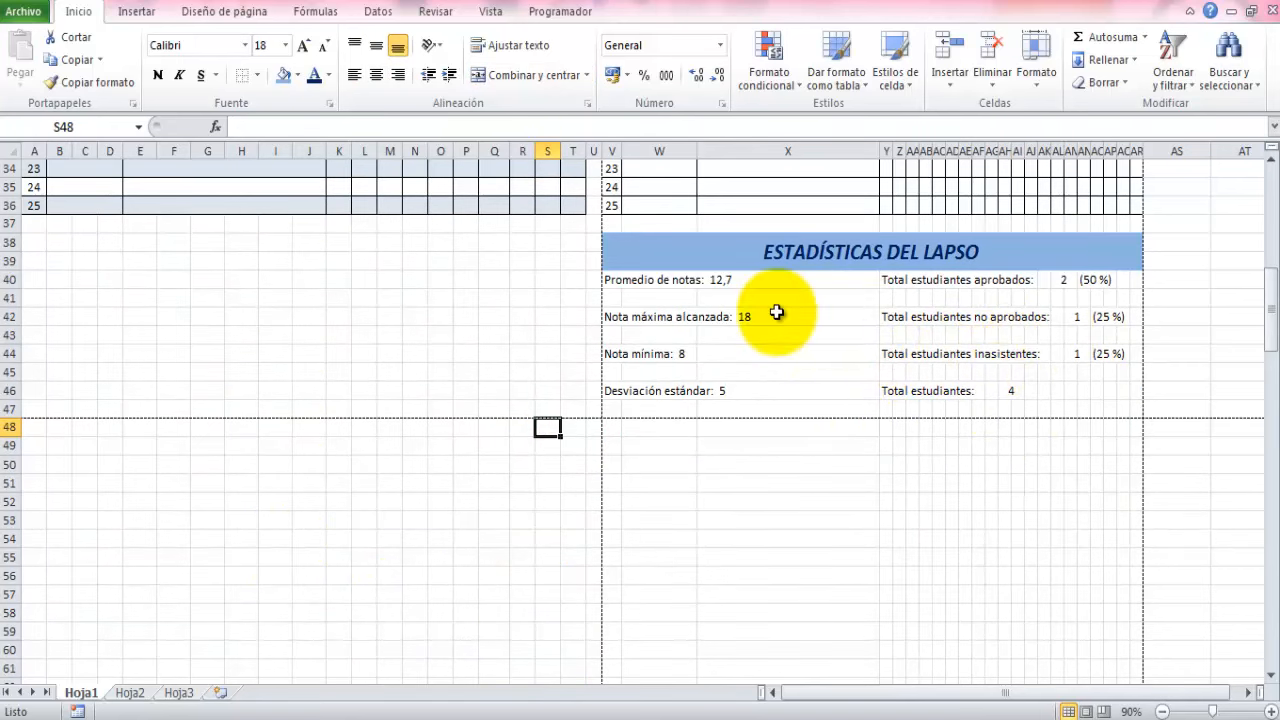
pyautogui.scroll(9, 383, 340)
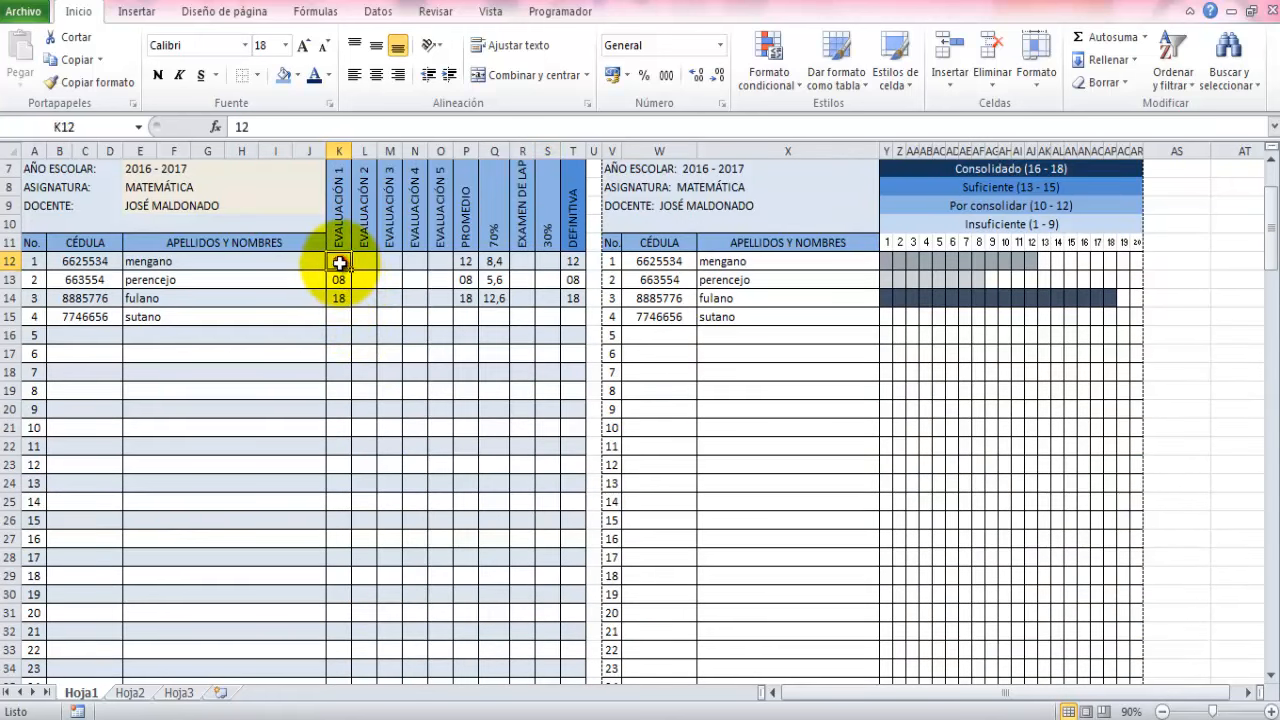
pyautogui.moveTo(340, 262); pyautogui.dragTo(338, 291)
pyautogui.press('Delete')
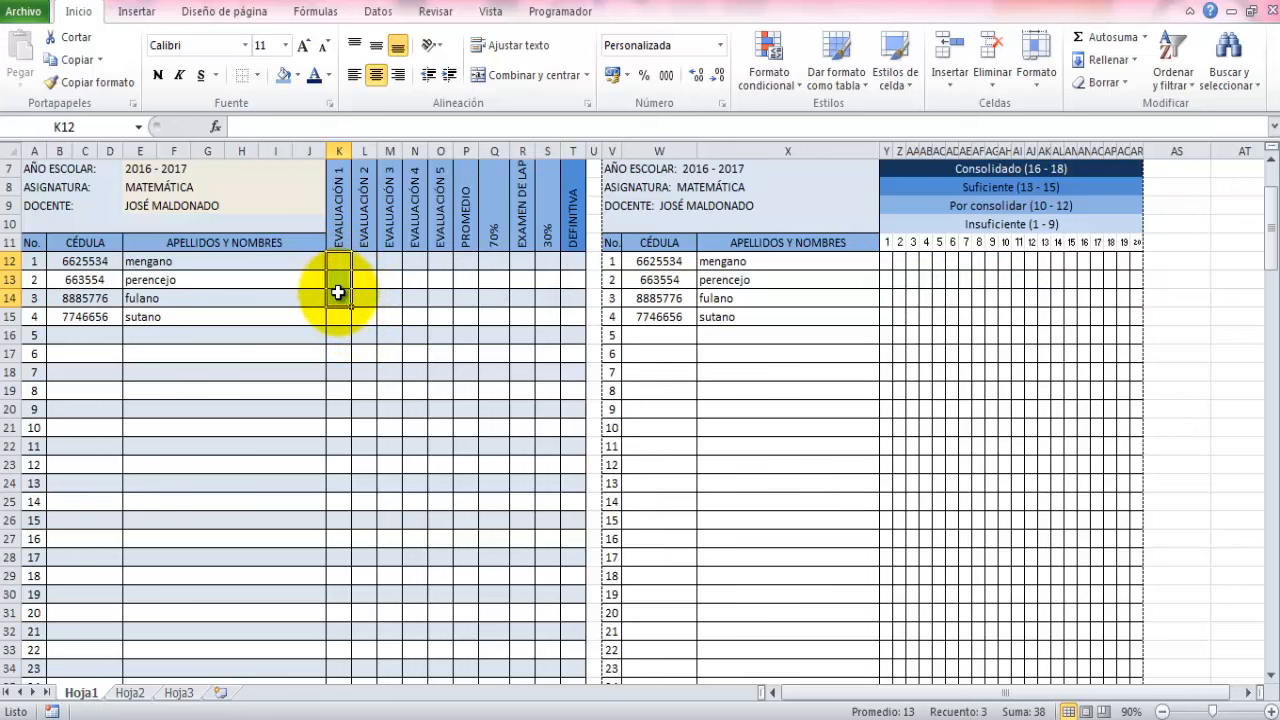
pyautogui.scroll(-9, 338, 292)
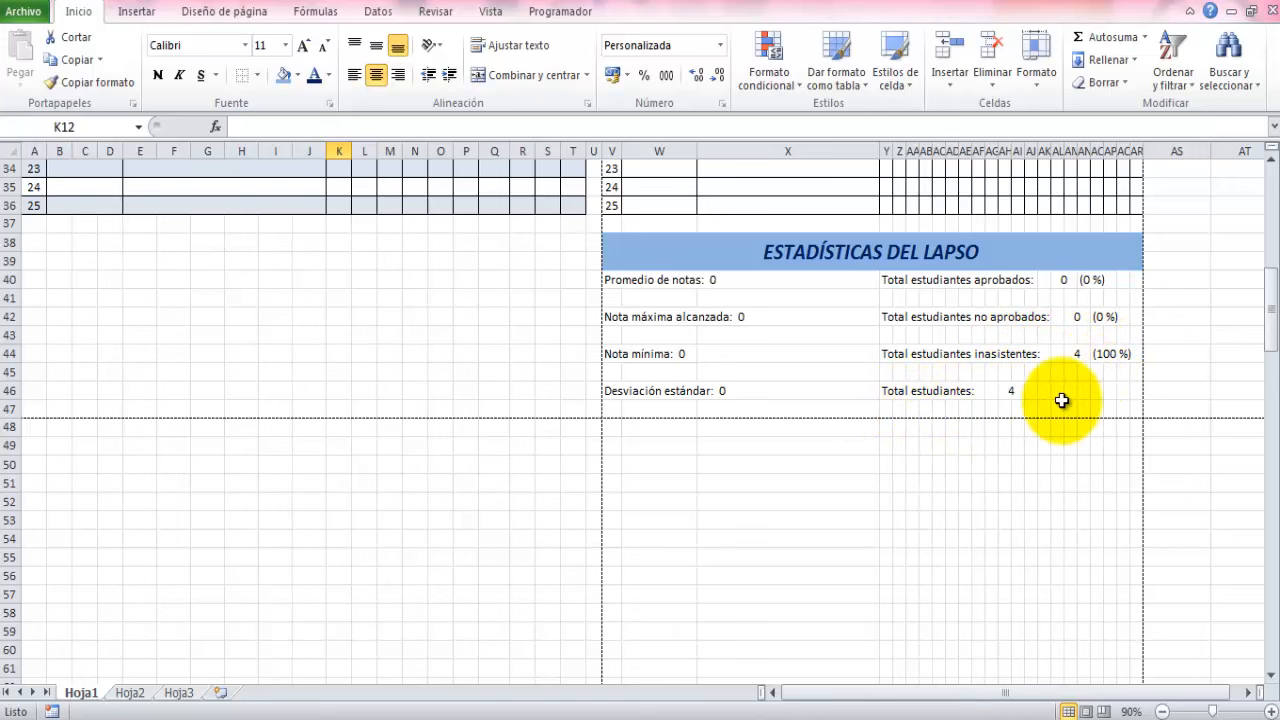
# Clear the ID numbers and student names in rows 12 to 15 and check the ESTADÍSTICAS DEL LAPSO section again
pyautogui.scroll(4, 859, 414)
pyautogui.scroll(5, 859, 414)
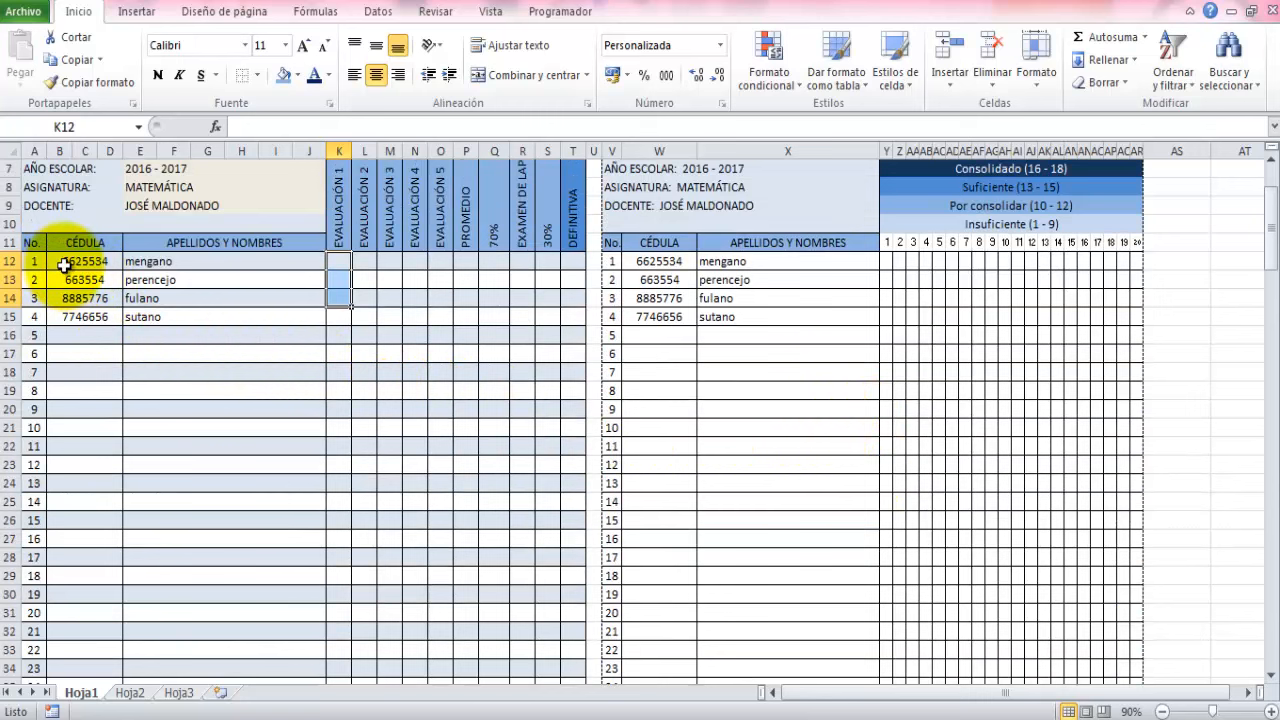
pyautogui.moveTo(64, 265); pyautogui.dragTo(161, 316)
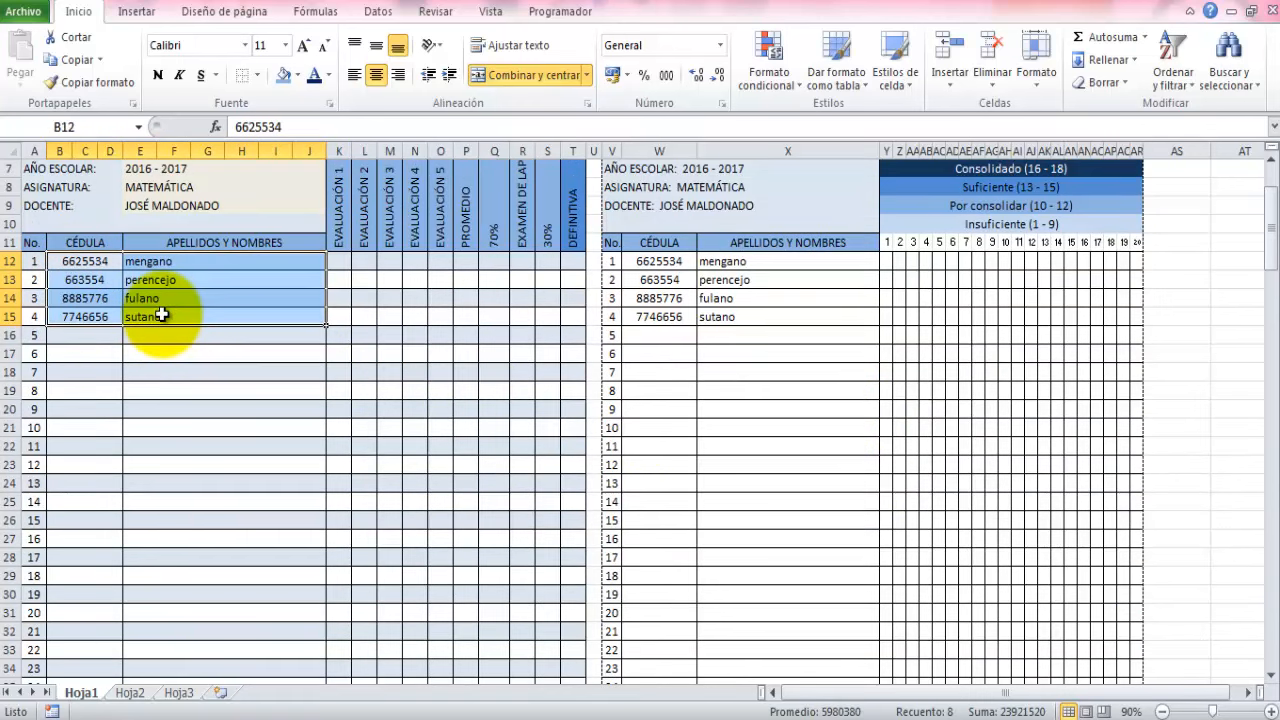
pyautogui.press('Delete')
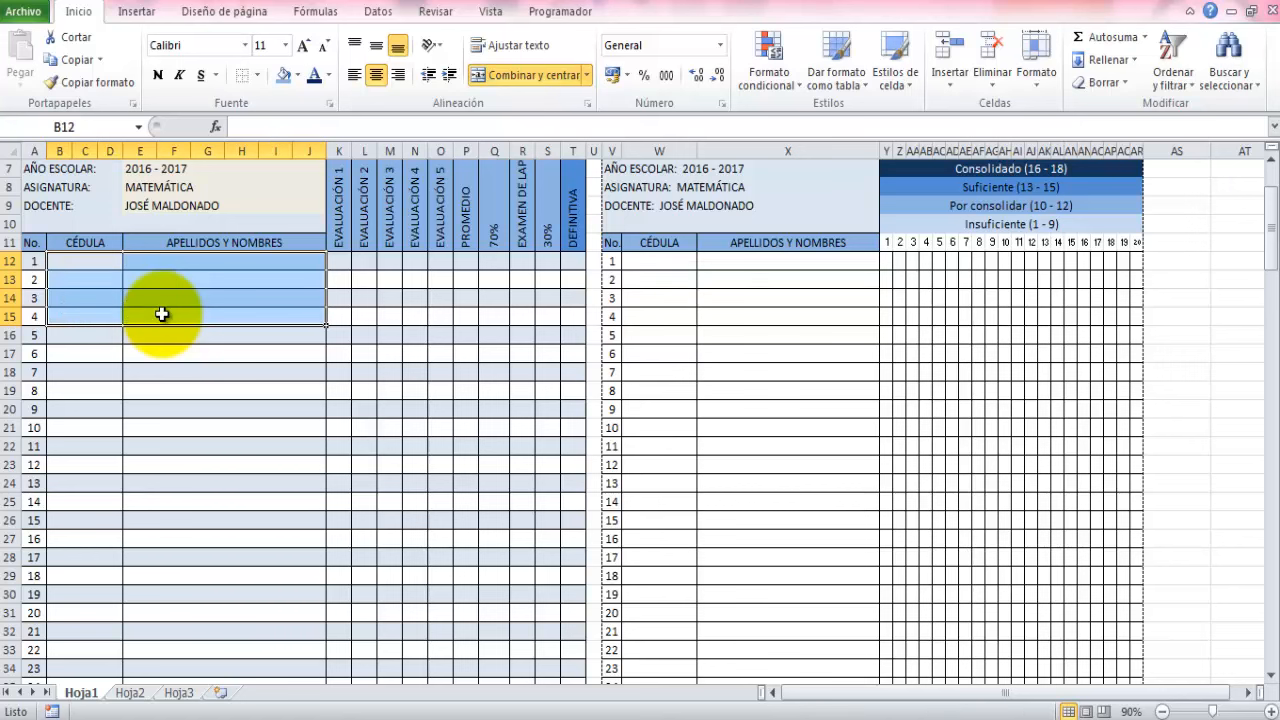
pyautogui.scroll(-8, 161, 315)
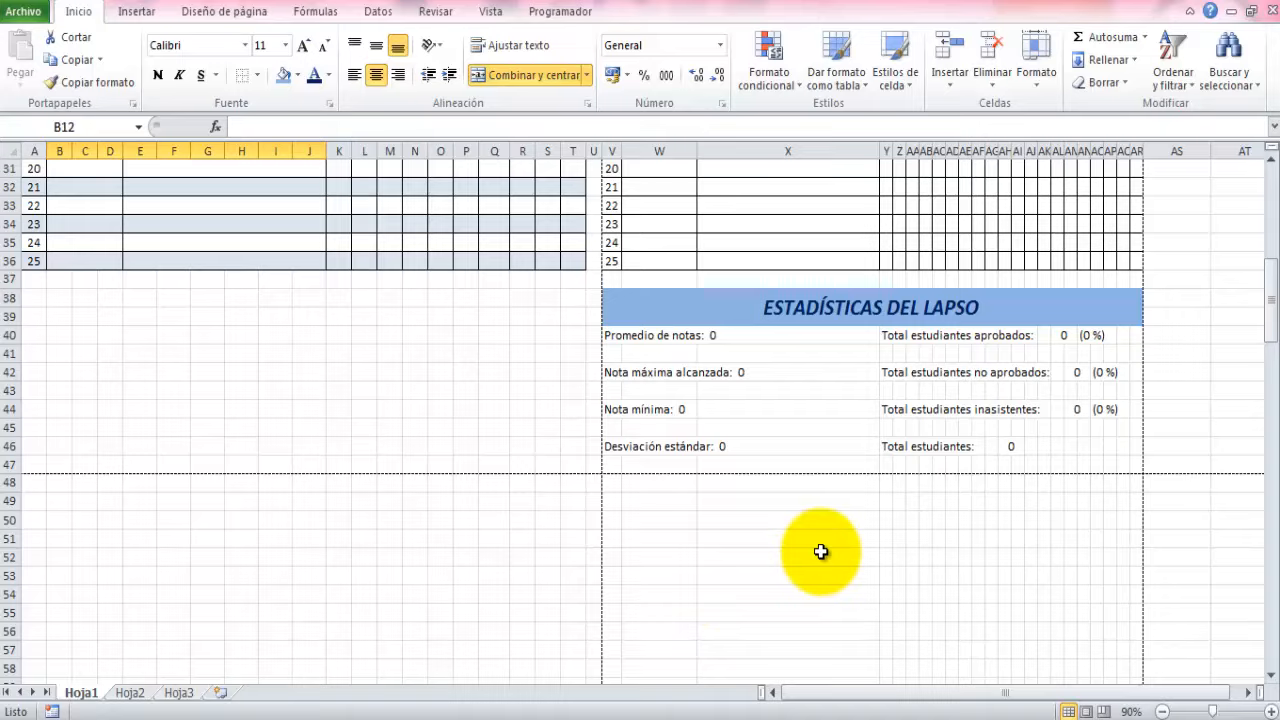
pyautogui.scroll(10, 823, 557)
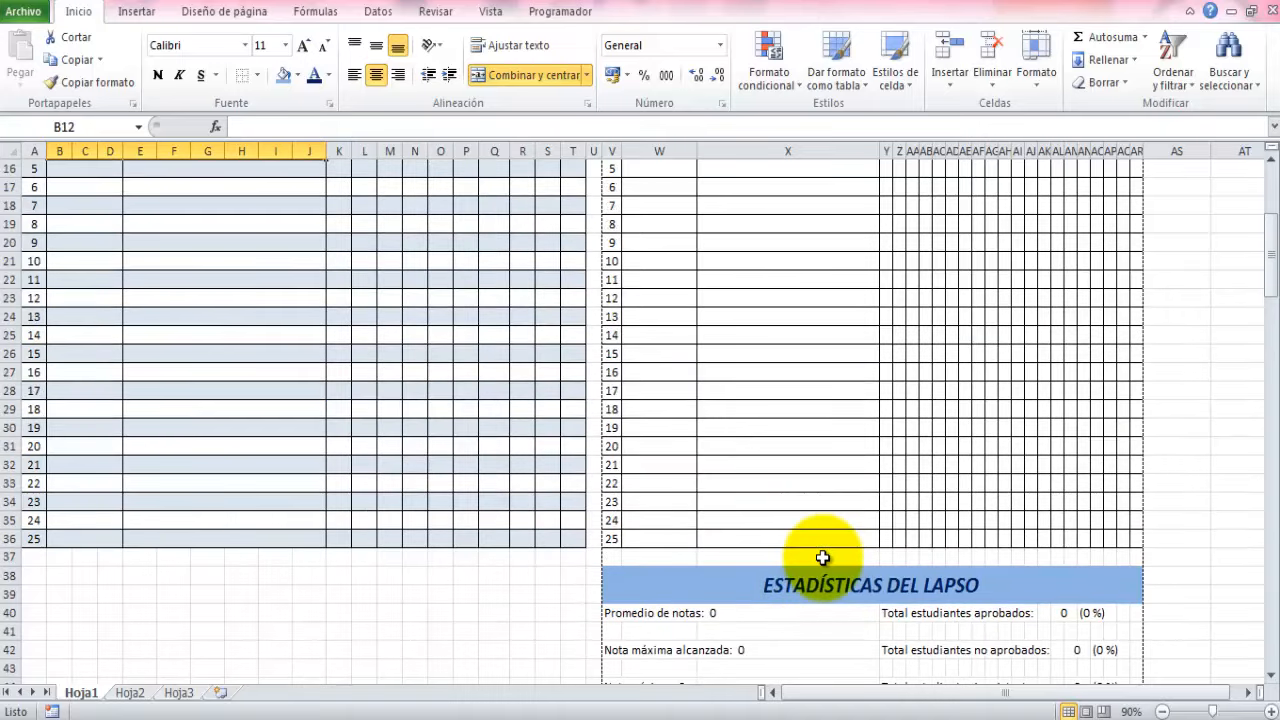